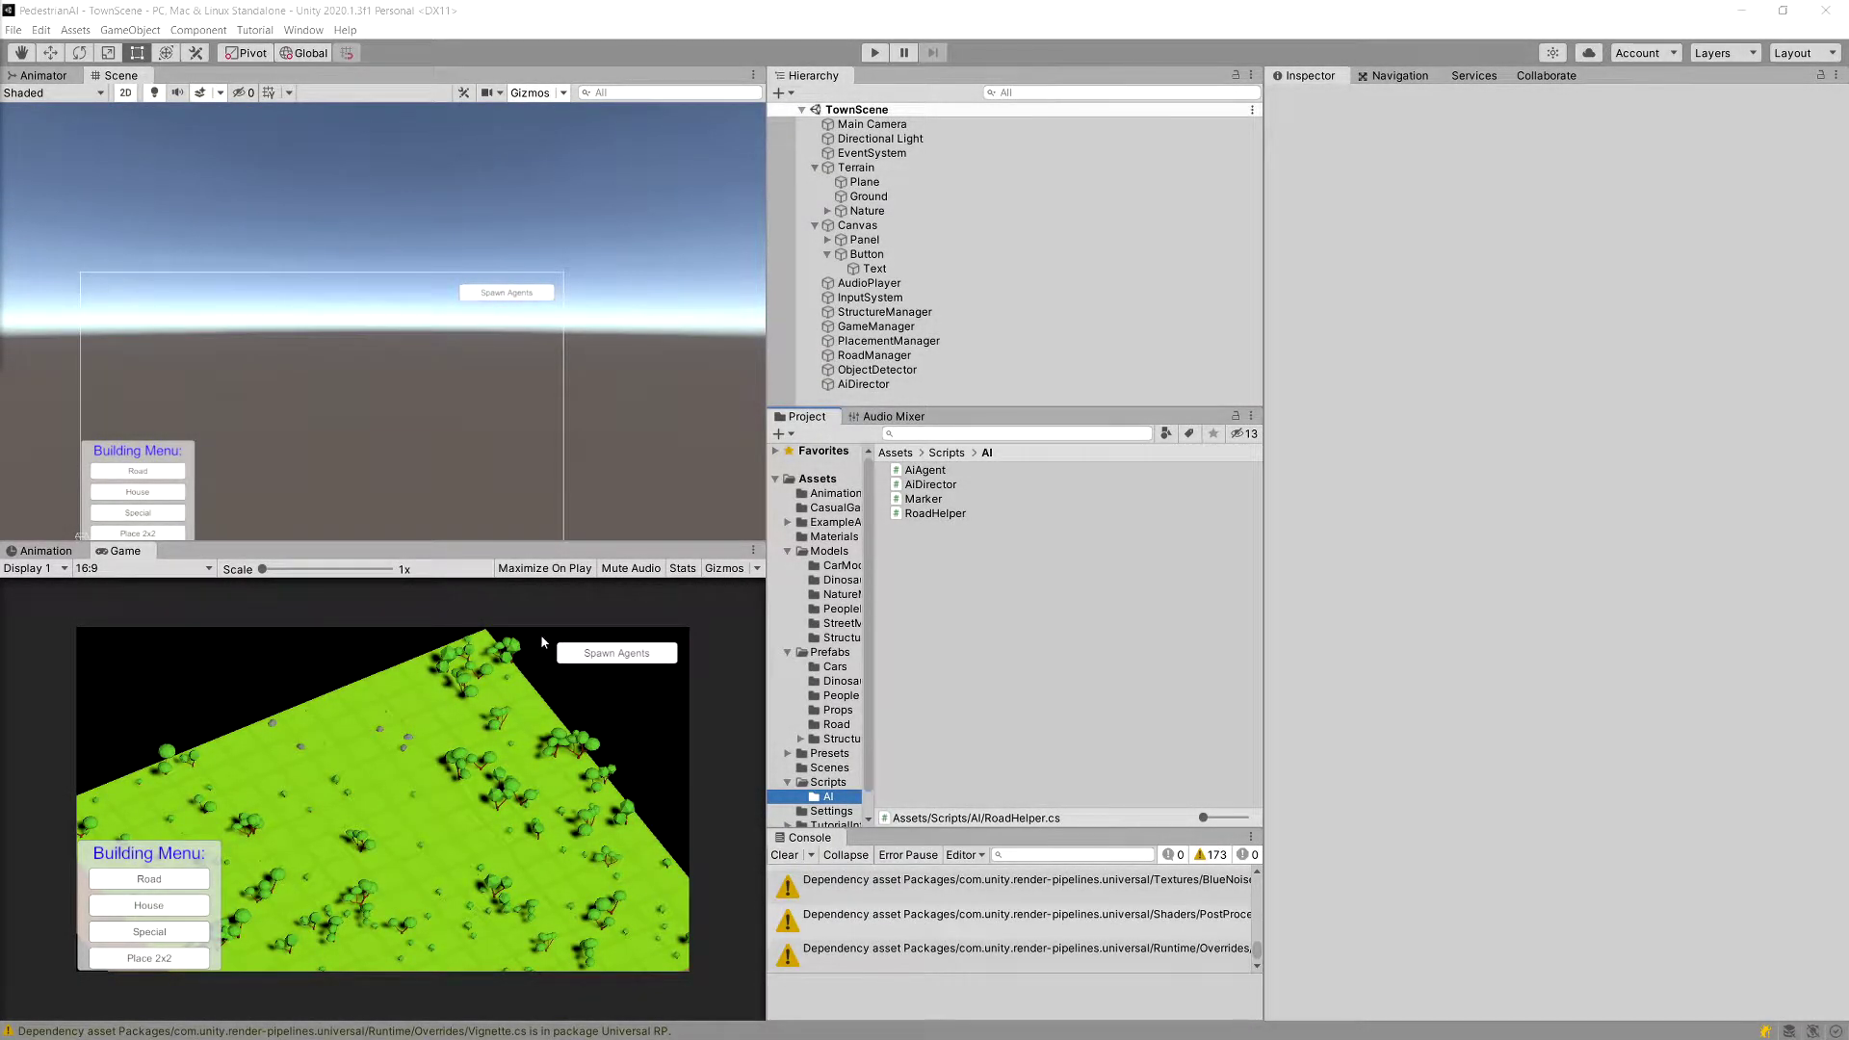
# Open the Street_Straight prefab from the Prefabs/Road folder for editing.
pyautogui.click(958, 501)
pyautogui.click(963, 514)
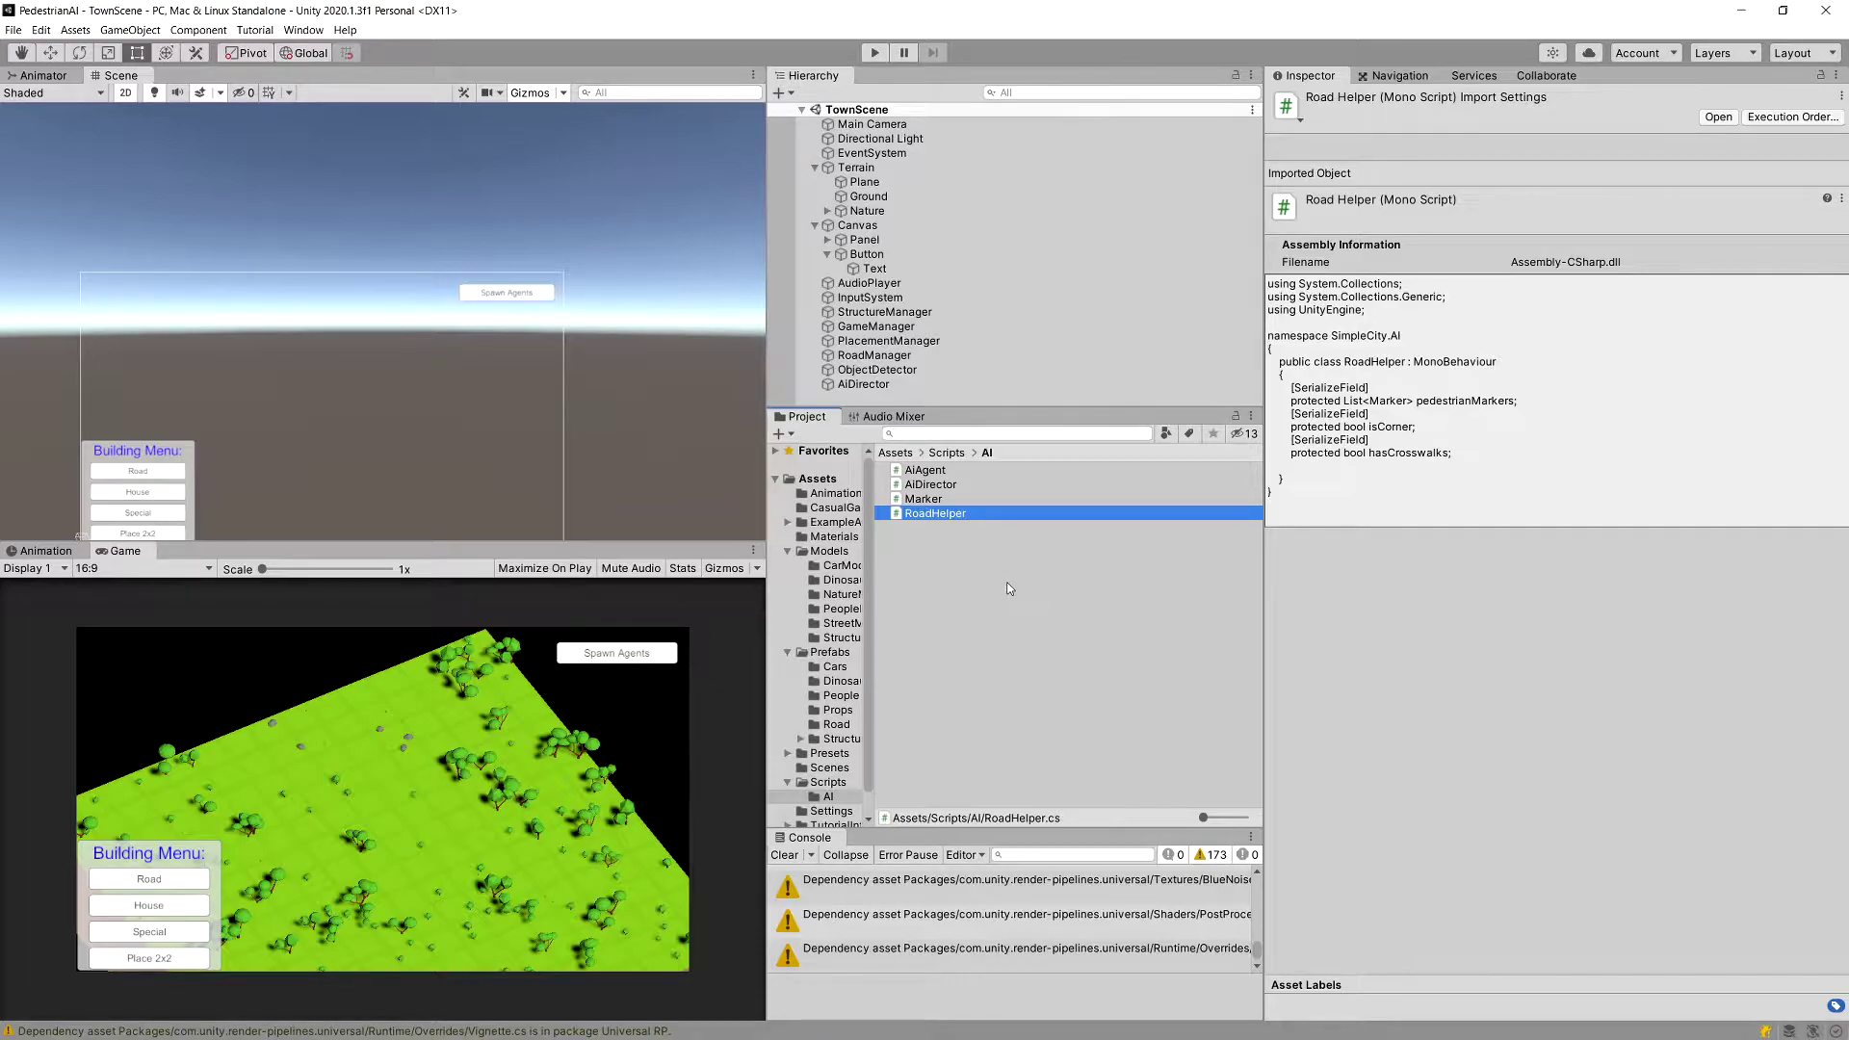
pyautogui.click(826, 652)
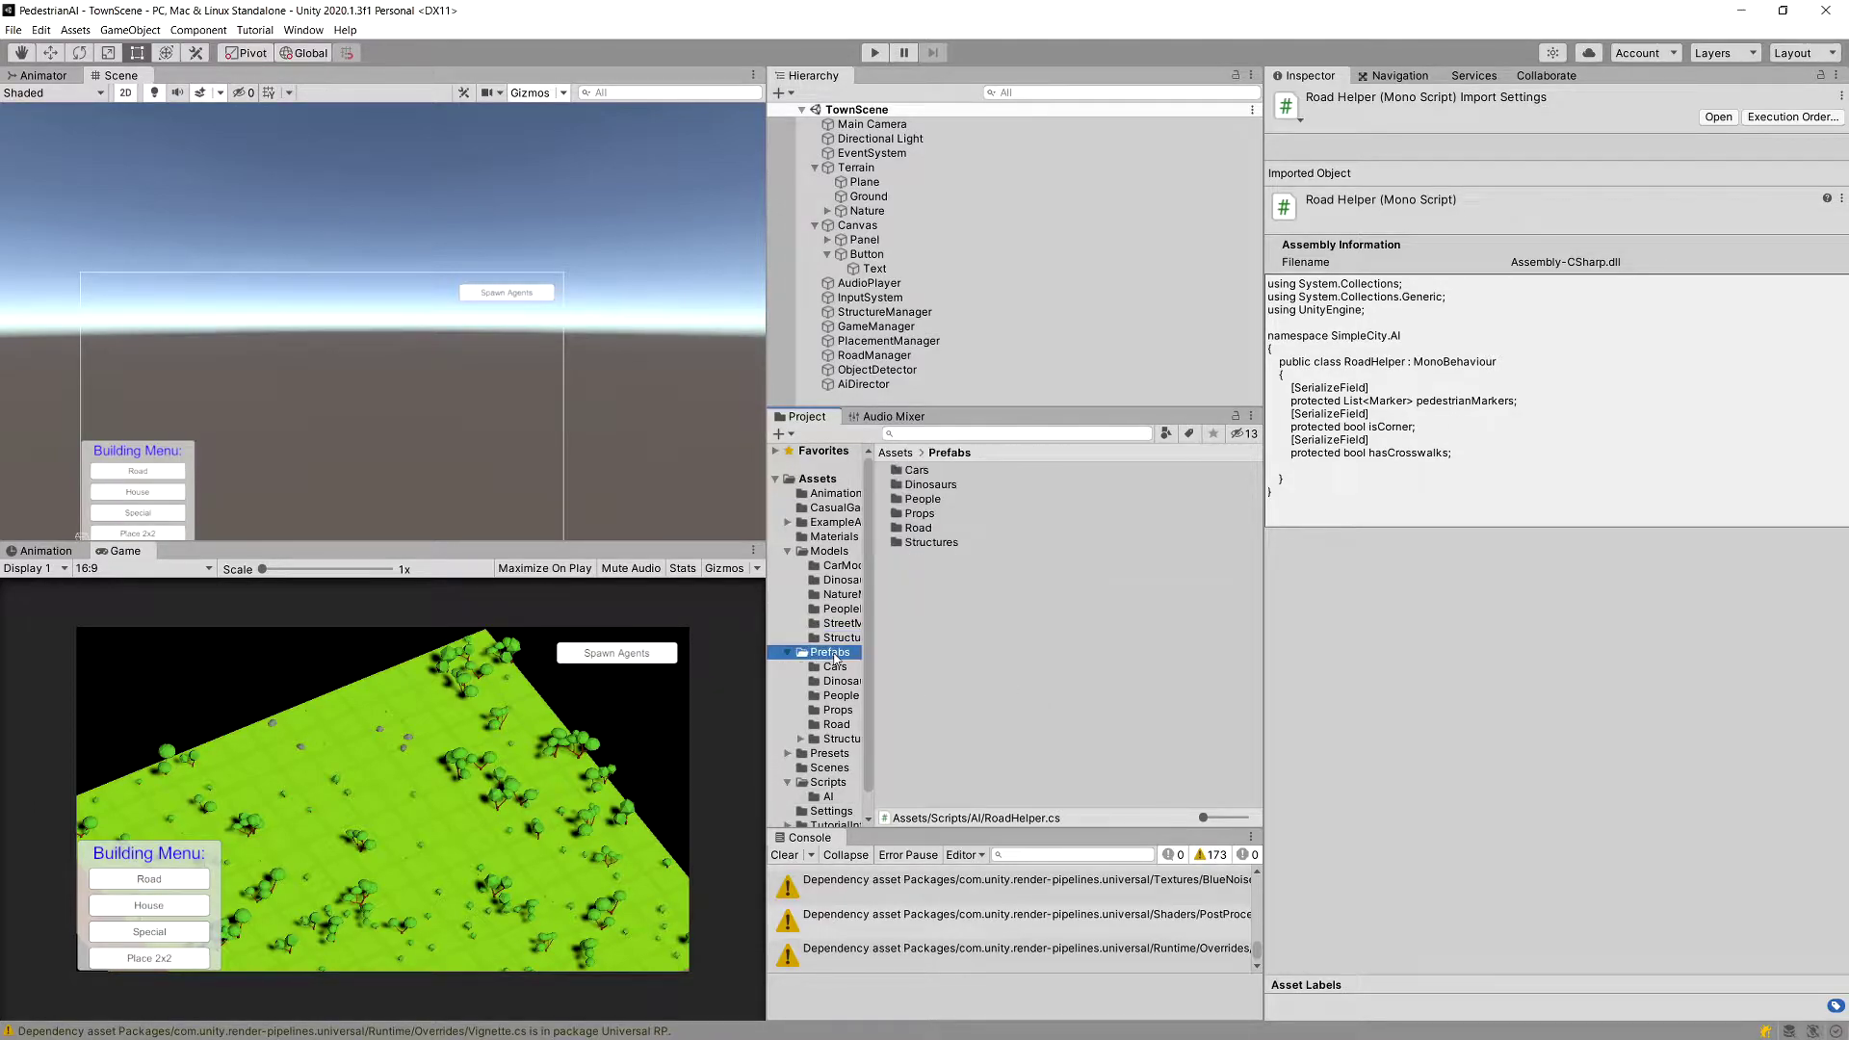
pyautogui.click(849, 725)
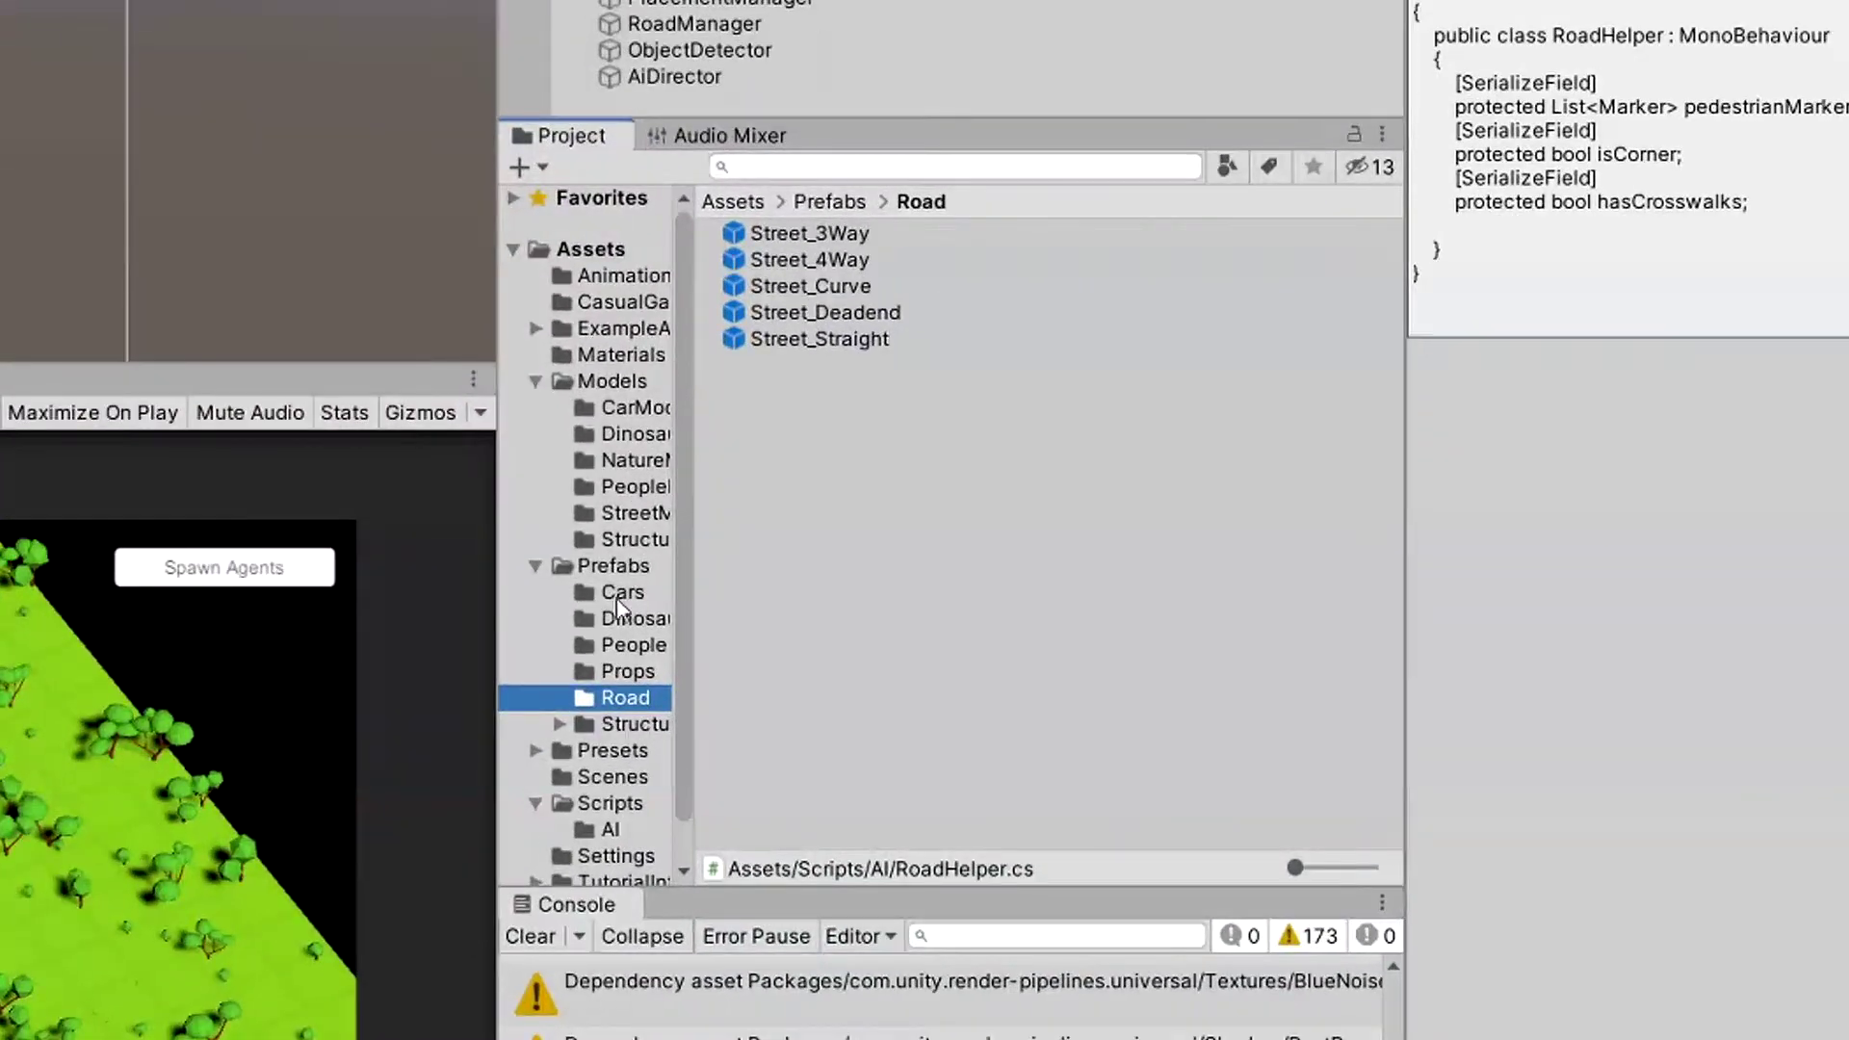
pyautogui.click(823, 652)
pyautogui.click(643, 688)
pyautogui.doubleClick(817, 340)
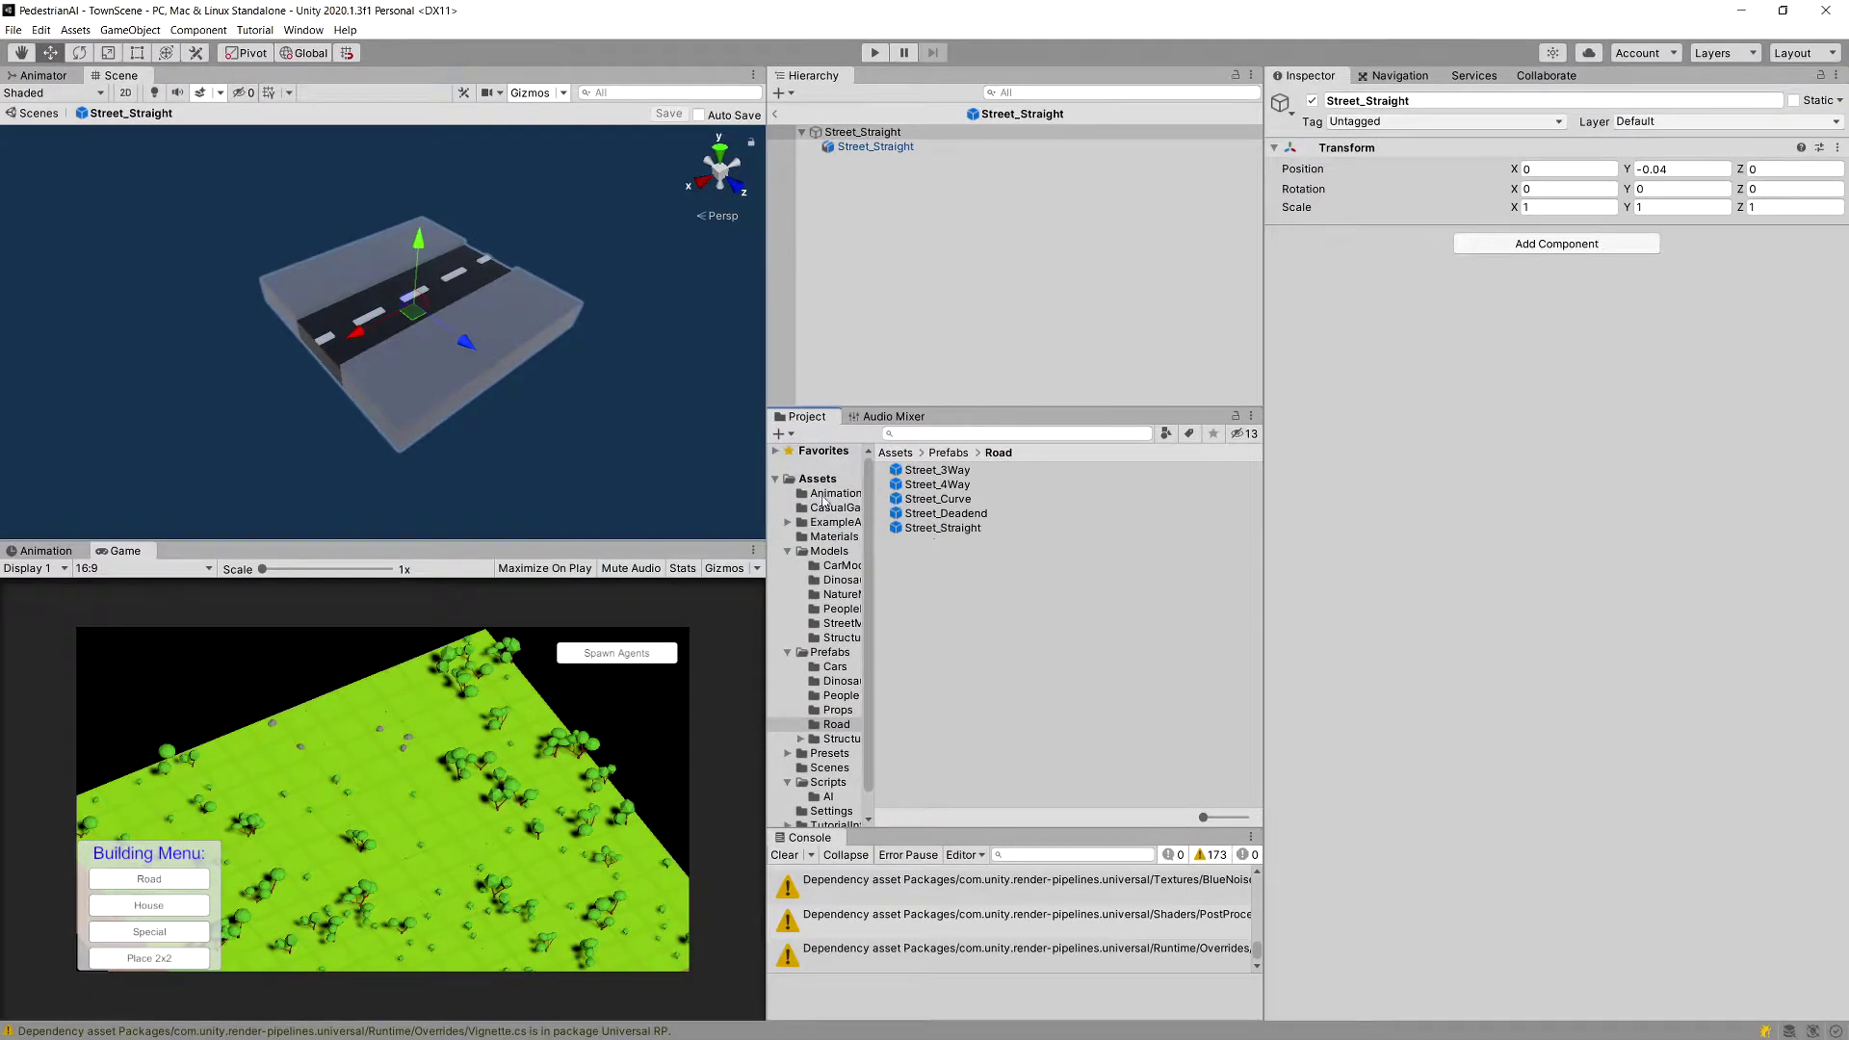
pyautogui.moveTo(424, 424); pyautogui.dragTo(537, 461, button='right')
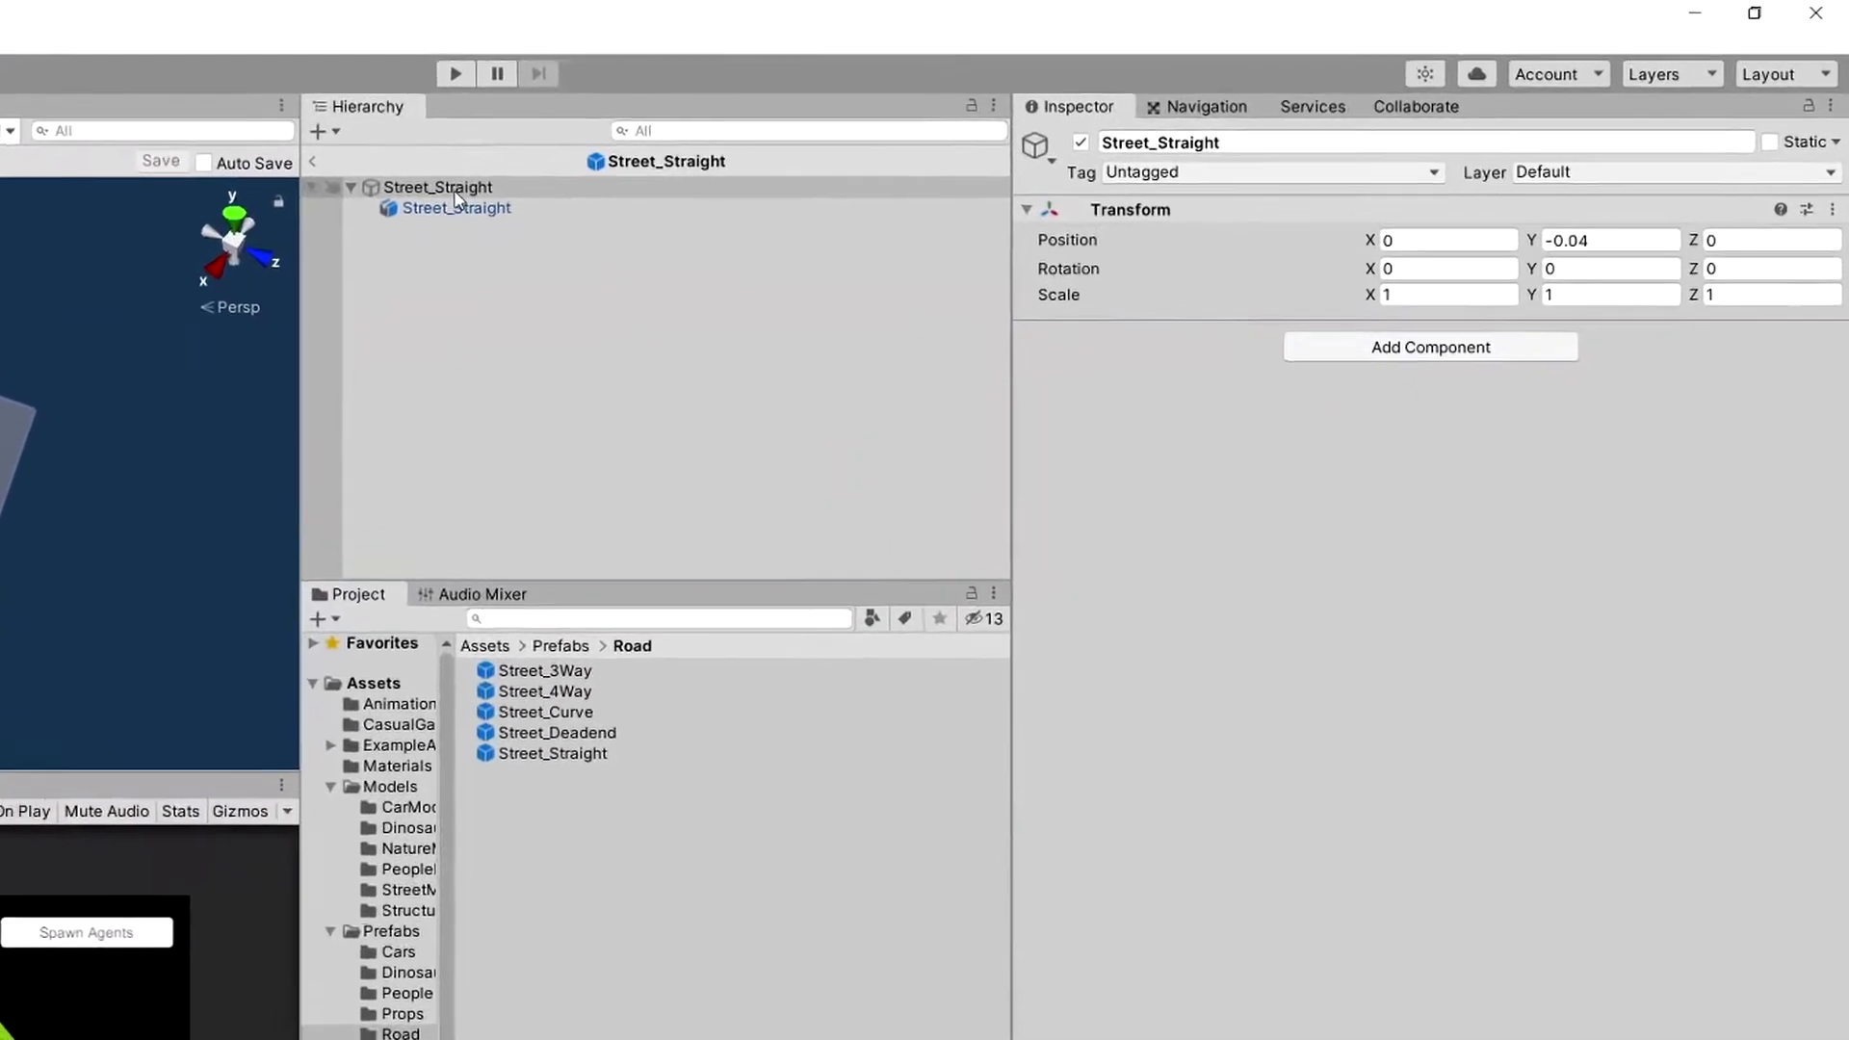
# Create an empty child object under the Street_Straight root and name it Marker_01.
pyautogui.rightClick(870, 133)
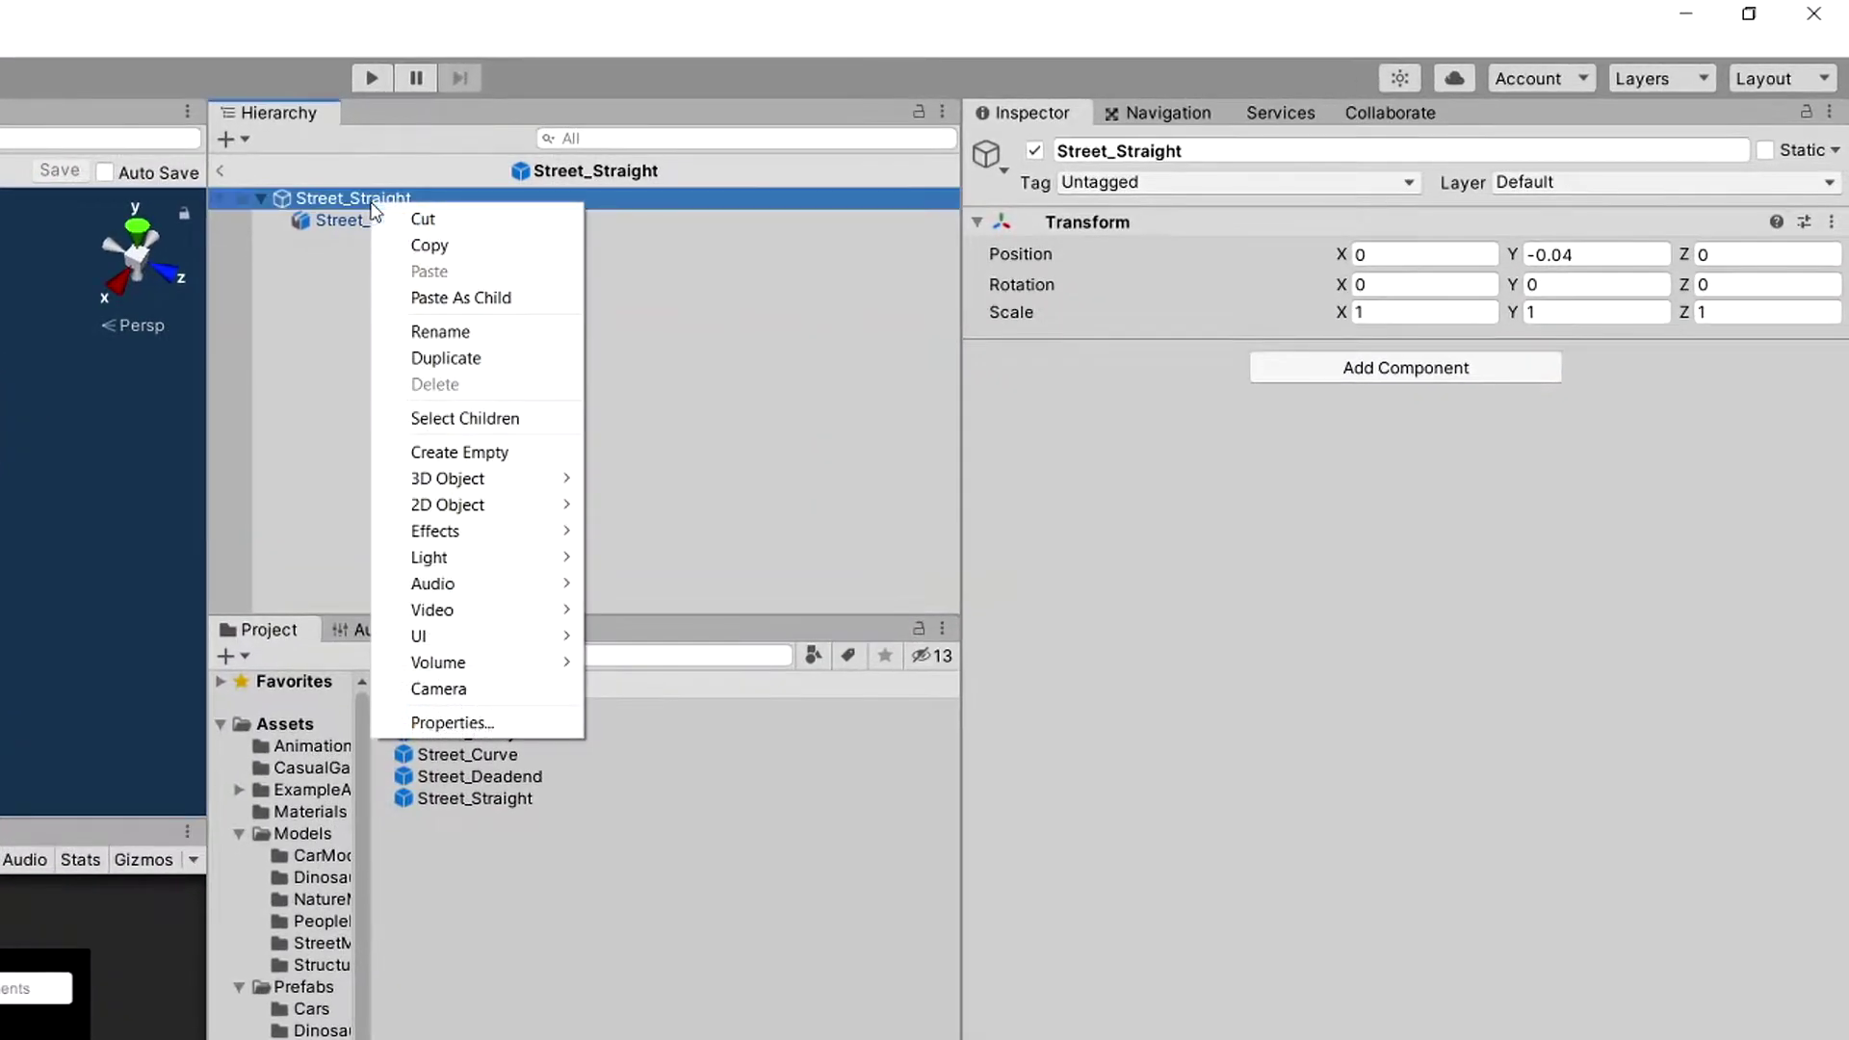
pyautogui.click(539, 453)
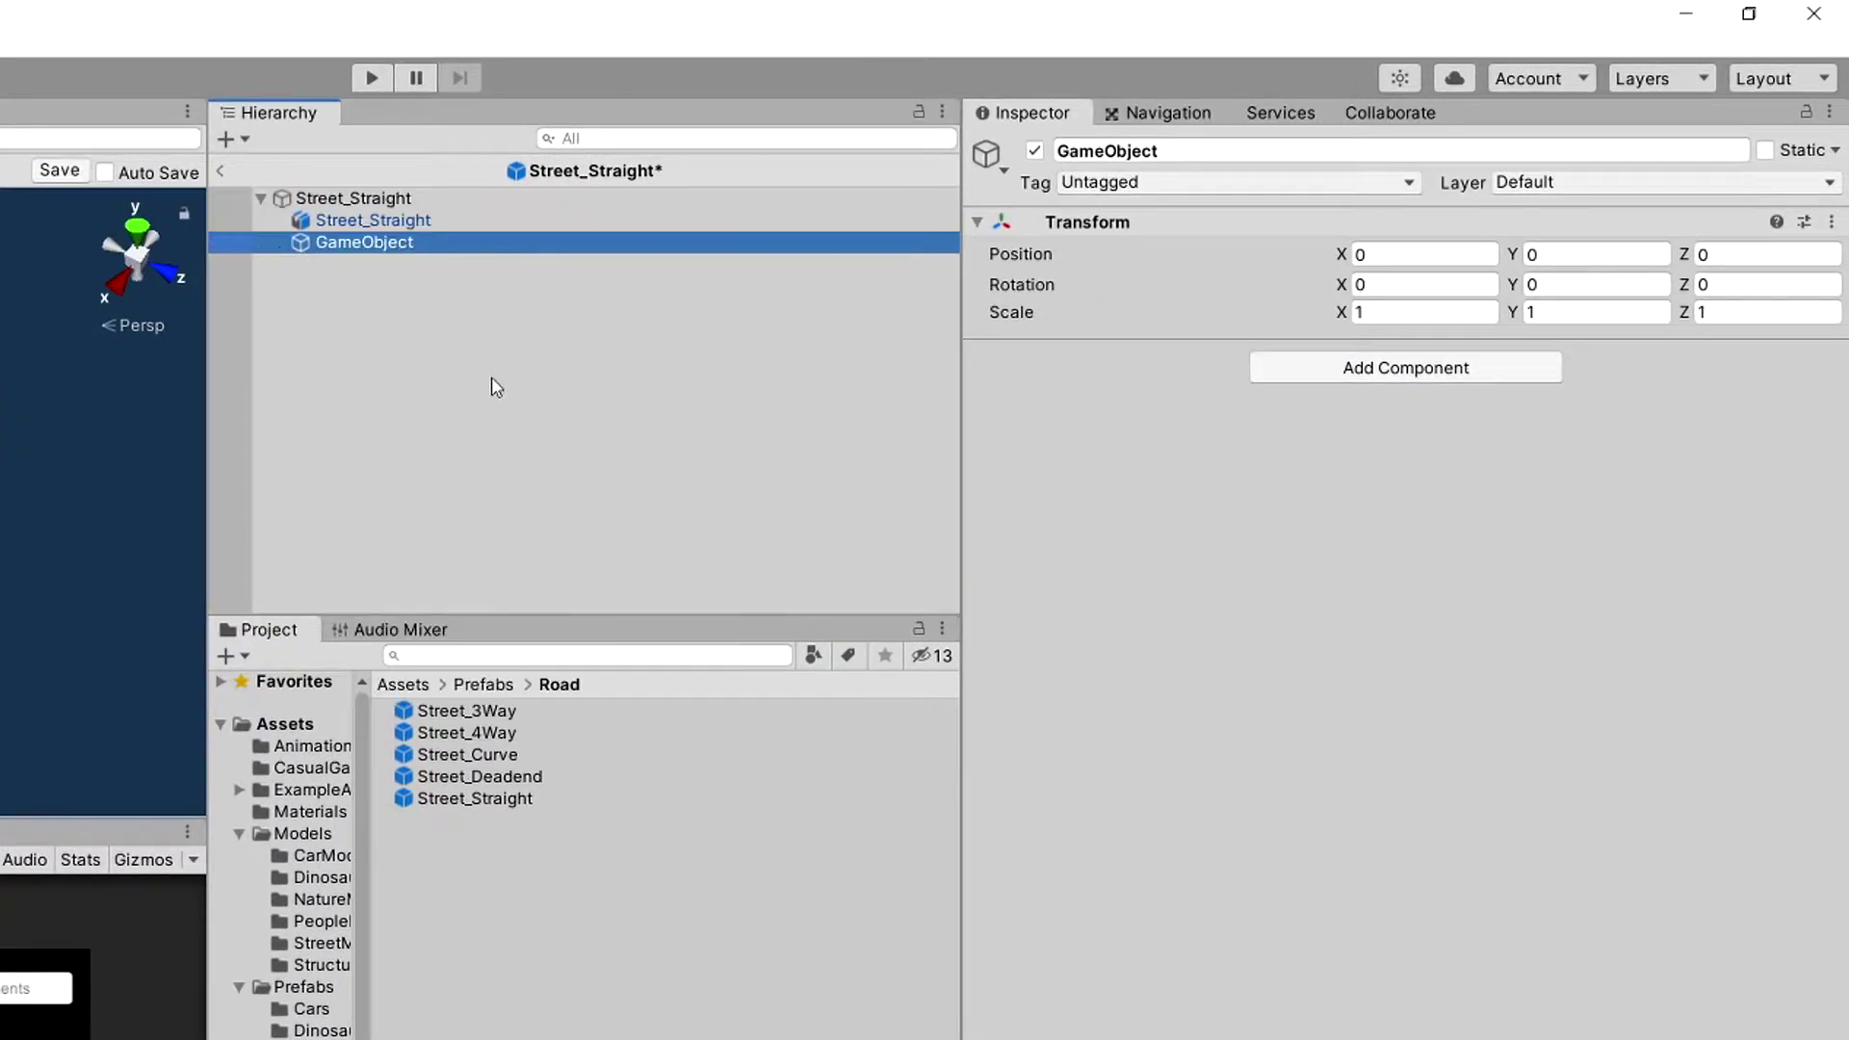
pyautogui.click(1160, 149)
pyautogui.doubleClick(1161, 150)
pyautogui.write('Mar')
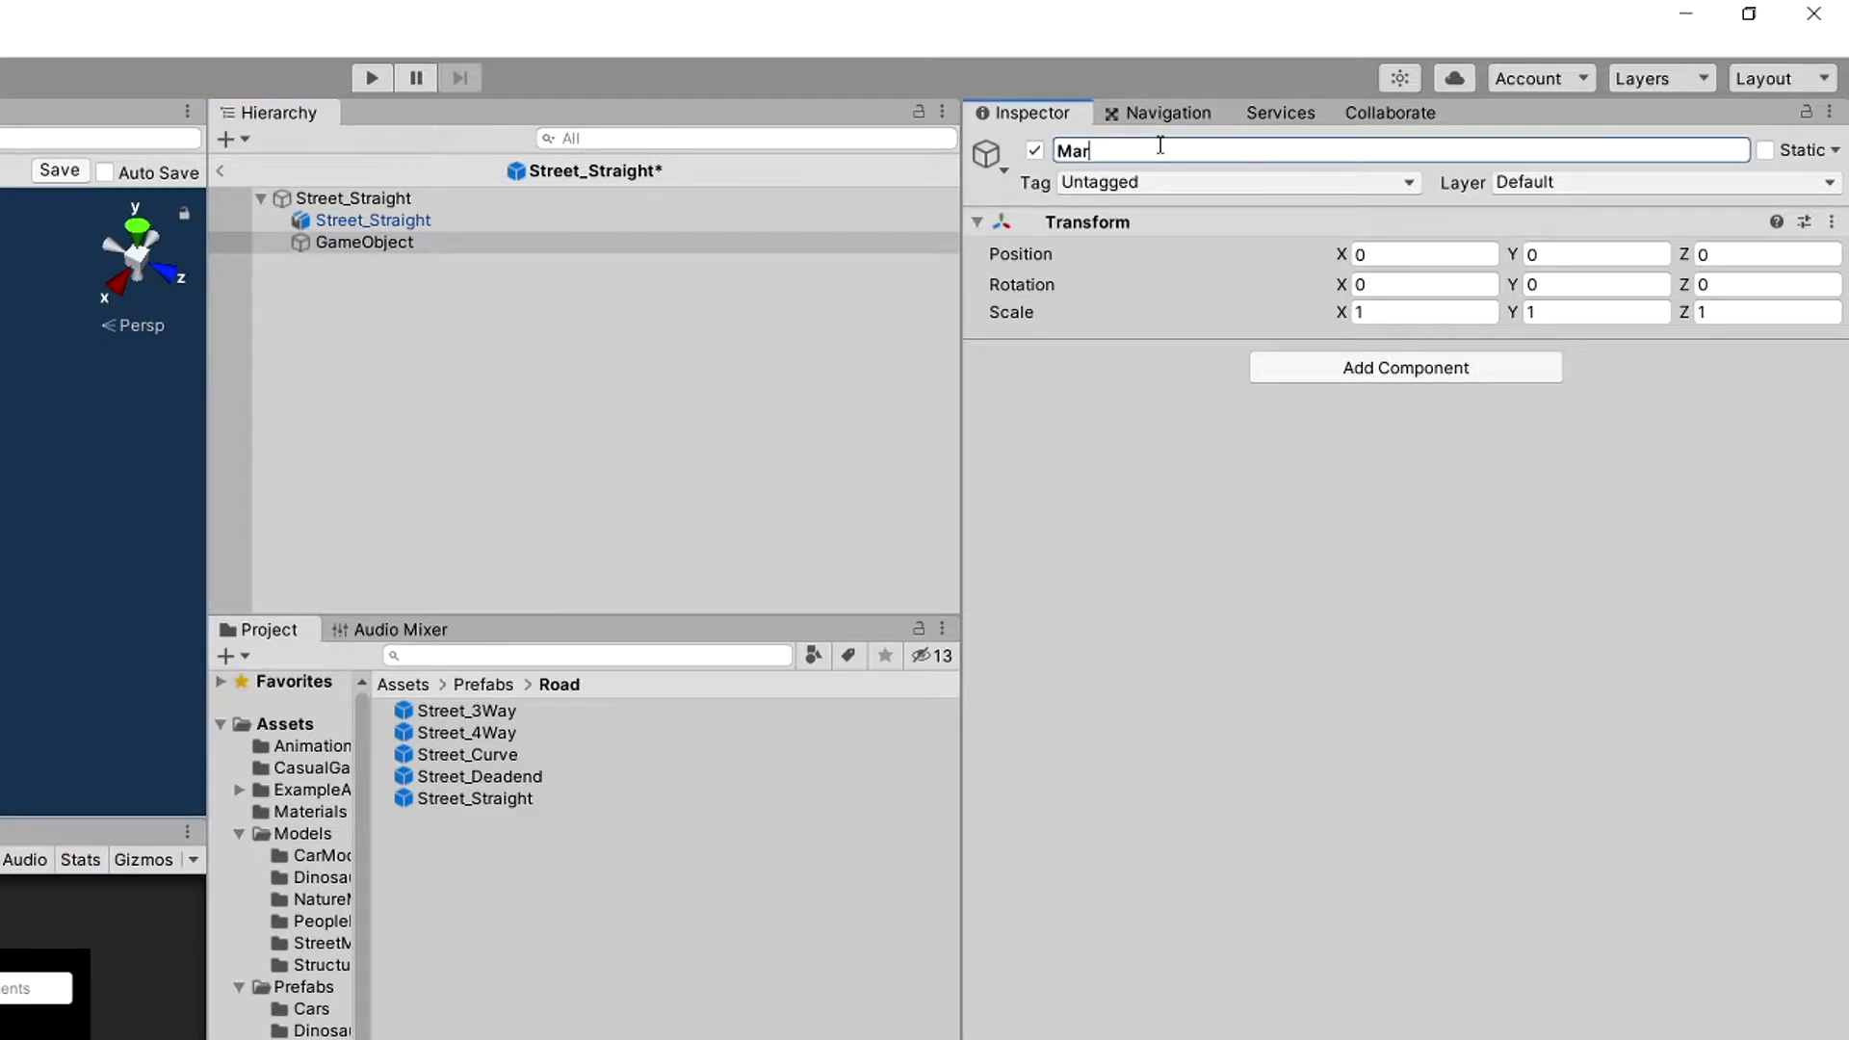
pyautogui.write('ker_01')
pyautogui.press('Return')
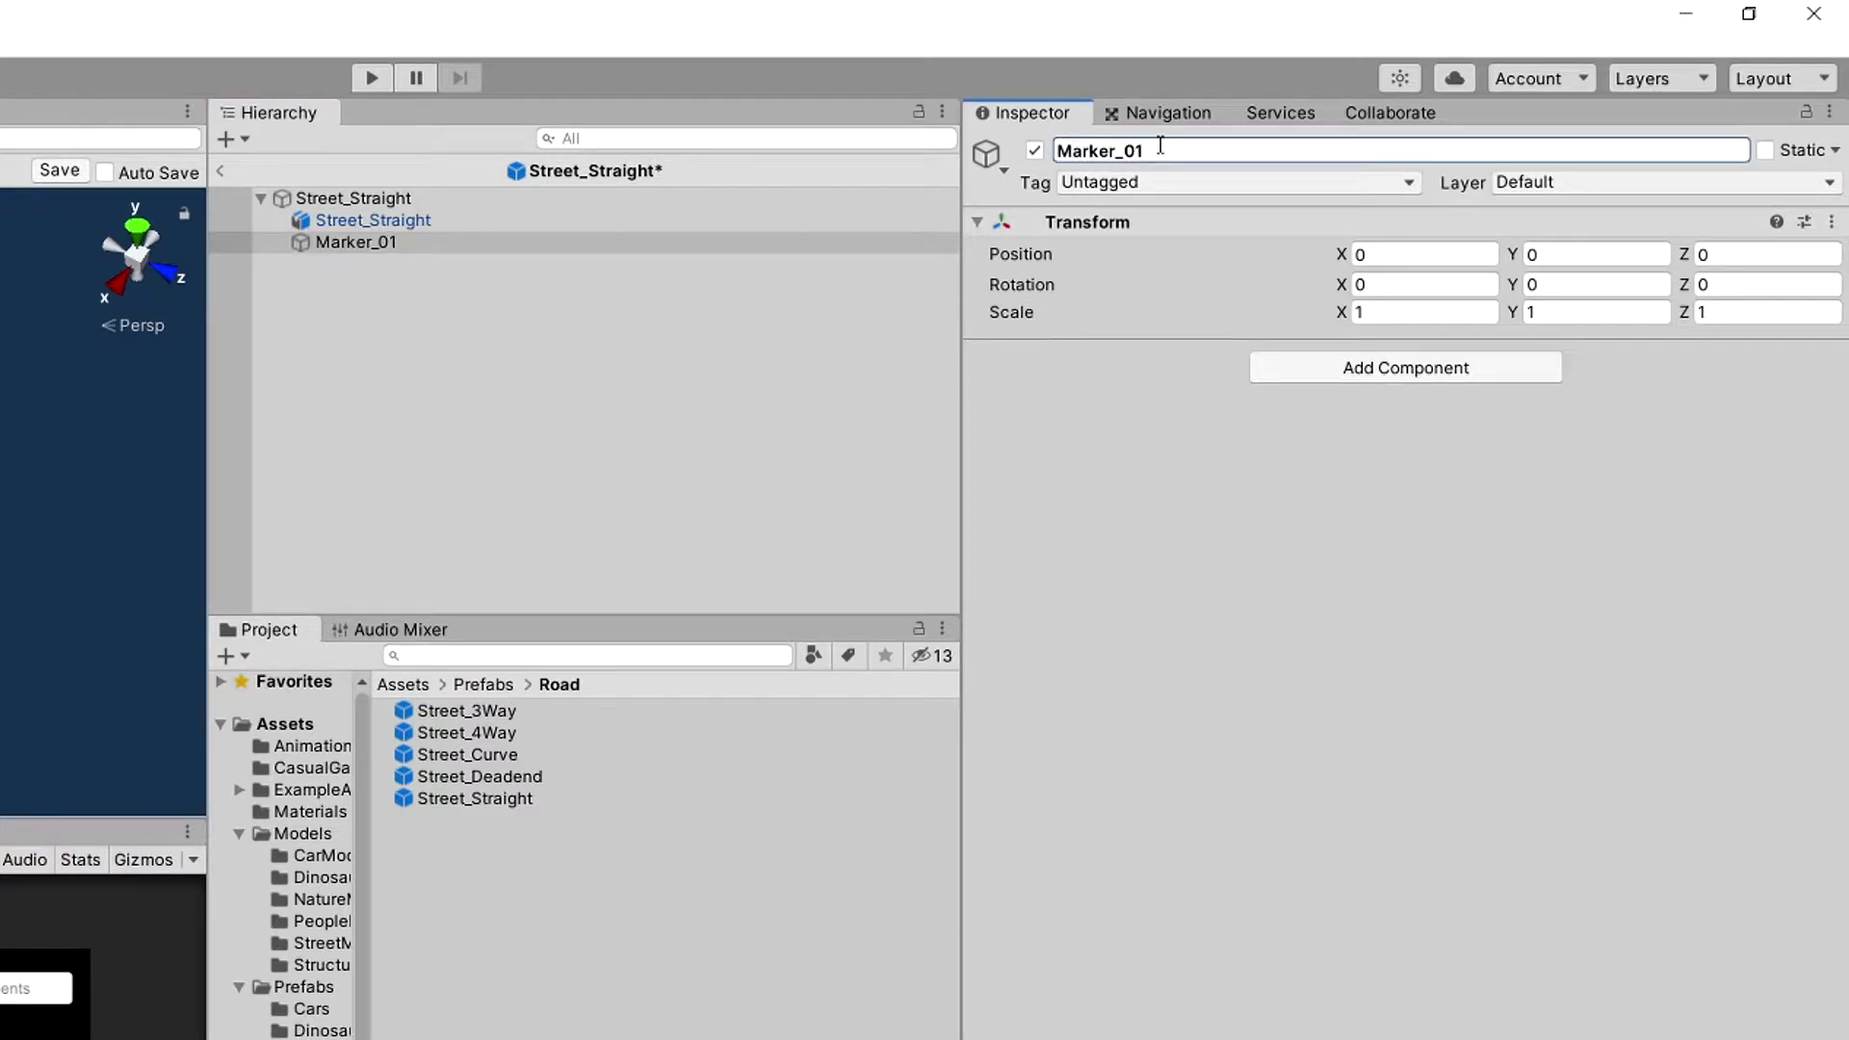
# Give Marker_01 a red diamond icon and place it on the sidewalk at Z position 0.35.
pyautogui.click(1001, 163)
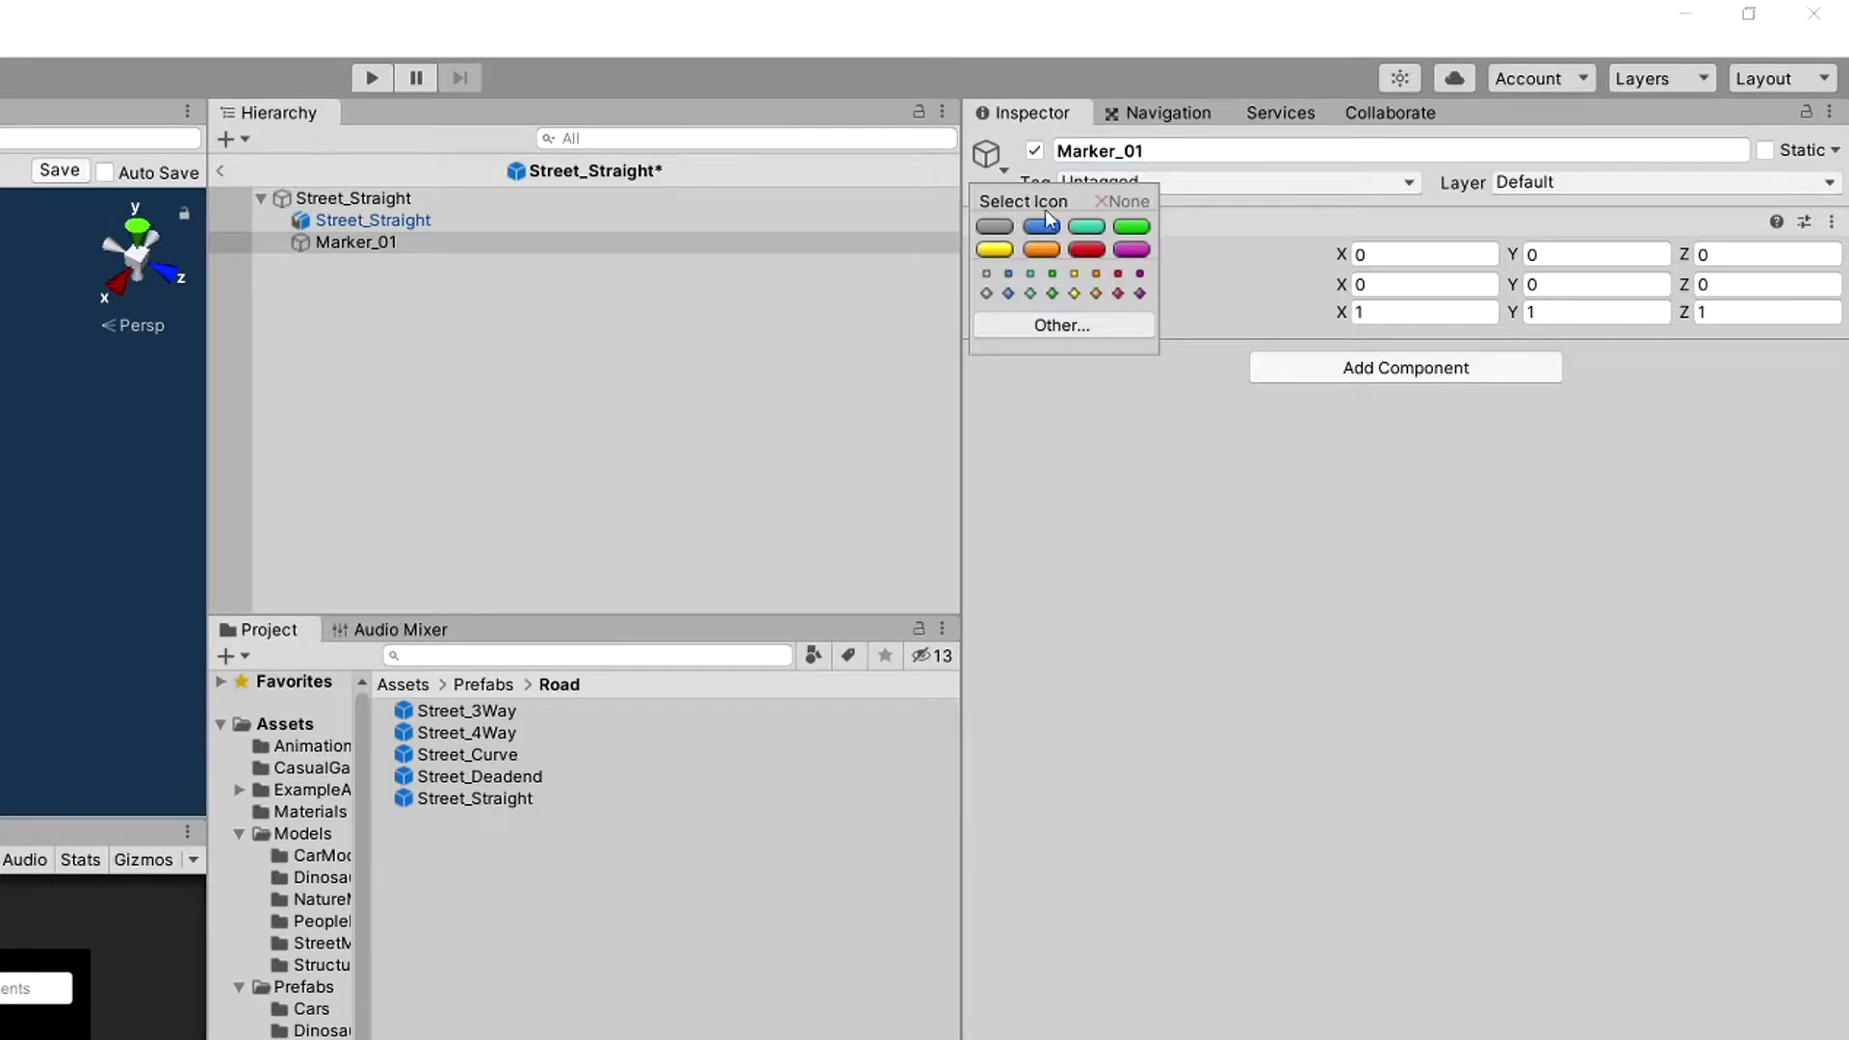
pyautogui.click(1117, 293)
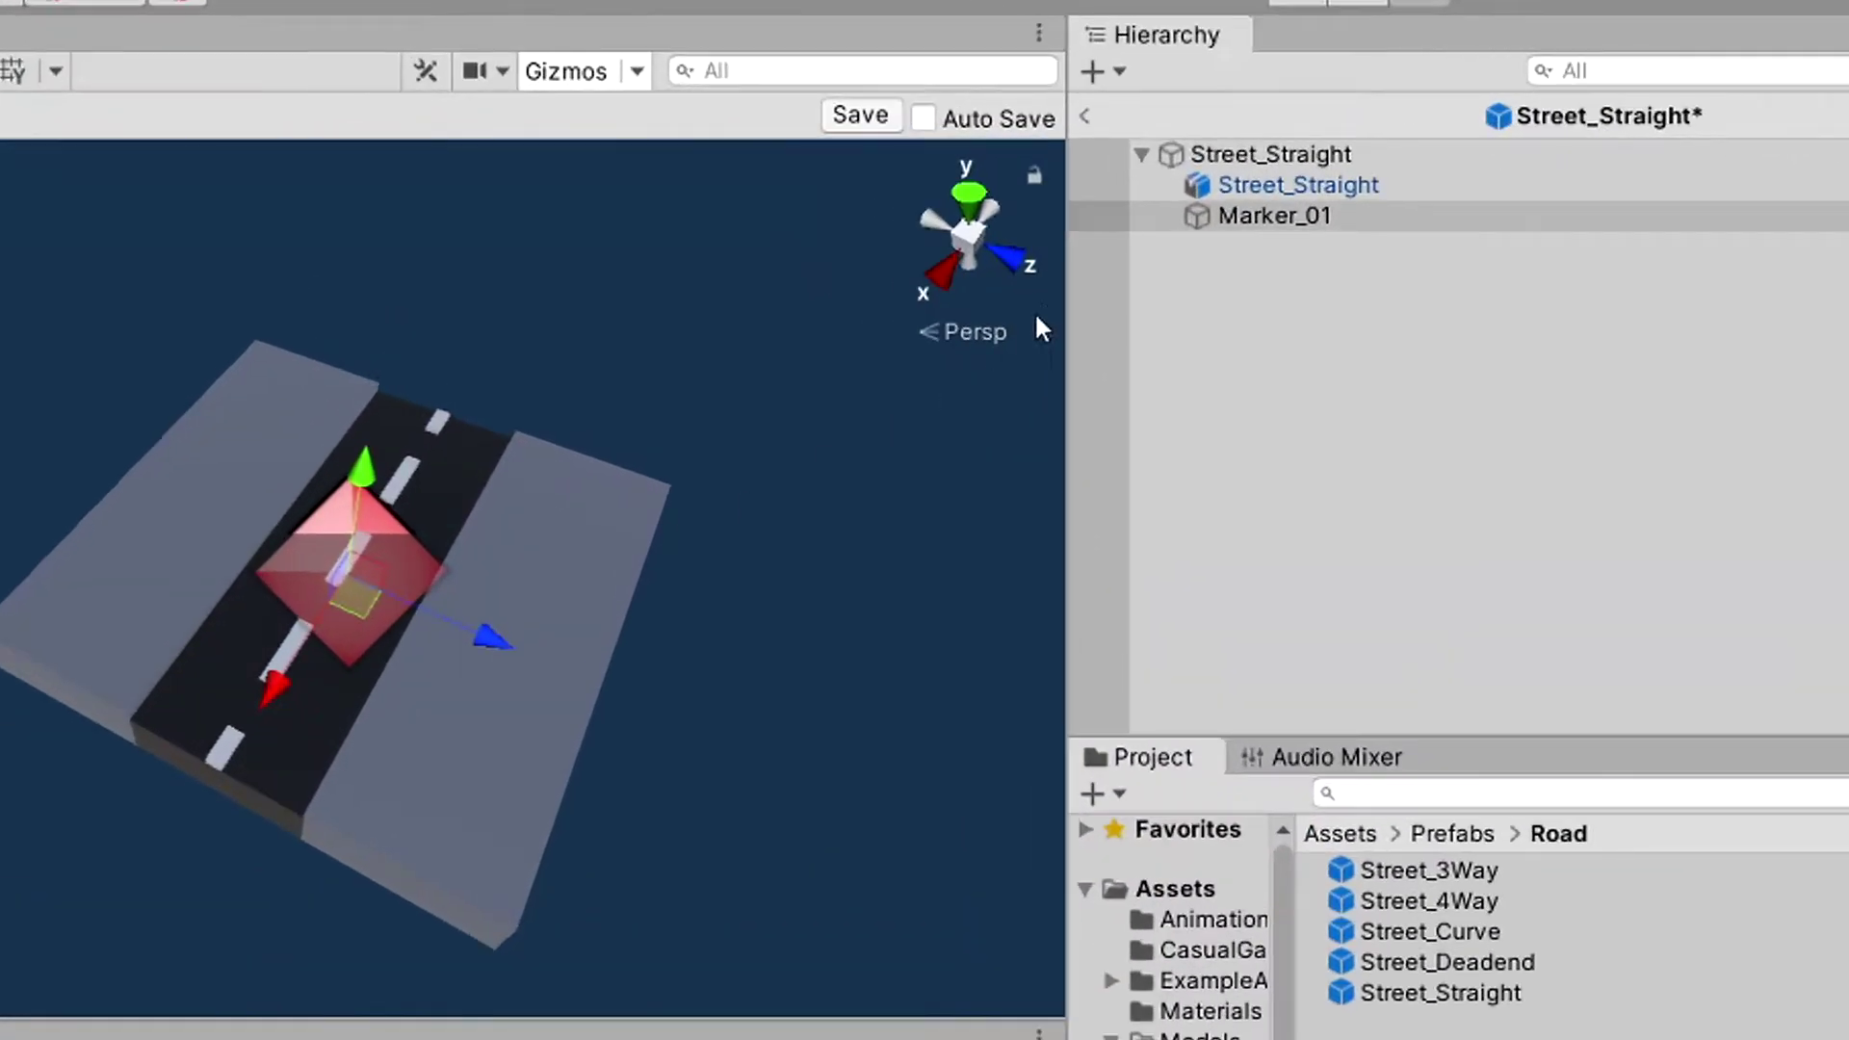
pyautogui.click(969, 196)
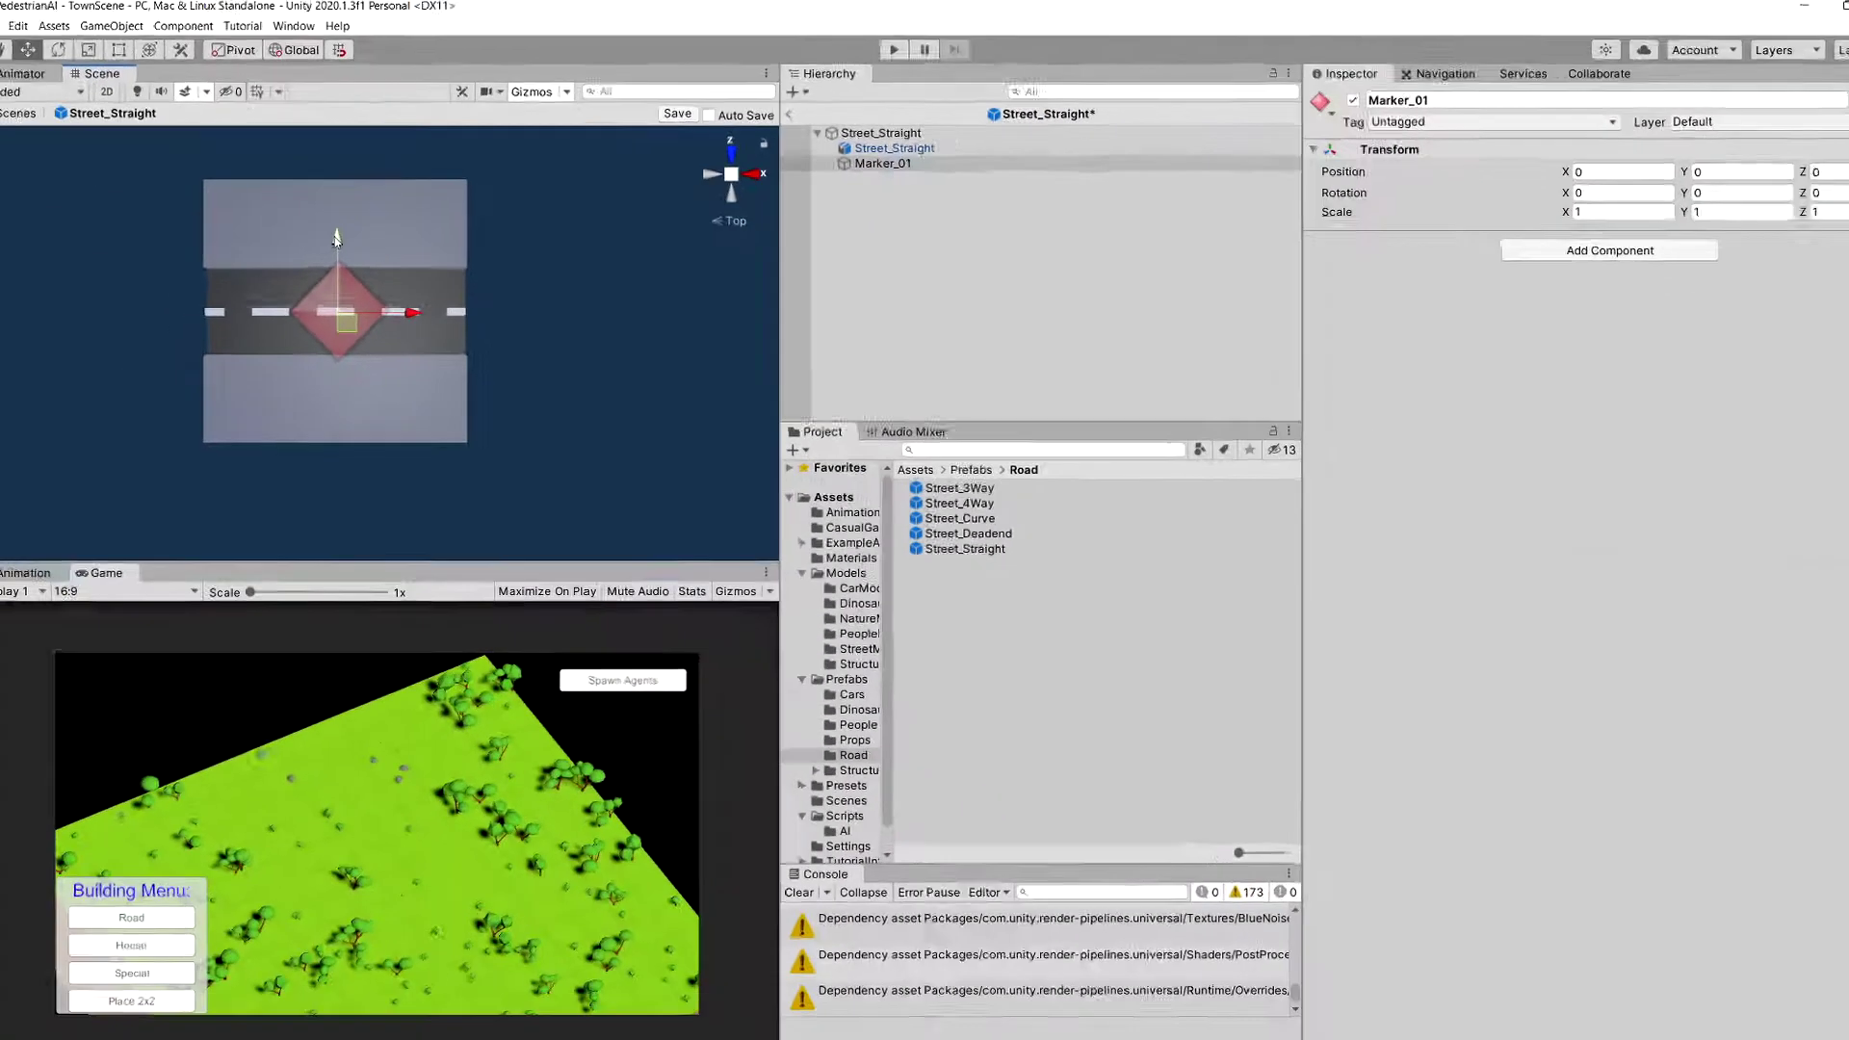
pyautogui.moveTo(173, 362); pyautogui.dragTo(216, 185)
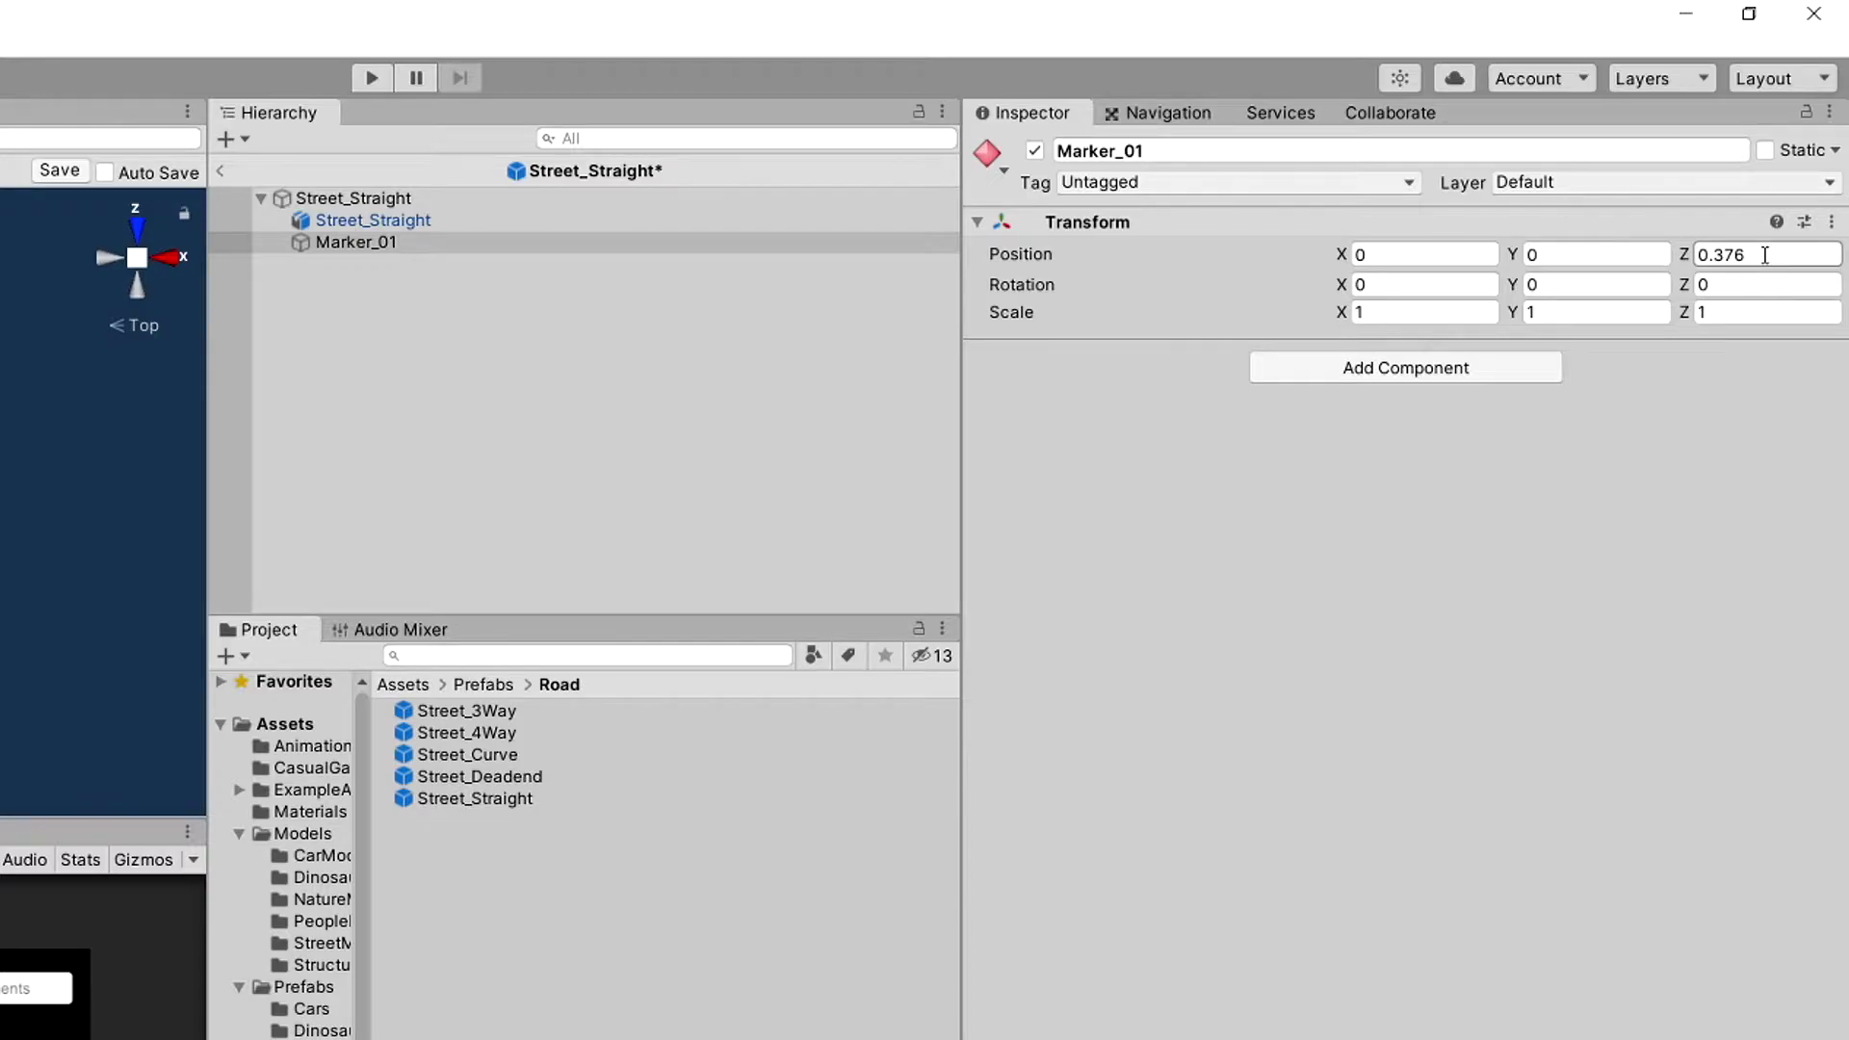
pyautogui.moveTo(1759, 256); pyautogui.dragTo(1727, 255)
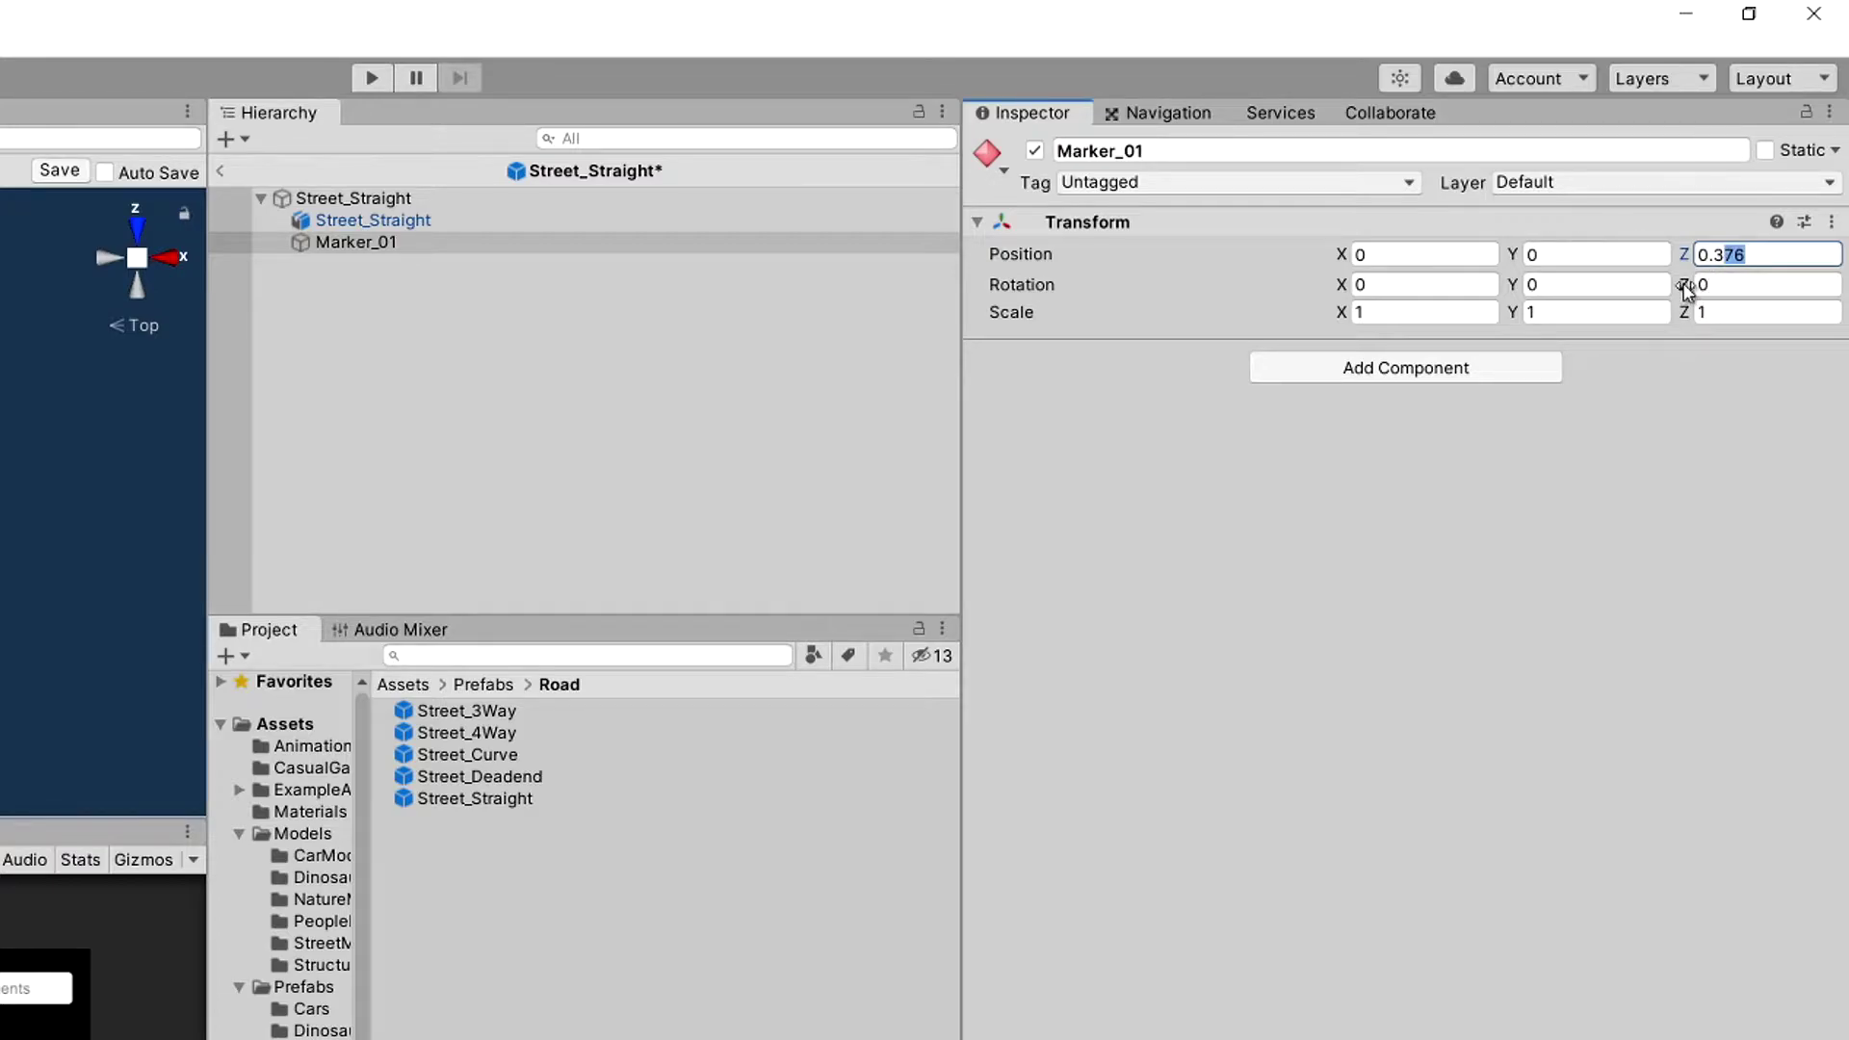
pyautogui.write('5')
# Duplicate Marker_01 and rename the copy Marker_02.
pyautogui.click(462, 244)
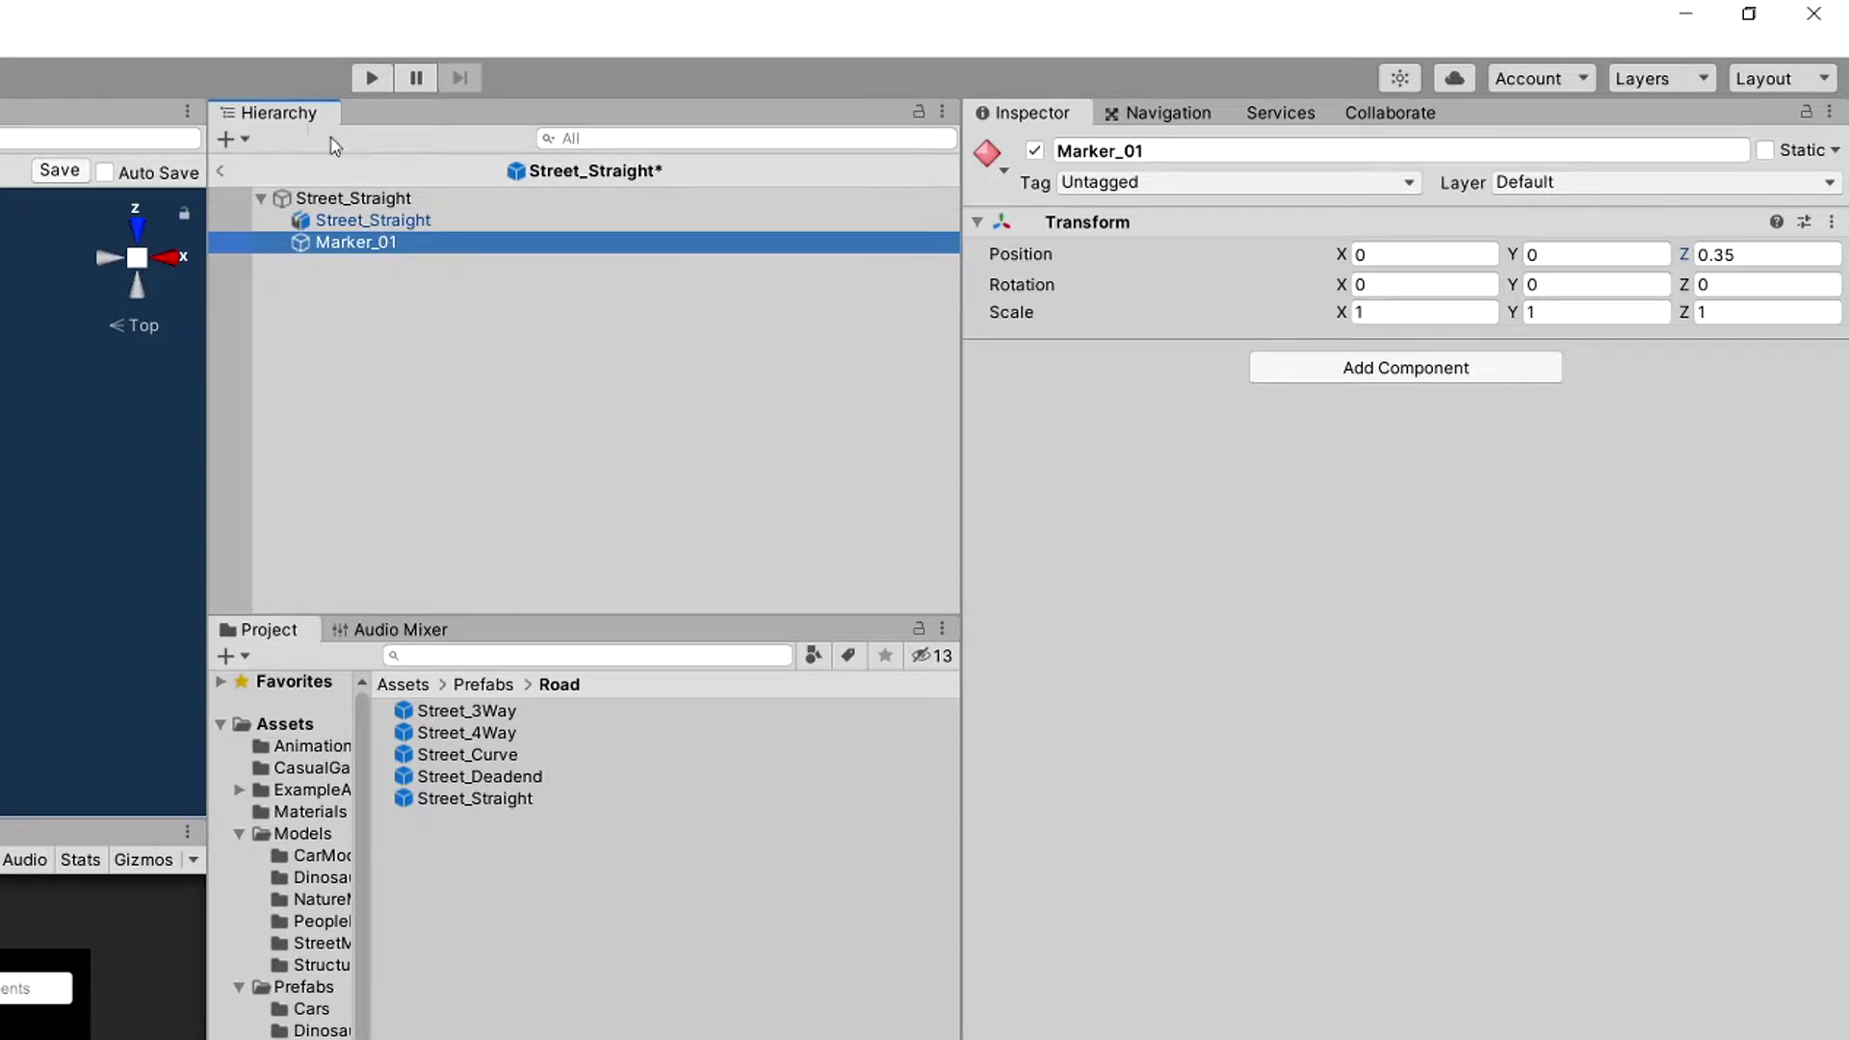
pyautogui.hotkey('ctrl', 'd')
pyautogui.click(442, 264)
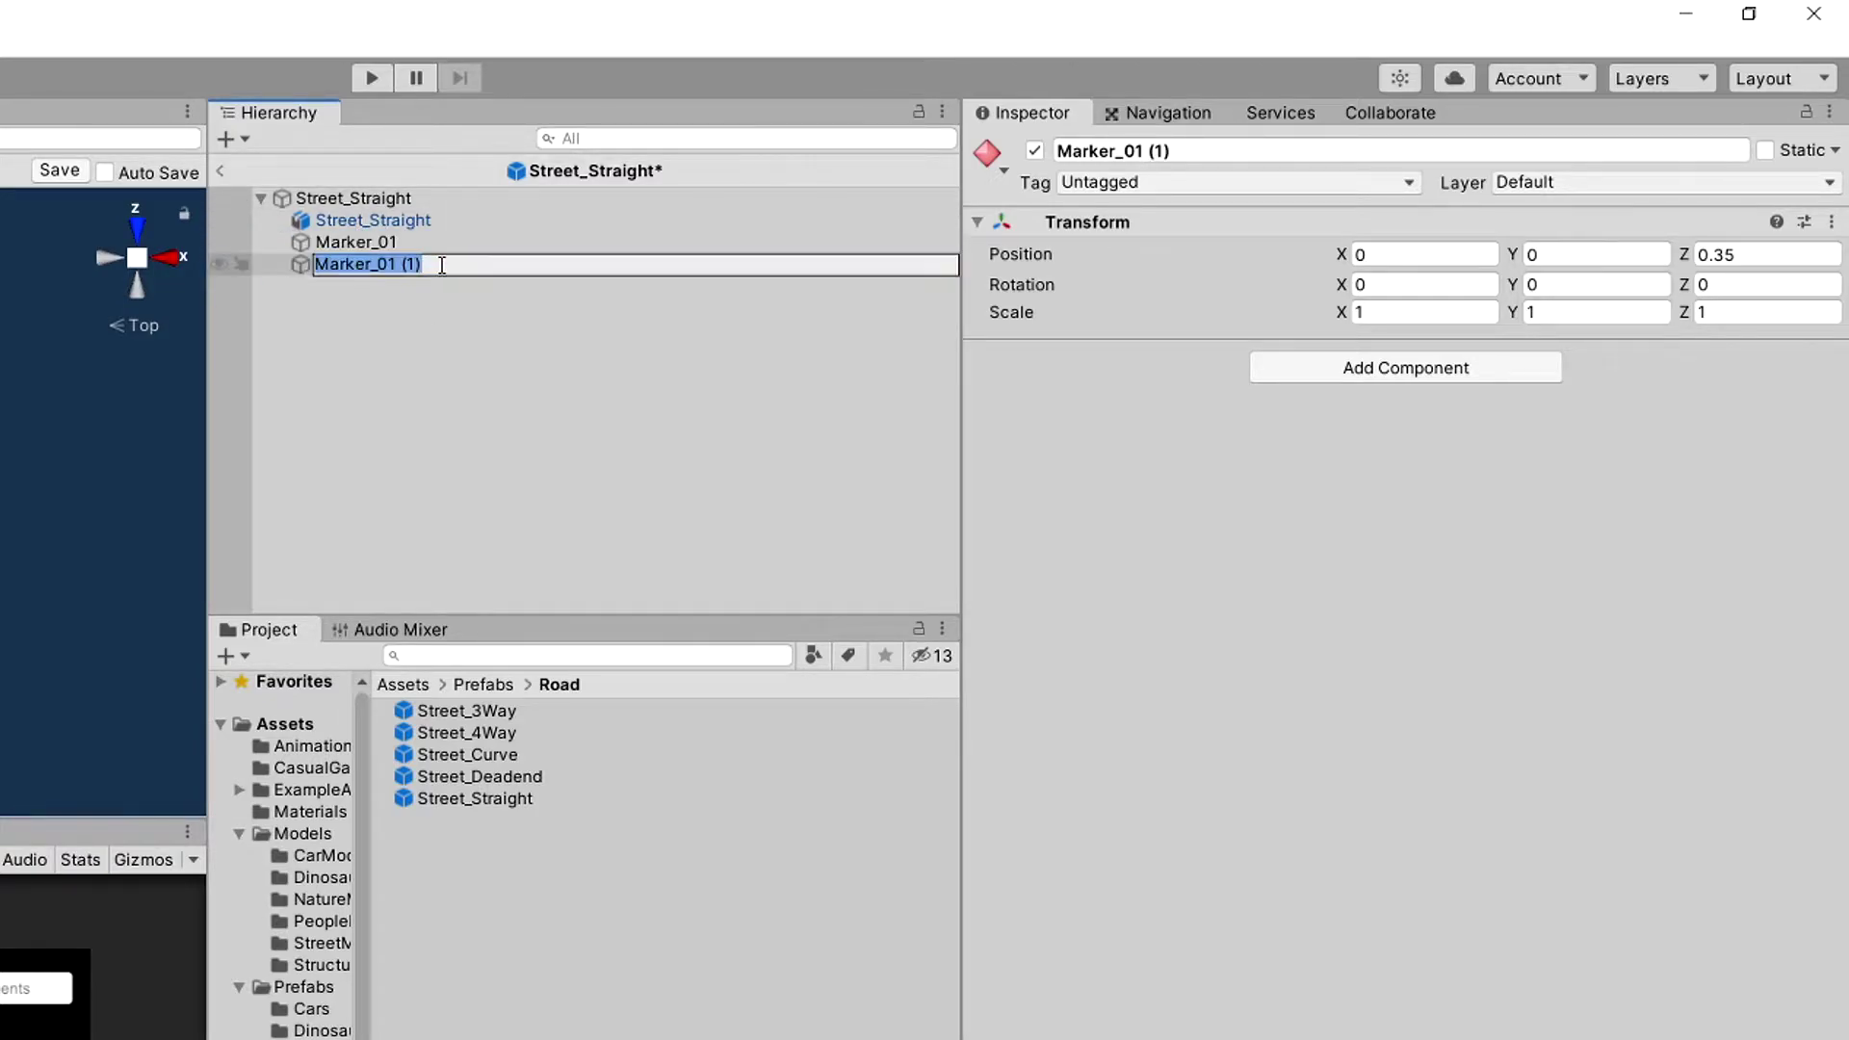
pyautogui.write('Marker_02')
pyautogui.press('Return')
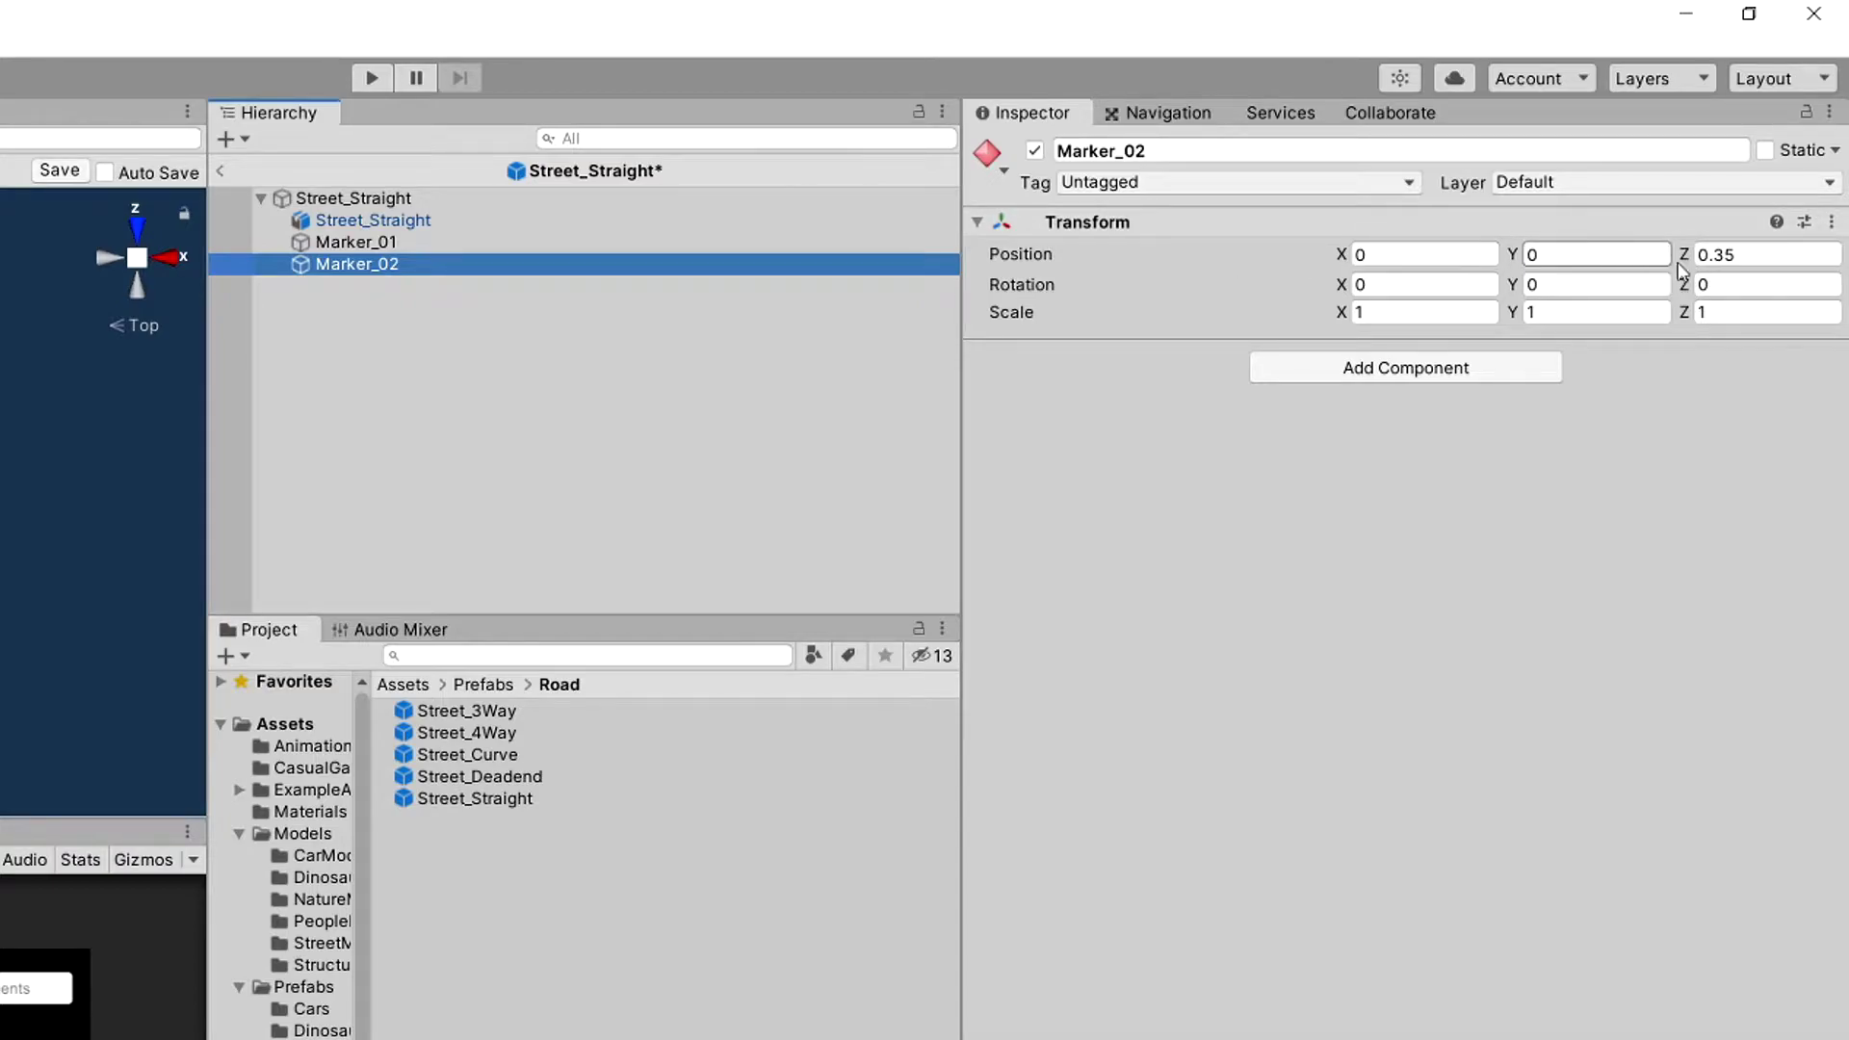
# Set Marker_02's Z position to -0.35 and give it a purple diamond icon.
pyautogui.click(1763, 254)
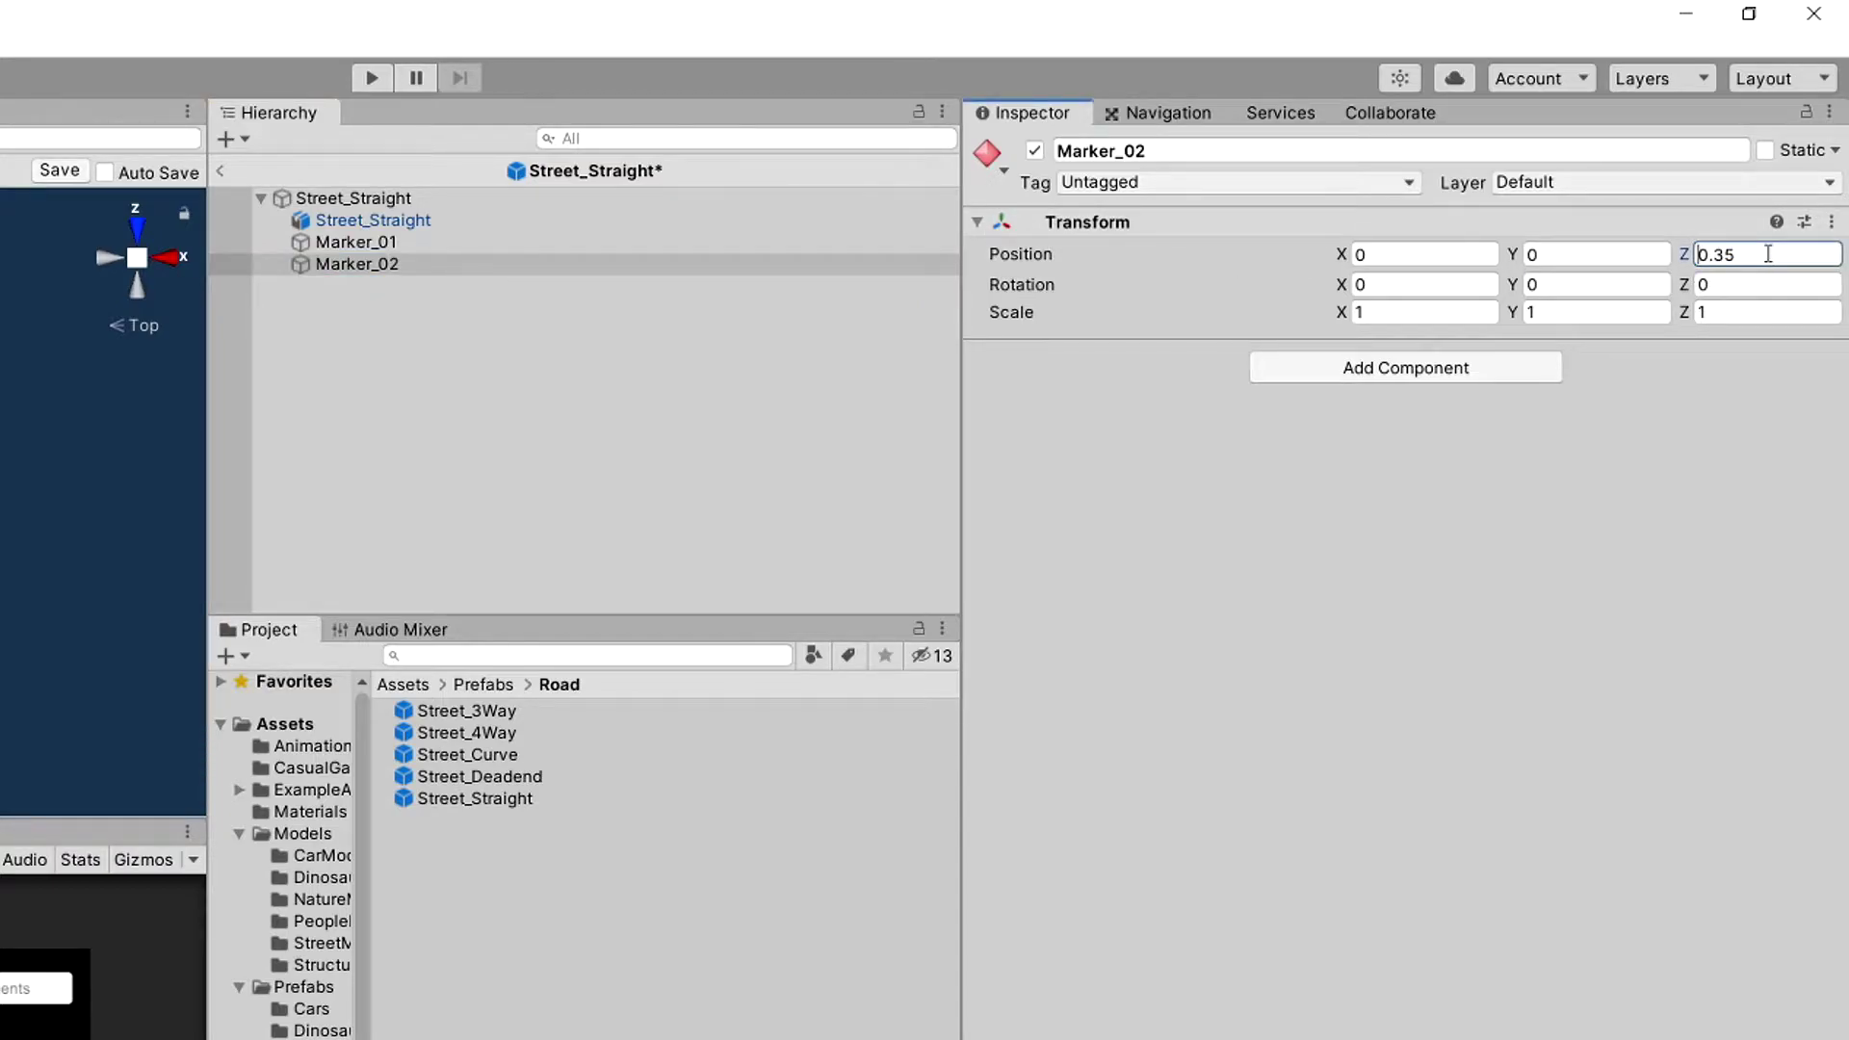
pyautogui.write('-')
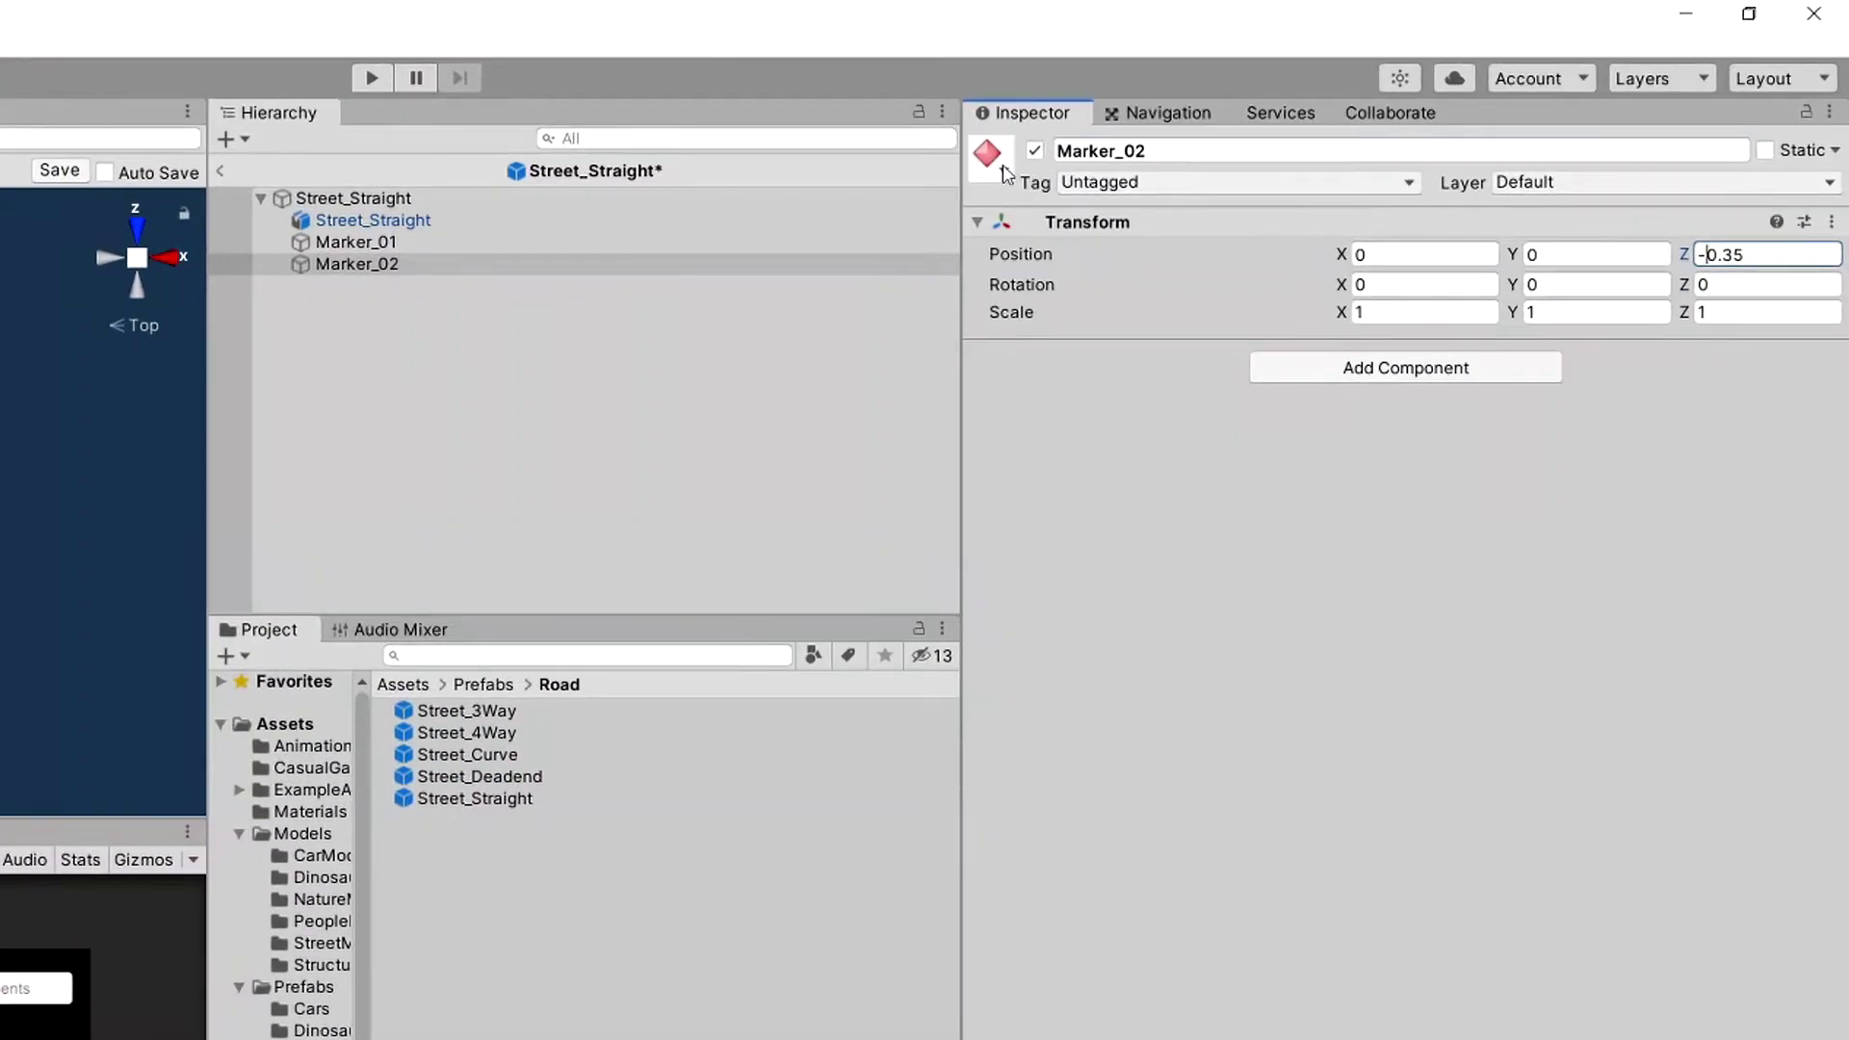
pyautogui.click(1281, 102)
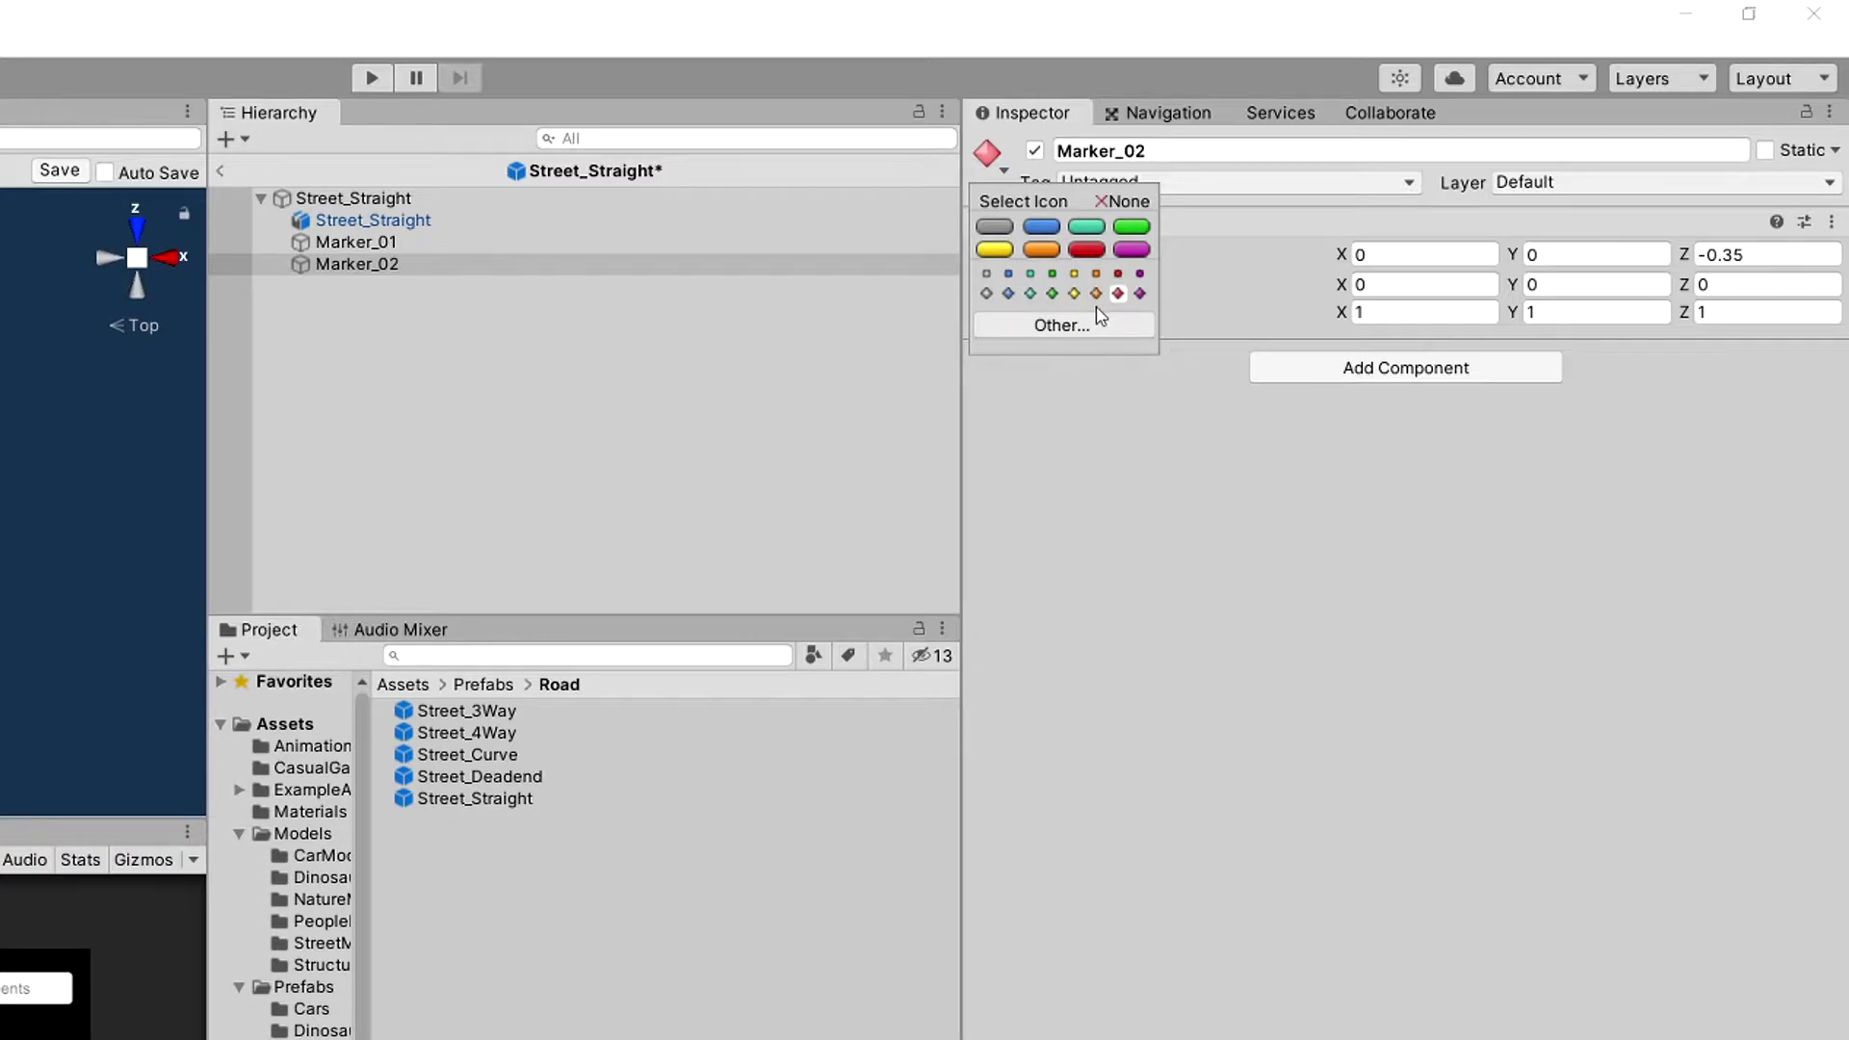
pyautogui.click(1141, 294)
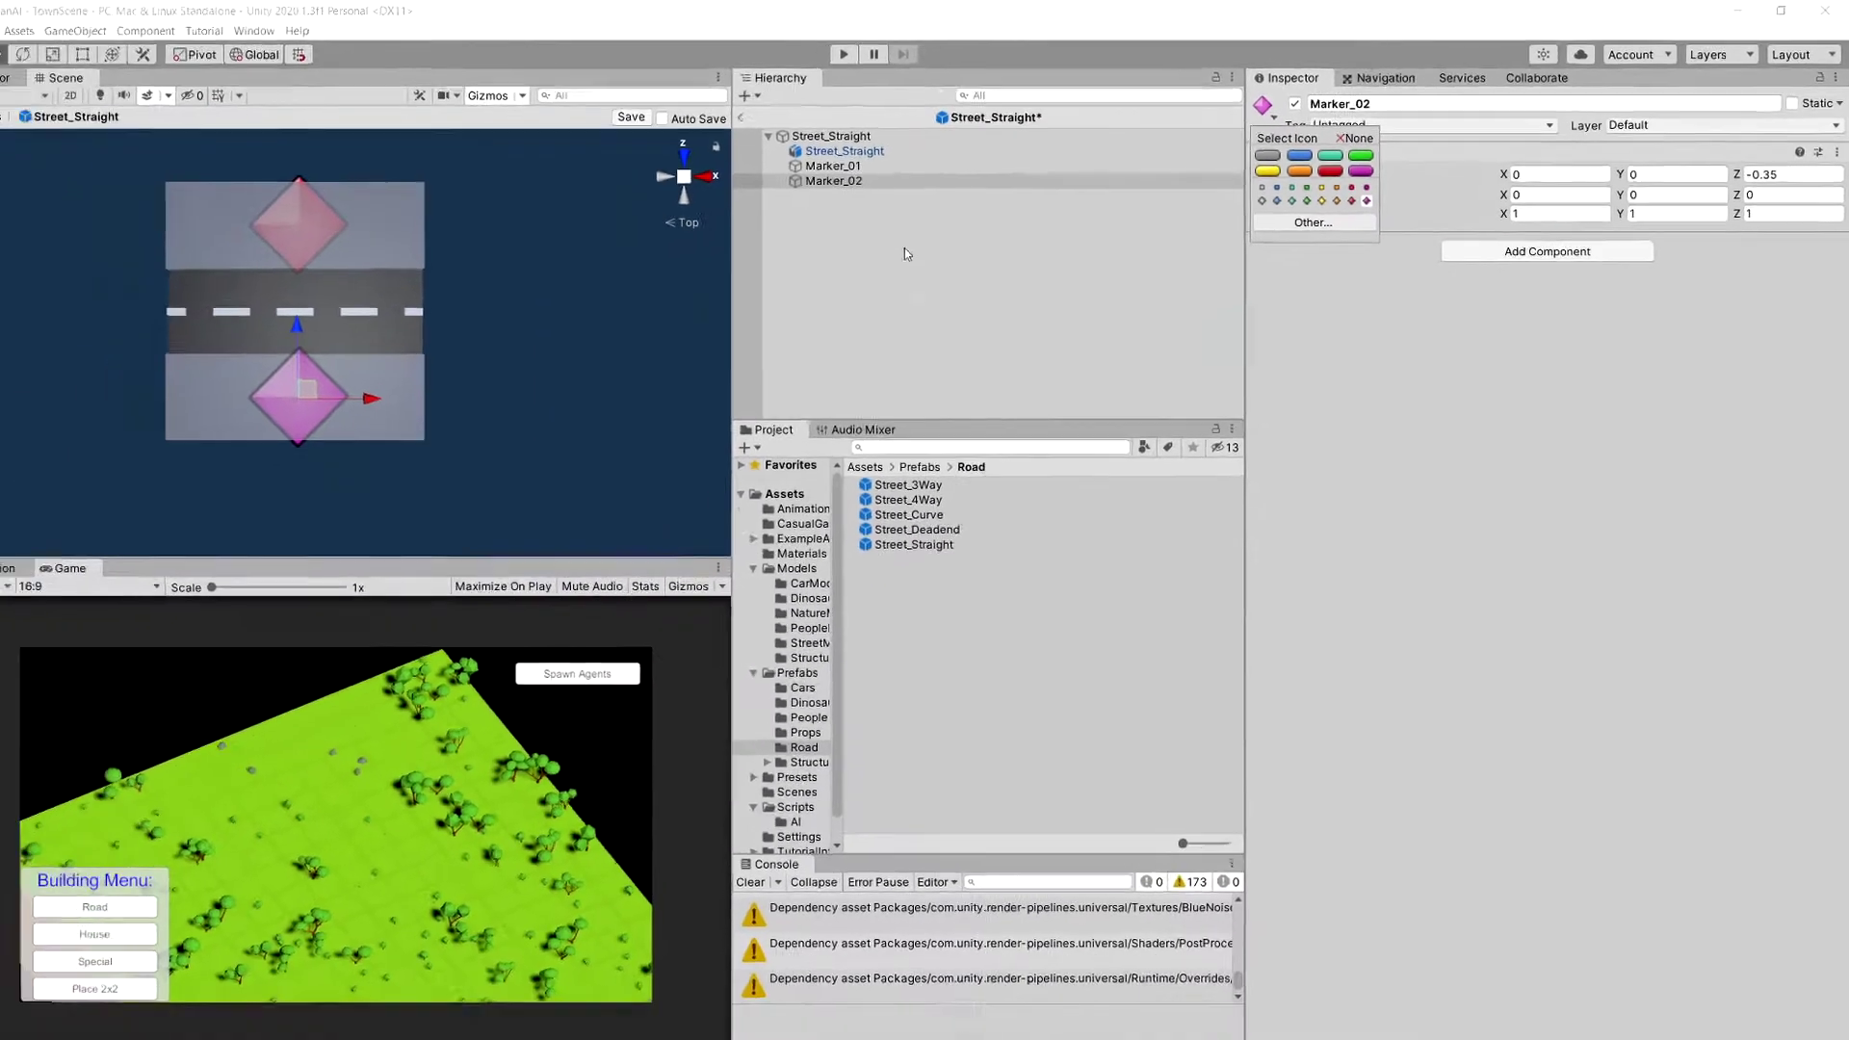
pyautogui.click(434, 338)
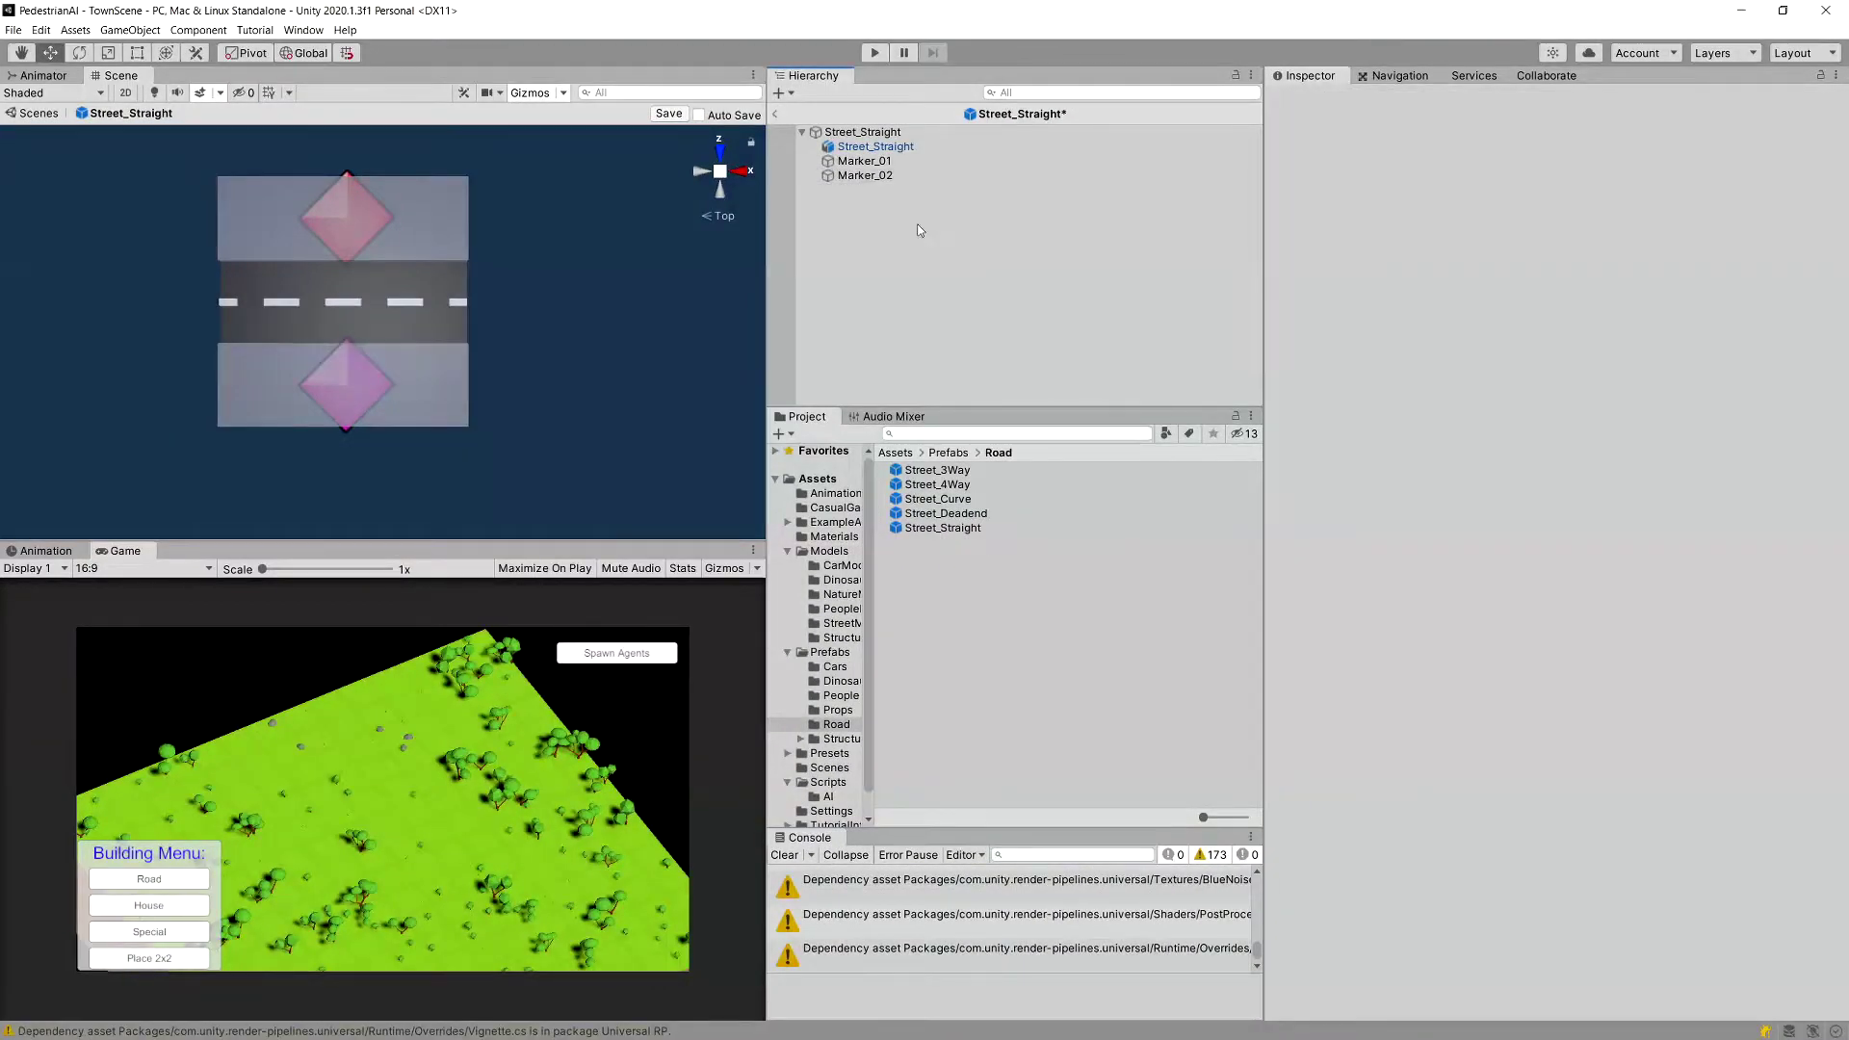
# Raise Marker_01 and Marker_02 together to a Y position of about 0.079, at the sidewalk surface.
pyautogui.click(740, 171)
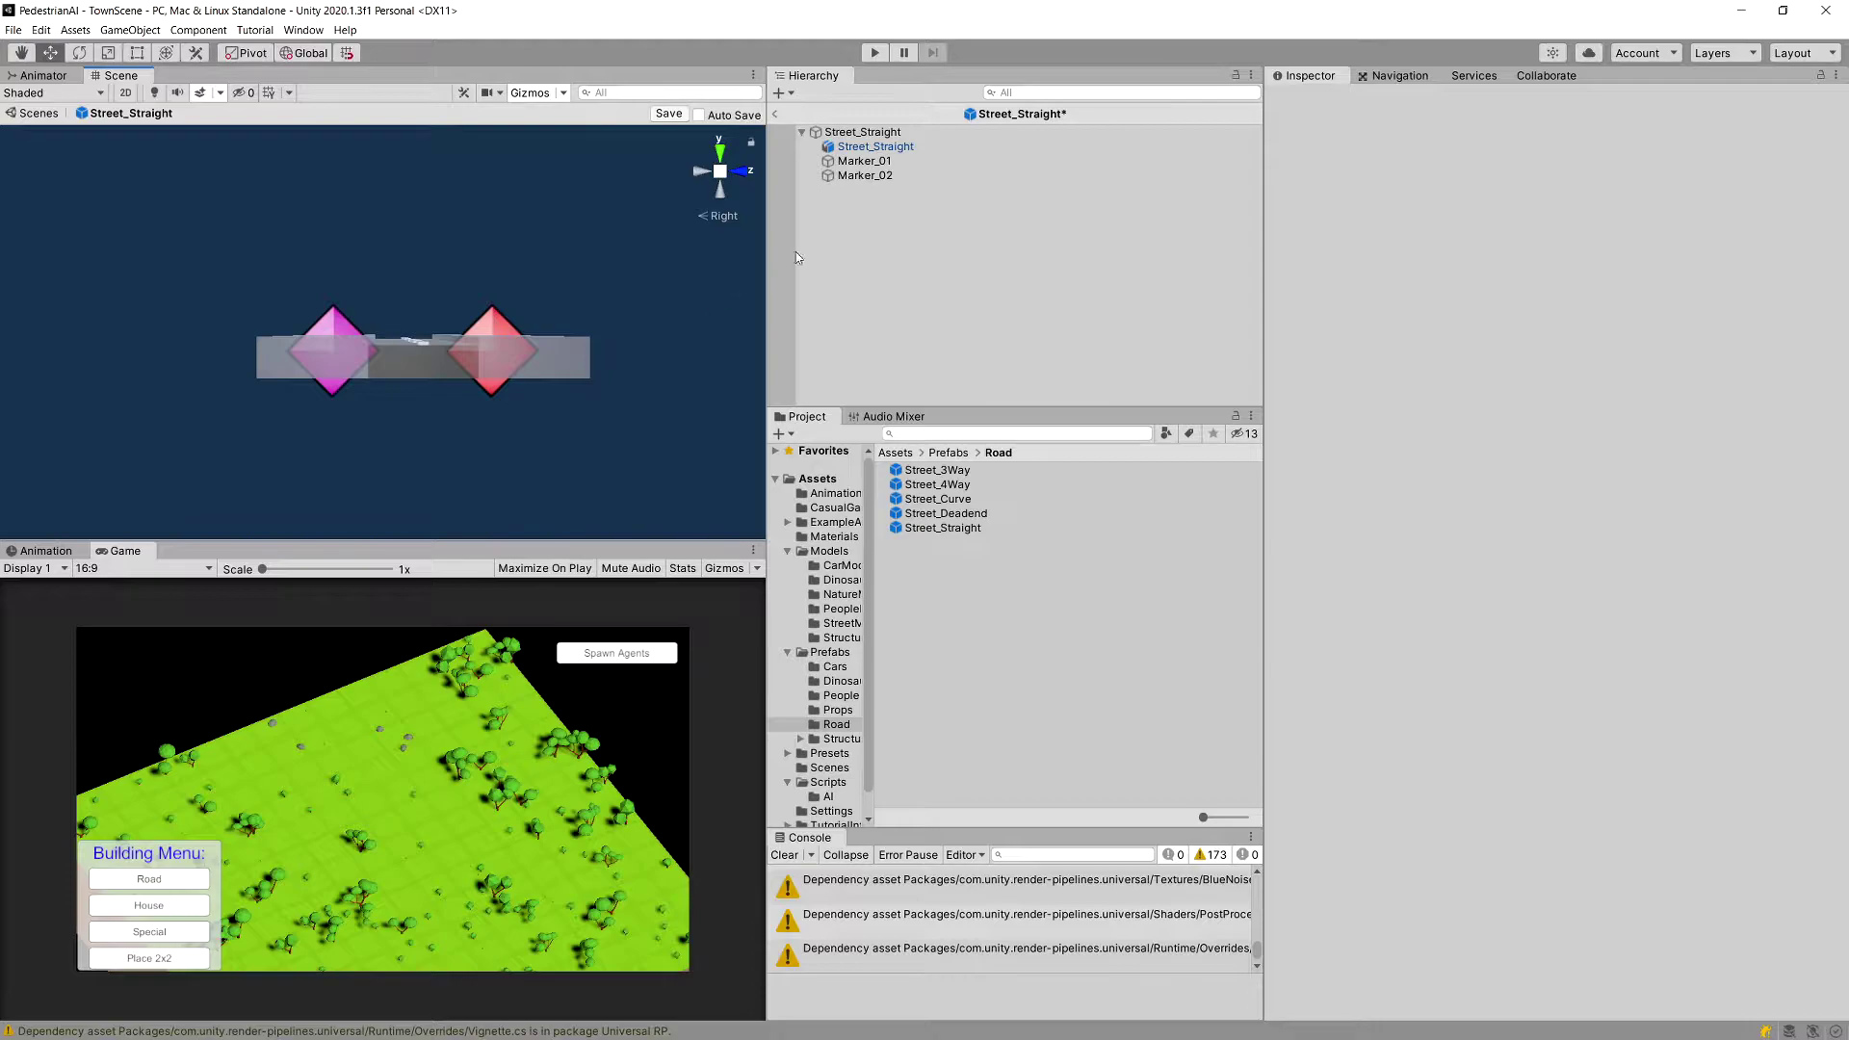
pyautogui.click(907, 162)
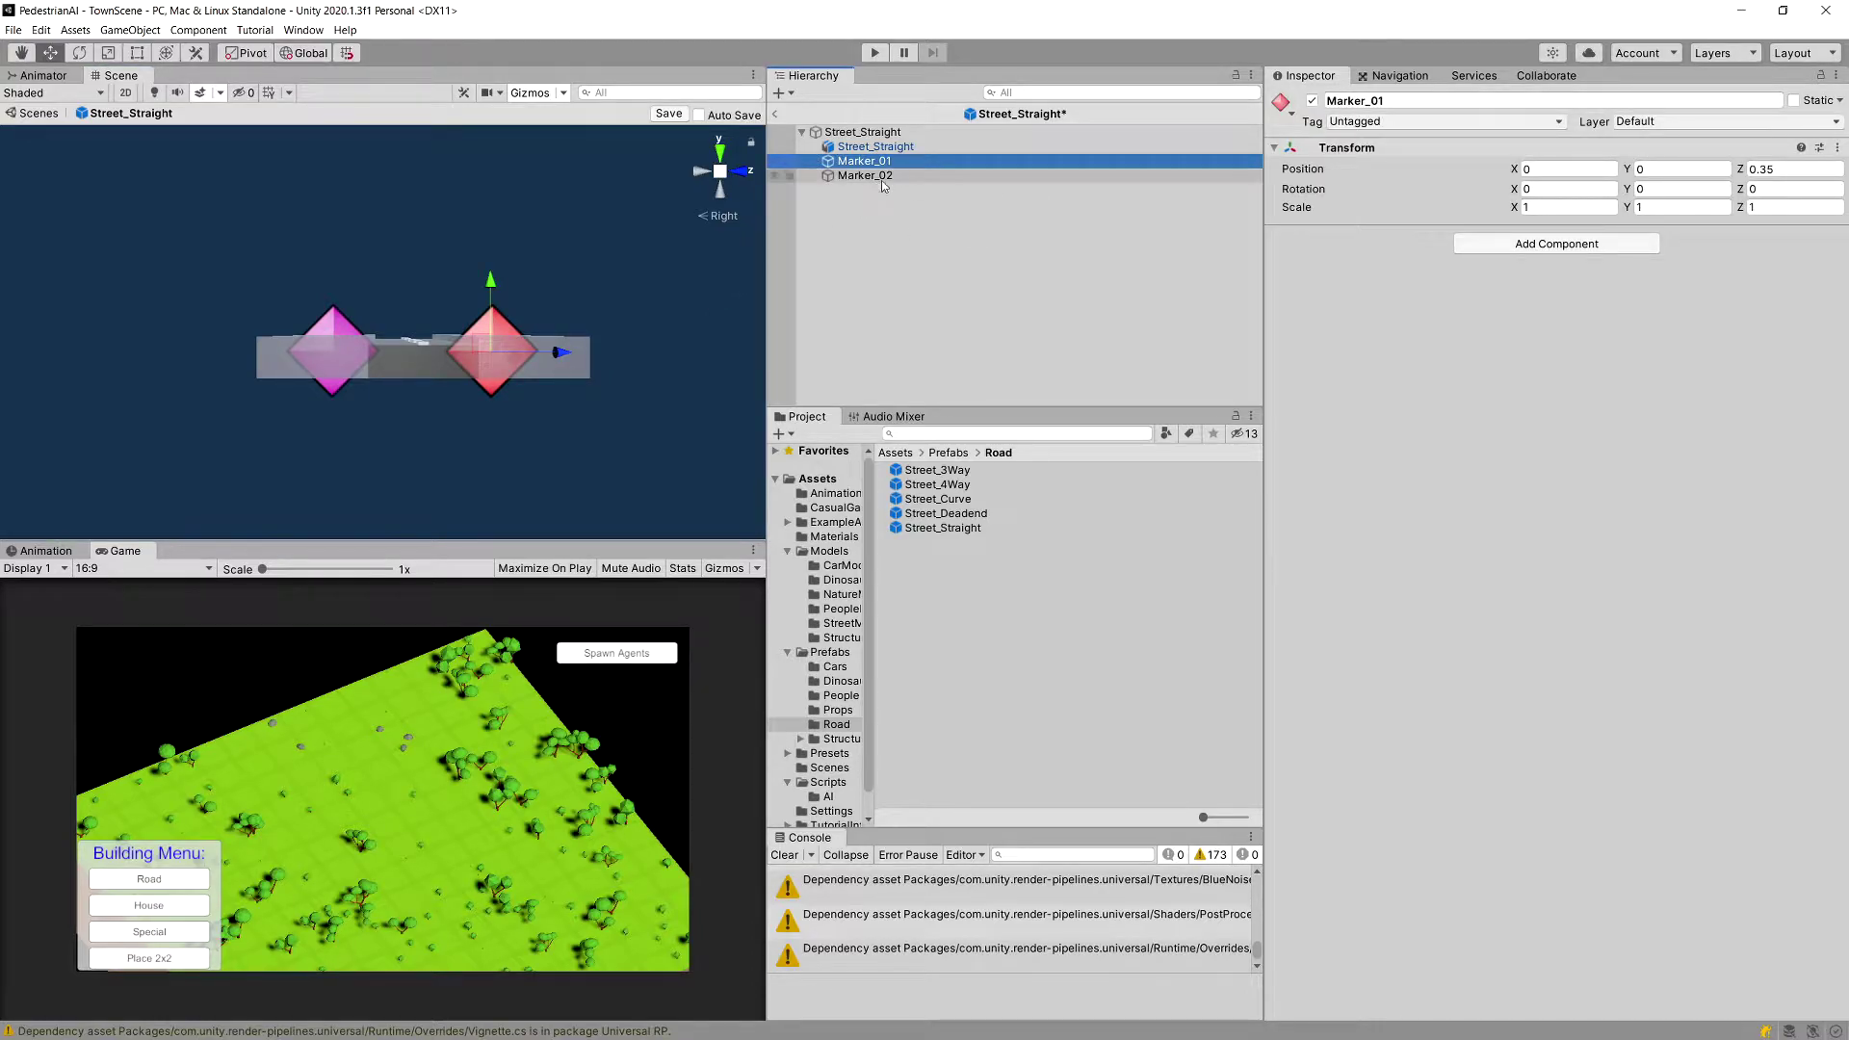
pyautogui.keyDown('ctrl'); pyautogui.click(873, 176); pyautogui.keyUp('ctrl')
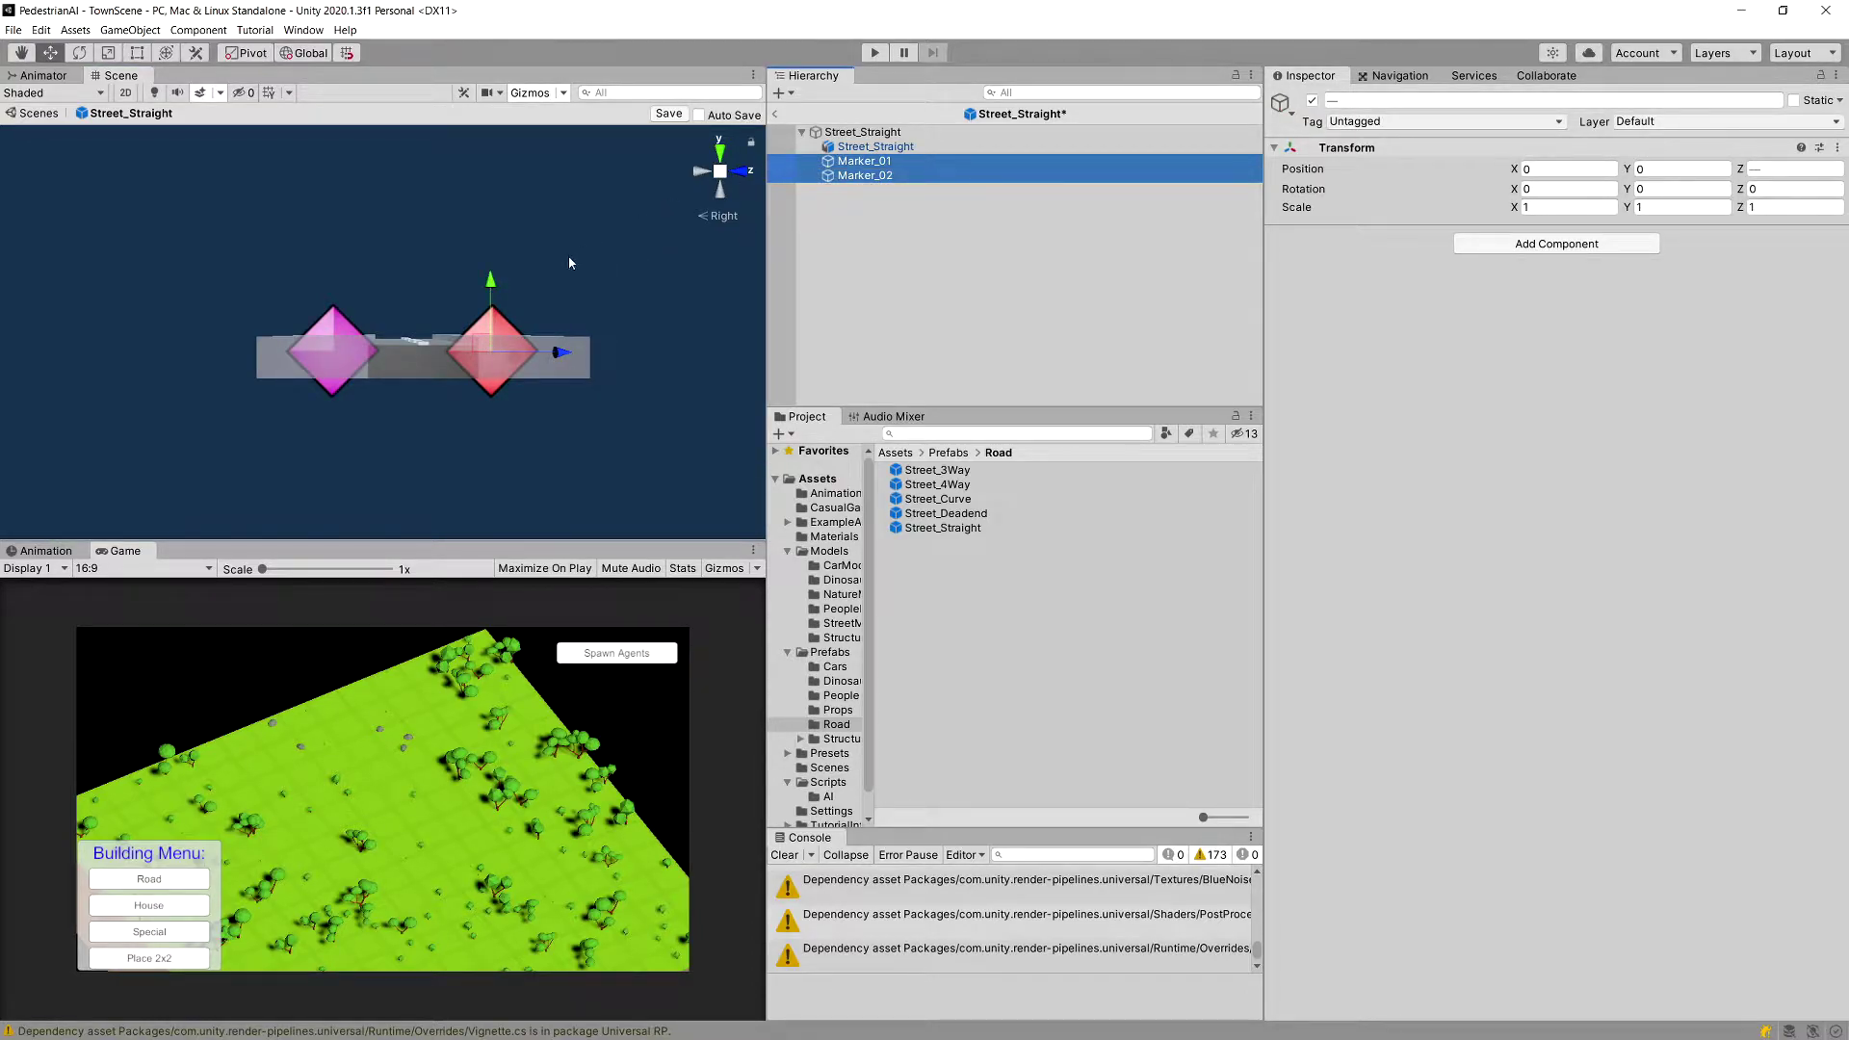
pyautogui.moveTo(503, 285); pyautogui.dragTo(568, 367)
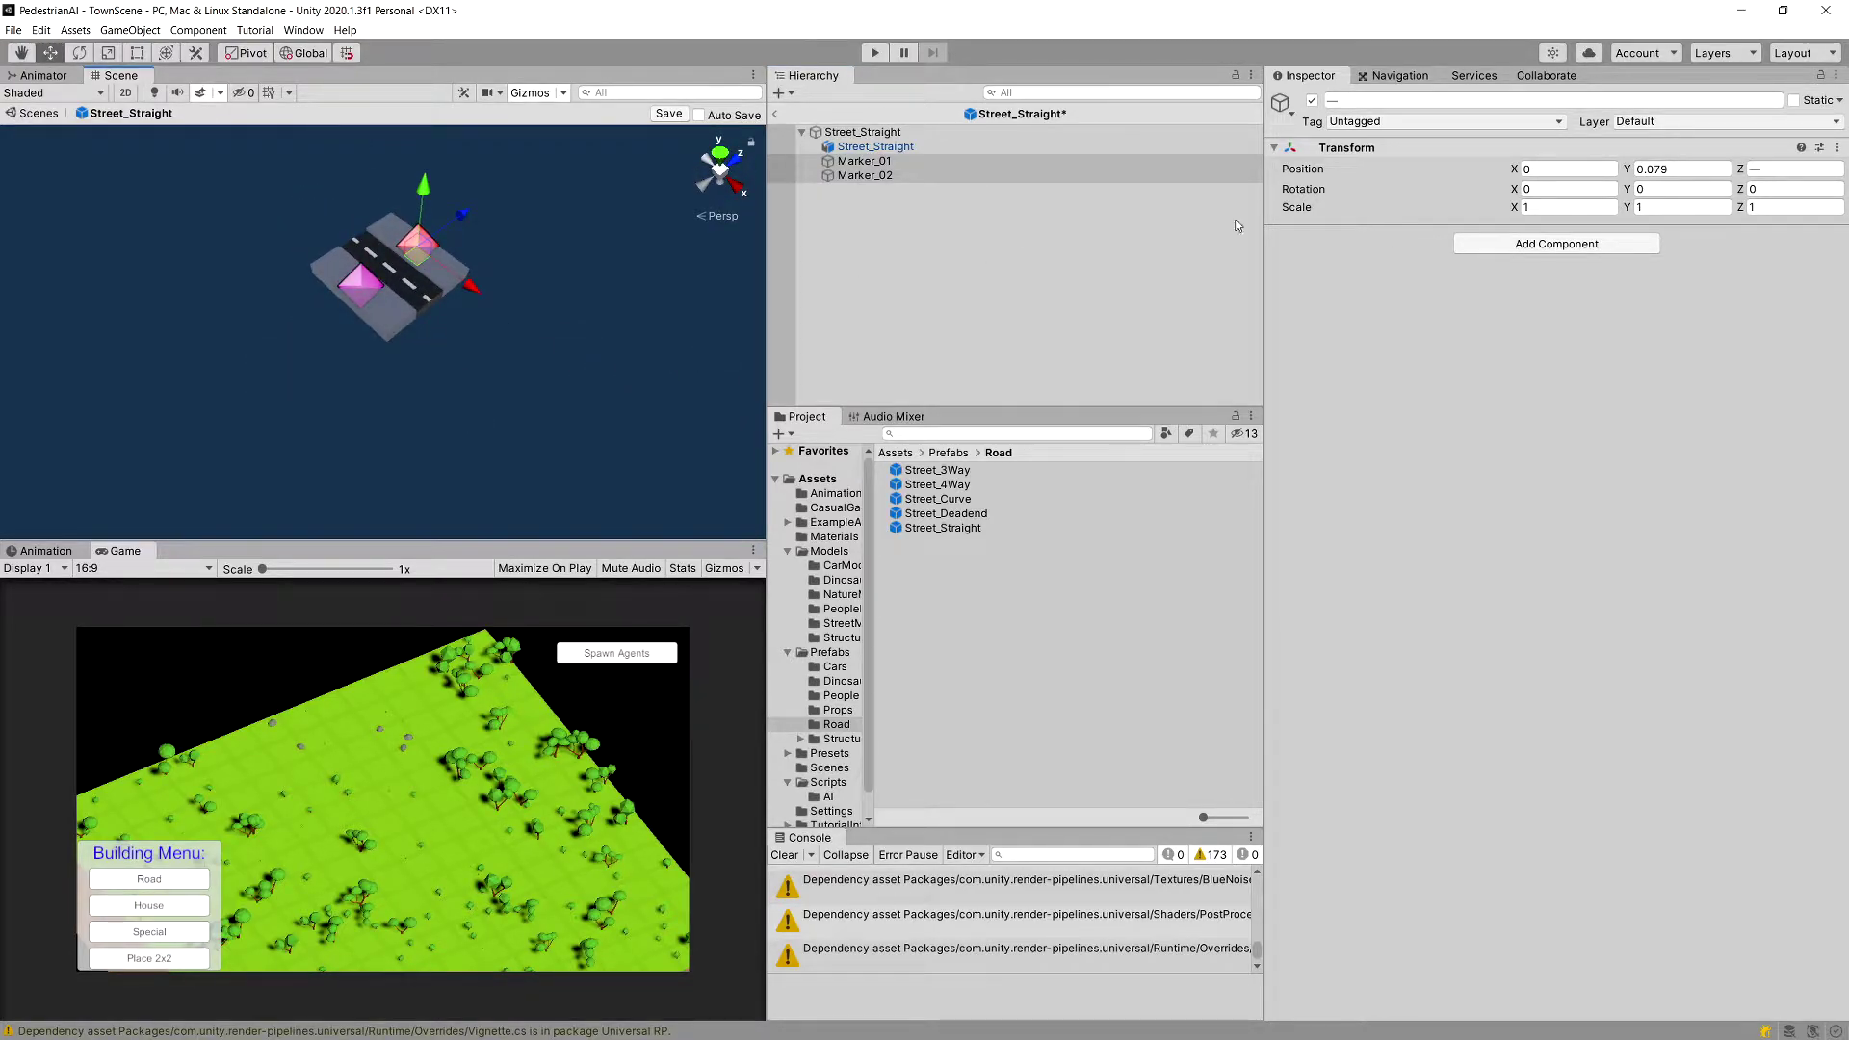
# Add the Marker script to Marker_01, enable Open For Connections and expand its Adjacent Markers list.
pyautogui.click(1050, 160)
pyautogui.click(1480, 246)
pyautogui.write('Ma')
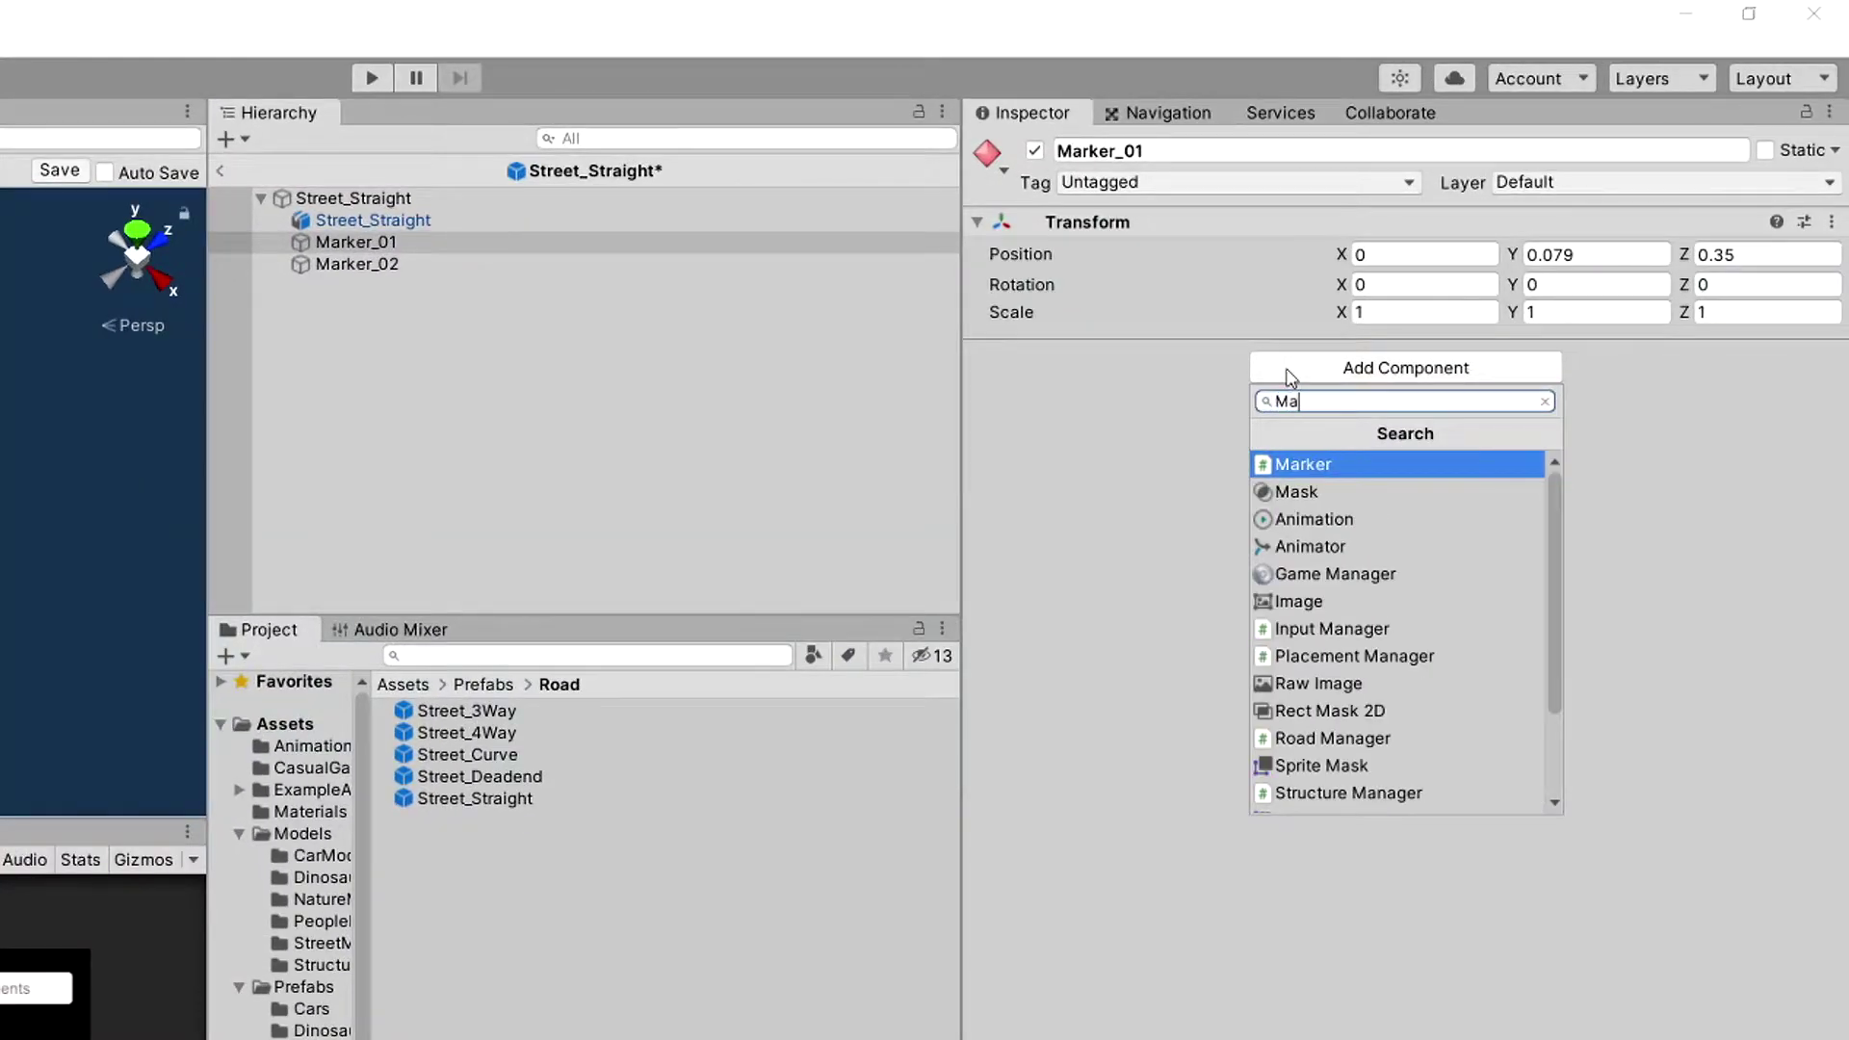
pyautogui.press('Return')
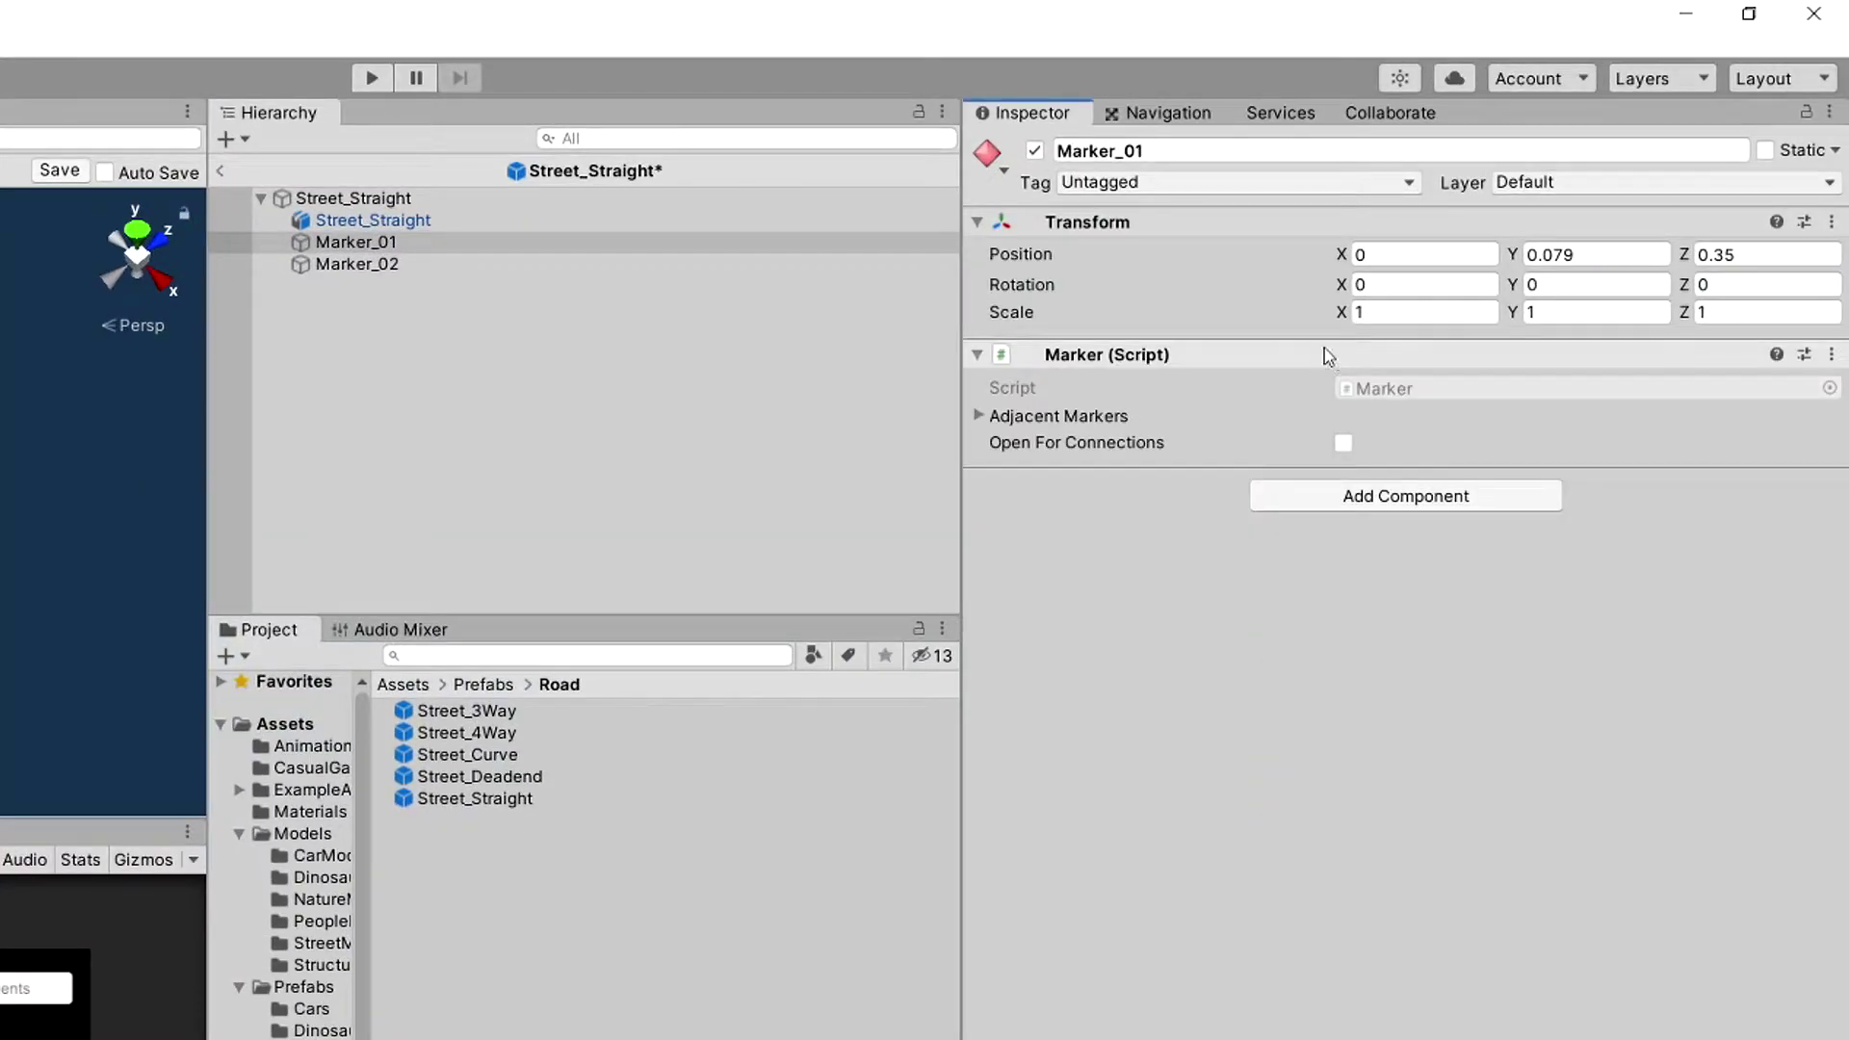
pyautogui.click(1343, 443)
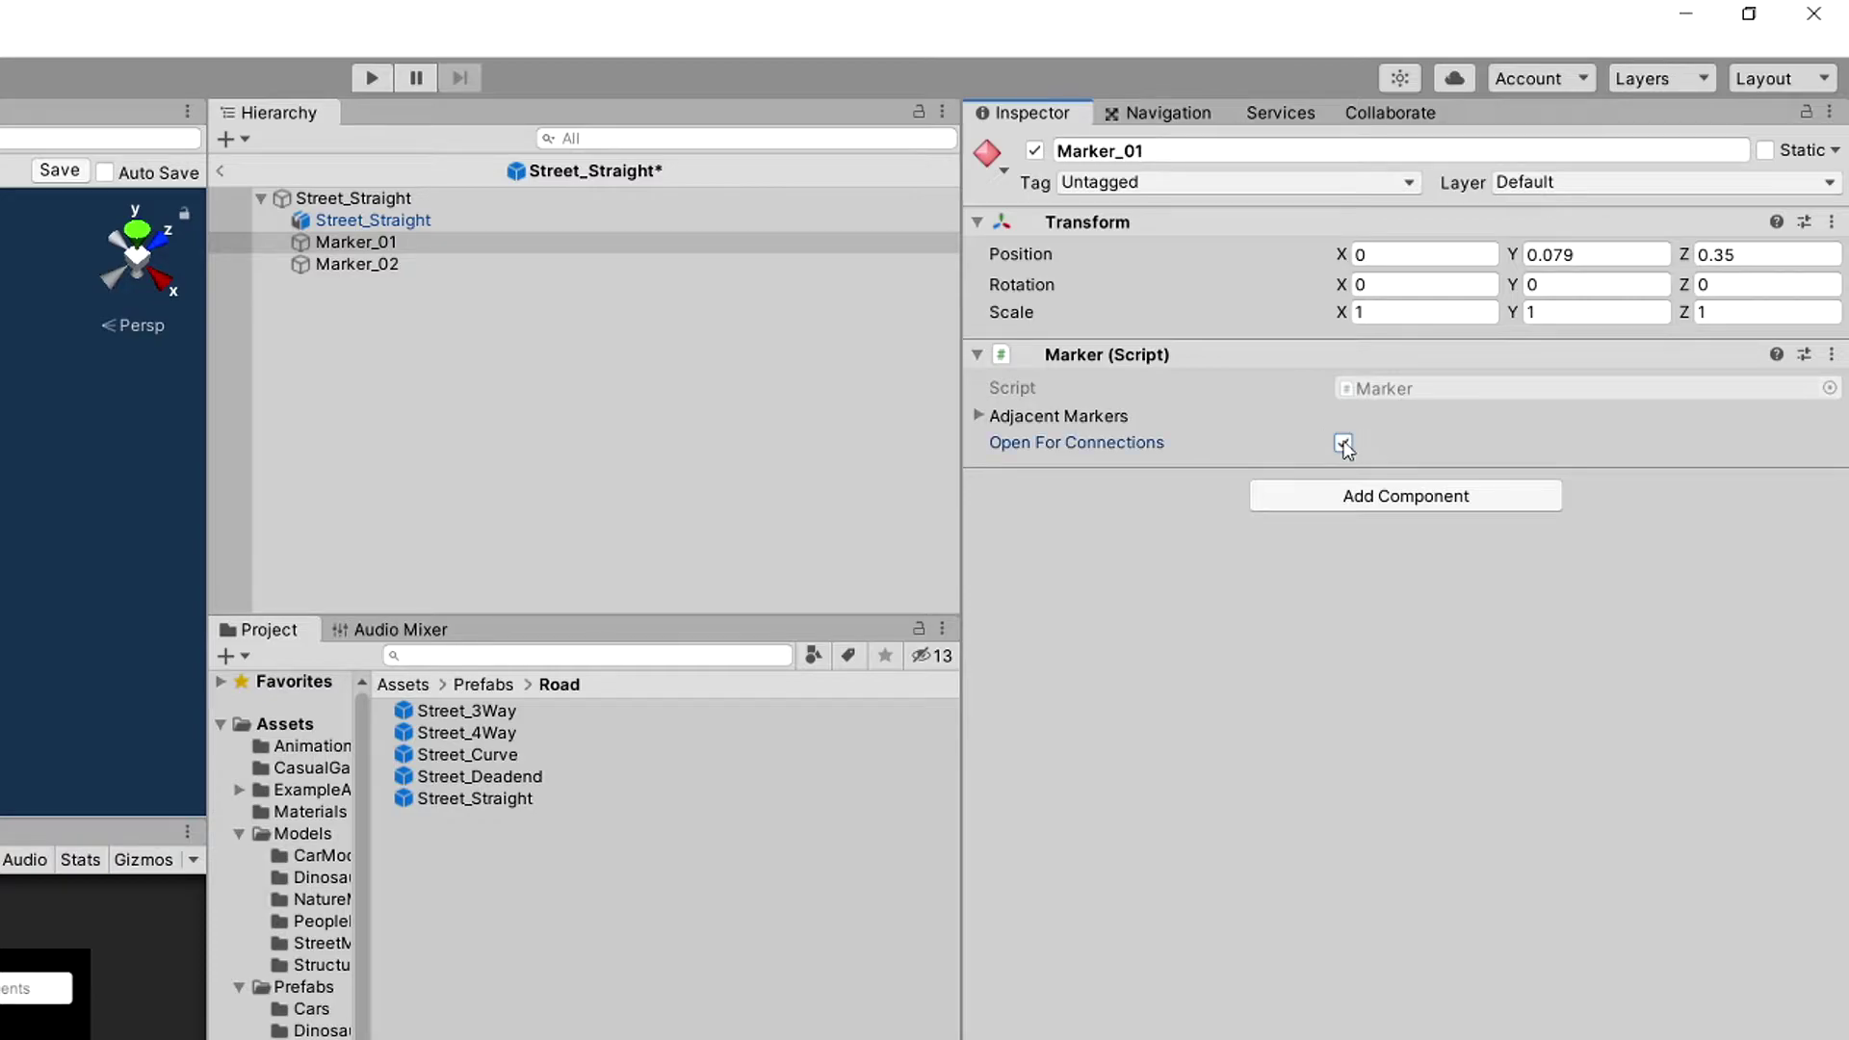
pyautogui.click(1096, 420)
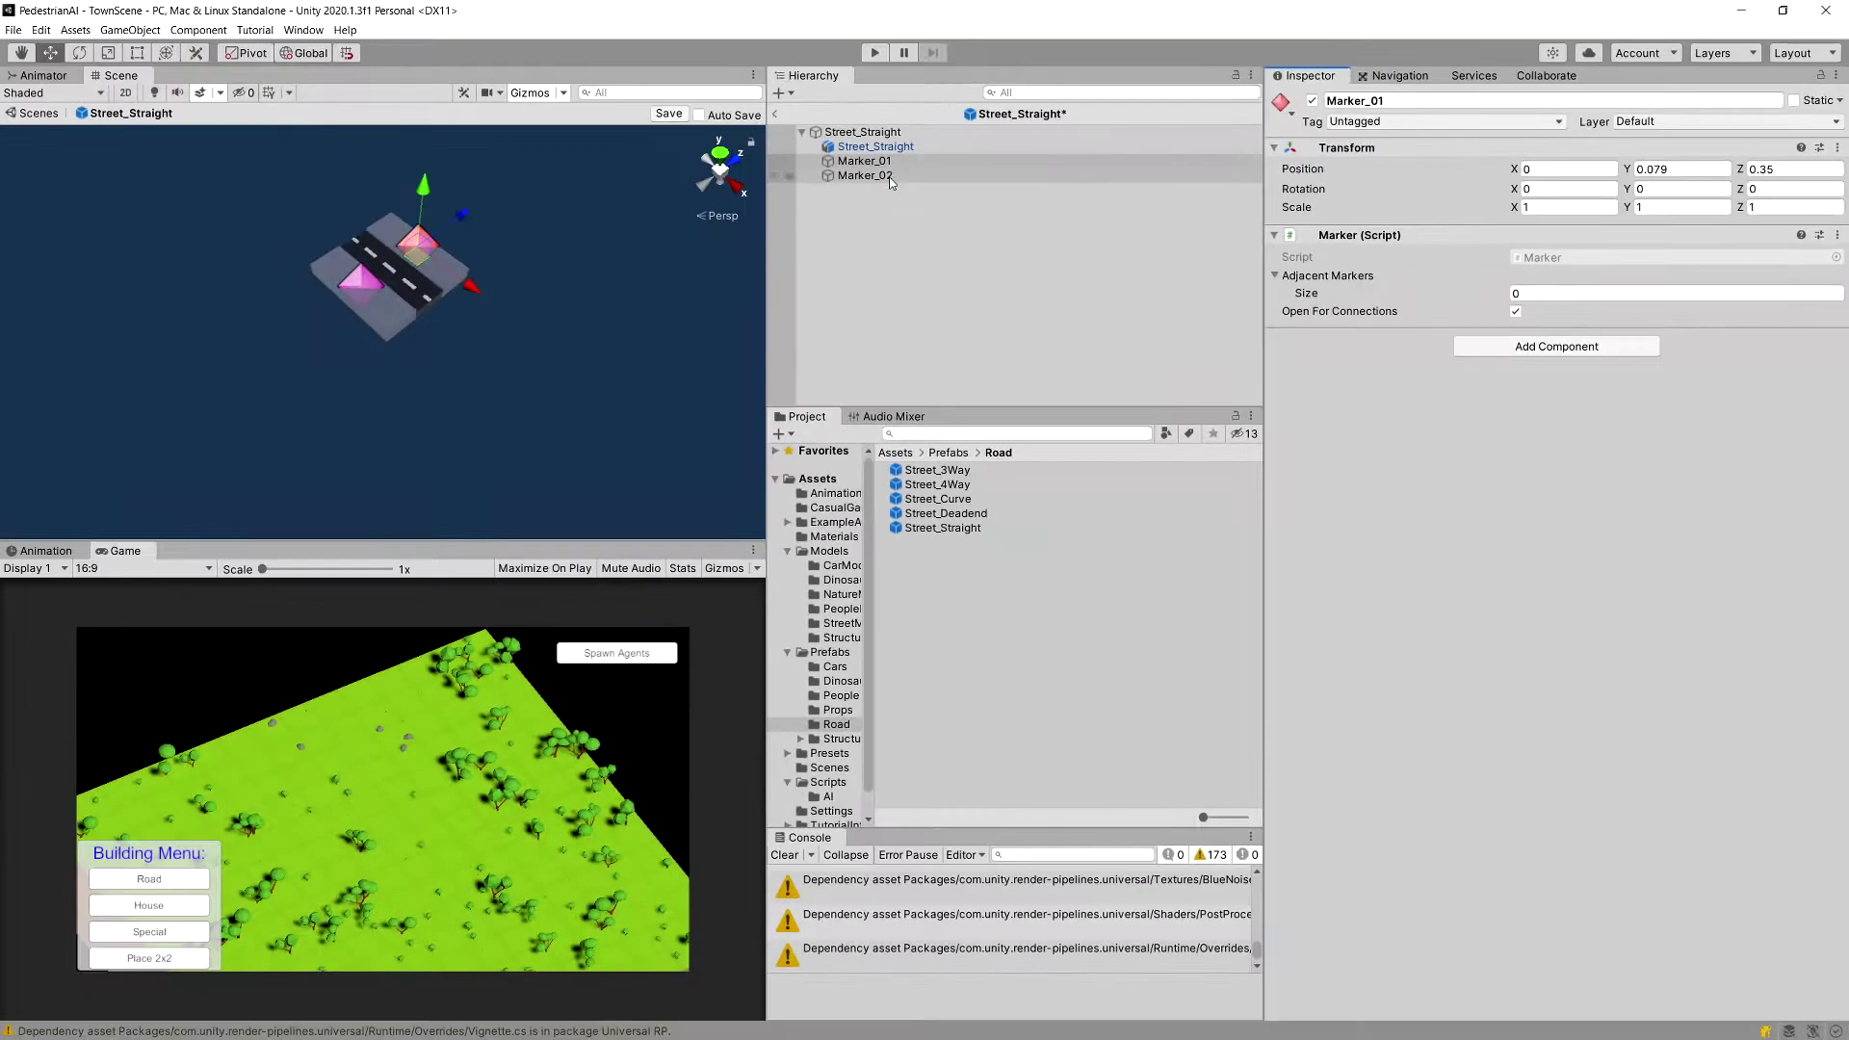
# Add the Marker script to Marker_02 and enable Open For Connections.
pyautogui.click(391, 265)
pyautogui.click(1545, 246)
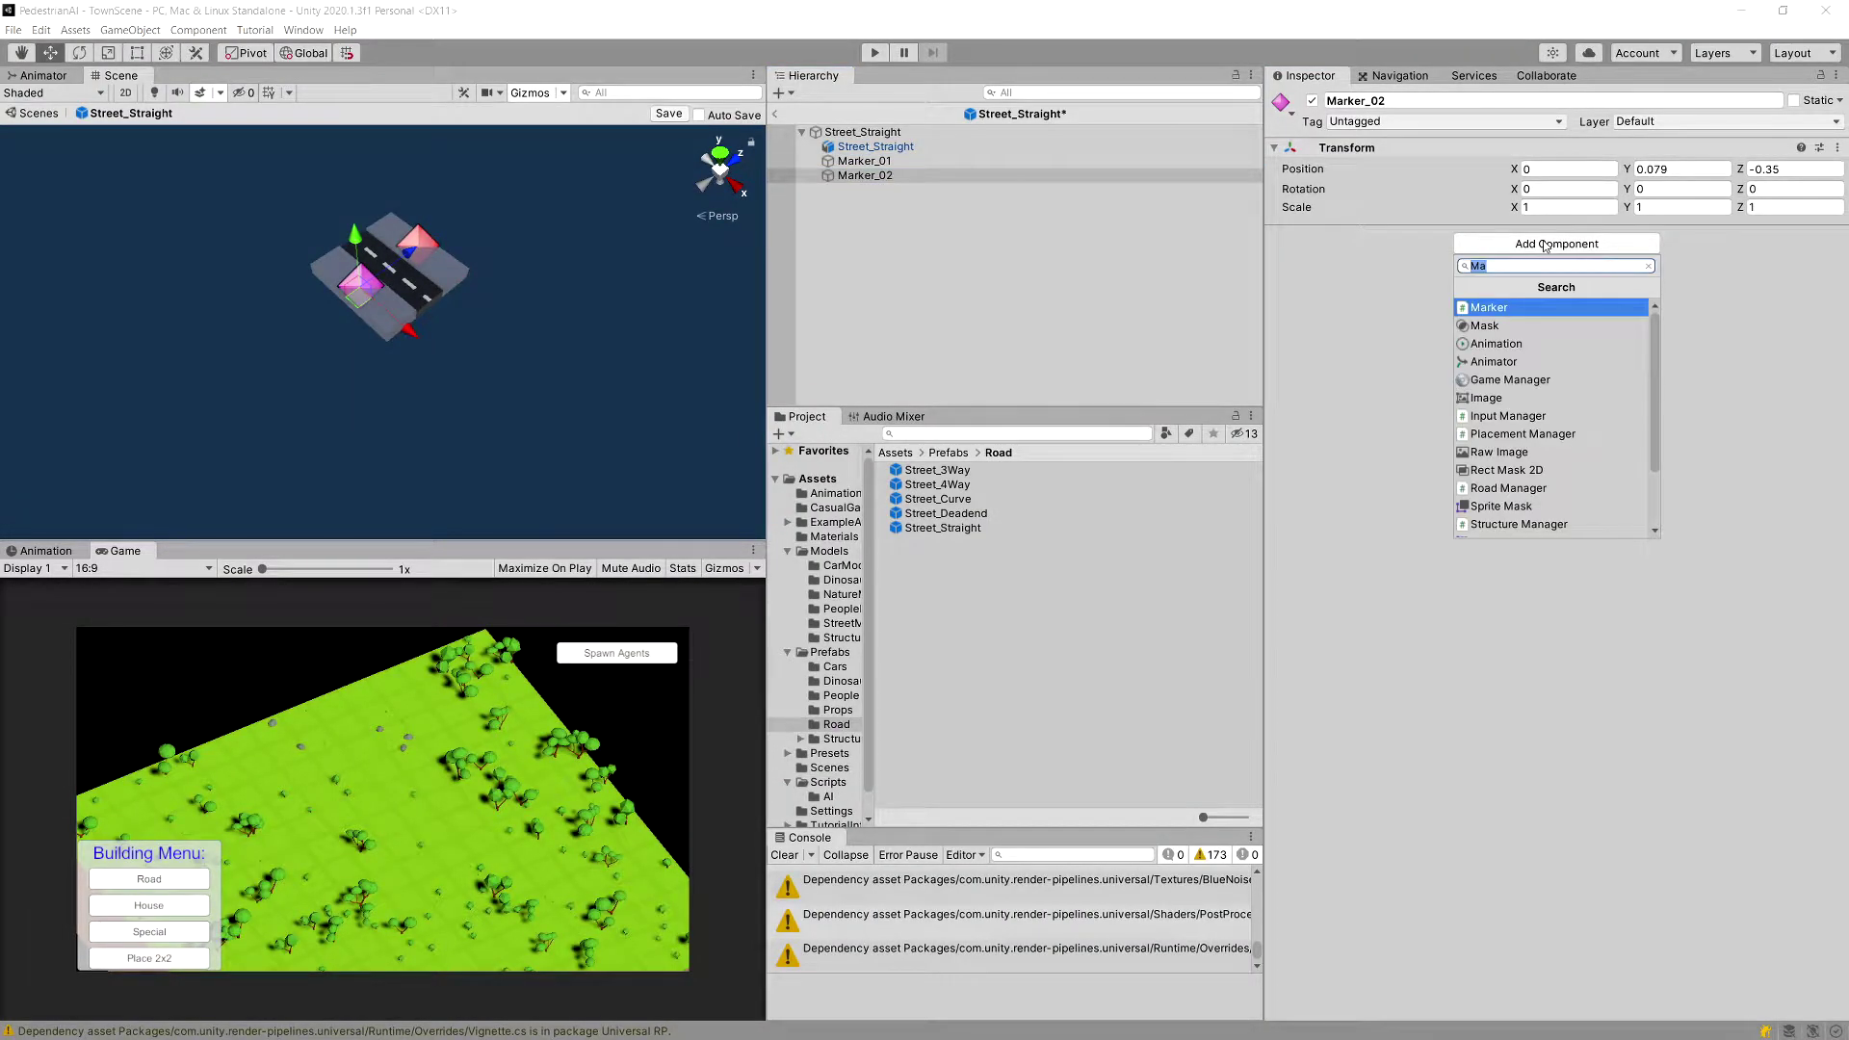
pyautogui.press('Return')
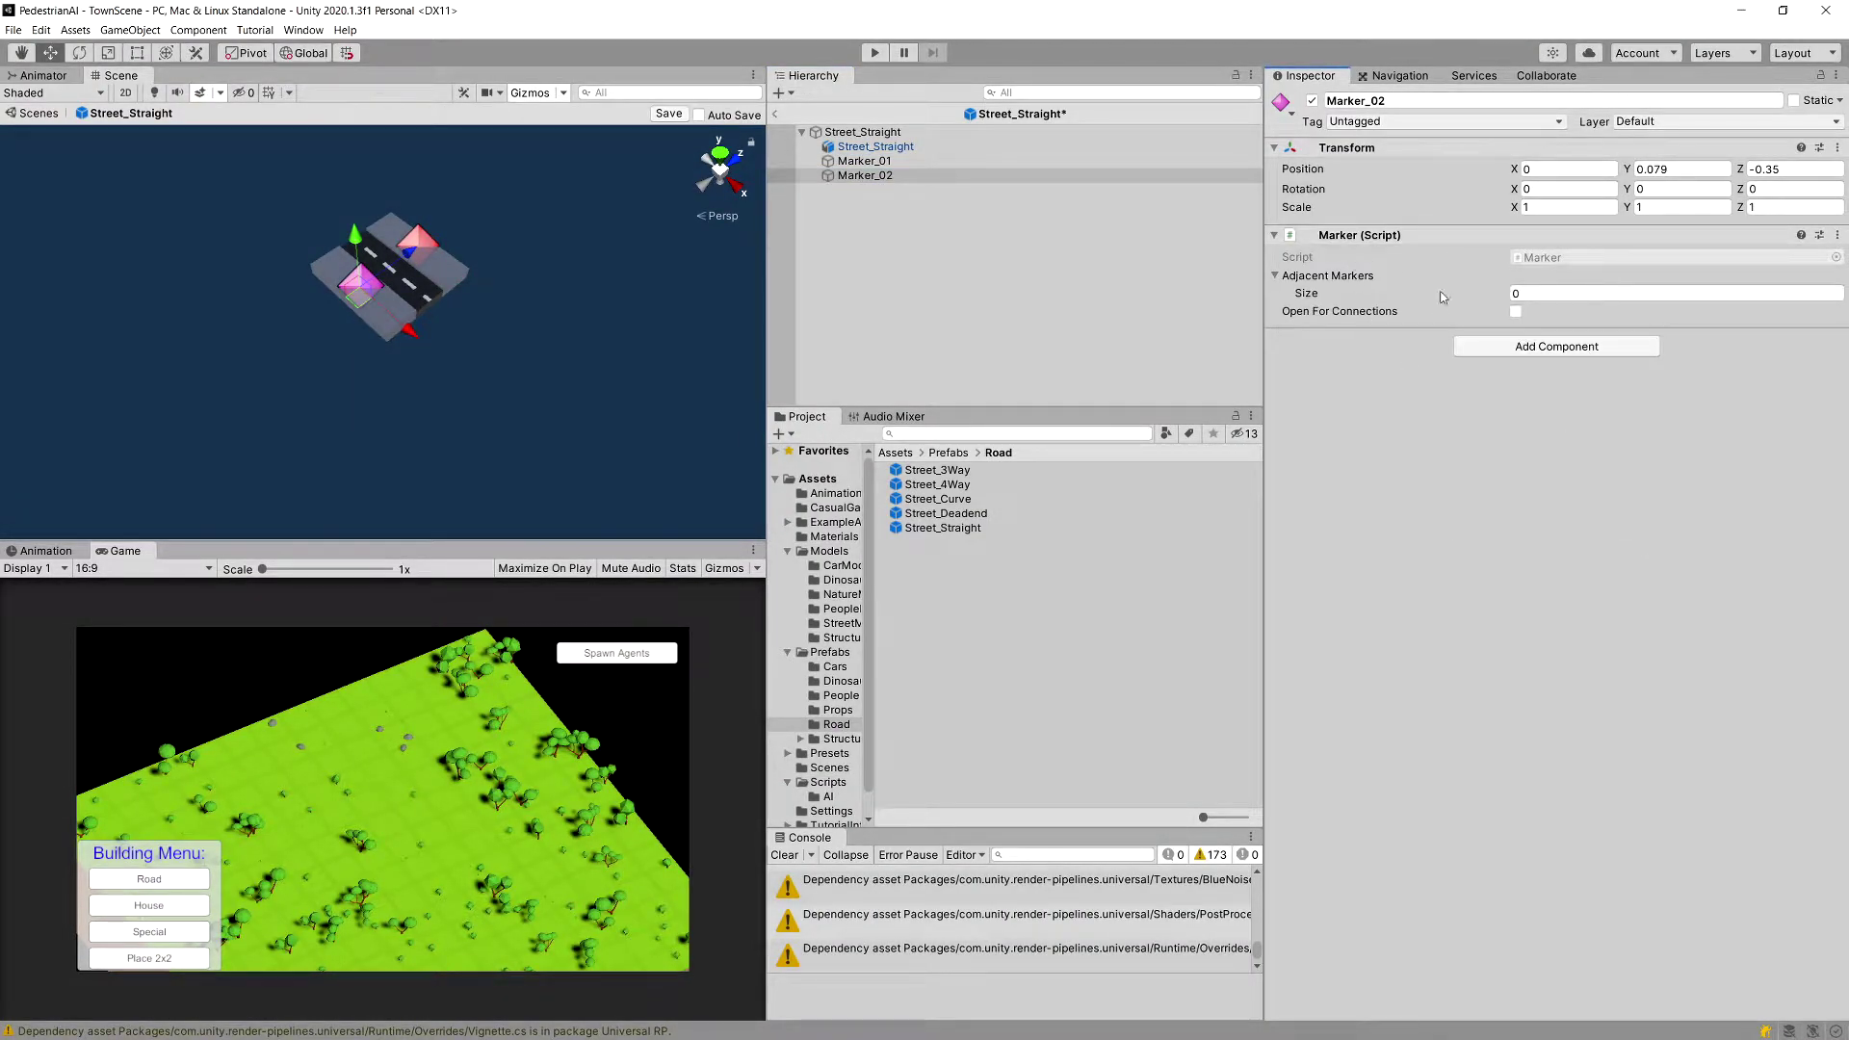
pyautogui.click(1516, 312)
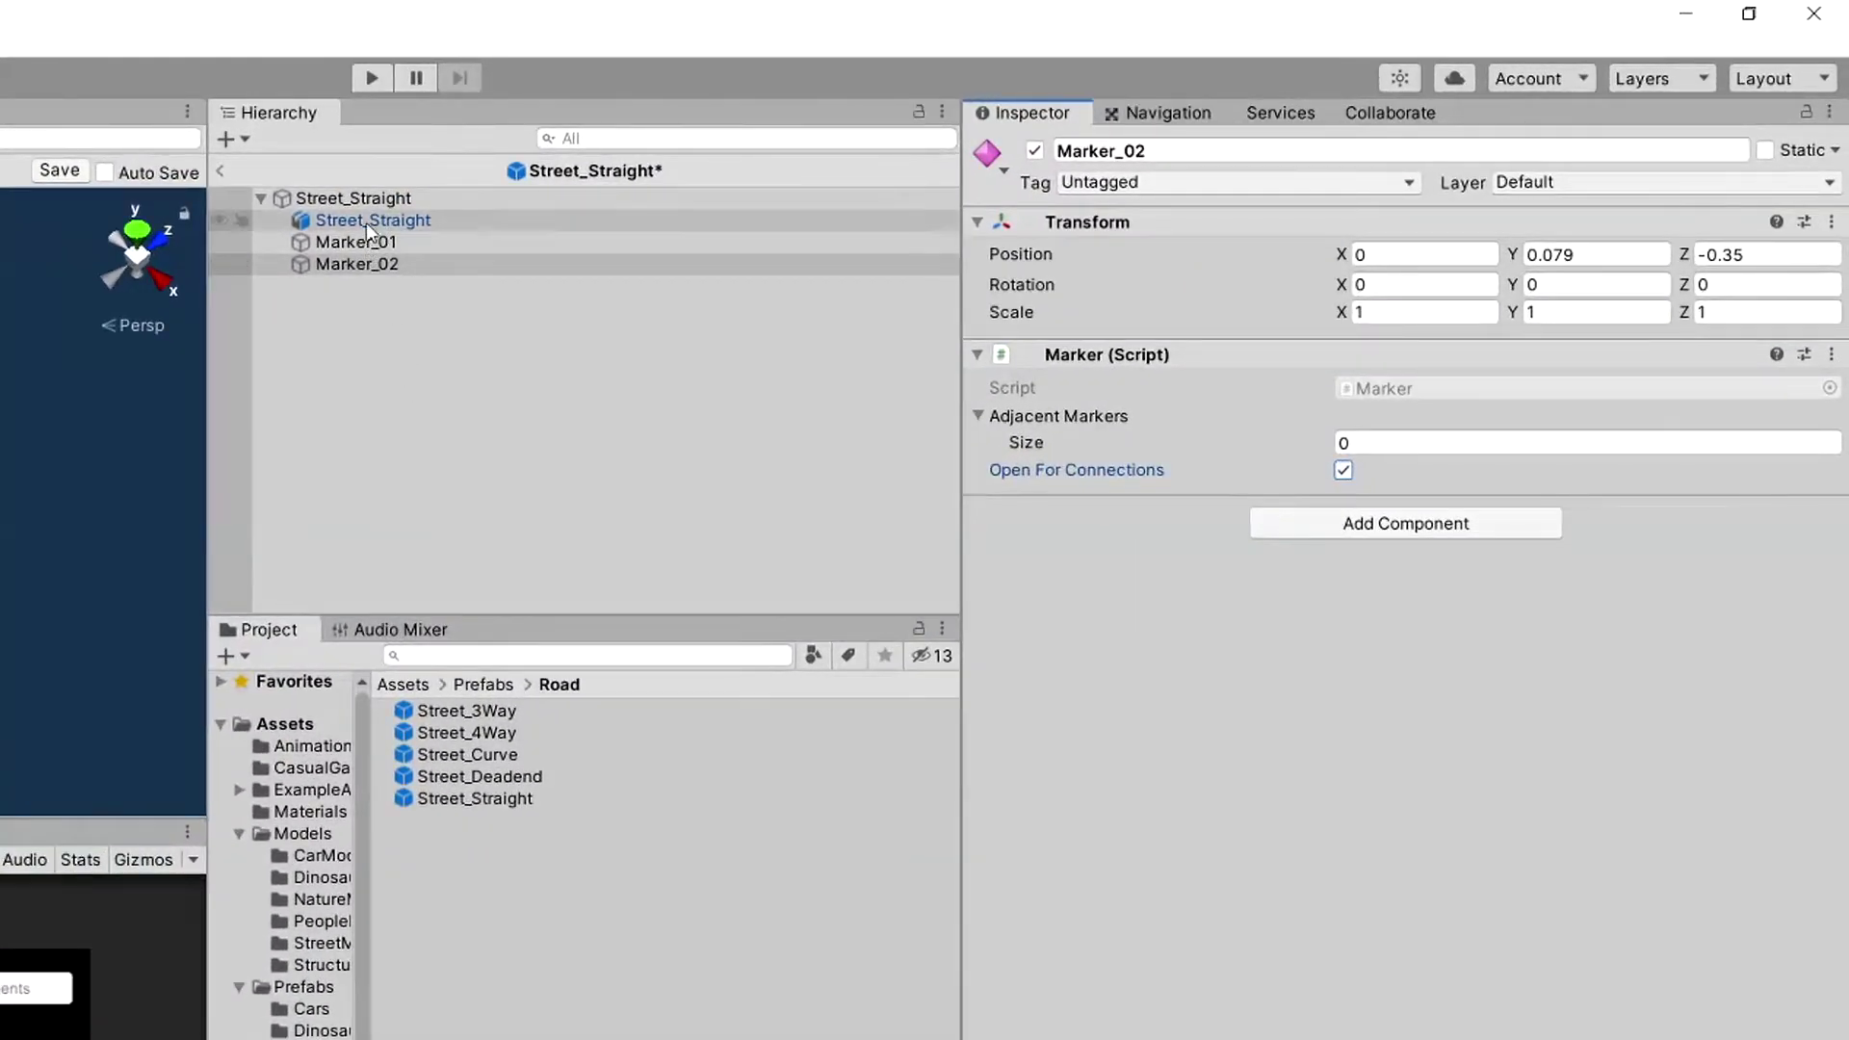
# Add the Road Helper script to the root Street_Straight object.
pyautogui.click(871, 136)
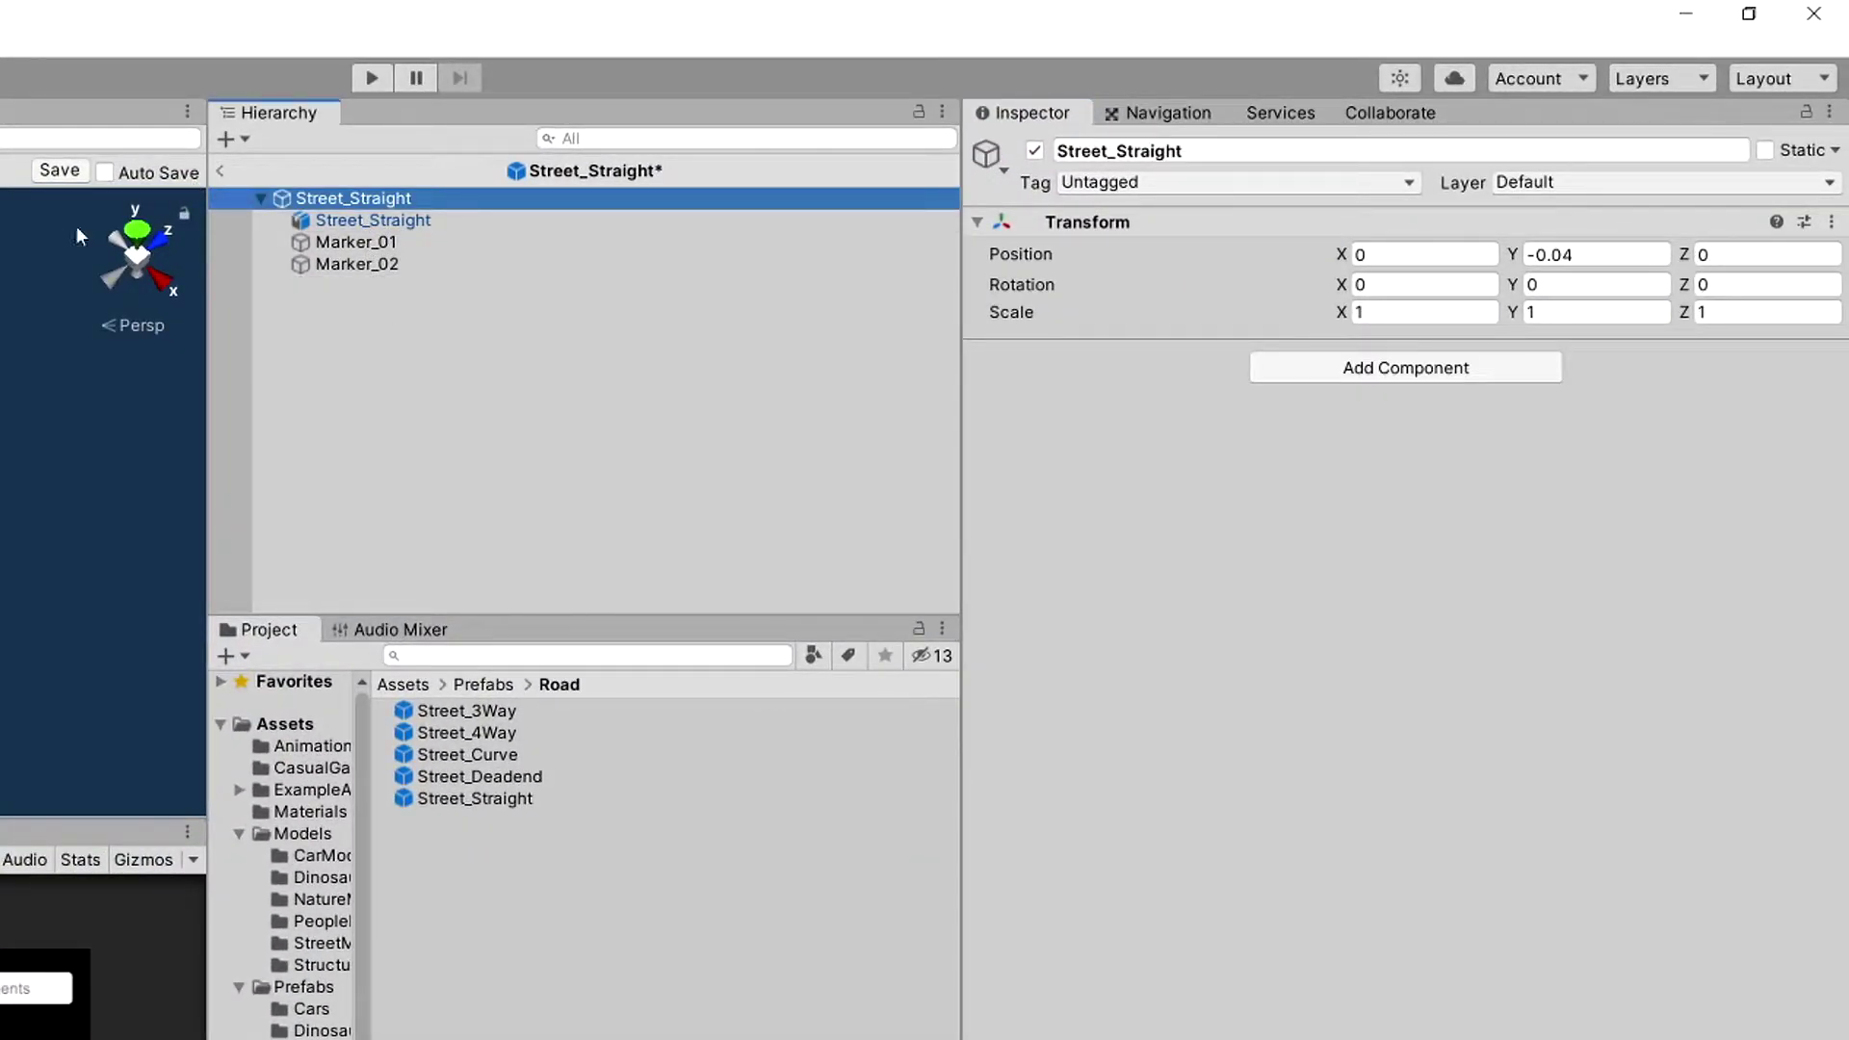
pyautogui.click(1328, 365)
pyautogui.write('Road')
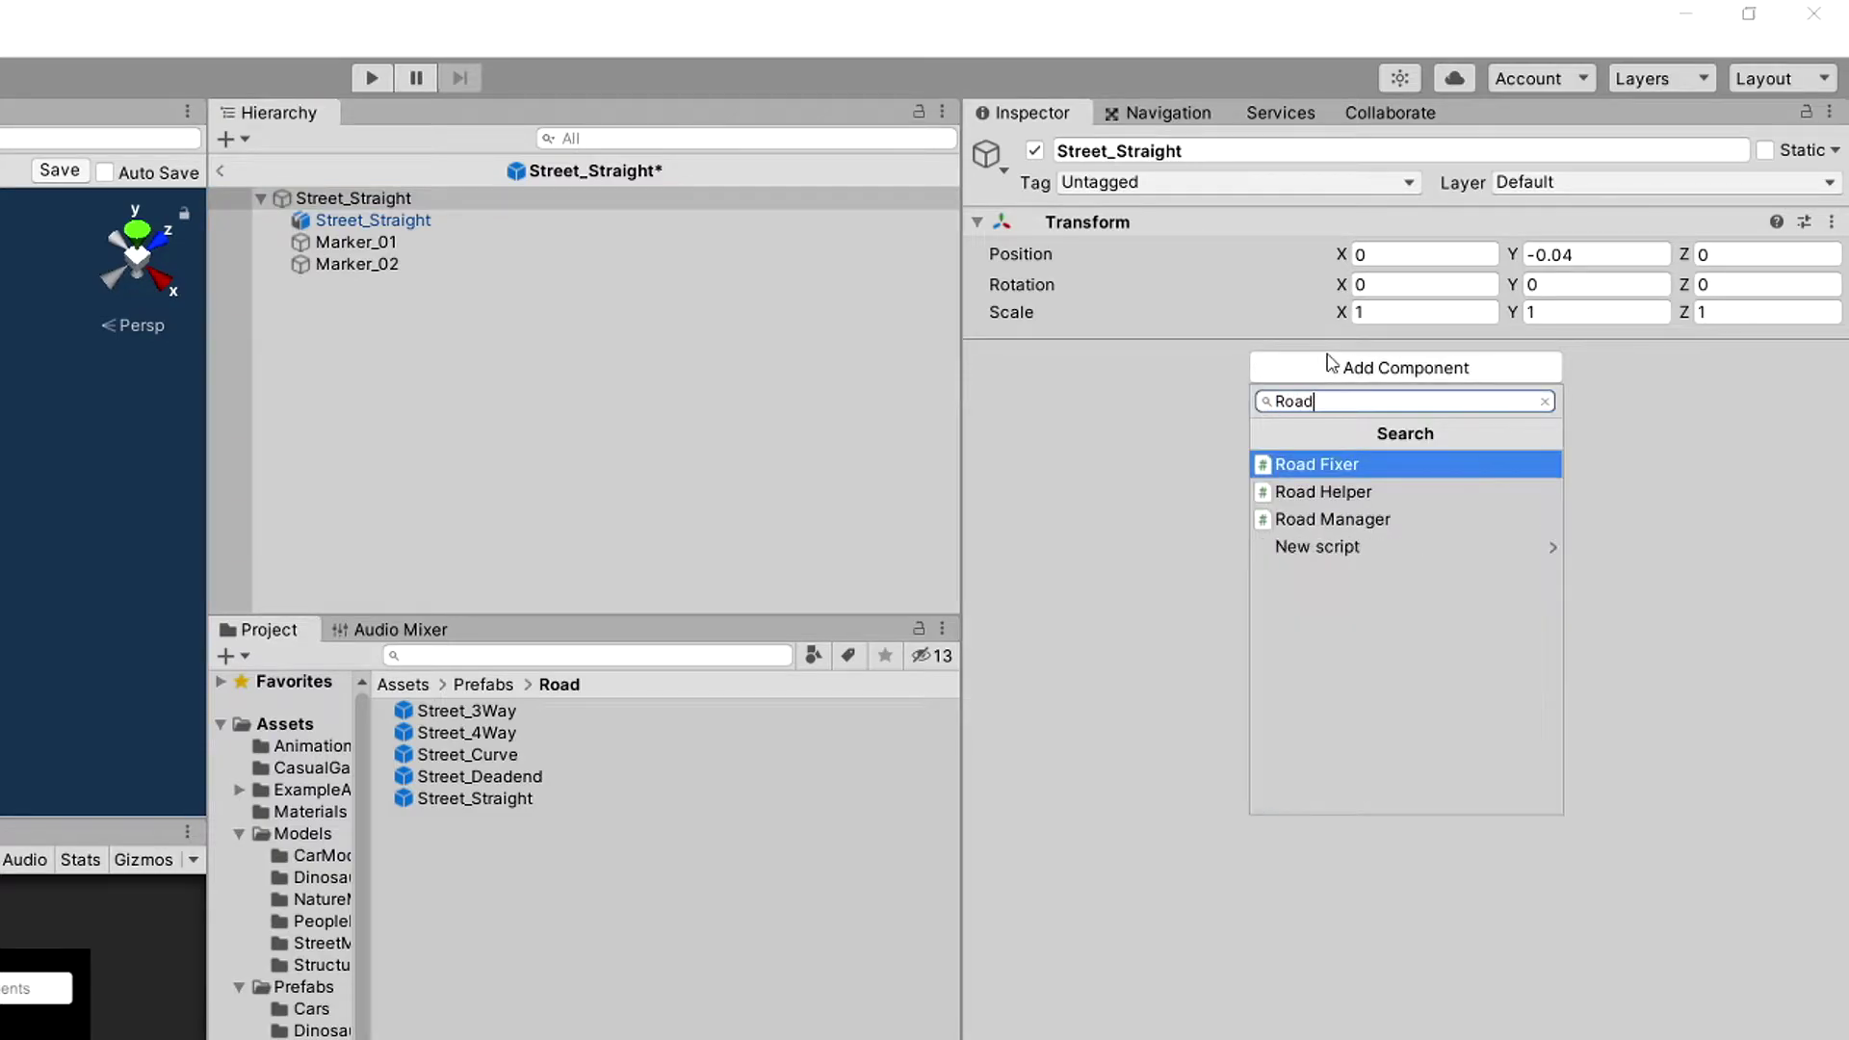
pyautogui.press('Down')
pyautogui.press('Return')
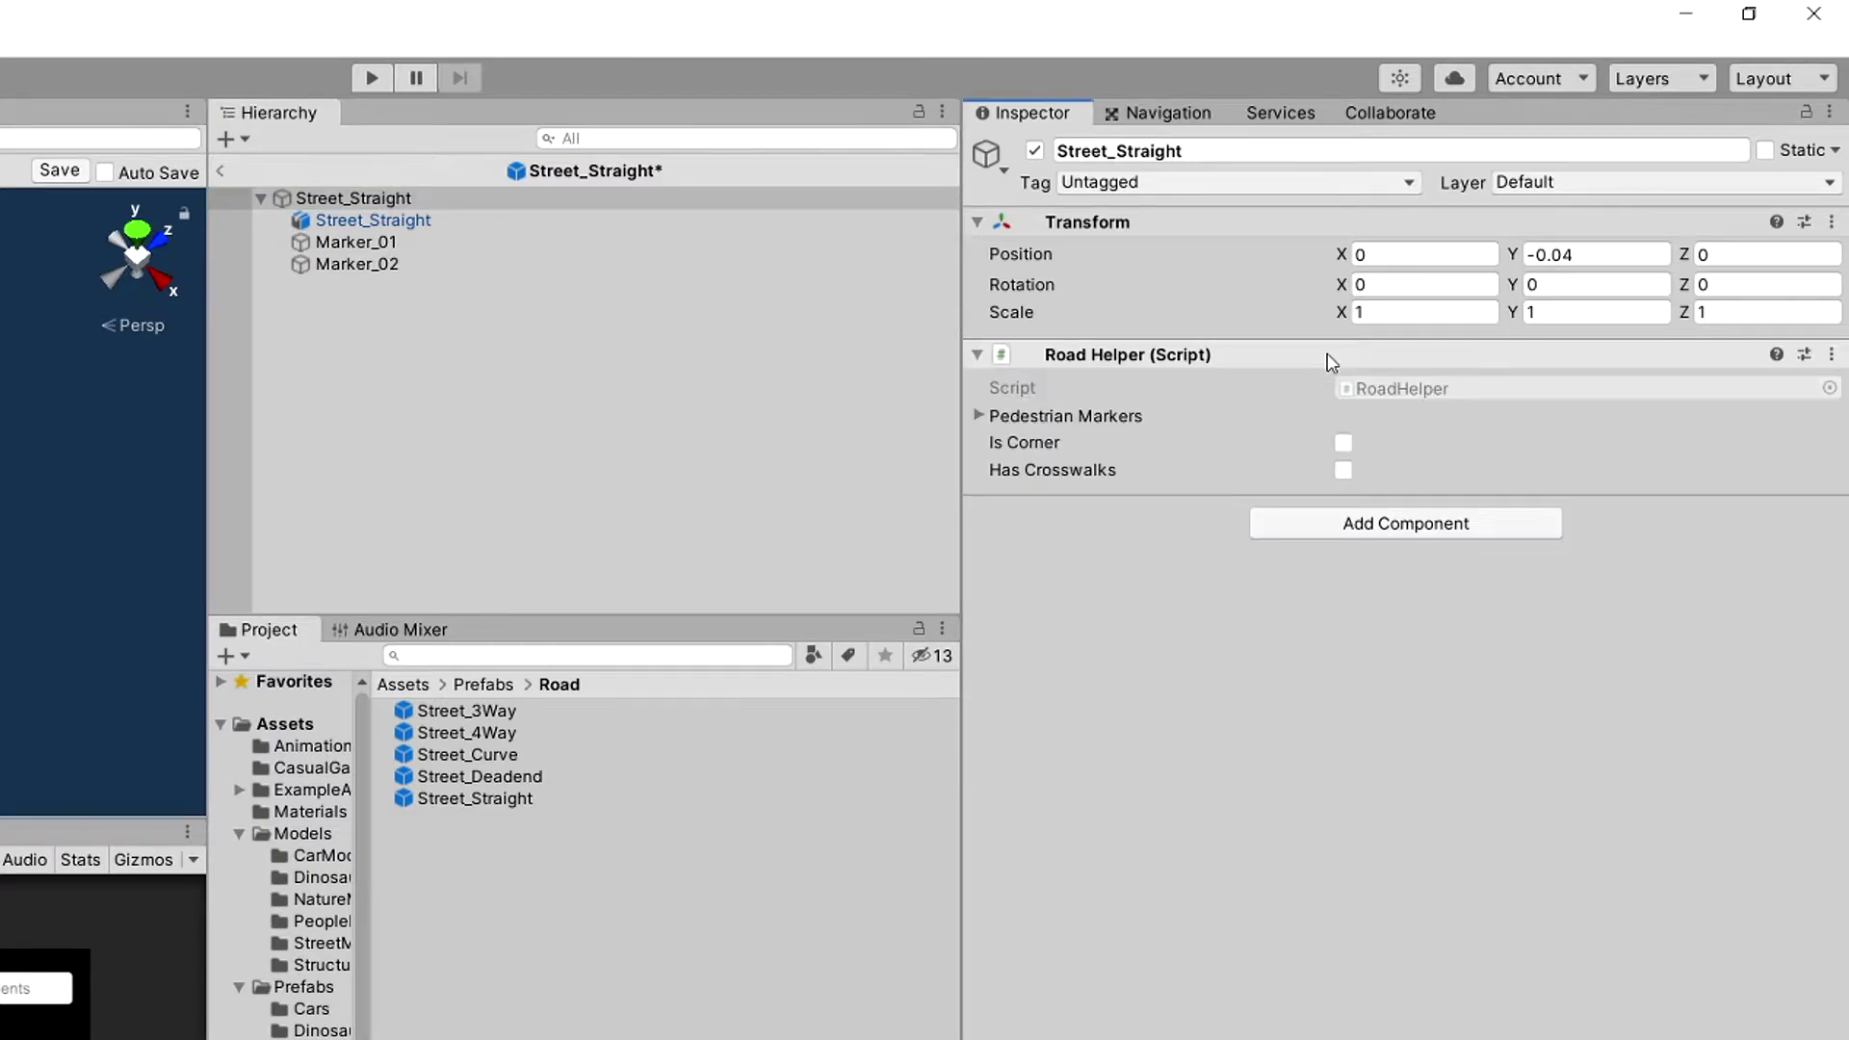
# Assign Marker_01 and Marker_02 to the Pedestrian Markers list of Street_Straight's Road Helper.
pyautogui.click(1019, 418)
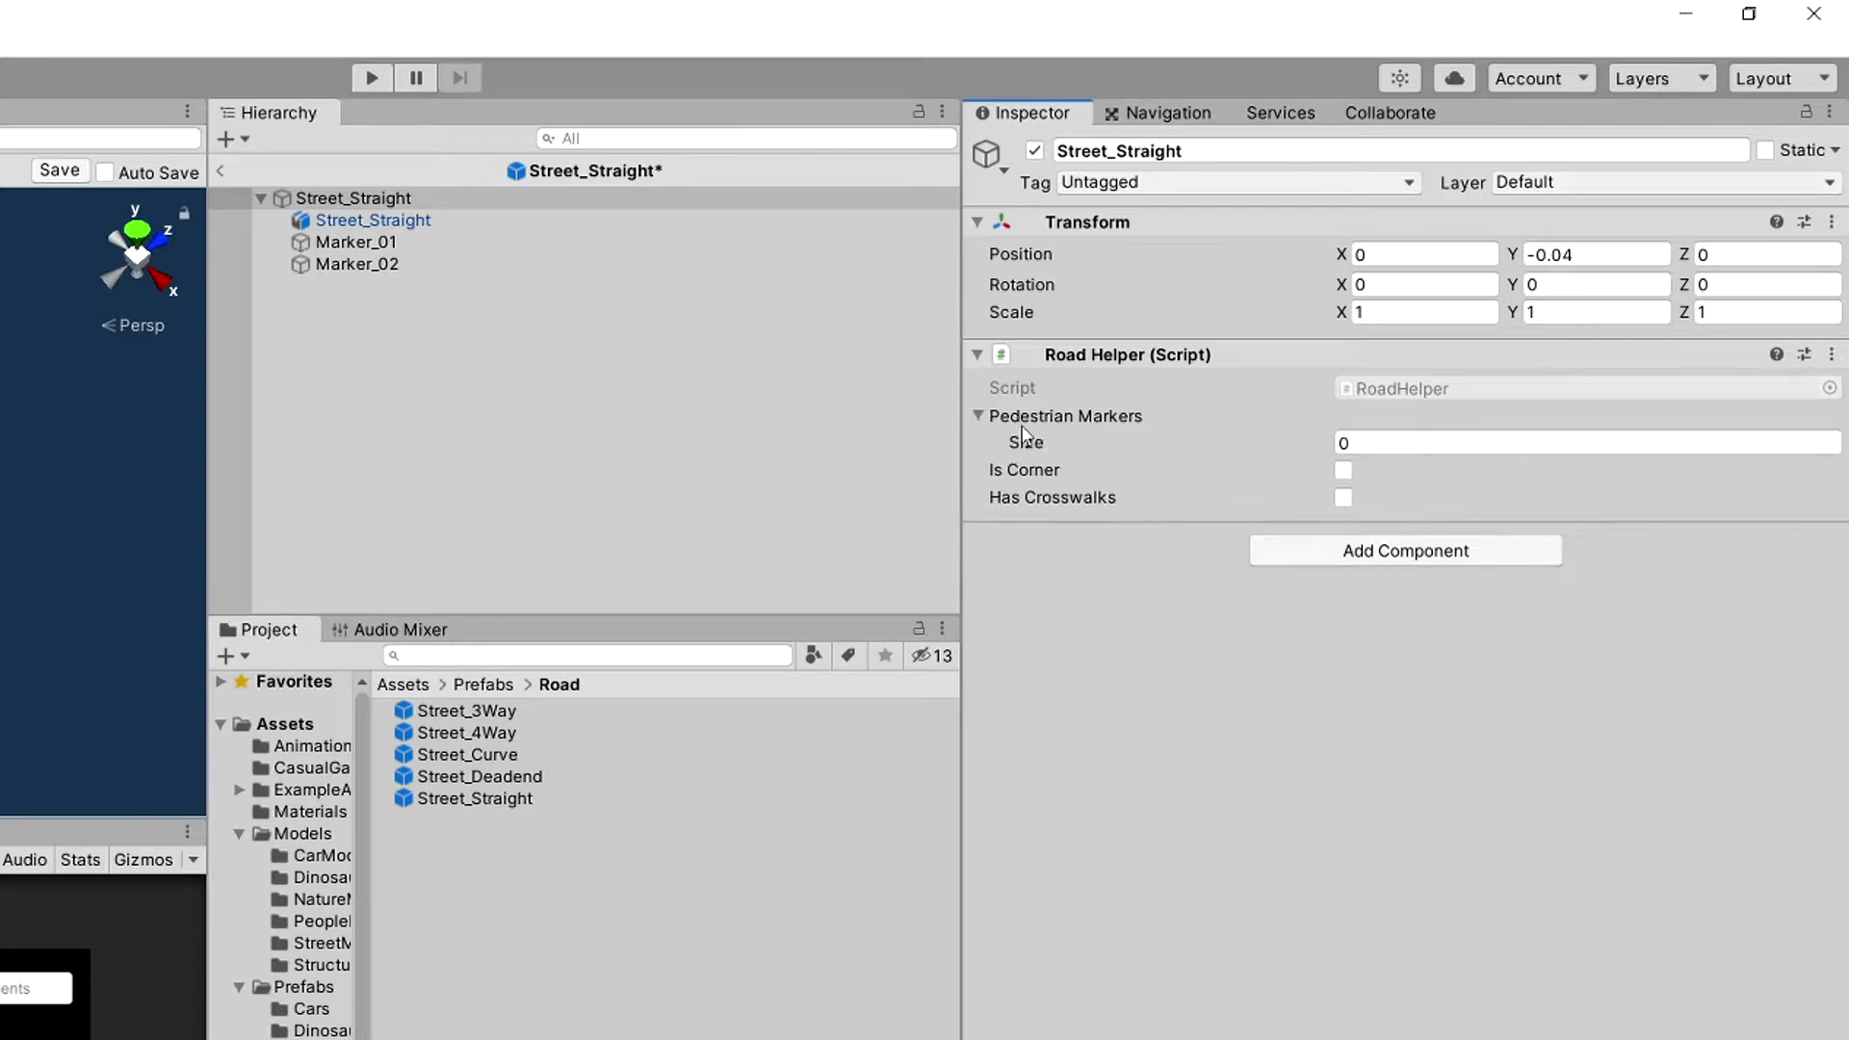
pyautogui.moveTo(356, 241)
pyautogui.mouseDown()
pyautogui.moveTo(940, 340)
pyautogui.moveTo(1054, 416)
pyautogui.mouseUp()
pyautogui.moveTo(310, 273); pyautogui.dragTo(1102, 428)
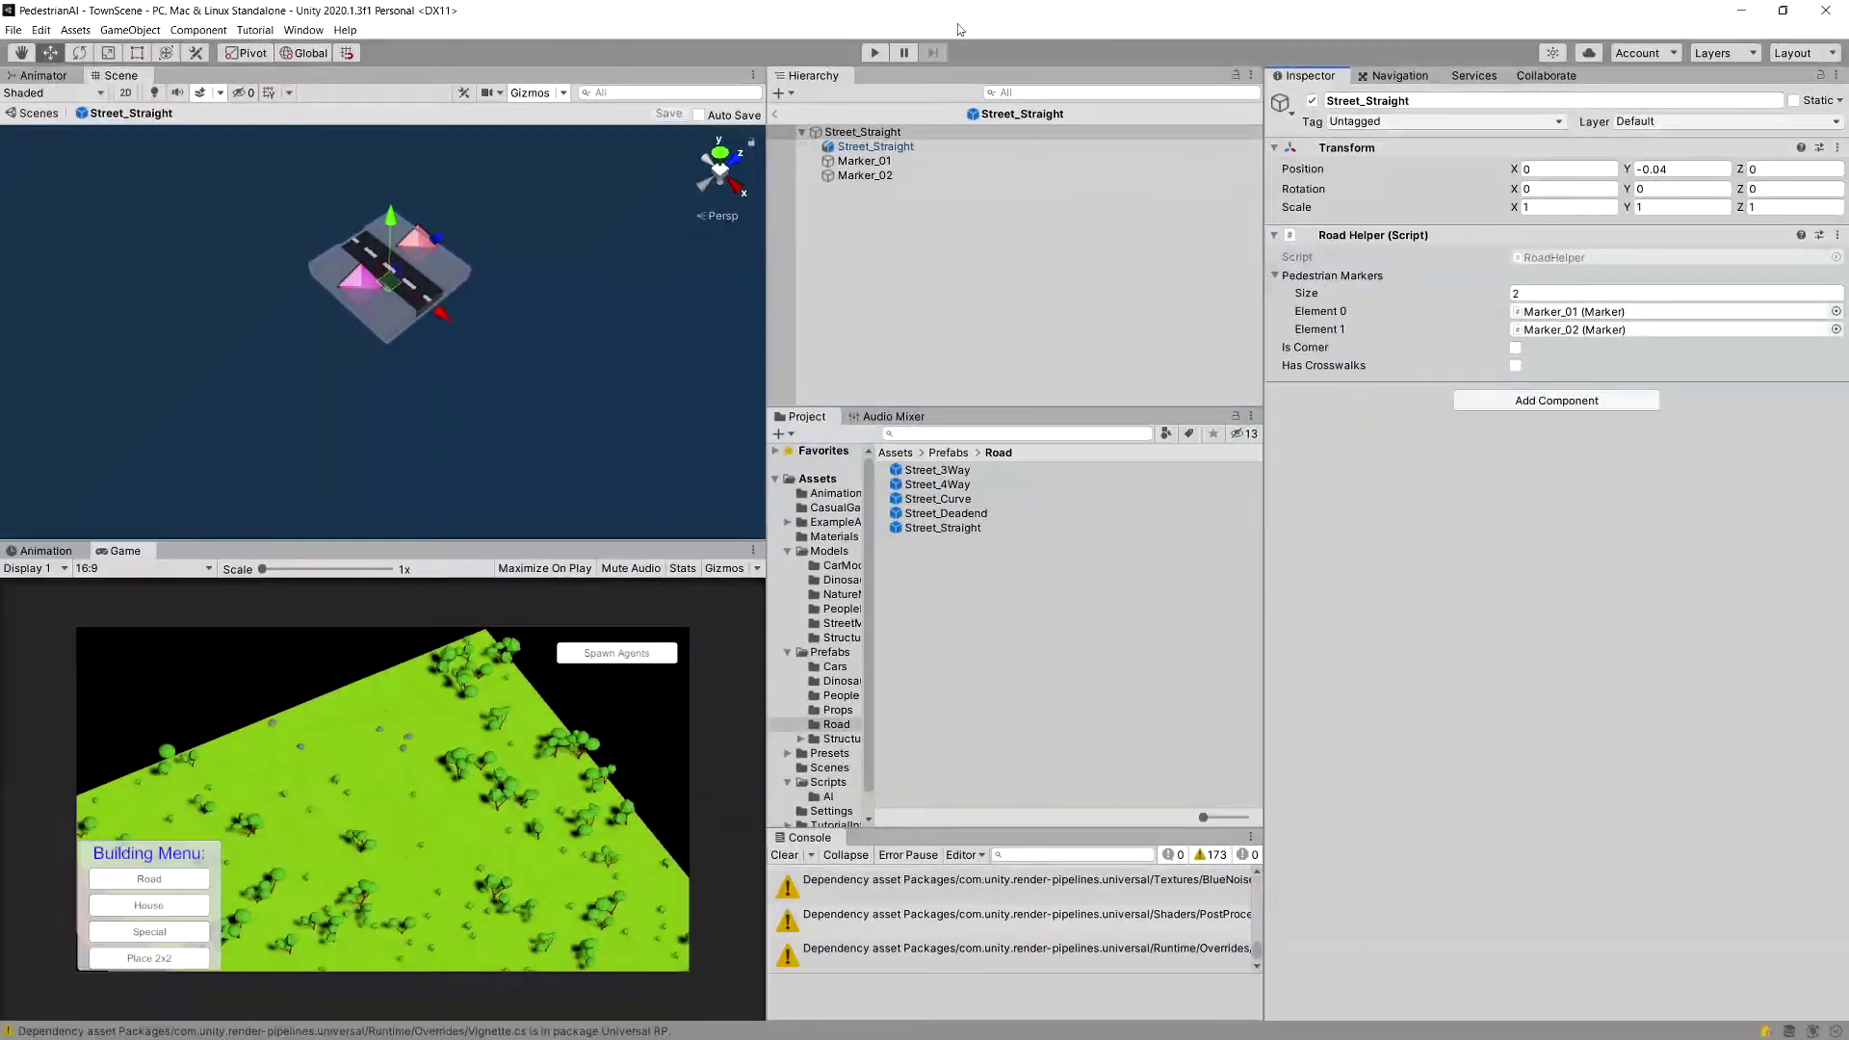
# Copy Marker_01 and Marker_02 from Street_Straight into the Street_Deadend prefab and select the pasted Marker_02.
pyautogui.click(866, 161)
pyautogui.keyDown('shift'); pyautogui.click(879, 175); pyautogui.keyUp('shift')
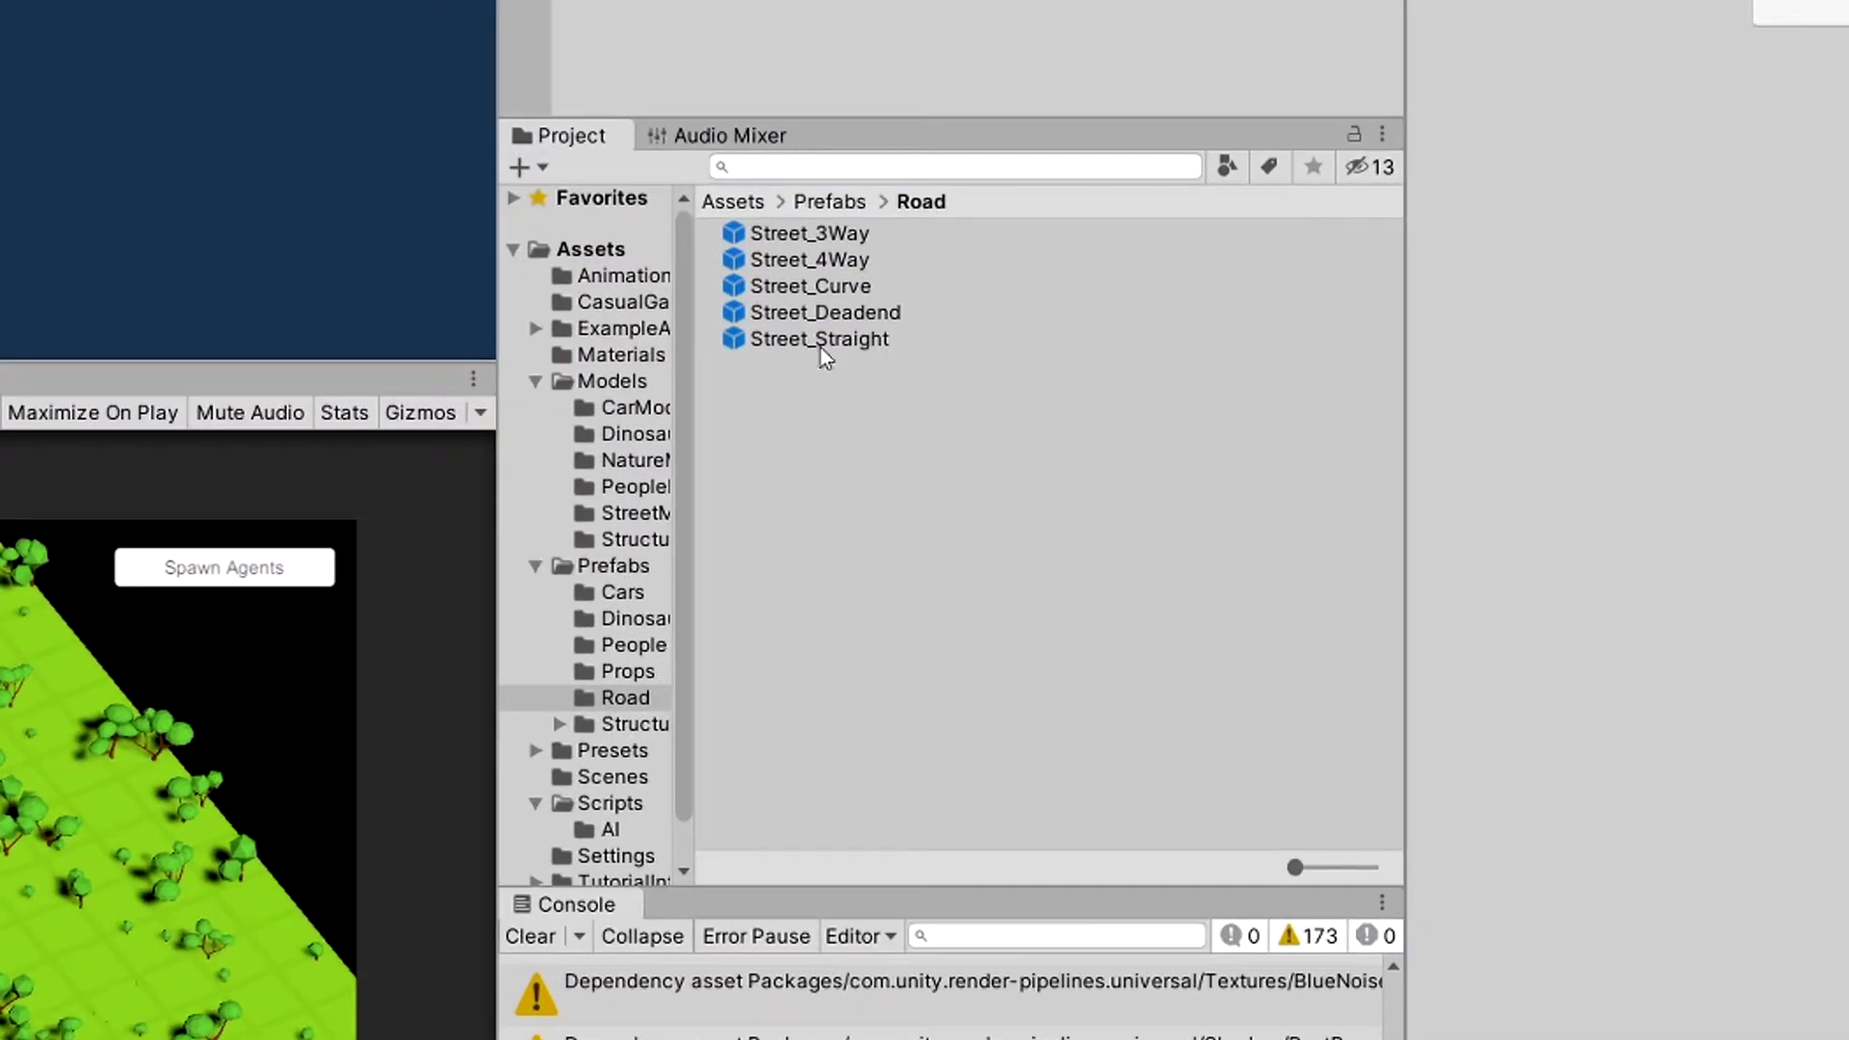
pyautogui.doubleClick(839, 320)
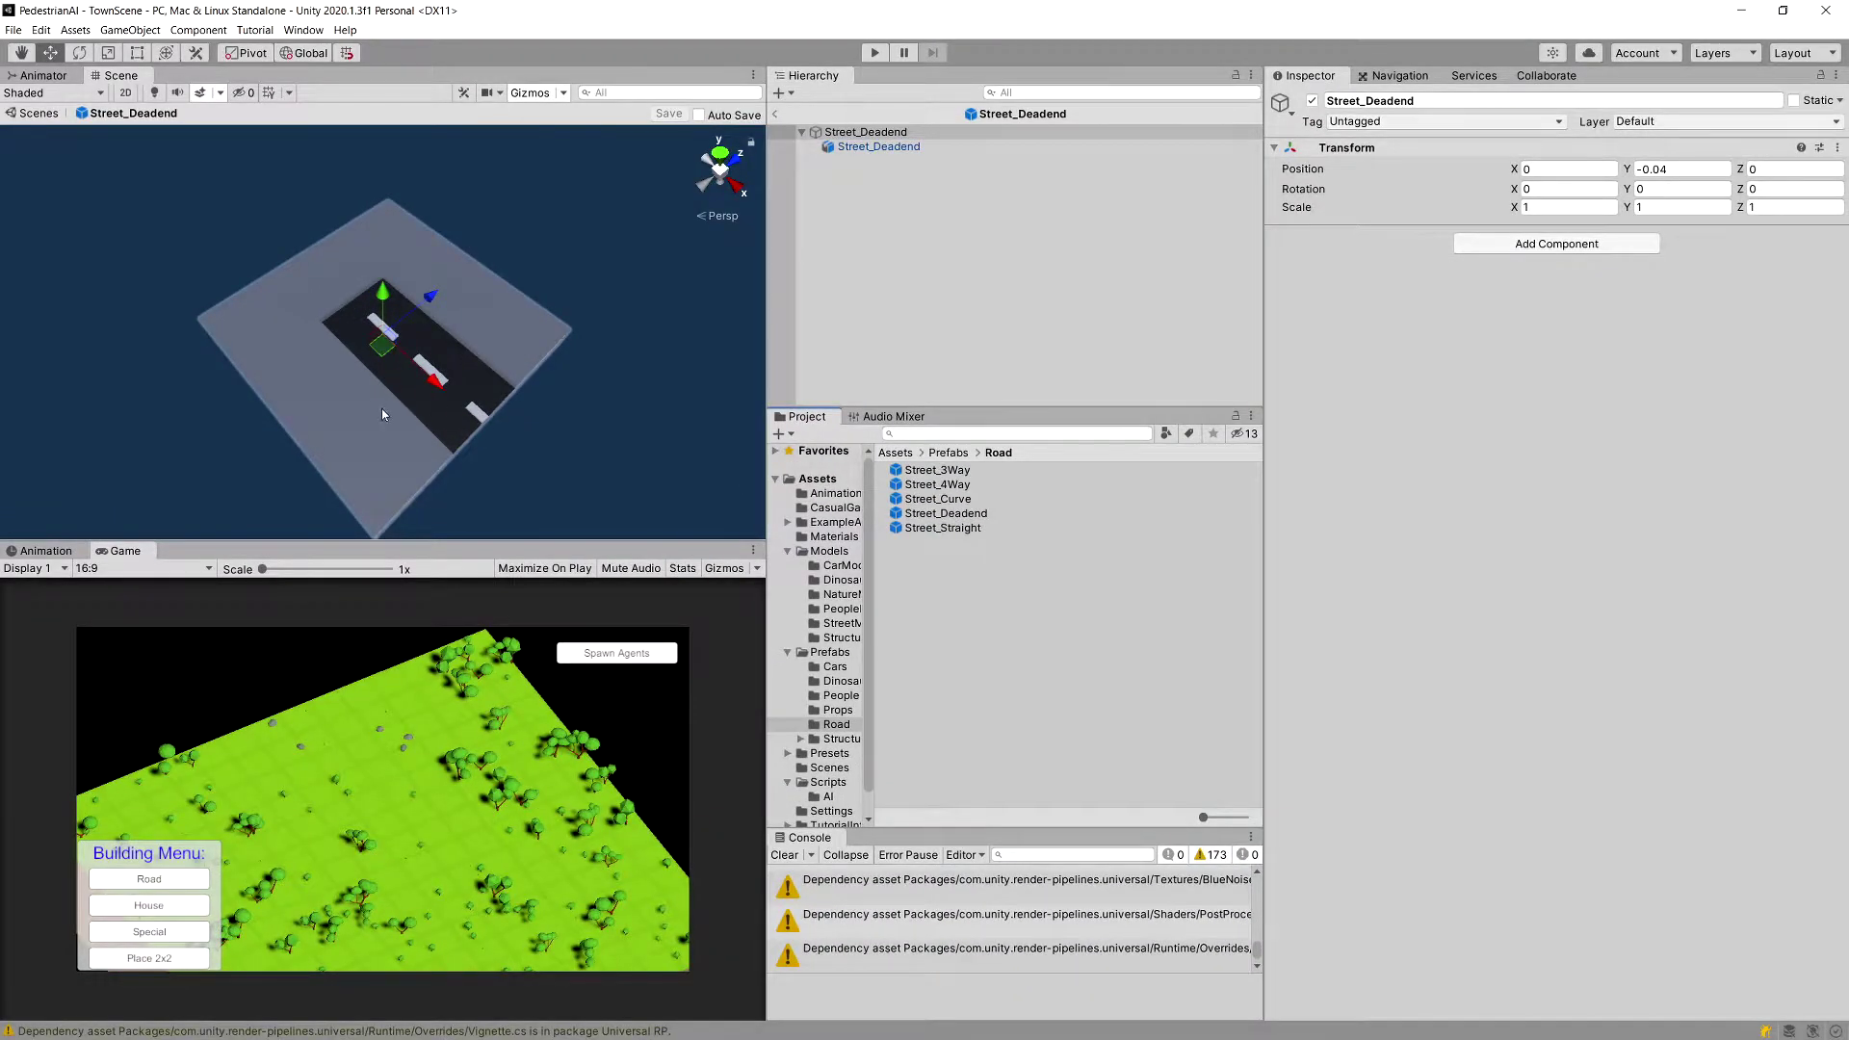
pyautogui.keyDown('alt'); pyautogui.moveTo(382, 414); pyautogui.dragTo(526, 353); pyautogui.keyUp('alt')
pyautogui.hotkey('ctrl', 'v')
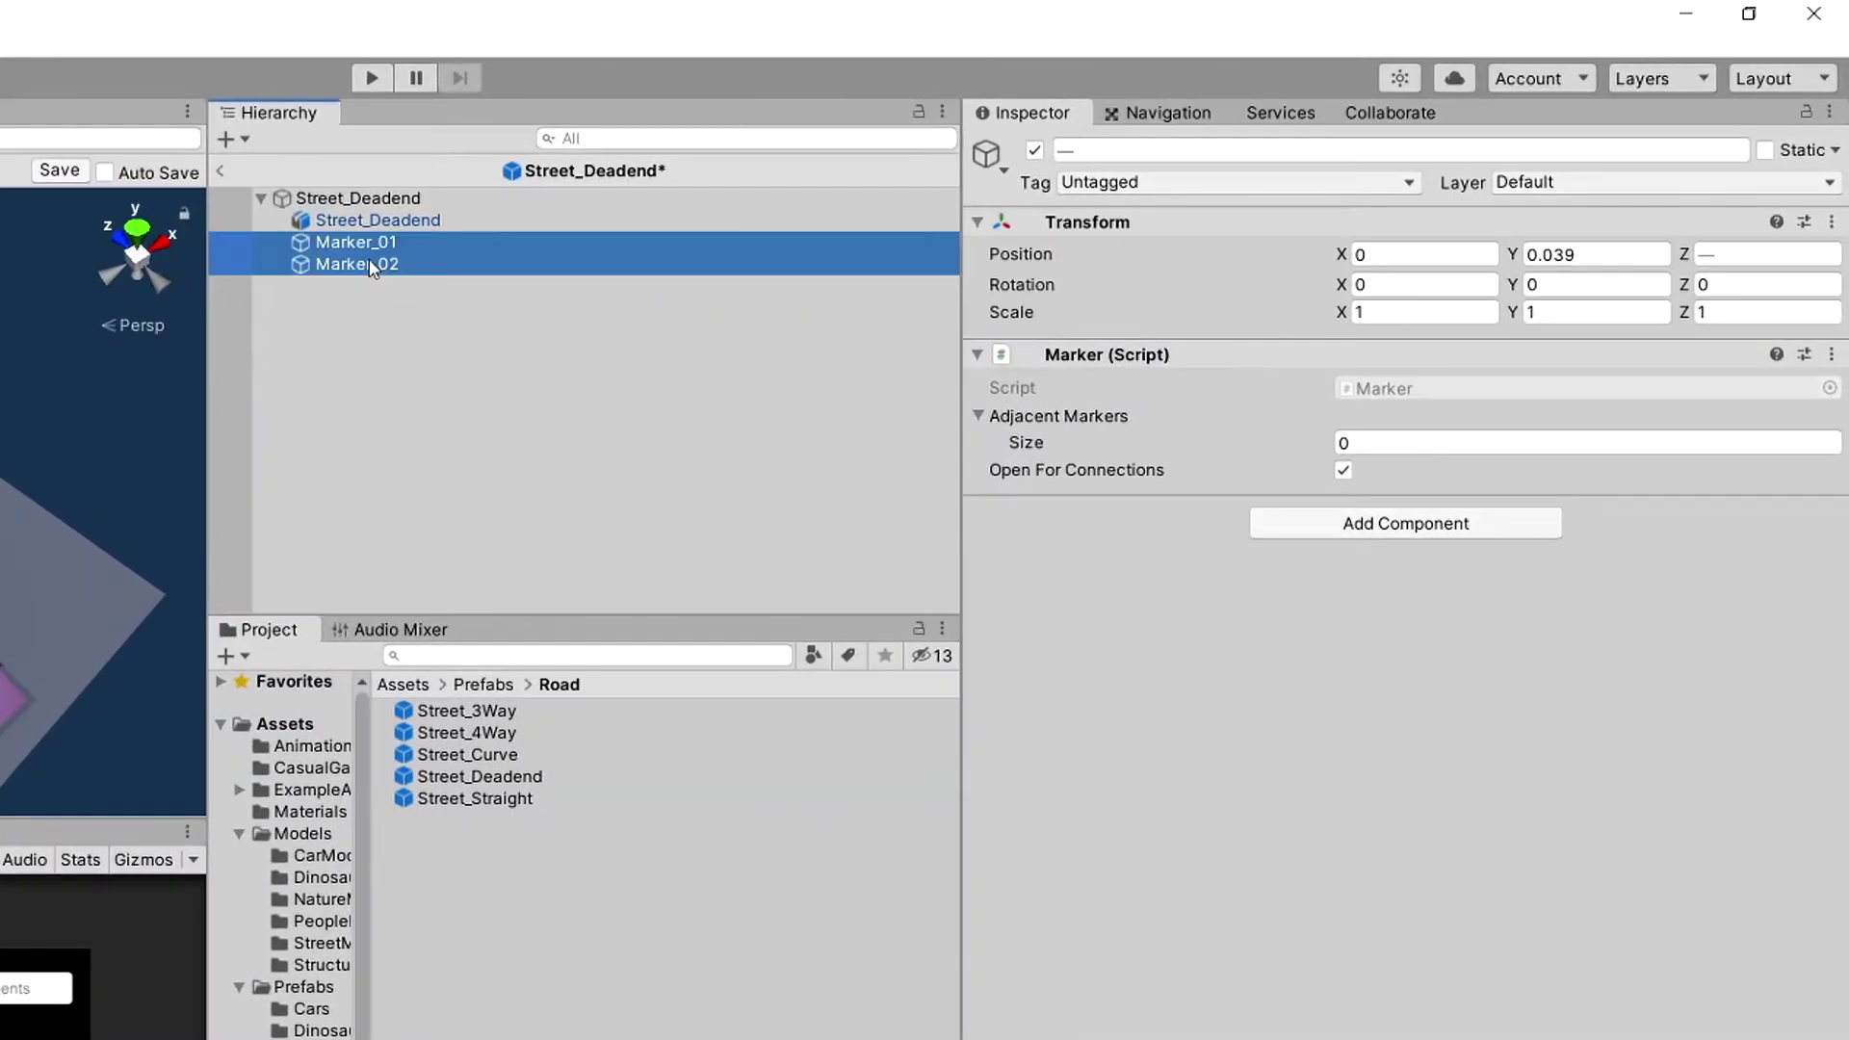
pyautogui.click(875, 178)
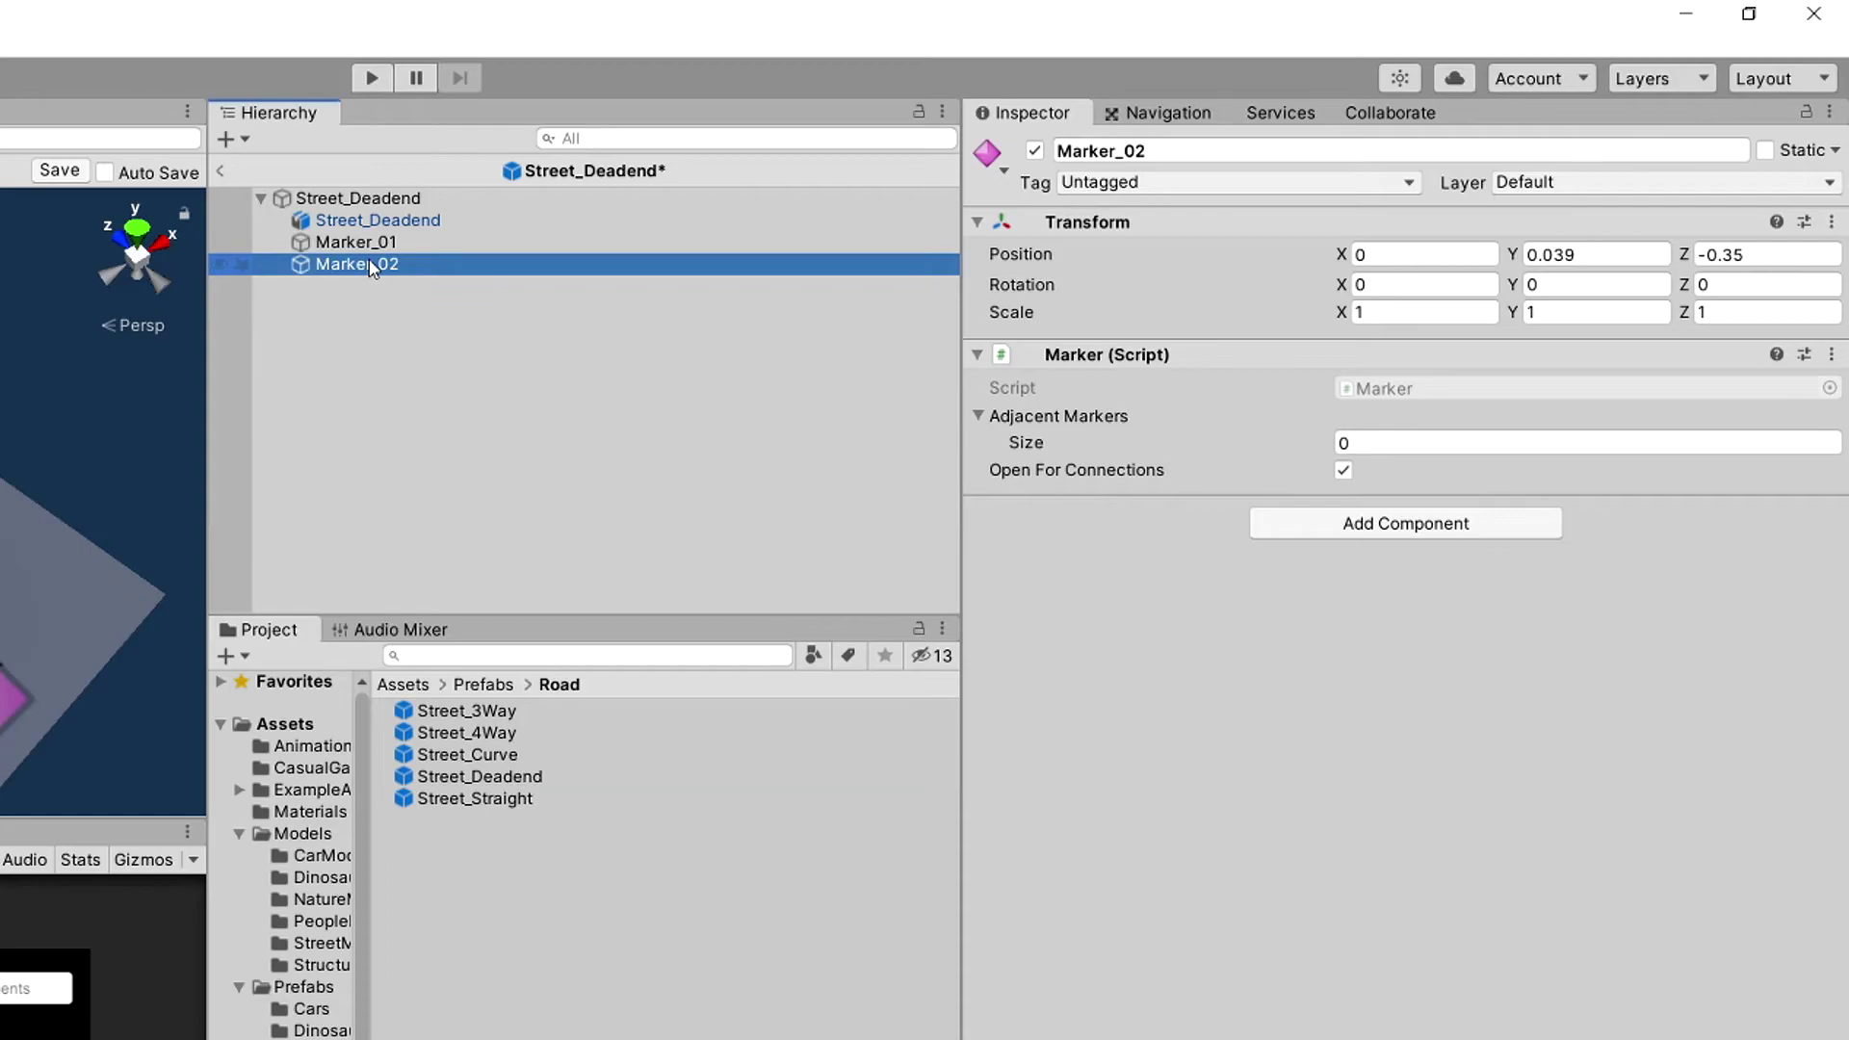
pyautogui.hotkey('ctrl', 'd')
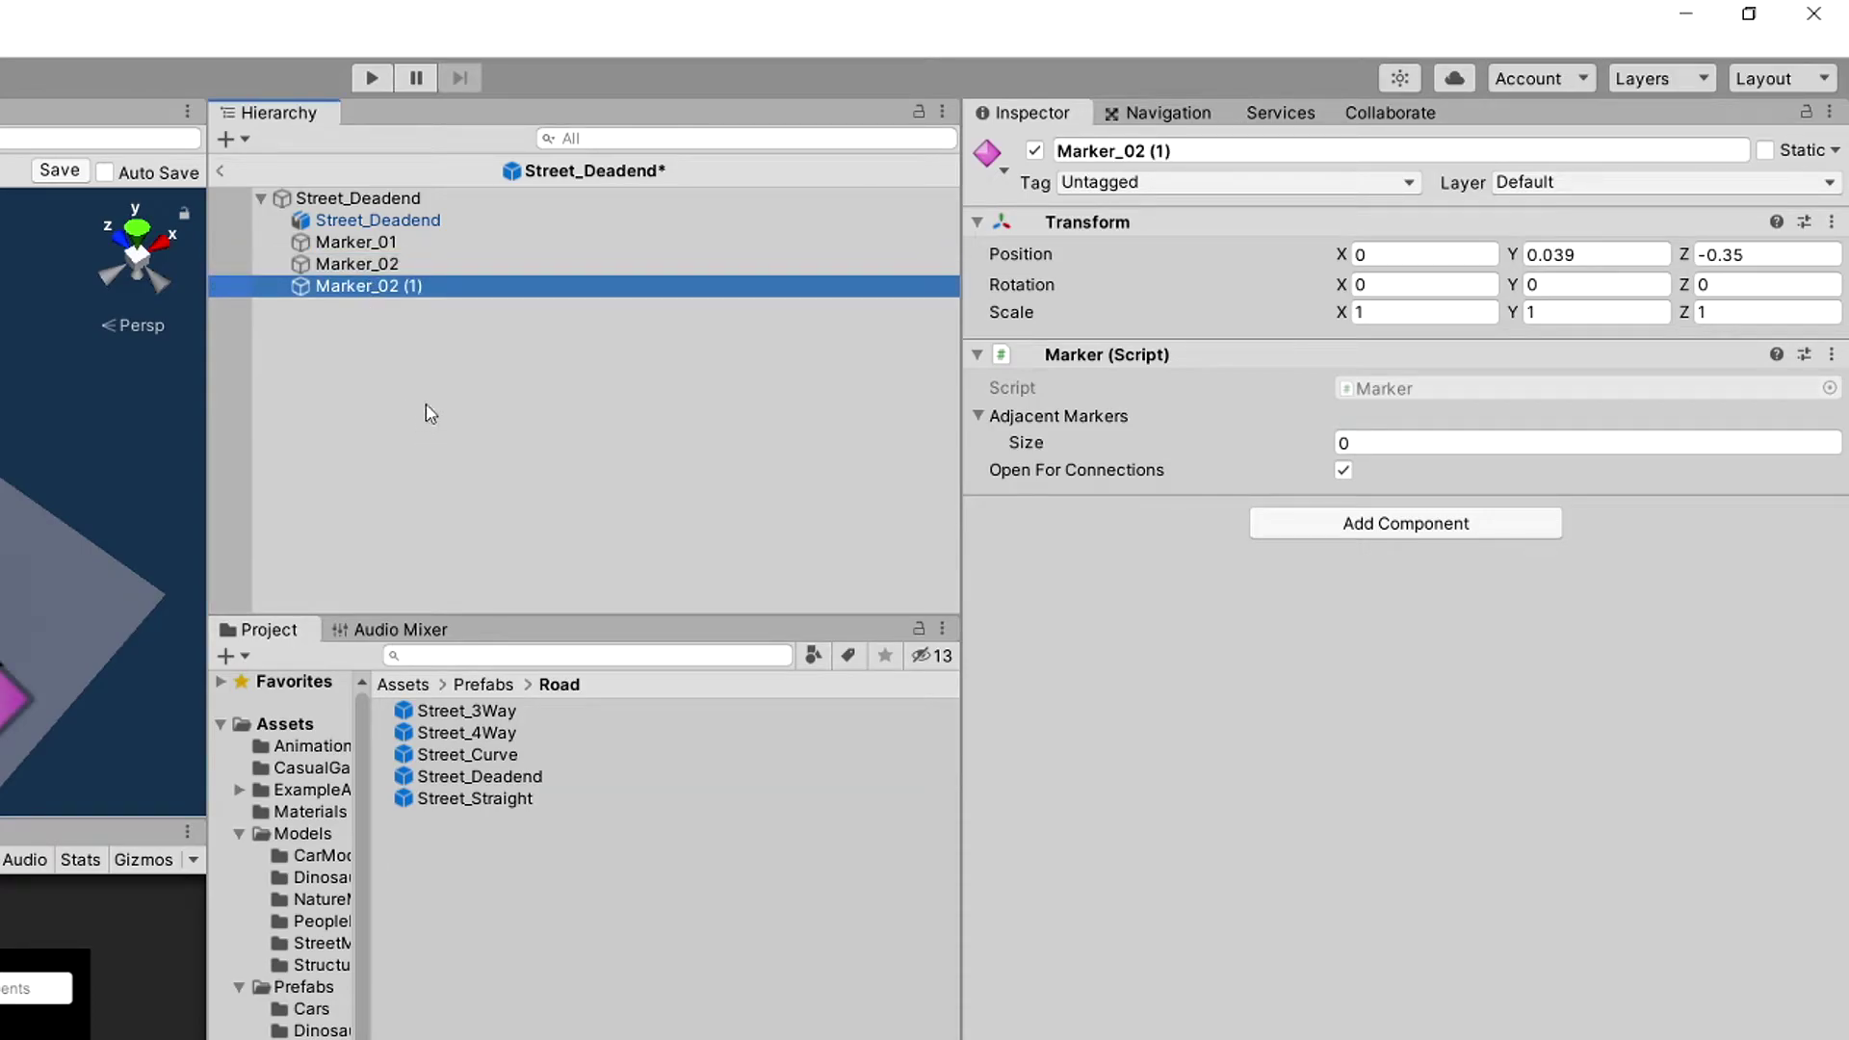
pyautogui.click(434, 287)
pyautogui.press('Escape')
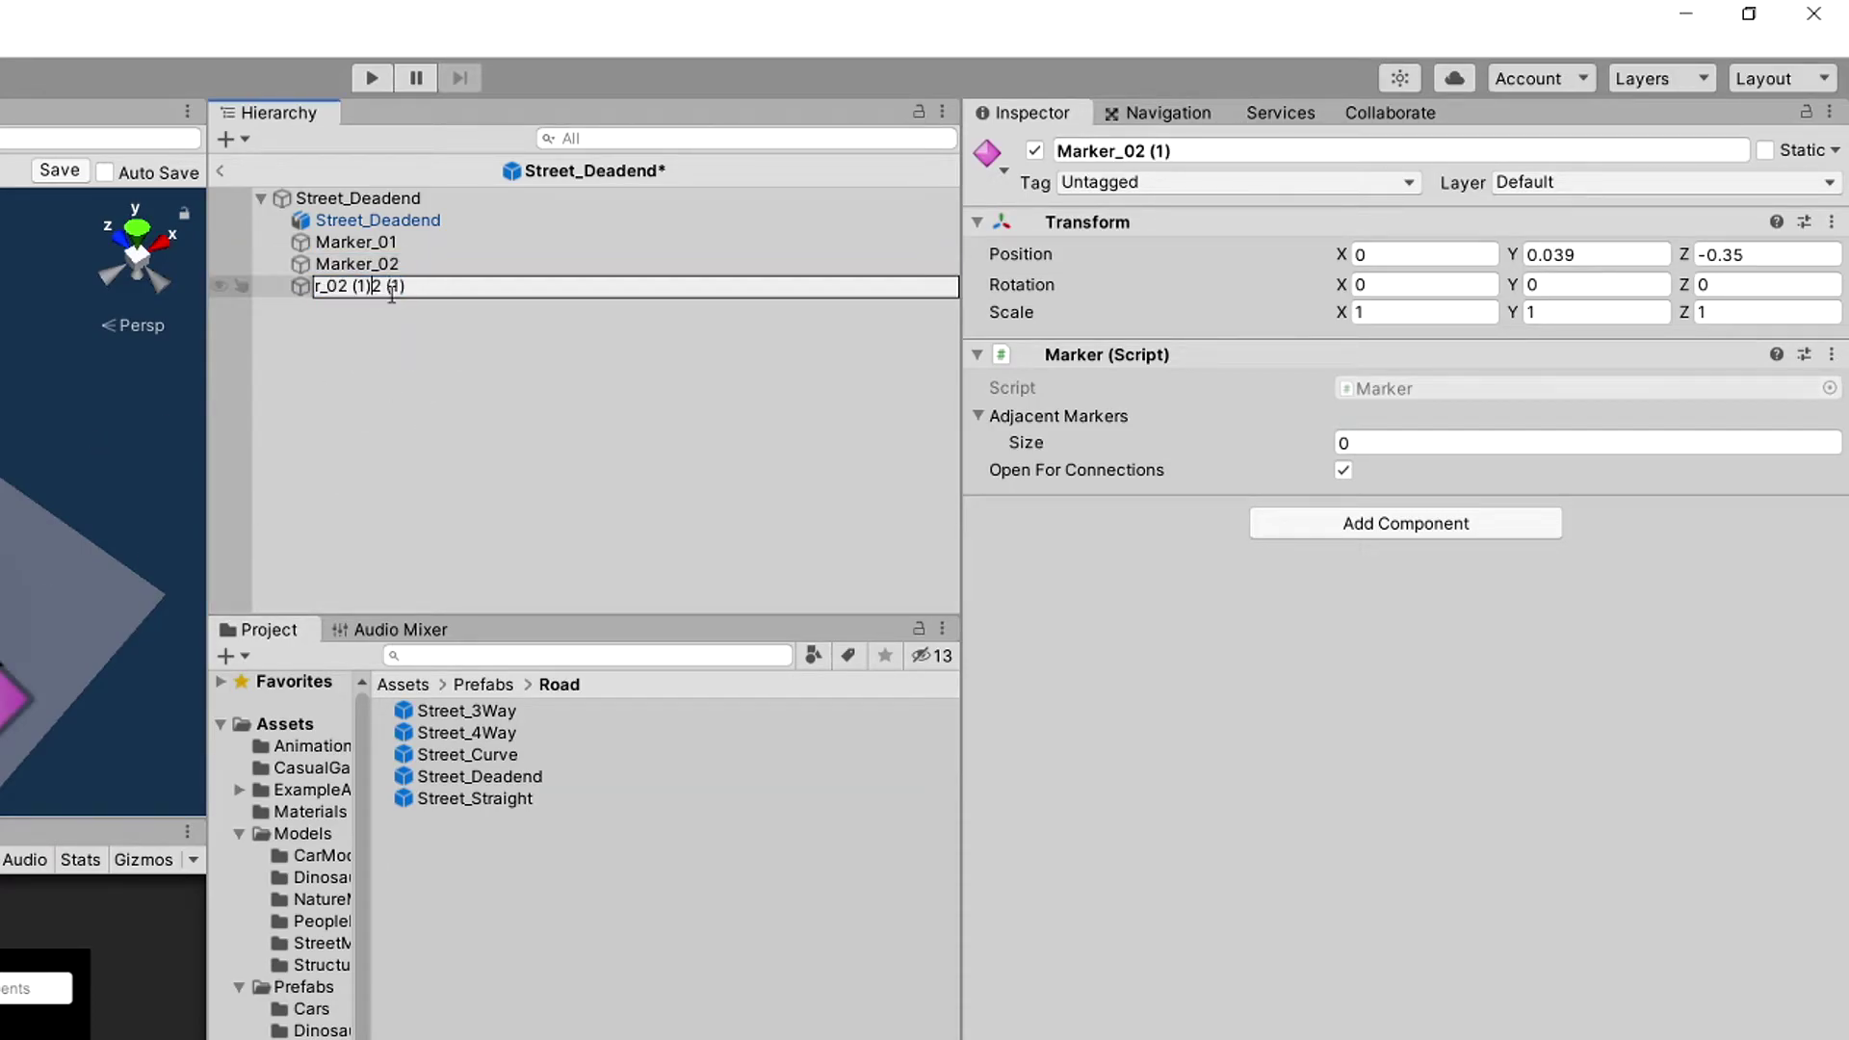
pyautogui.hotkey('ctrl', 'z')
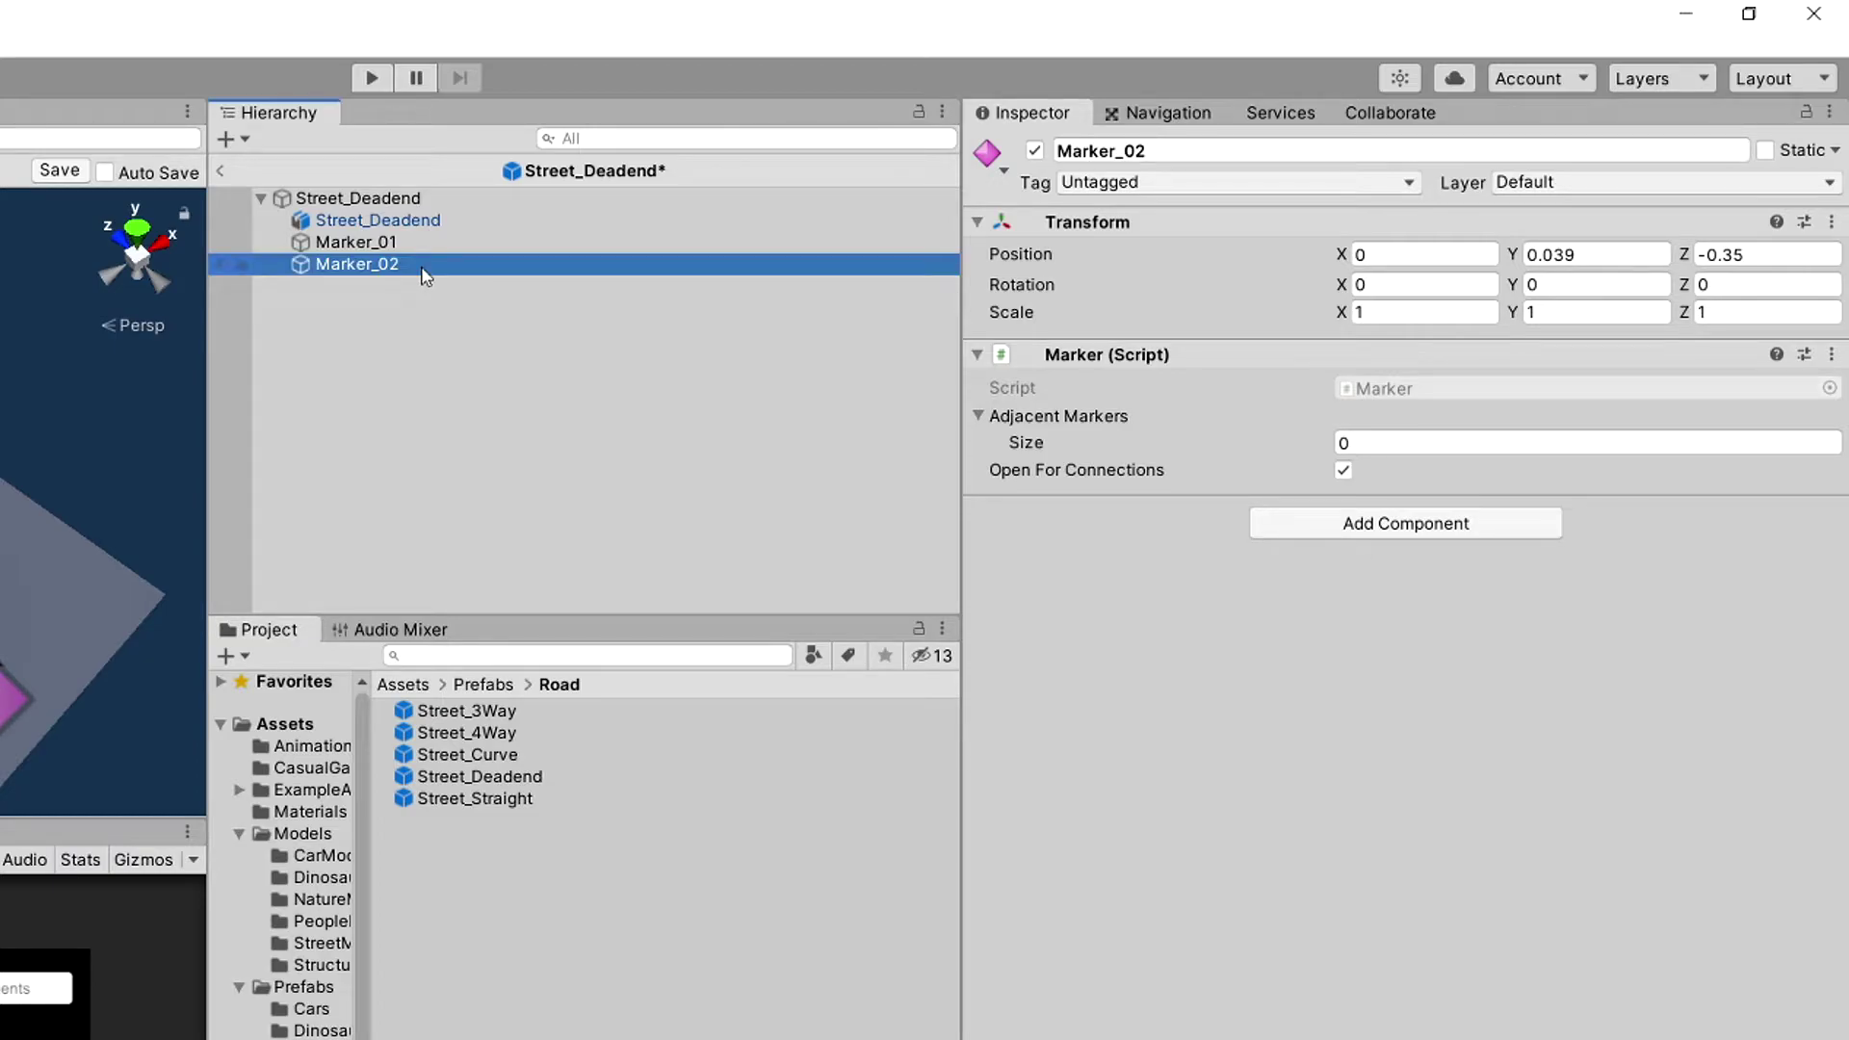
# Duplicate Marker_02 in Street_Deadend and rename the copy Marker_03.
pyautogui.hotkey('ctrl', 'd')
pyautogui.click(430, 292)
pyautogui.click(437, 292)
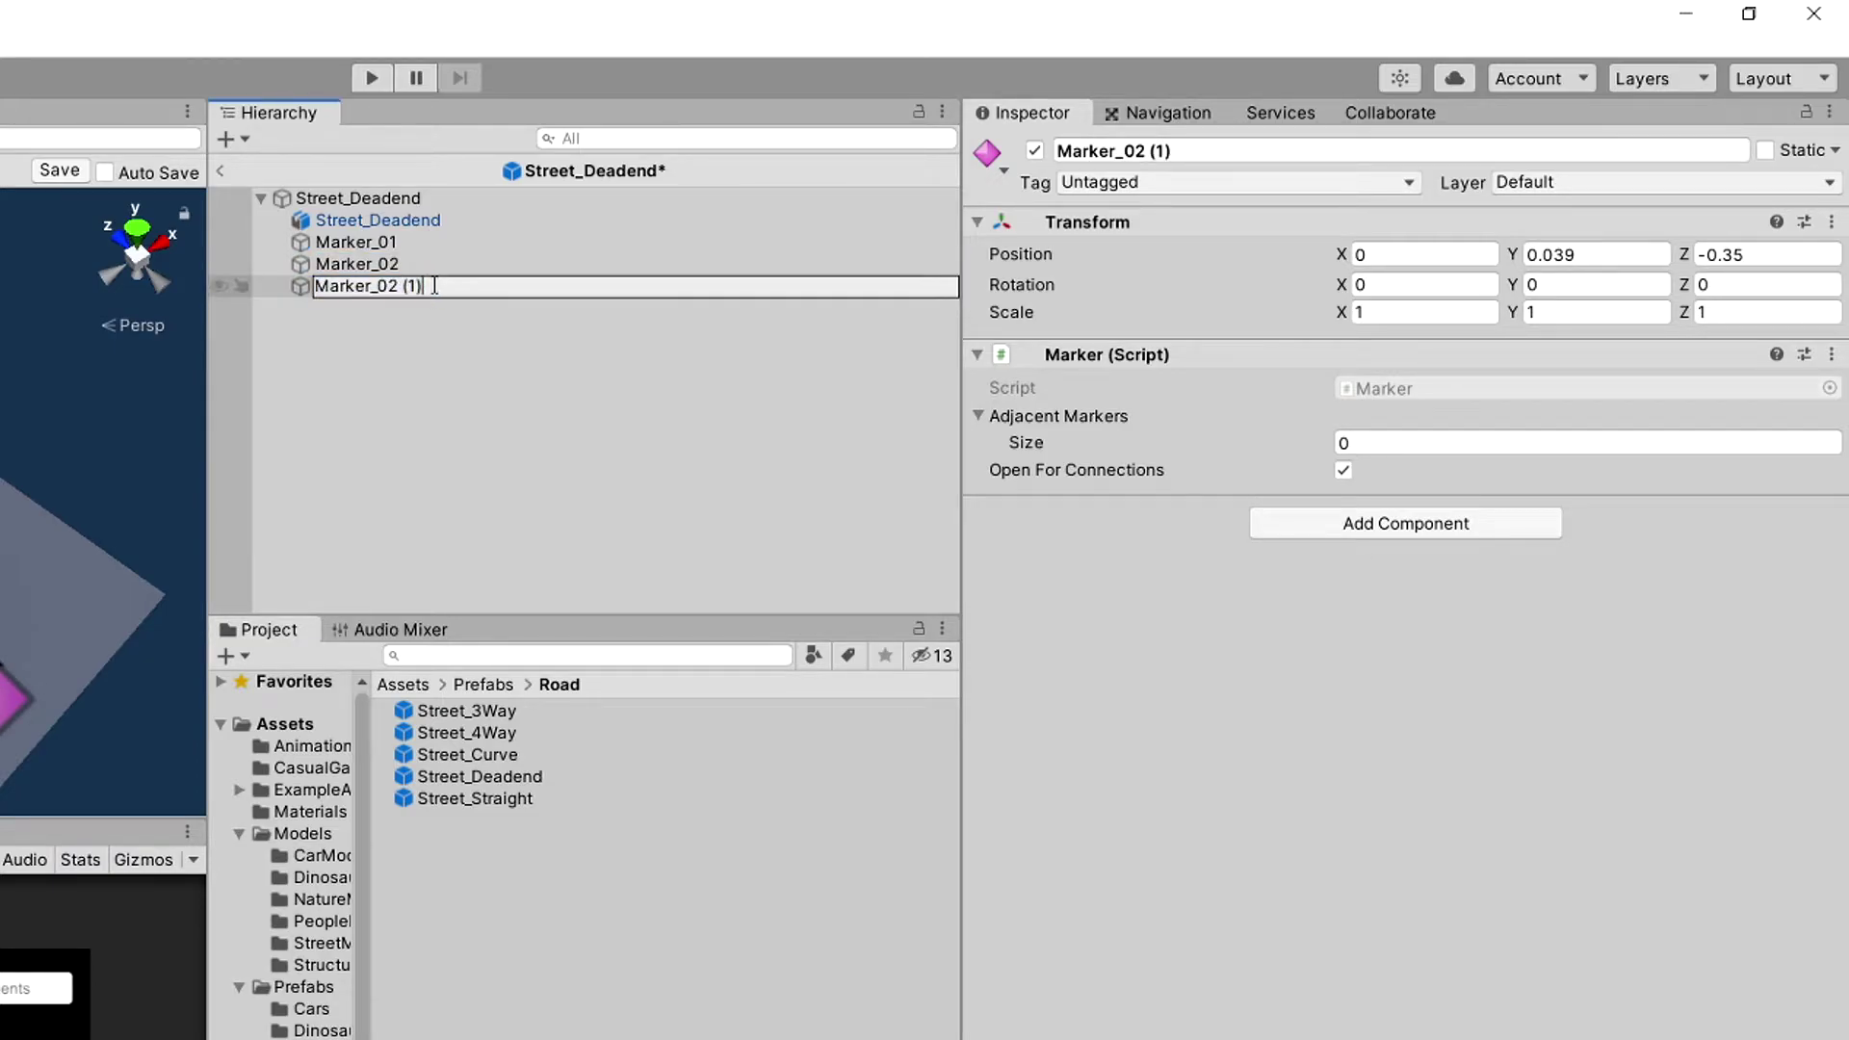
pyautogui.press('BackSpace')
pyautogui.press('BackSpace')
pyautogui.press('BackSpace')
pyautogui.write('3')
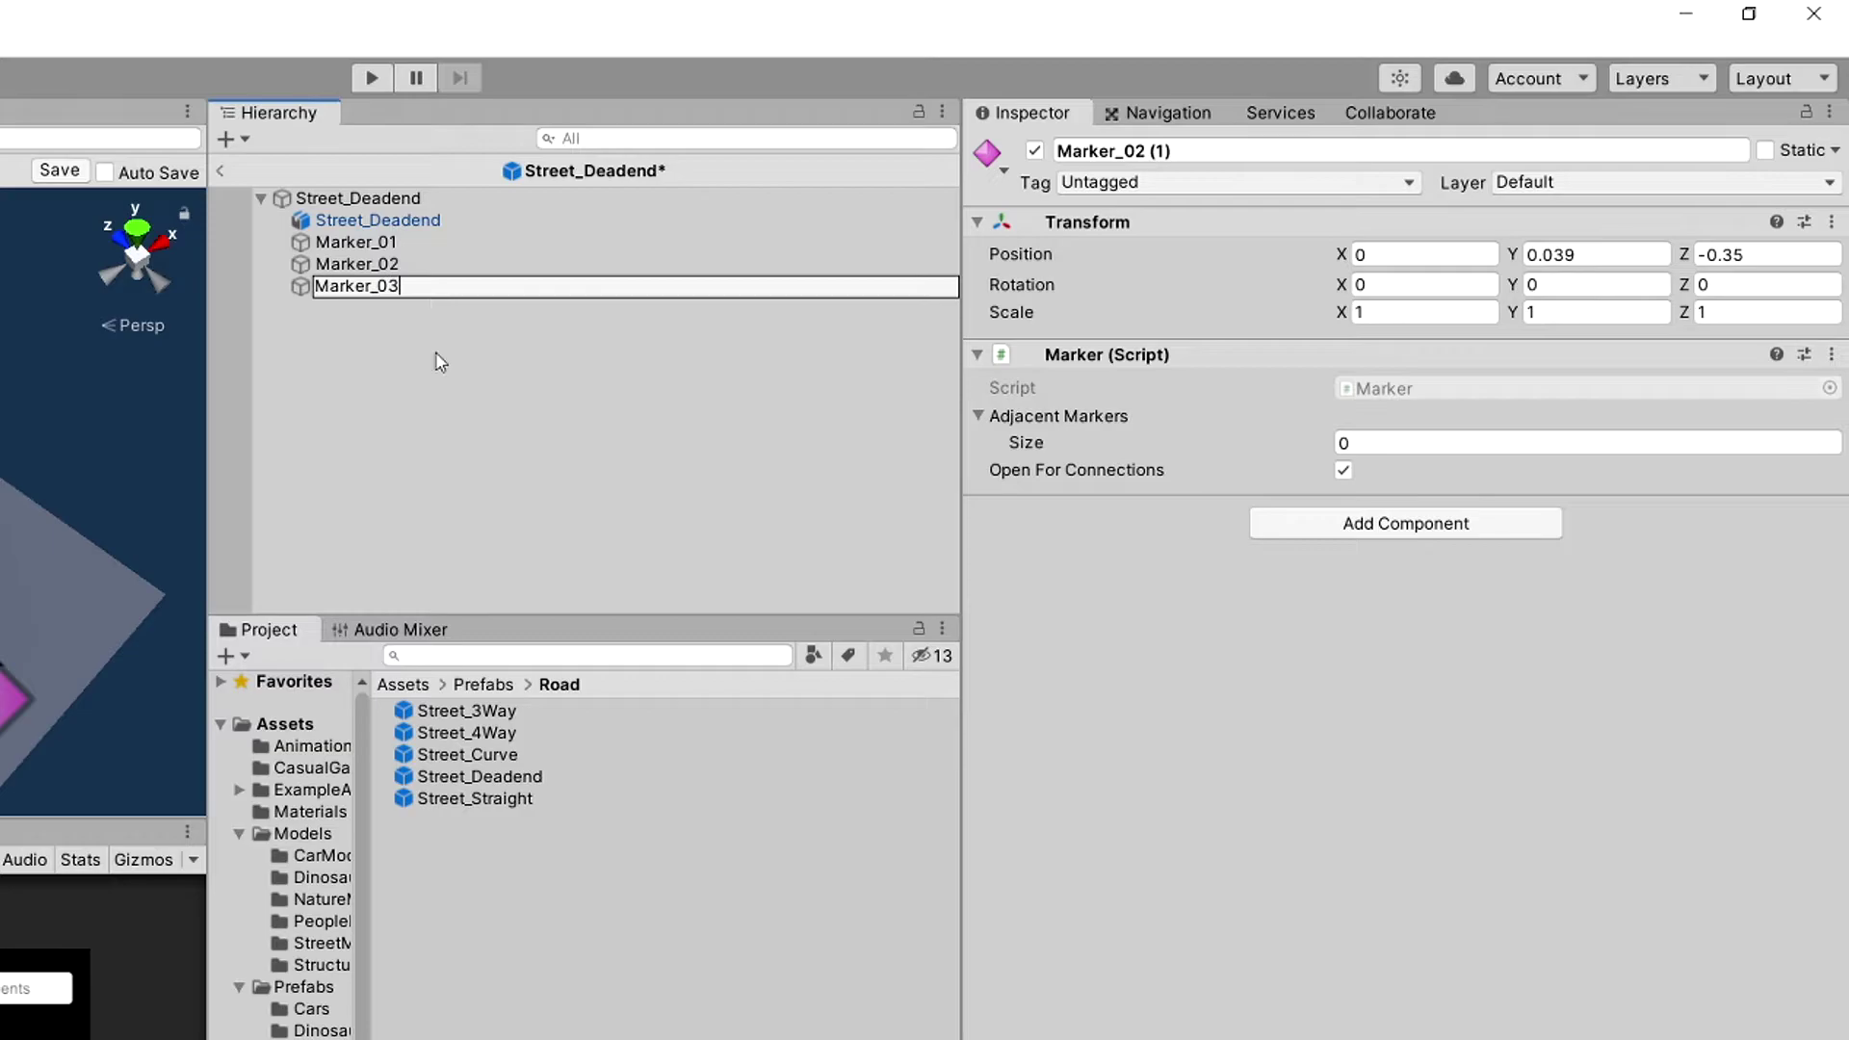
pyautogui.press('Return')
# Give Marker_03 a gray diamond icon and set its position to X -0.35 and Z 0.
pyautogui.click(987, 154)
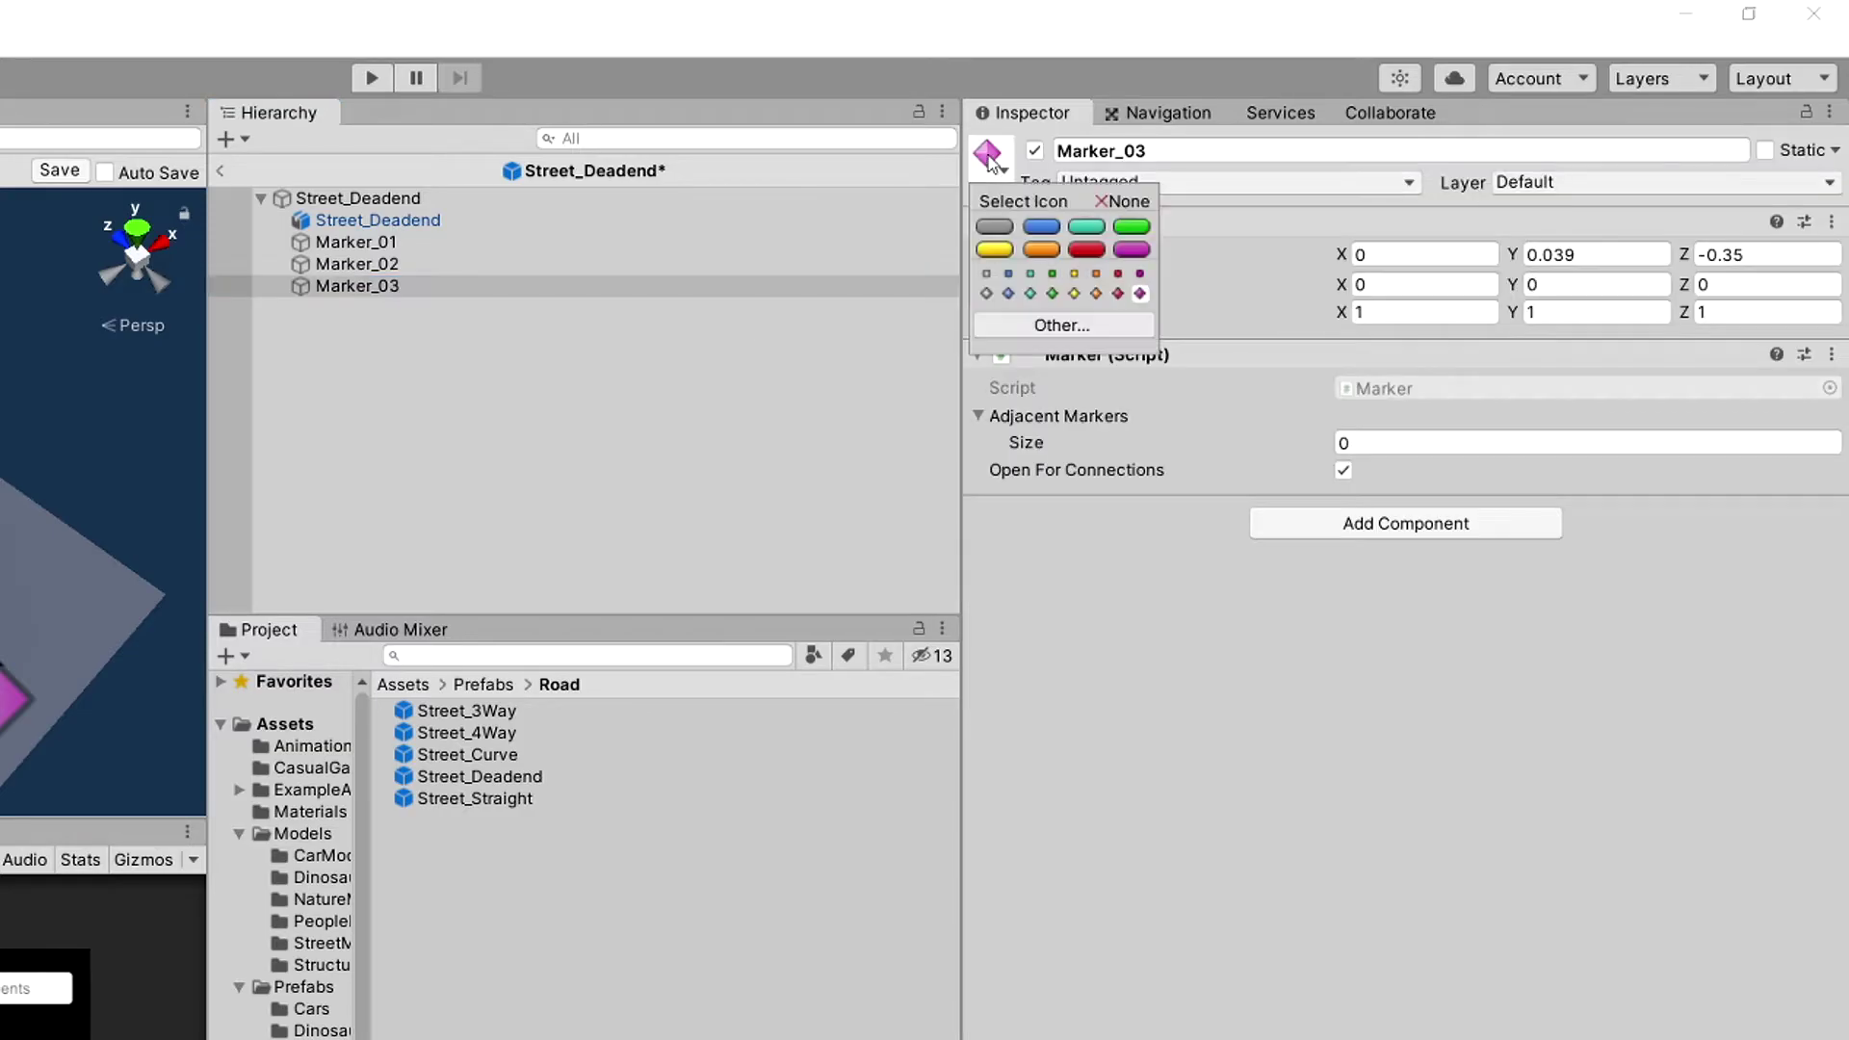
pyautogui.click(986, 292)
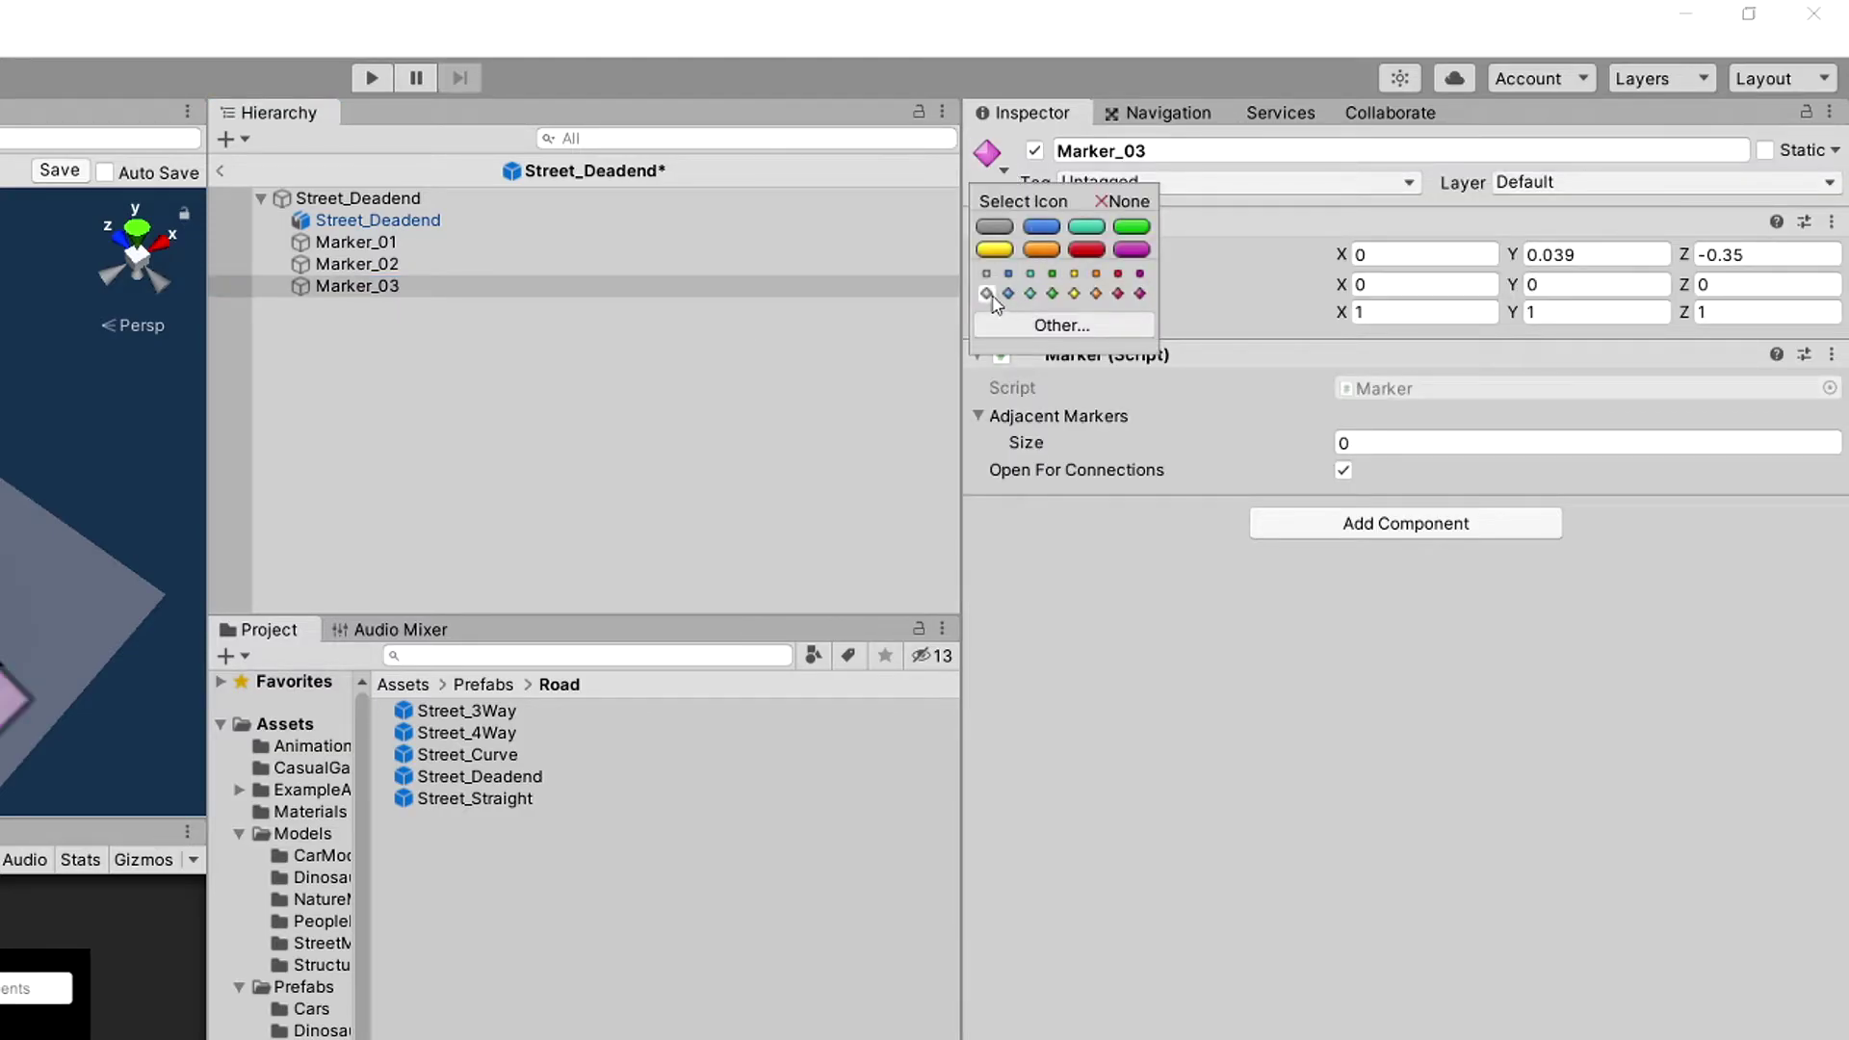
pyautogui.click(1745, 256)
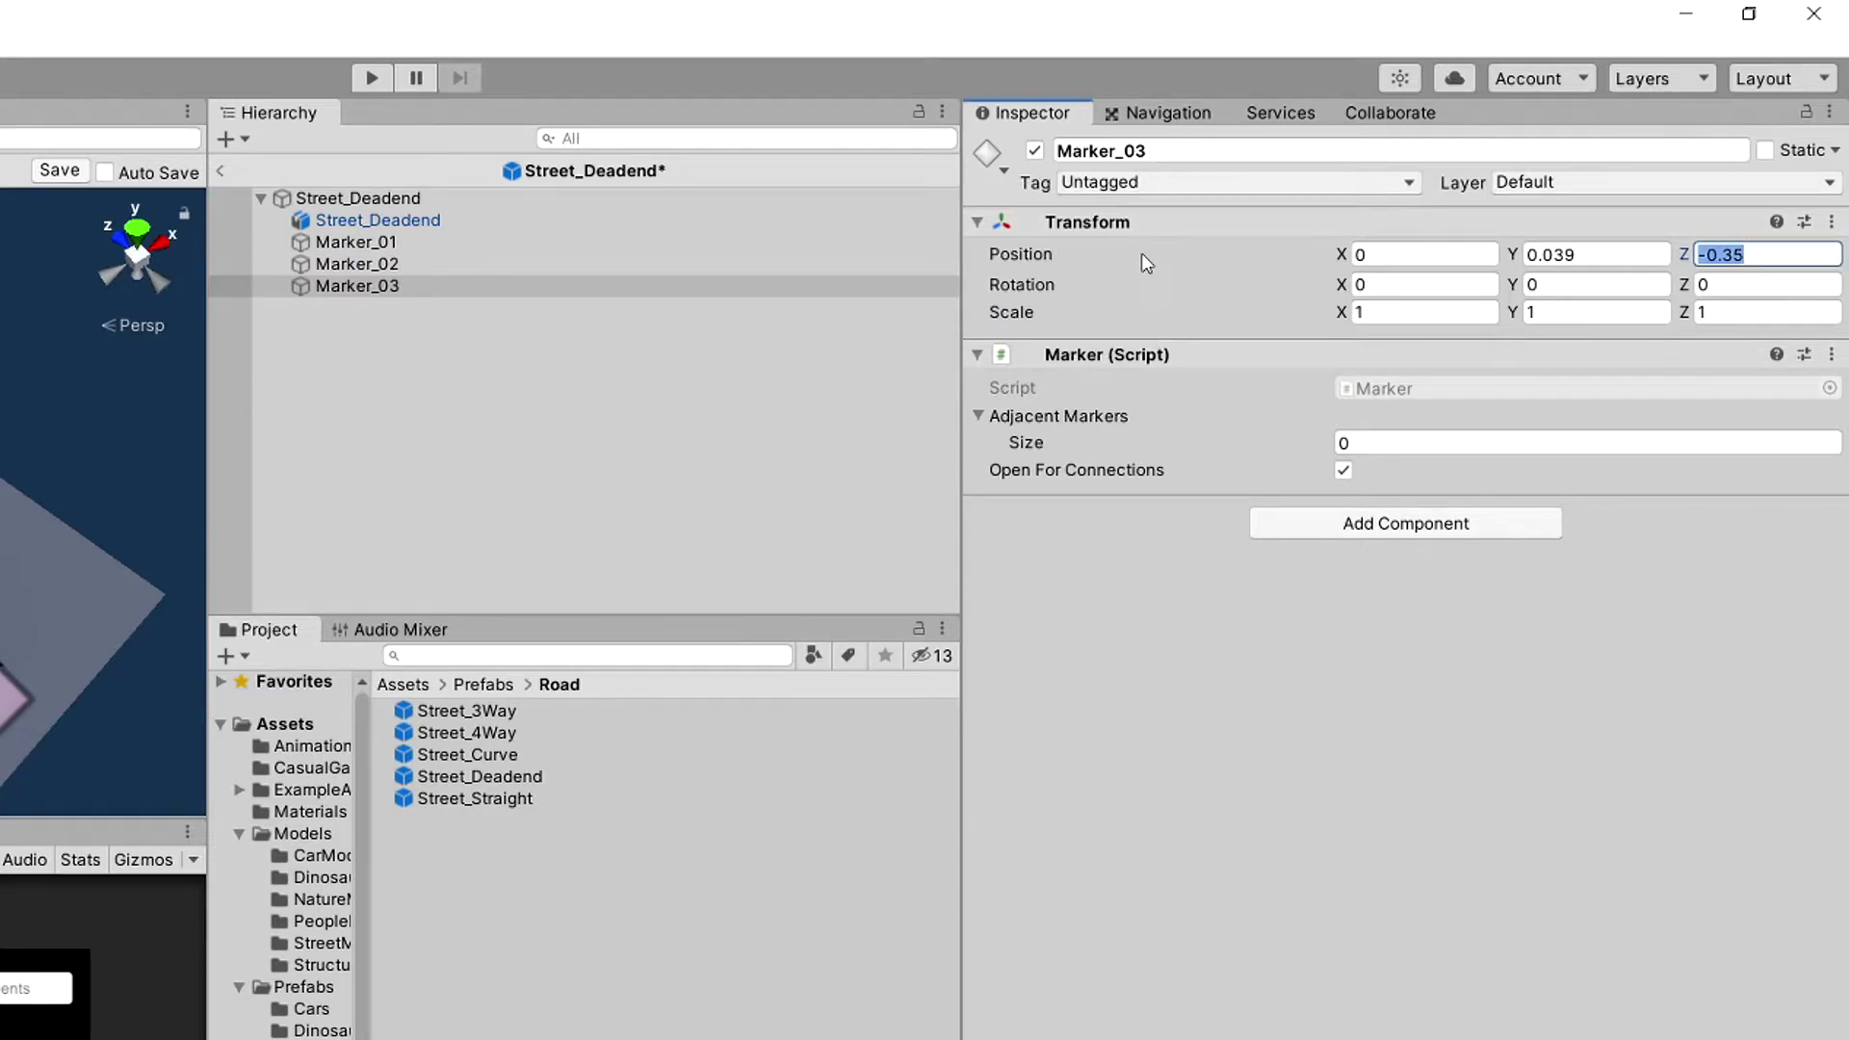
pyautogui.write('0')
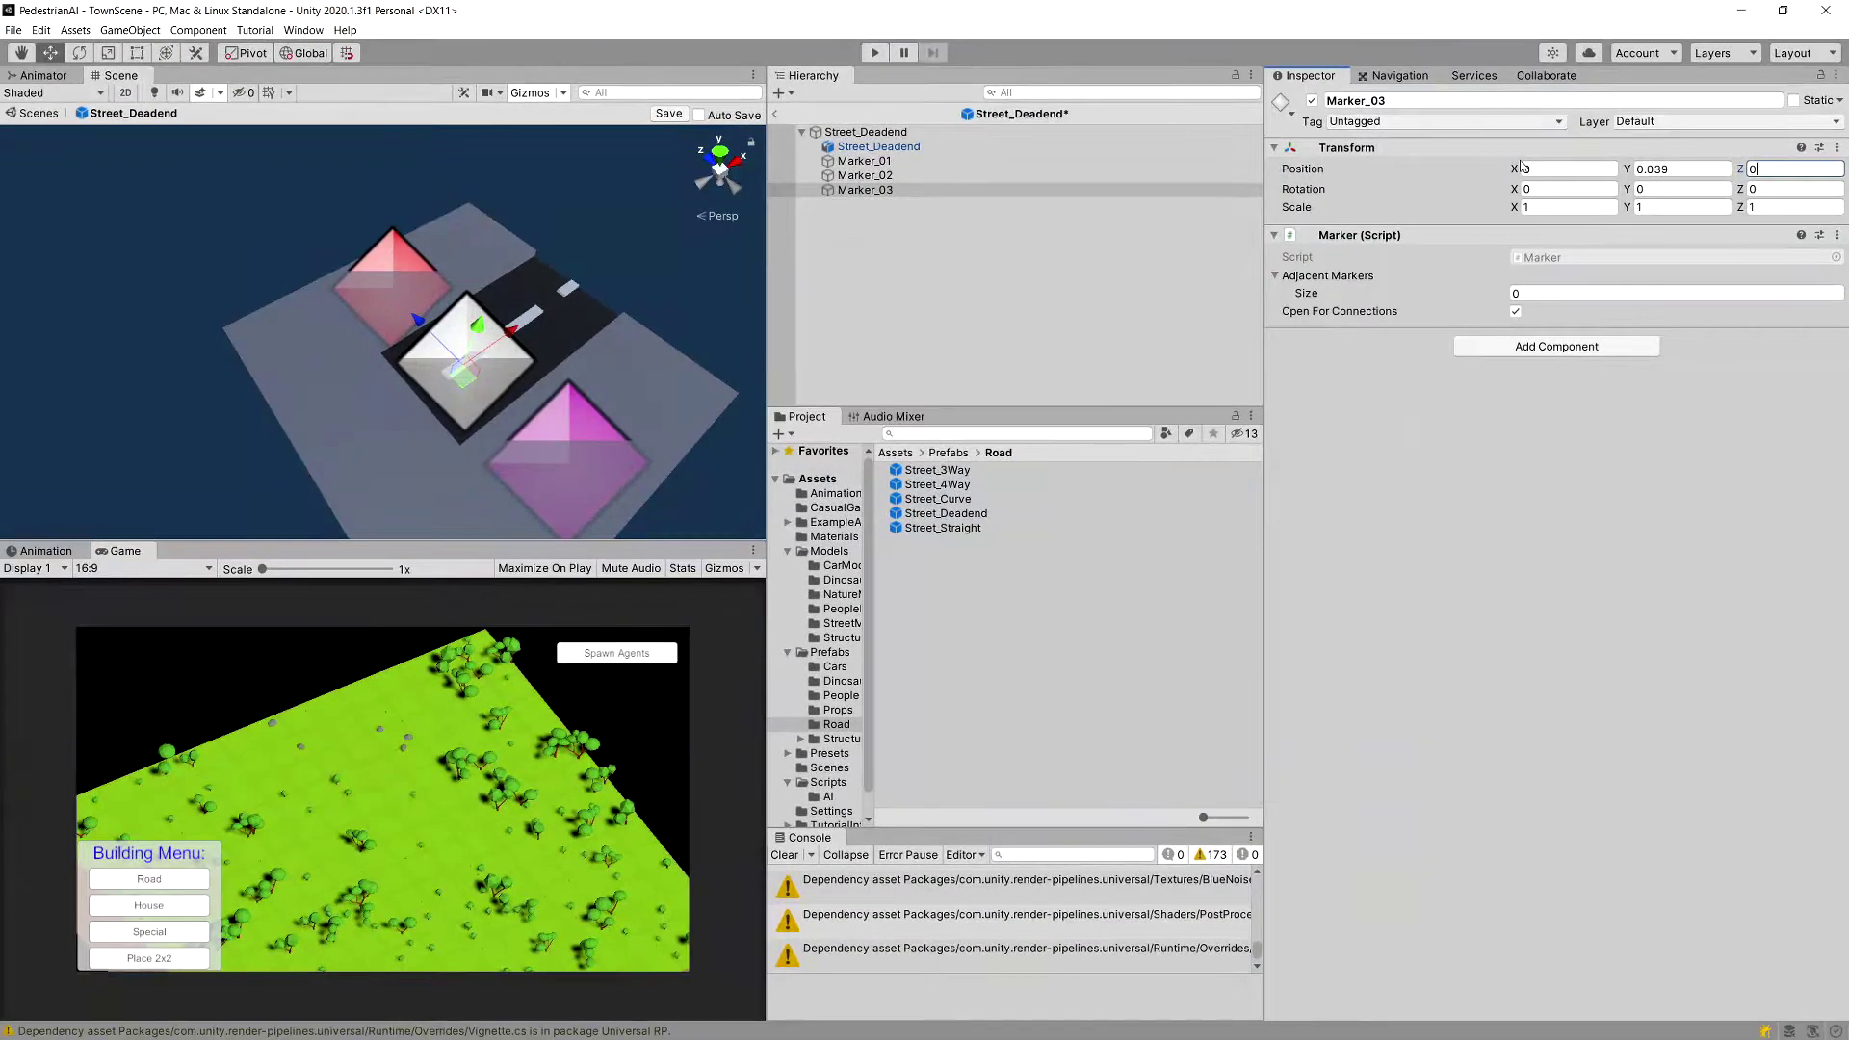
pyautogui.click(1427, 224)
pyautogui.write('0.38')
pyautogui.doubleClick(1533, 168)
pyautogui.write('-0.27')
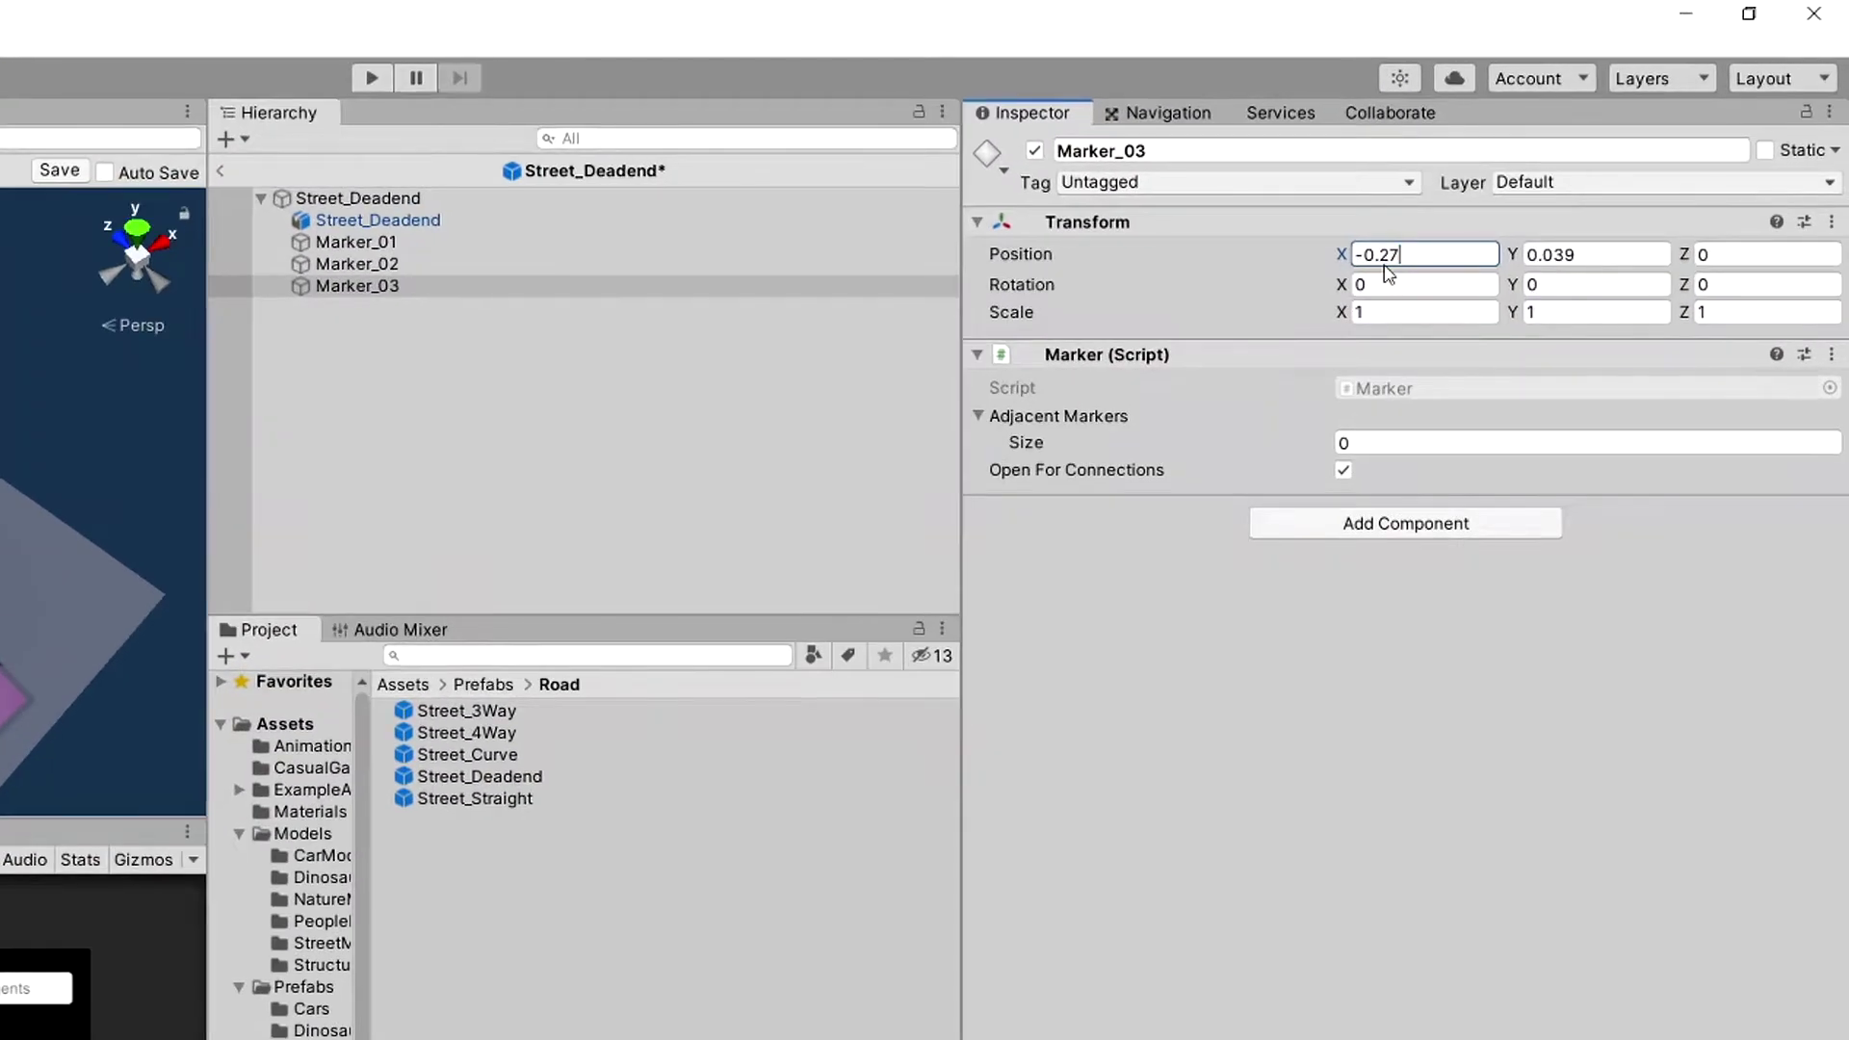
pyautogui.doubleClick(1545, 168)
pyautogui.write('35')
# Link Marker_03 with Marker_02 and Marker_01 as adjacent markers in both directions, and disable Open For Connections on Marker_03.
pyautogui.keyDown('alt'); pyautogui.moveTo(44, 497); pyautogui.dragTo(370, 497); pyautogui.keyUp('alt')
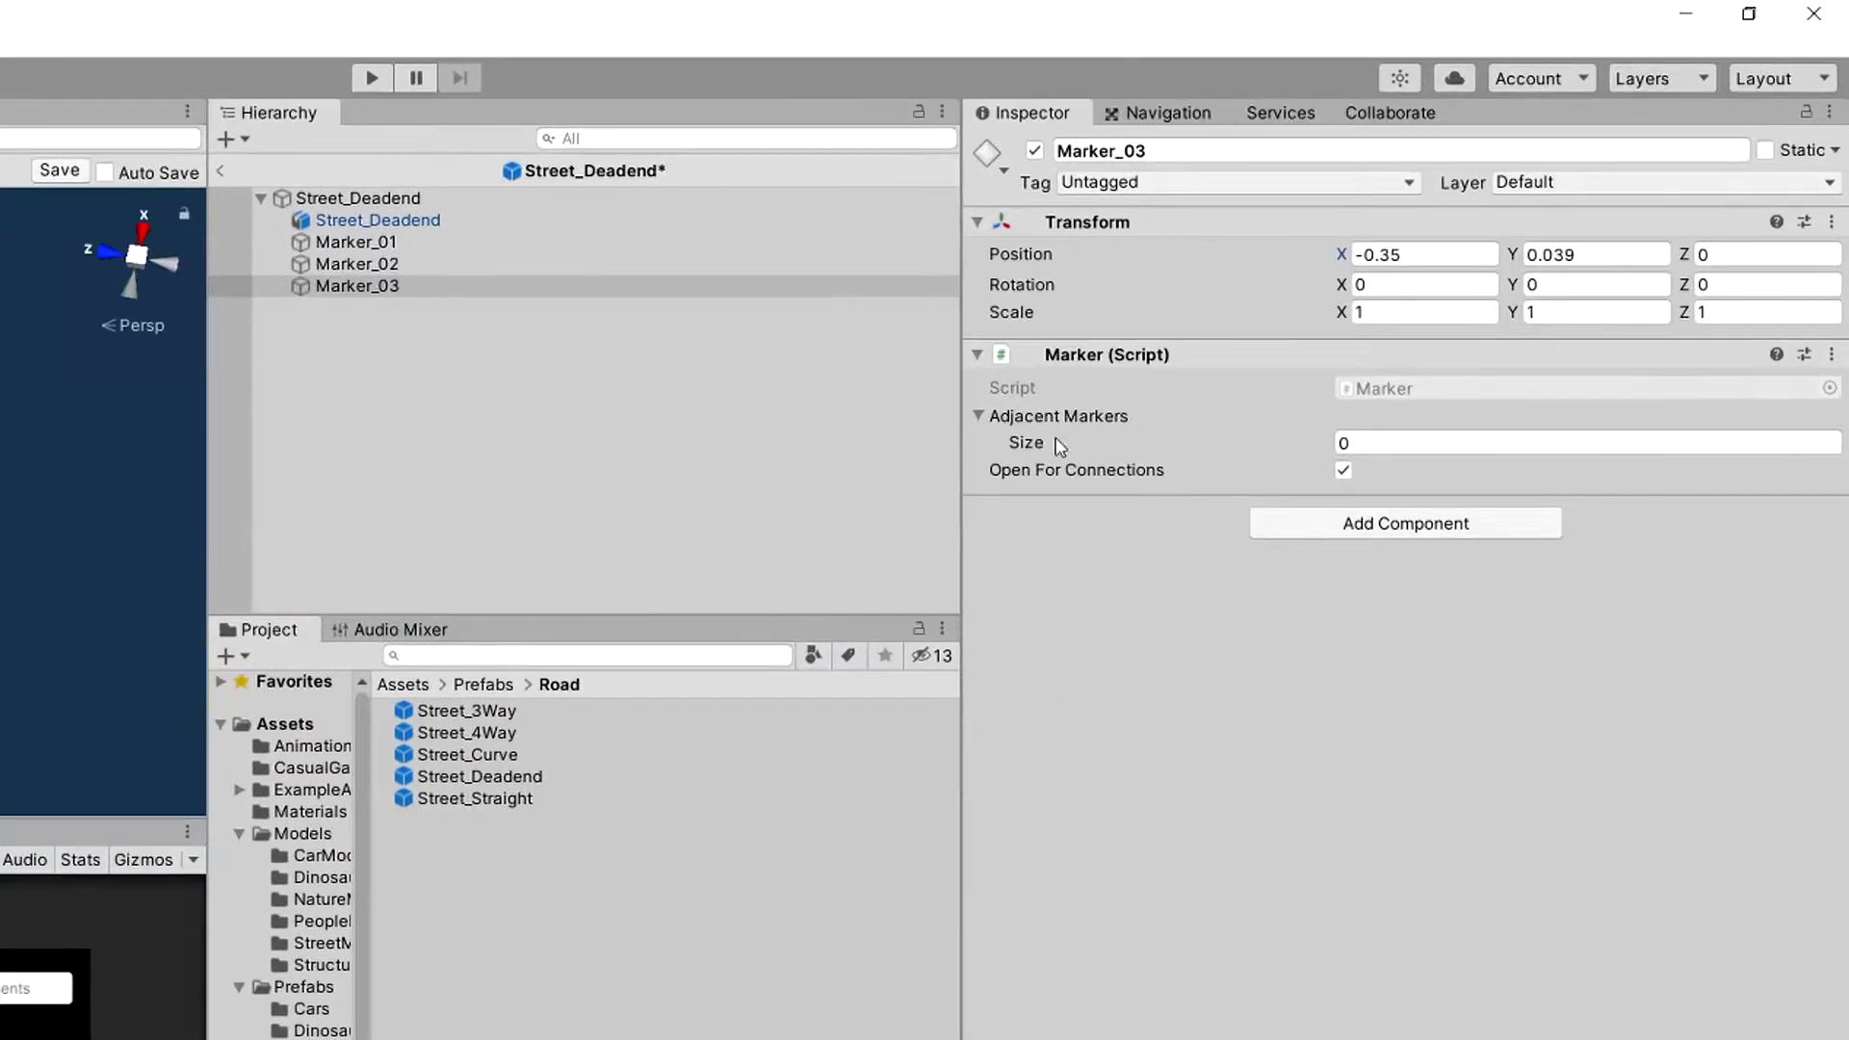
pyautogui.moveTo(385, 264)
pyautogui.mouseDown()
pyautogui.moveTo(911, 368)
pyautogui.moveTo(1084, 423)
pyautogui.moveTo(385, 242)
pyautogui.moveTo(1027, 426)
pyautogui.moveTo(1097, 475)
pyautogui.mouseUp()
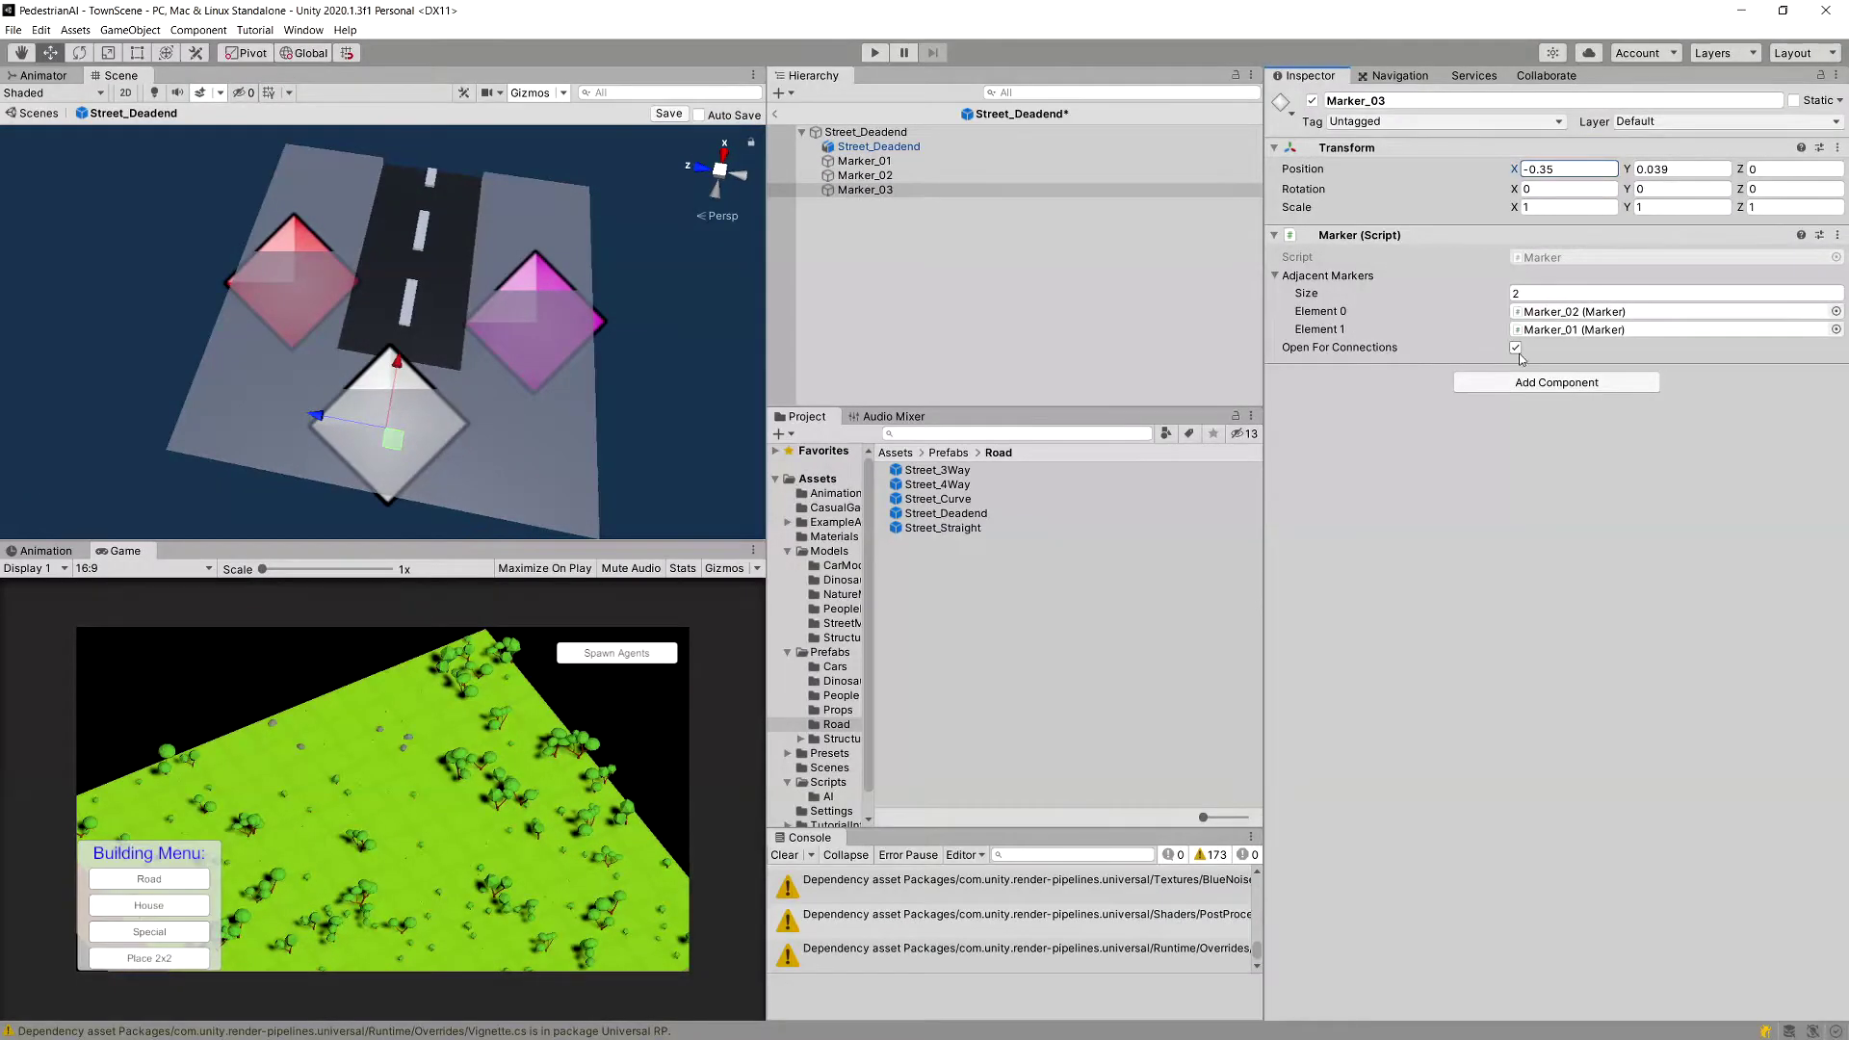
pyautogui.click(1515, 348)
pyautogui.moveTo(884, 177)
pyautogui.mouseDown()
pyautogui.moveTo(907, 204)
pyautogui.moveTo(1497, 302)
pyautogui.moveTo(1363, 285)
pyautogui.mouseUp()
pyautogui.moveTo(885, 162)
pyautogui.mouseDown()
pyautogui.moveTo(886, 191)
pyautogui.moveTo(1352, 287)
pyautogui.mouseUp()
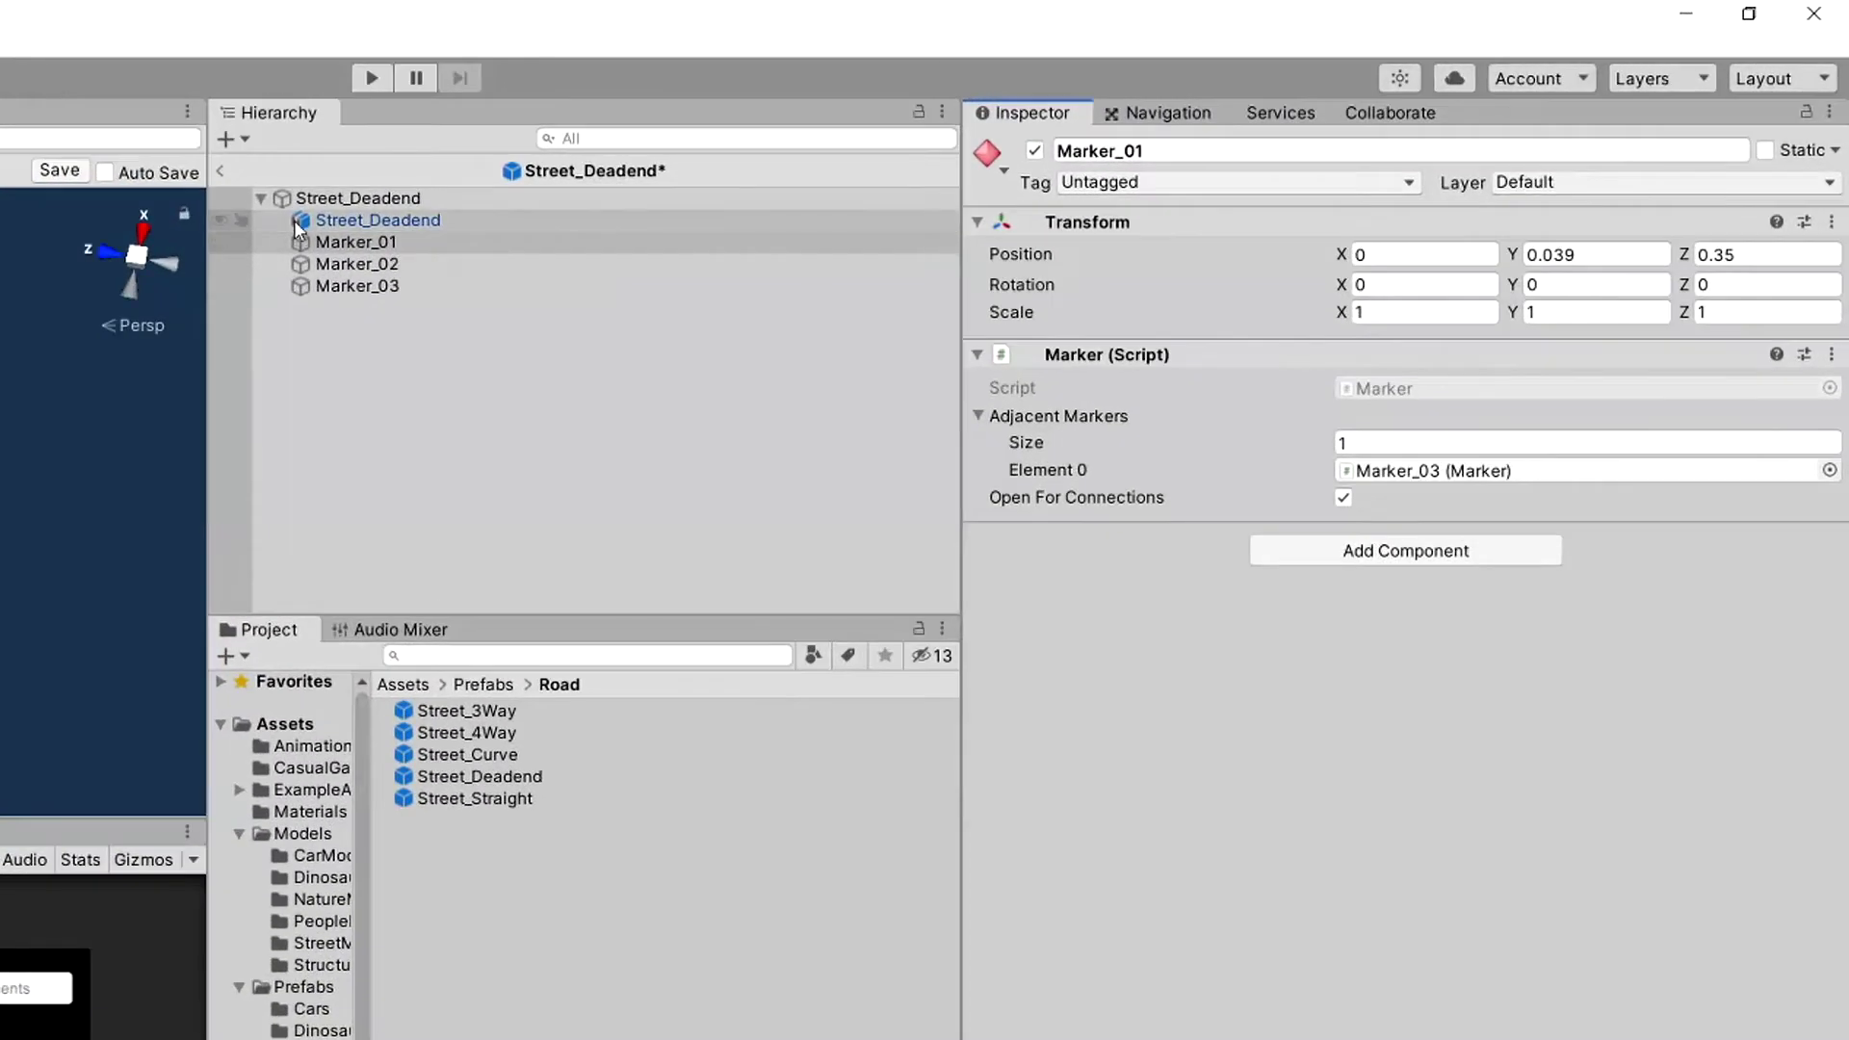
# Add the Road Helper script to the root Street_Deadend object.
pyautogui.click(834, 132)
pyautogui.click(1332, 367)
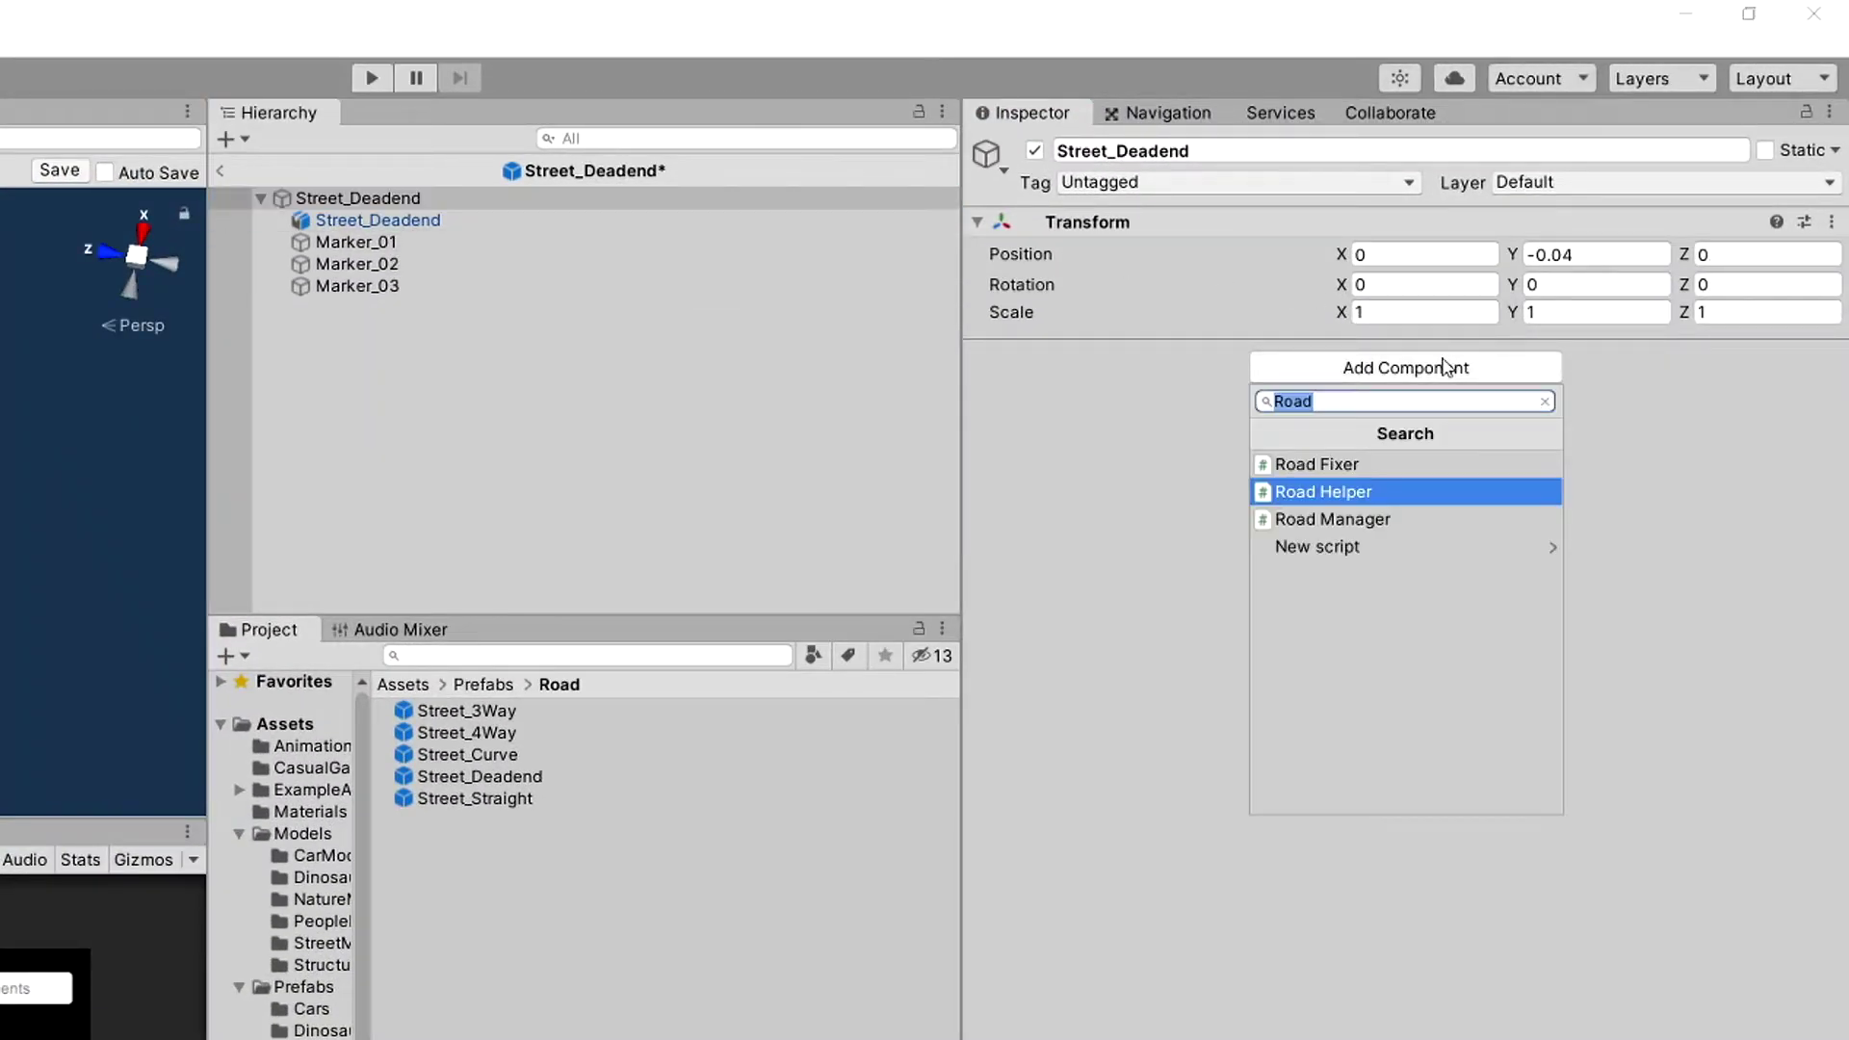
pyautogui.click(1337, 491)
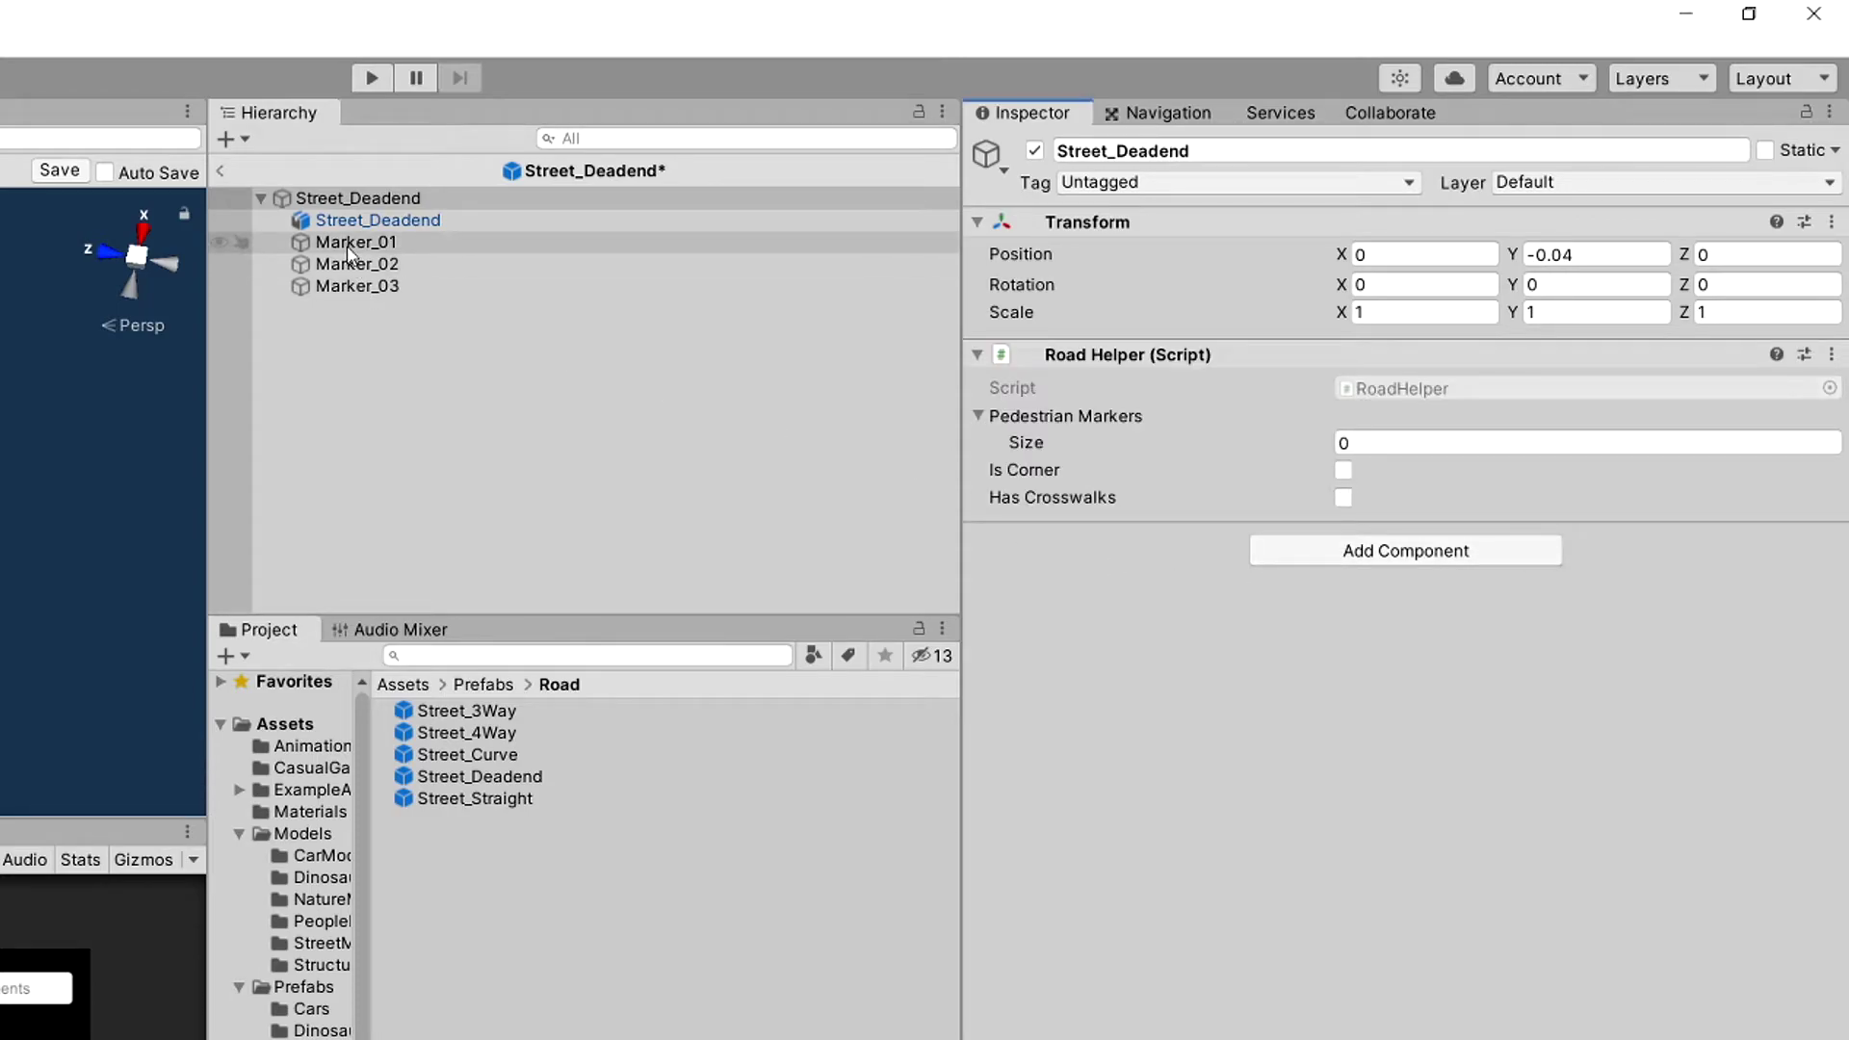
# Assign Marker_01, Marker_02 and Marker_03 to Street_Deadend's Pedestrian Markers list and save the prefab.
pyautogui.moveTo(357, 241); pyautogui.dragTo(1036, 426)
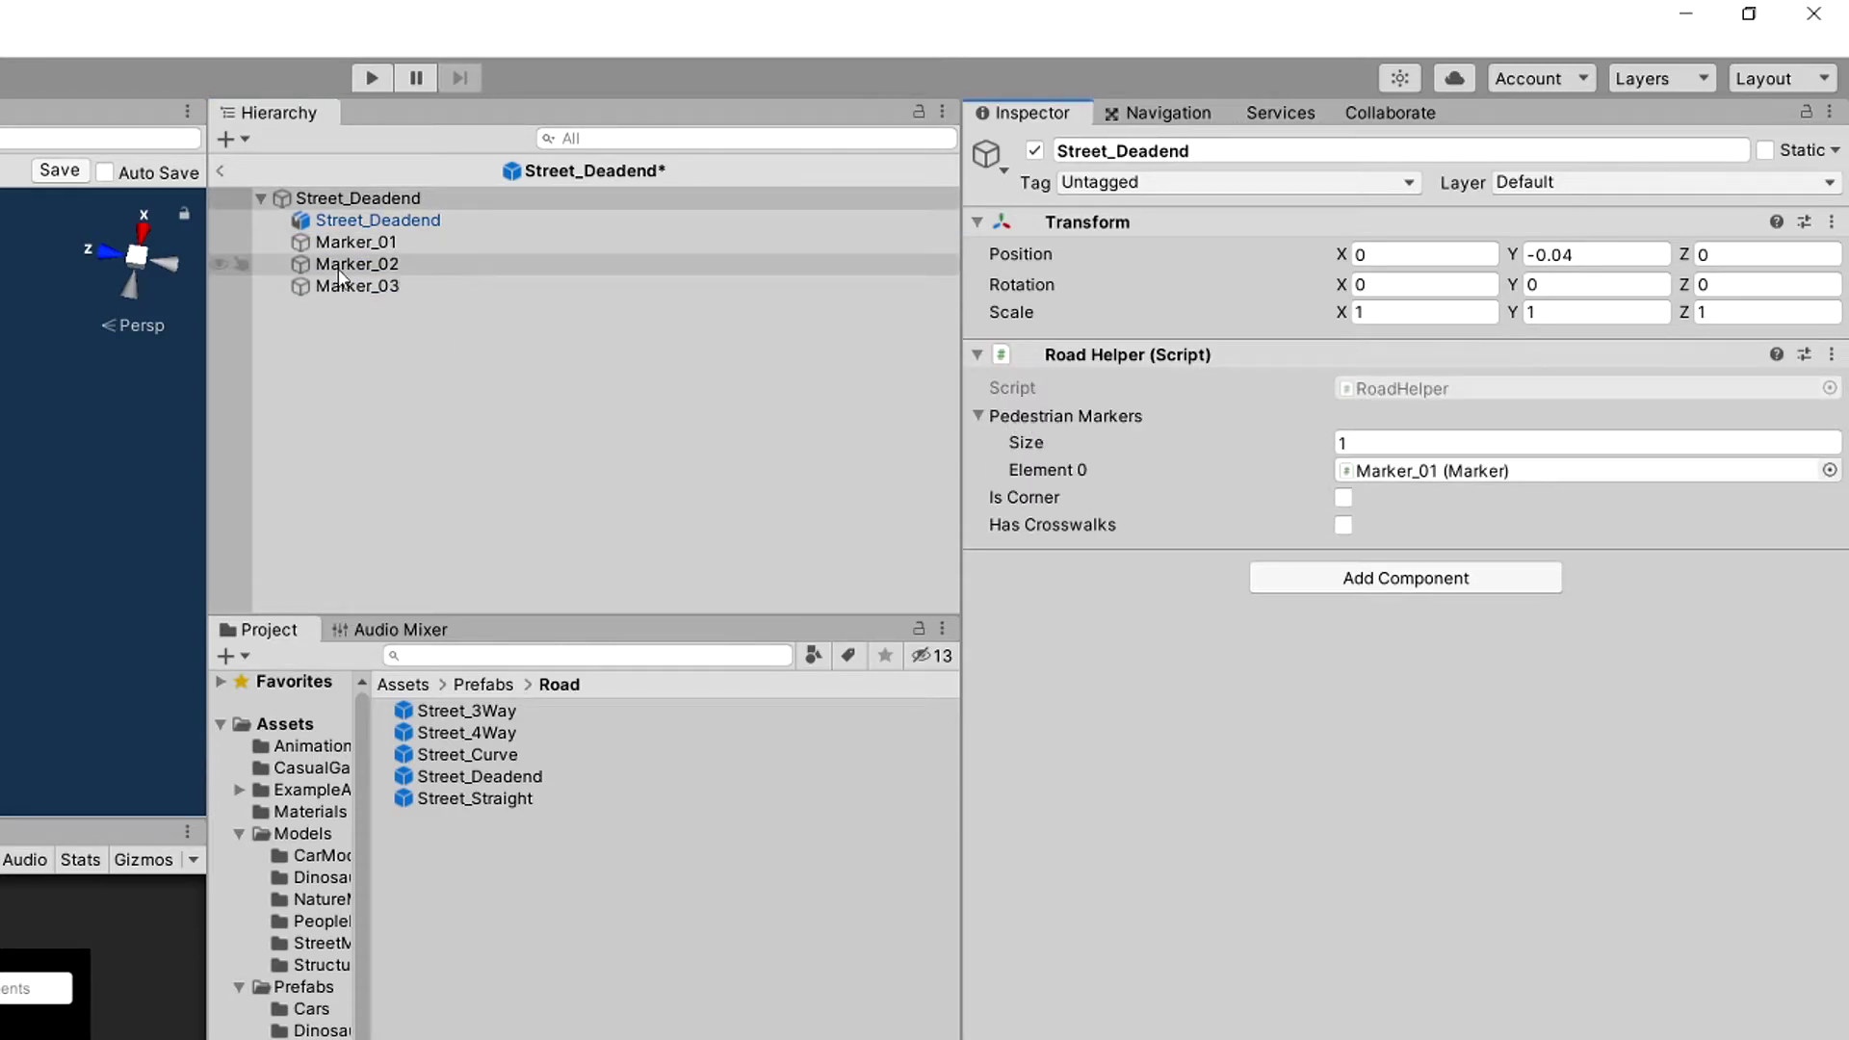
pyautogui.moveTo(338, 269); pyautogui.dragTo(1065, 412)
pyautogui.click(354, 265)
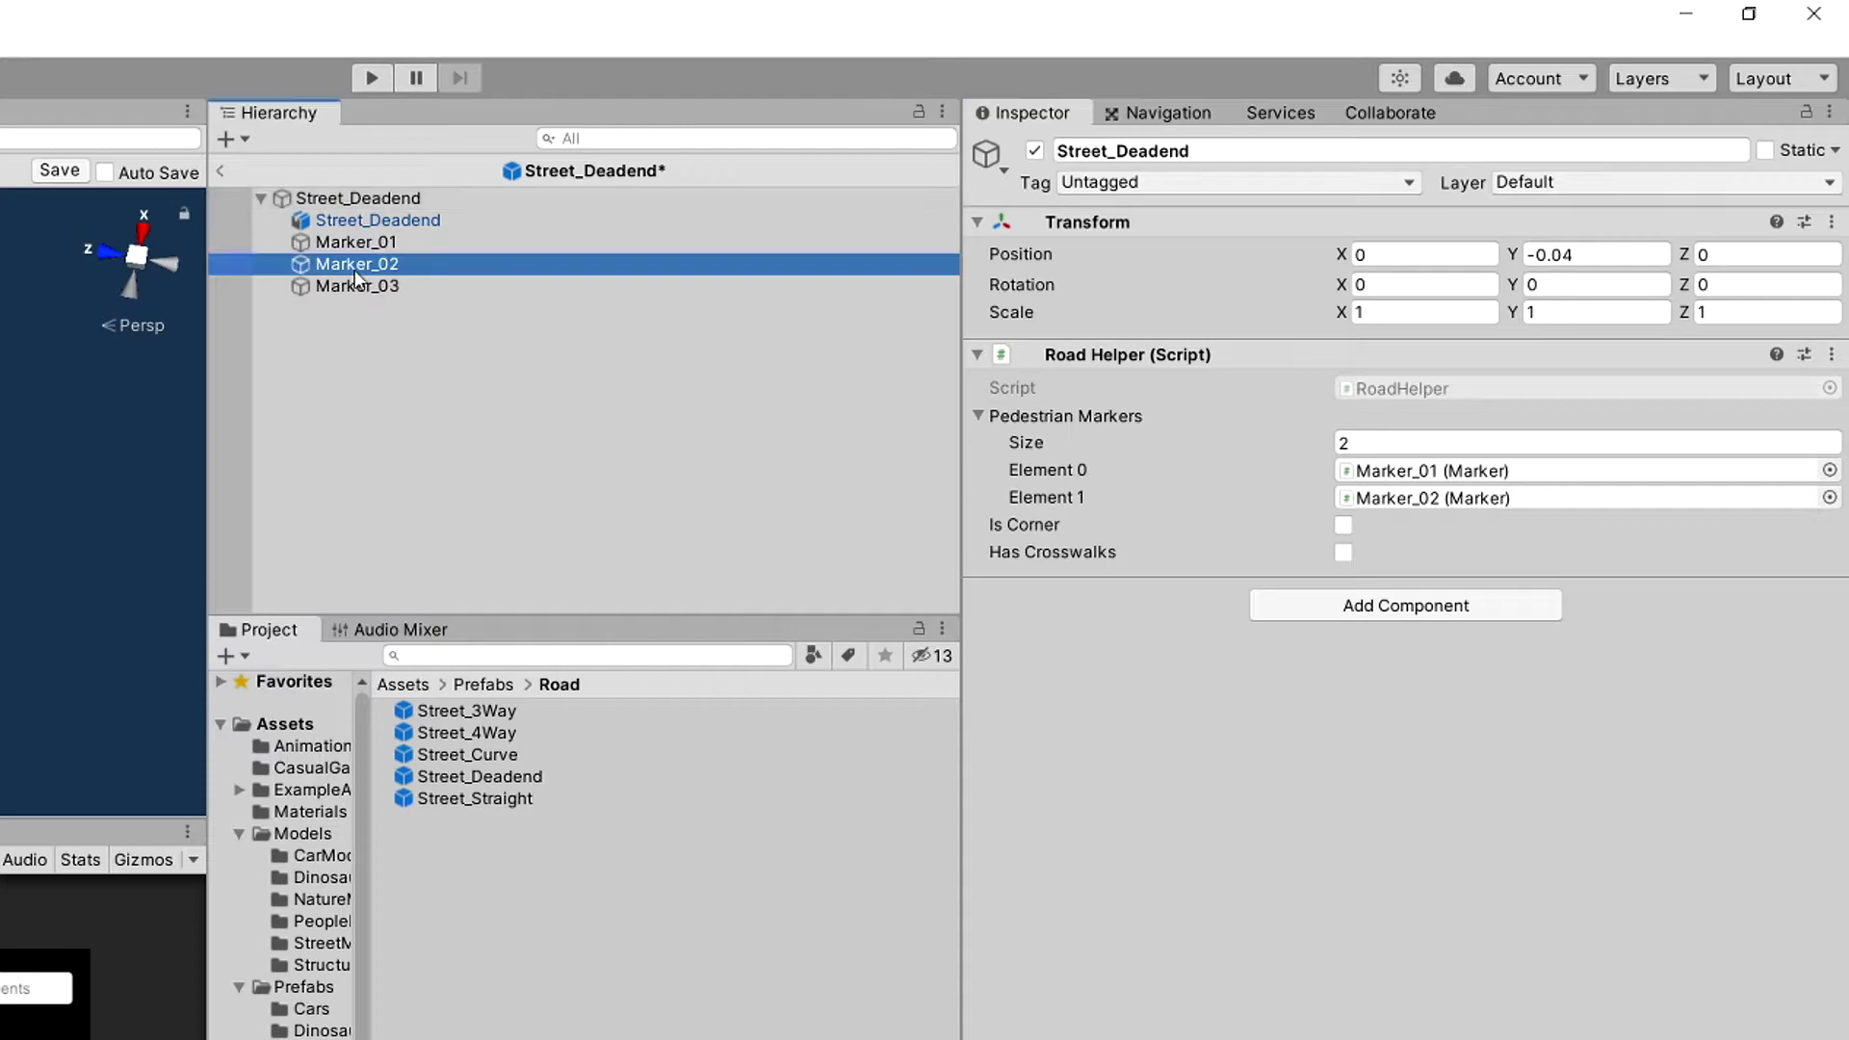
pyautogui.click(371, 222)
pyautogui.click(366, 197)
pyautogui.moveTo(372, 286)
pyautogui.mouseDown()
pyautogui.moveTo(1108, 438)
pyautogui.moveTo(1108, 422)
pyautogui.mouseUp()
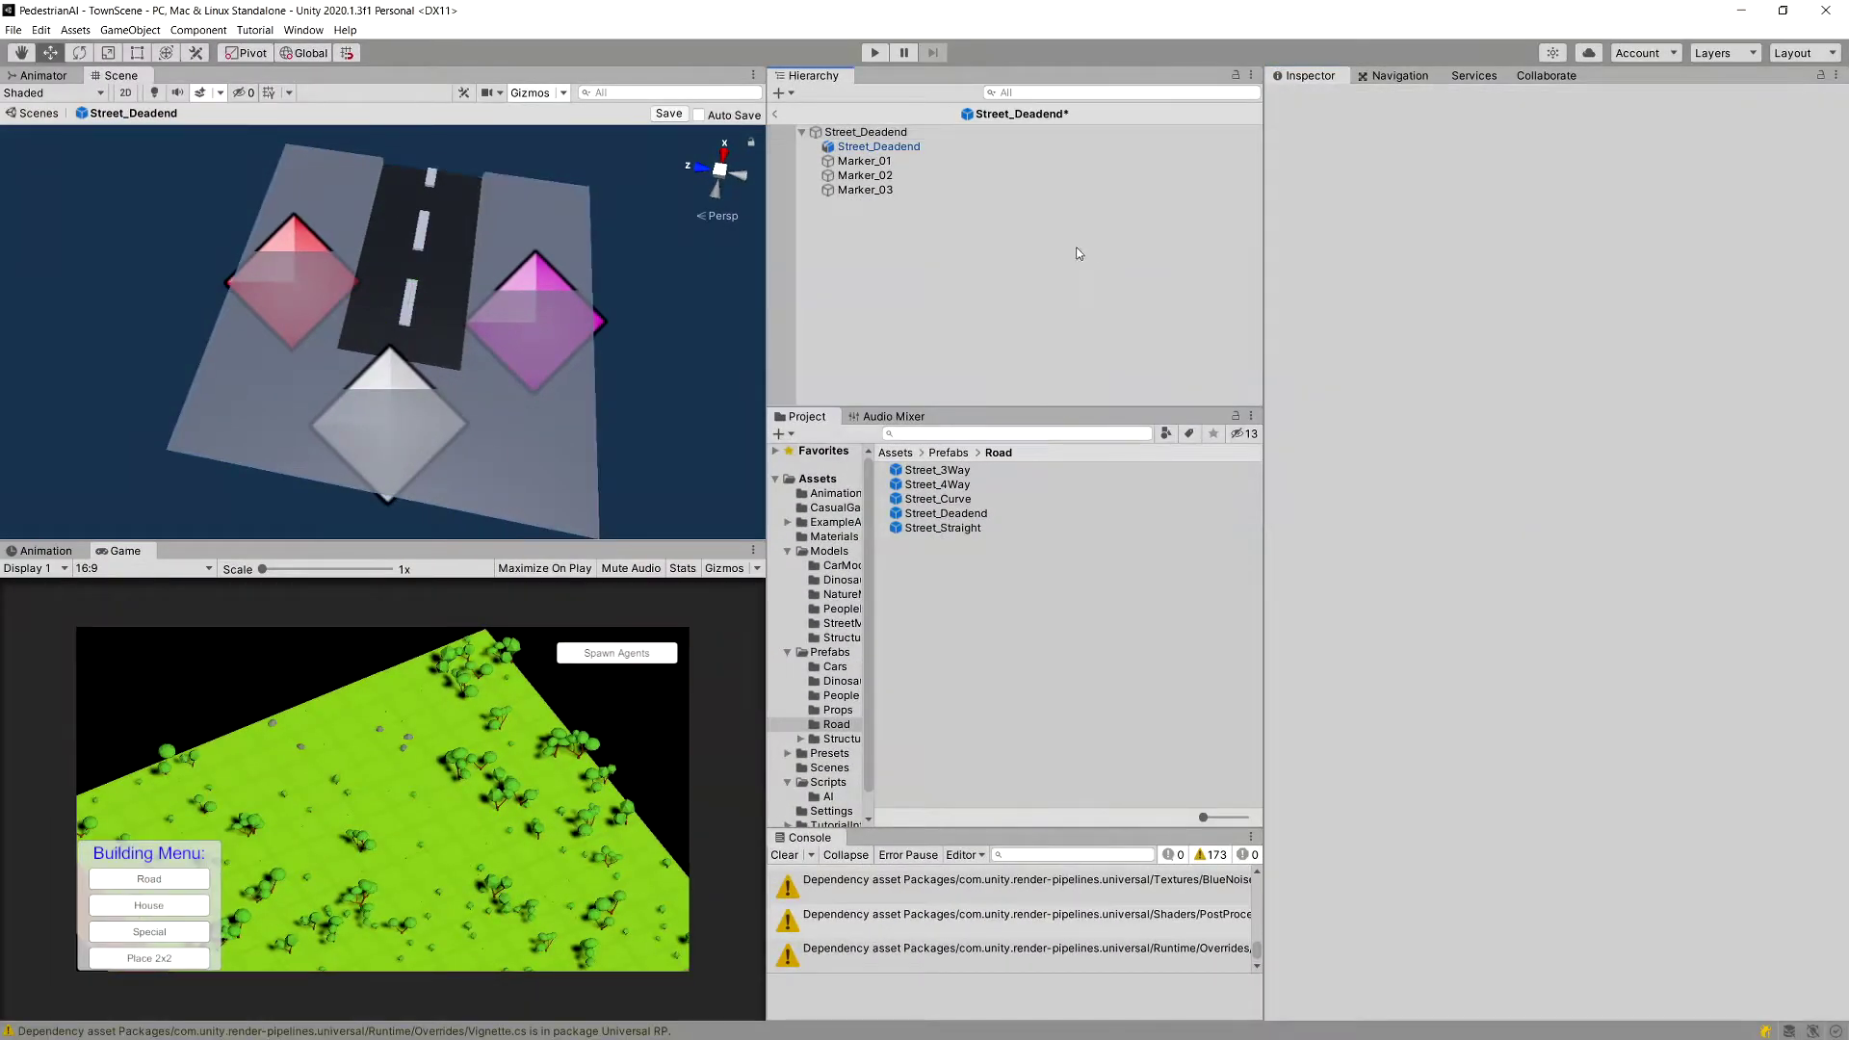
pyautogui.hotkey('ctrl', 's')
# Copy the three Street_Deadend markers into the Street_Curve prefab and remove Marker_03 there.
pyautogui.click(900, 161)
pyautogui.keyDown('shift'); pyautogui.click(895, 189); pyautogui.keyUp('shift')
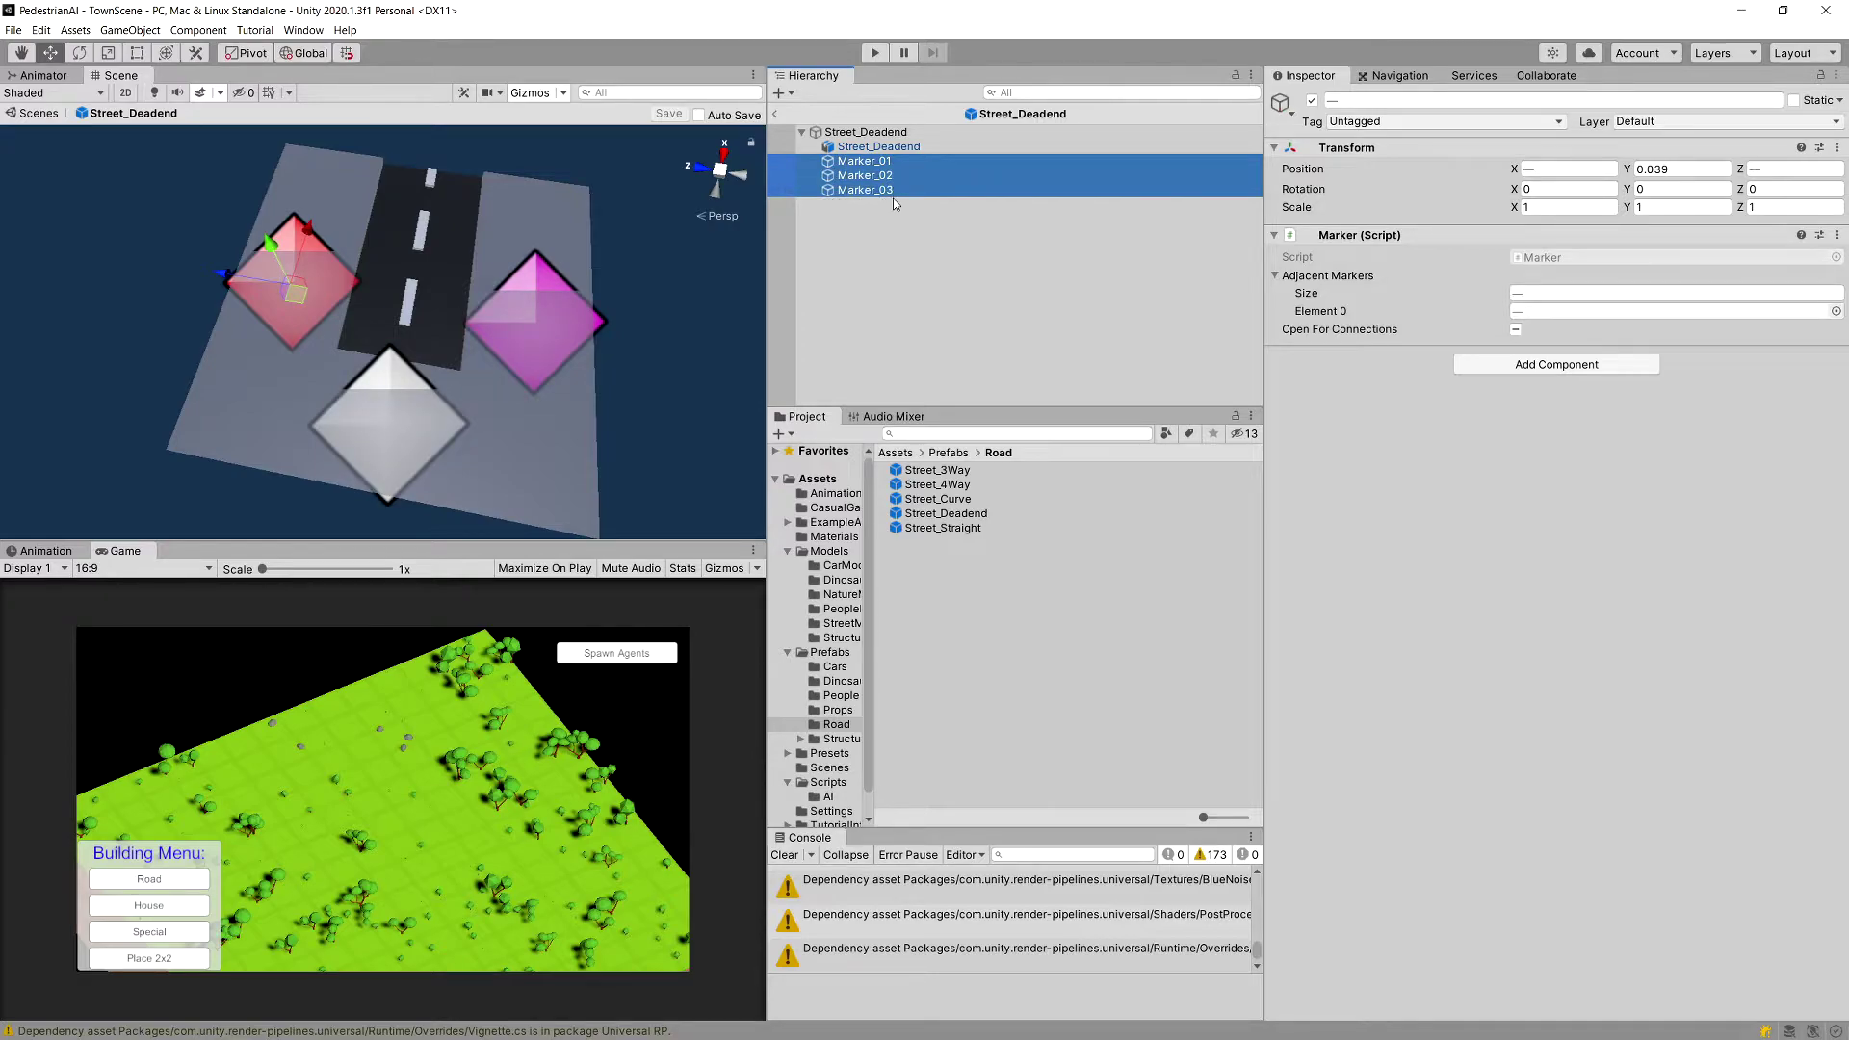
pyautogui.doubleClick(937, 499)
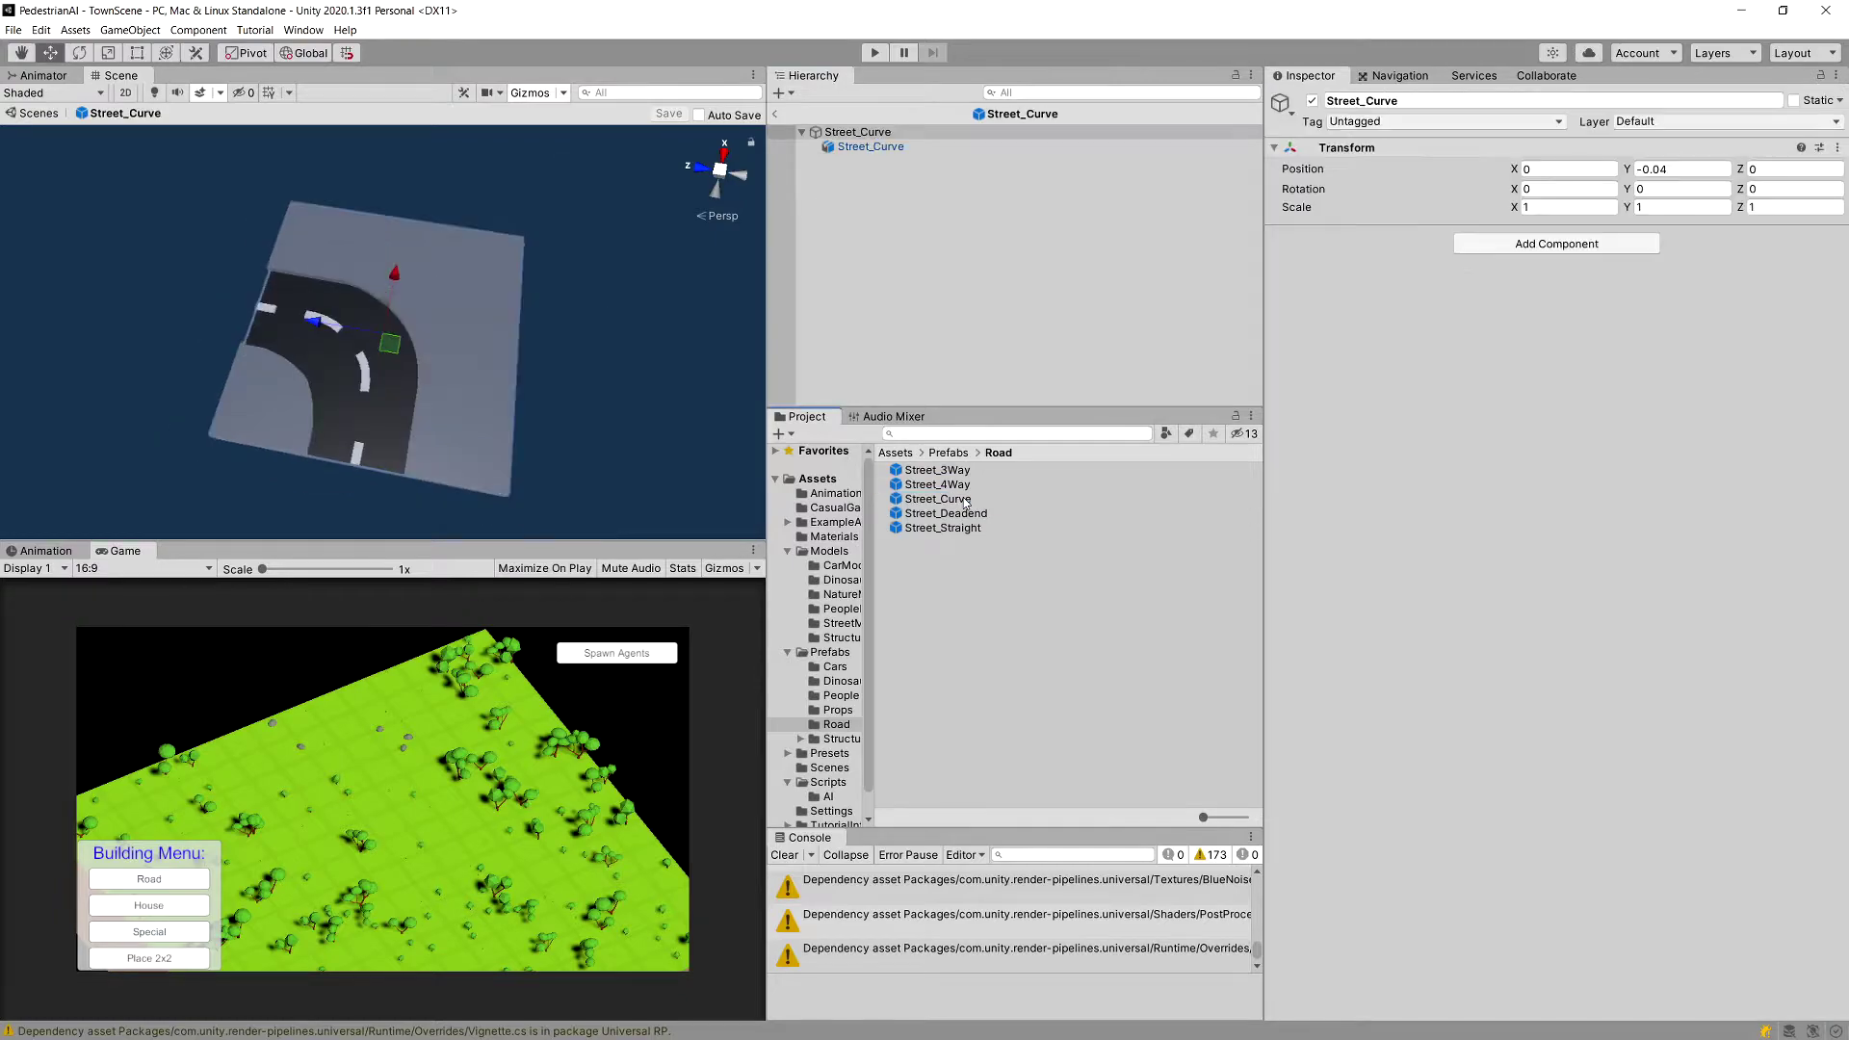
pyautogui.click(887, 135)
pyautogui.hotkey('ctrl', 'v')
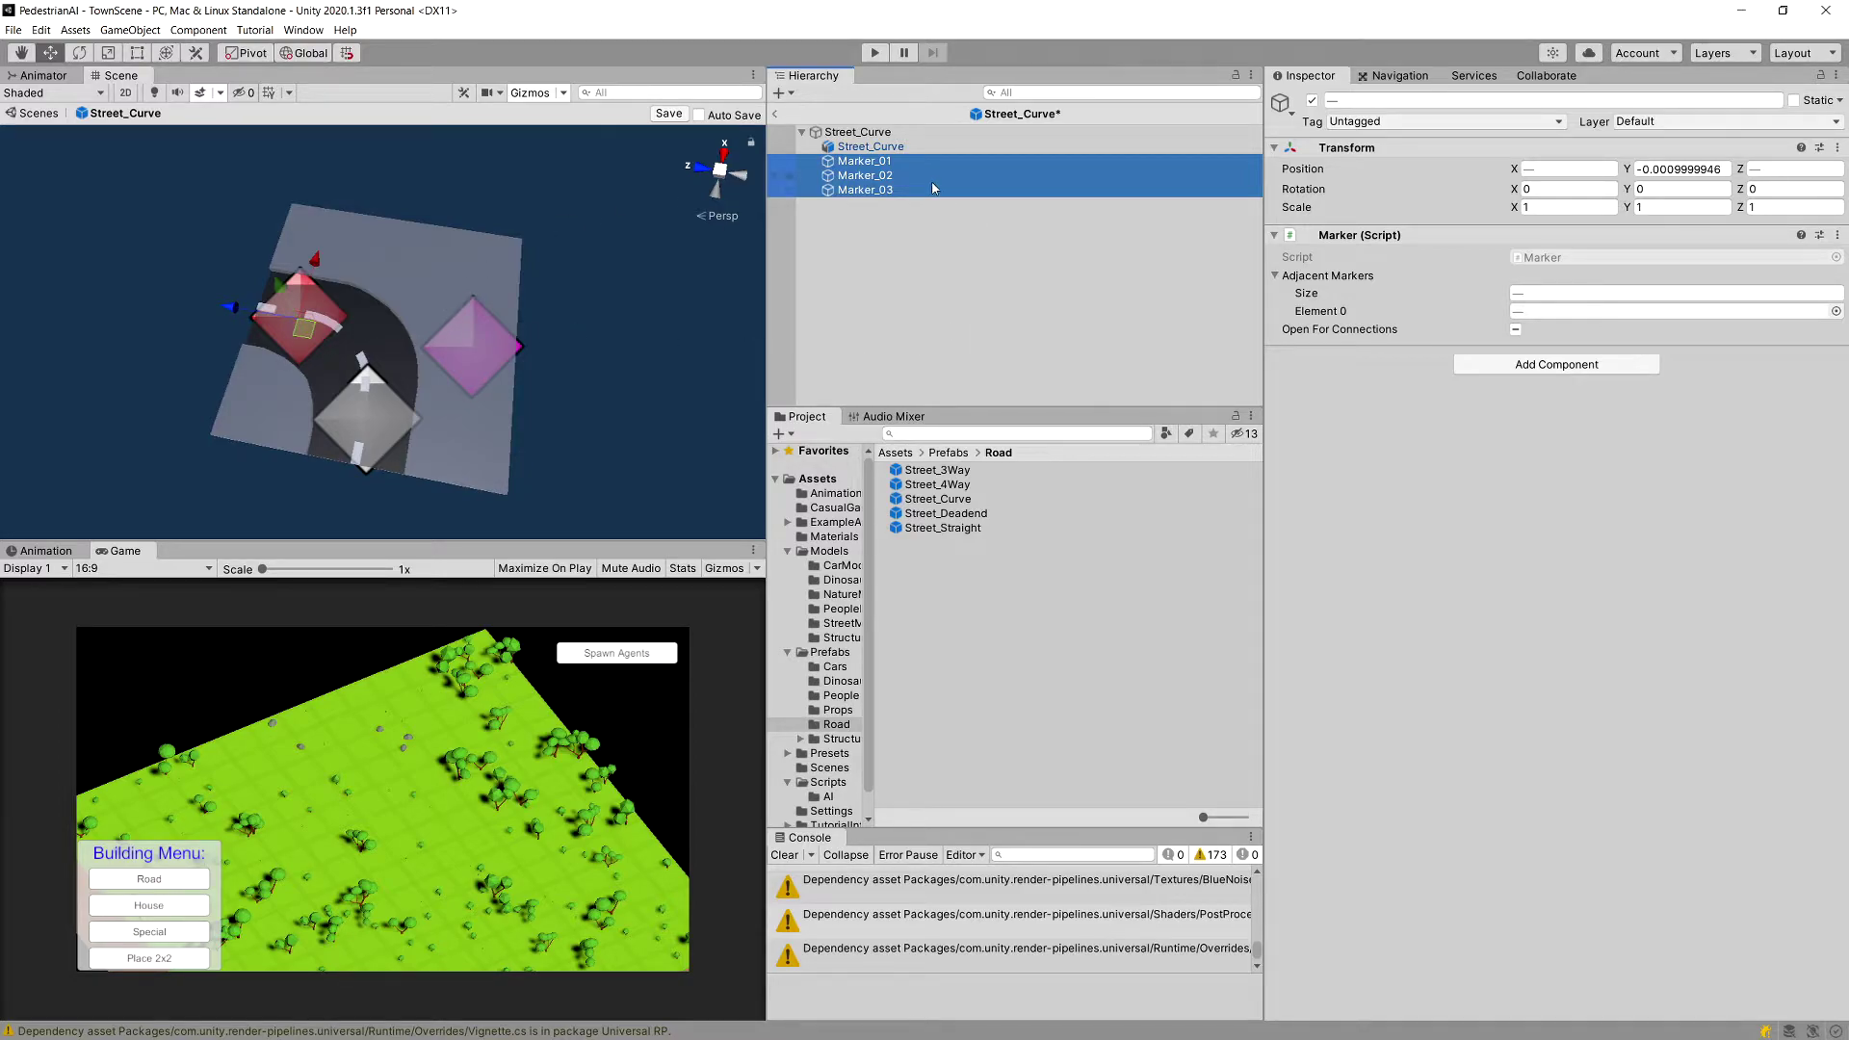
pyautogui.hotkey('ctrl', 'z')
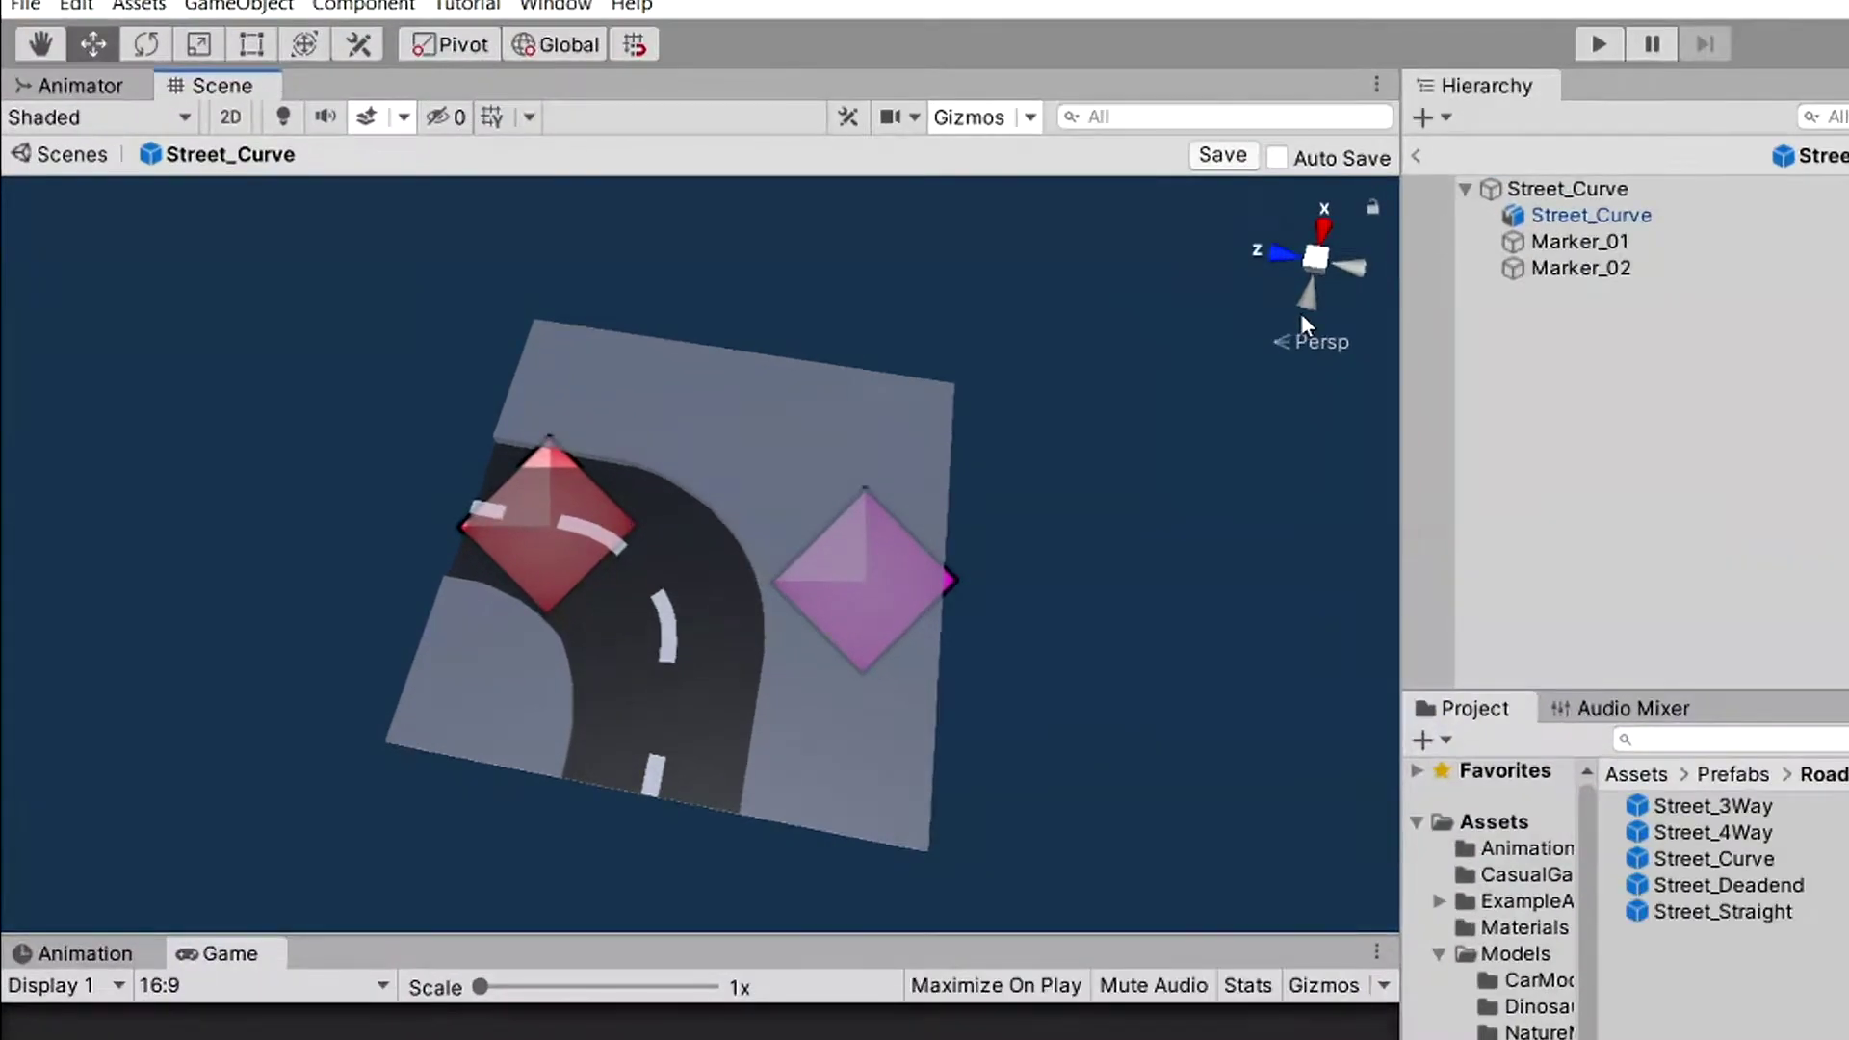
# Move Marker_01 onto the small sidewalk corner on the inner side of the curve.
pyautogui.click(714, 191)
pyautogui.click(743, 174)
pyautogui.click(718, 191)
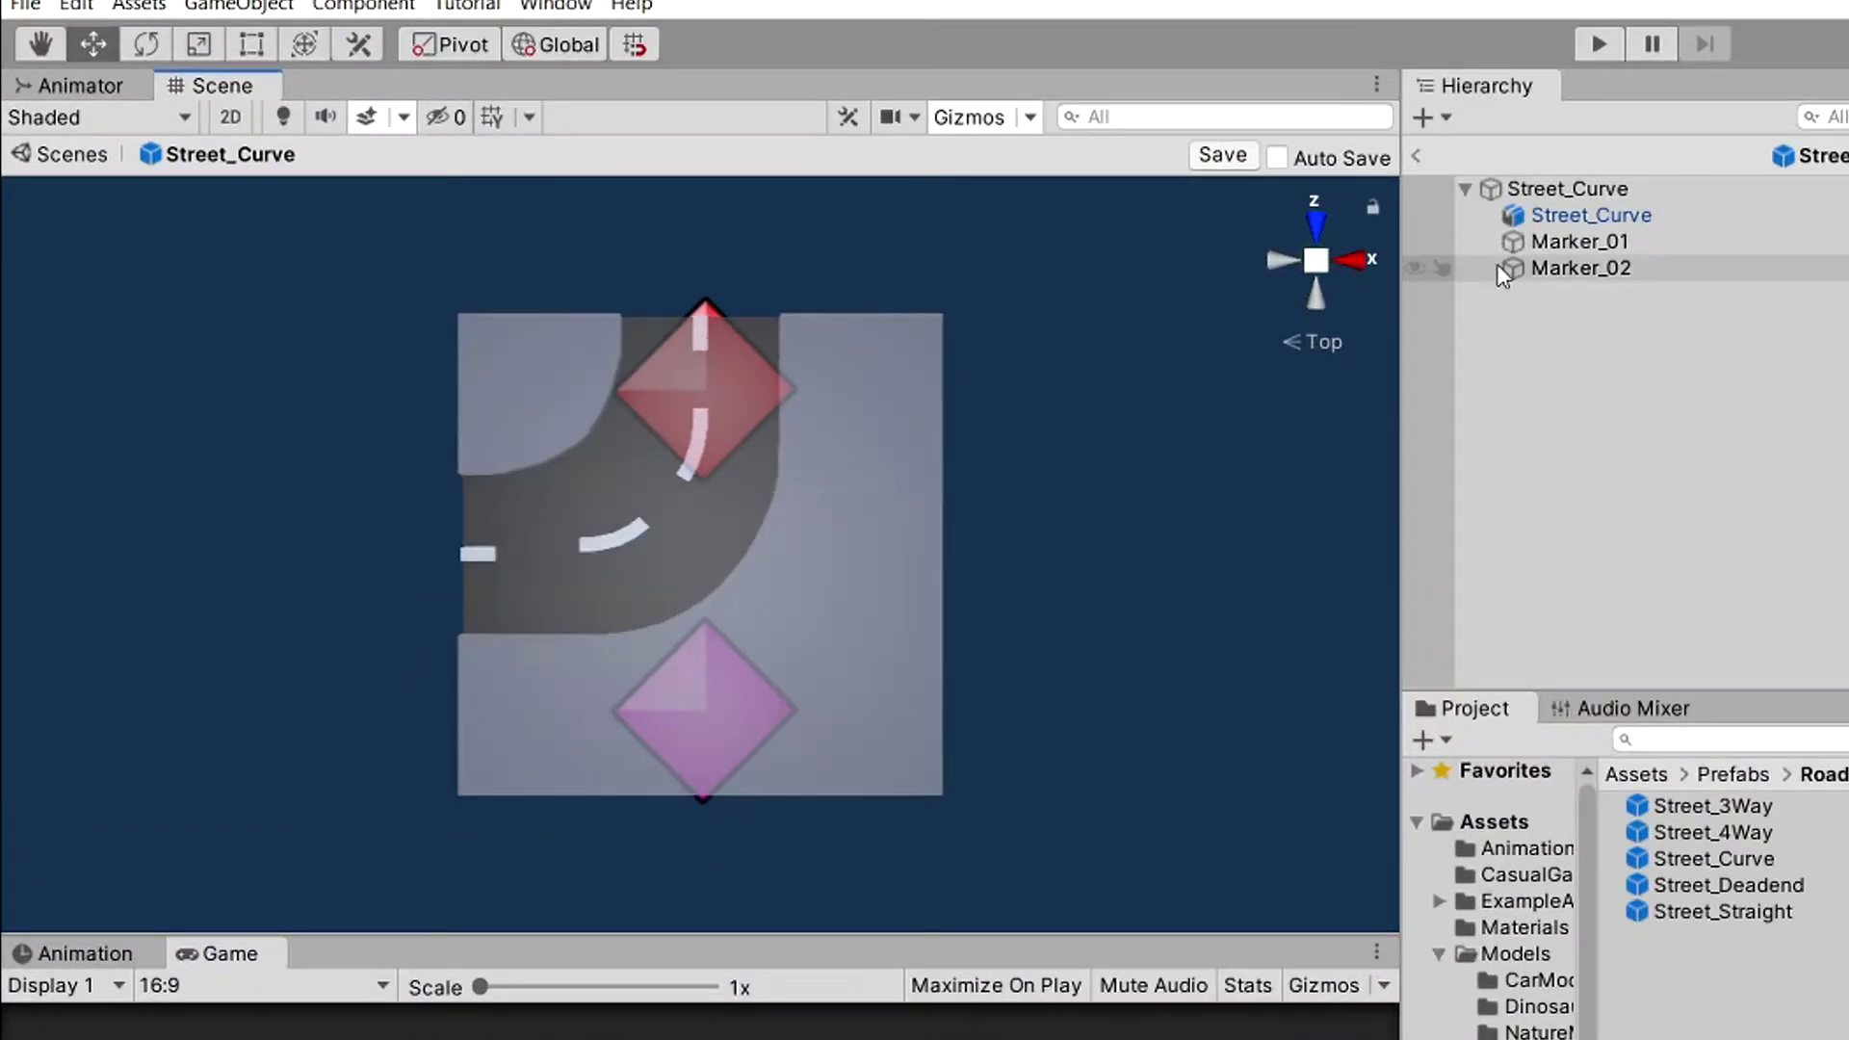
pyautogui.click(1579, 242)
pyautogui.moveTo(452, 254); pyautogui.dragTo(305, 193)
# Move Marker_02 onto the outer sidewalk corner of the curve, at about X 0.238 and Z -0.217.
pyautogui.click(862, 175)
pyautogui.moveTo(452, 421); pyautogui.dragTo(529, 421)
pyautogui.moveTo(484, 358); pyautogui.dragTo(481, 327)
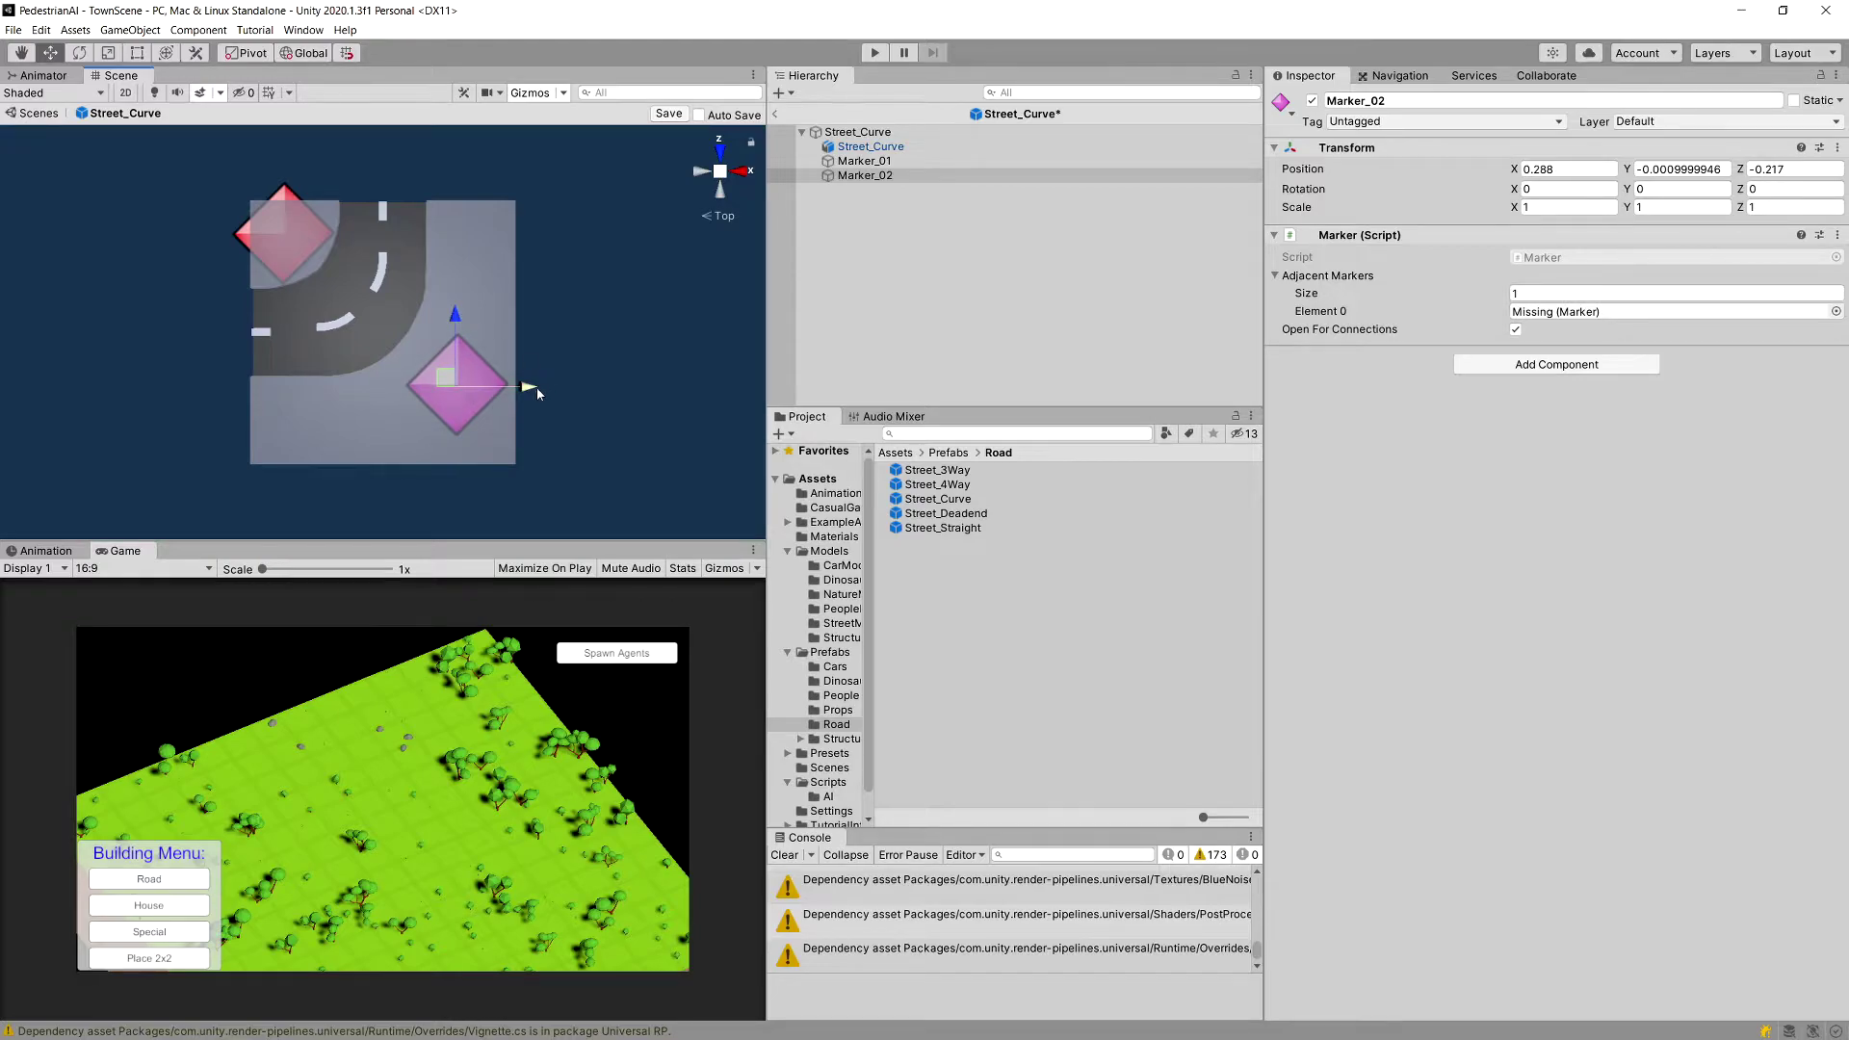
pyautogui.moveTo(535, 387); pyautogui.dragTo(522, 388)
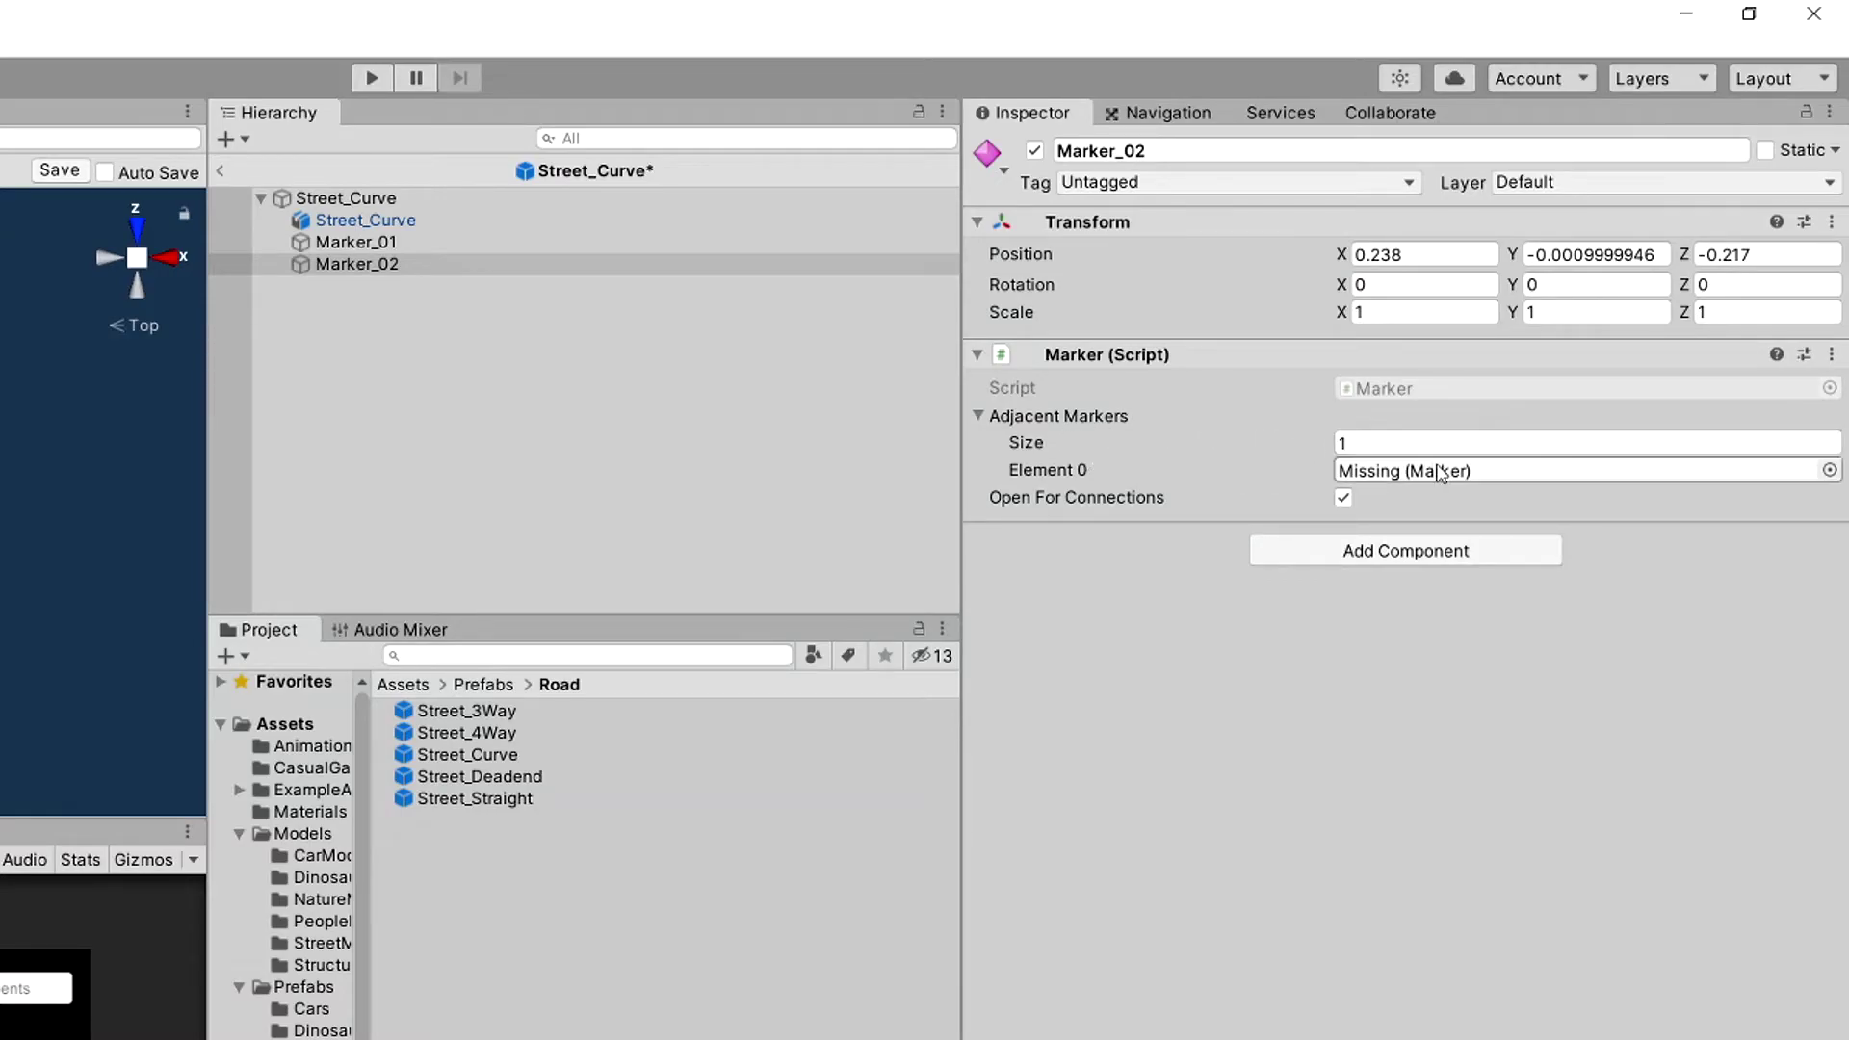
# Set the Adjacent Markers list size to 0 on both Marker_02 and Marker_01 of Street_Curve.
pyautogui.click(1414, 443)
pyautogui.write('0')
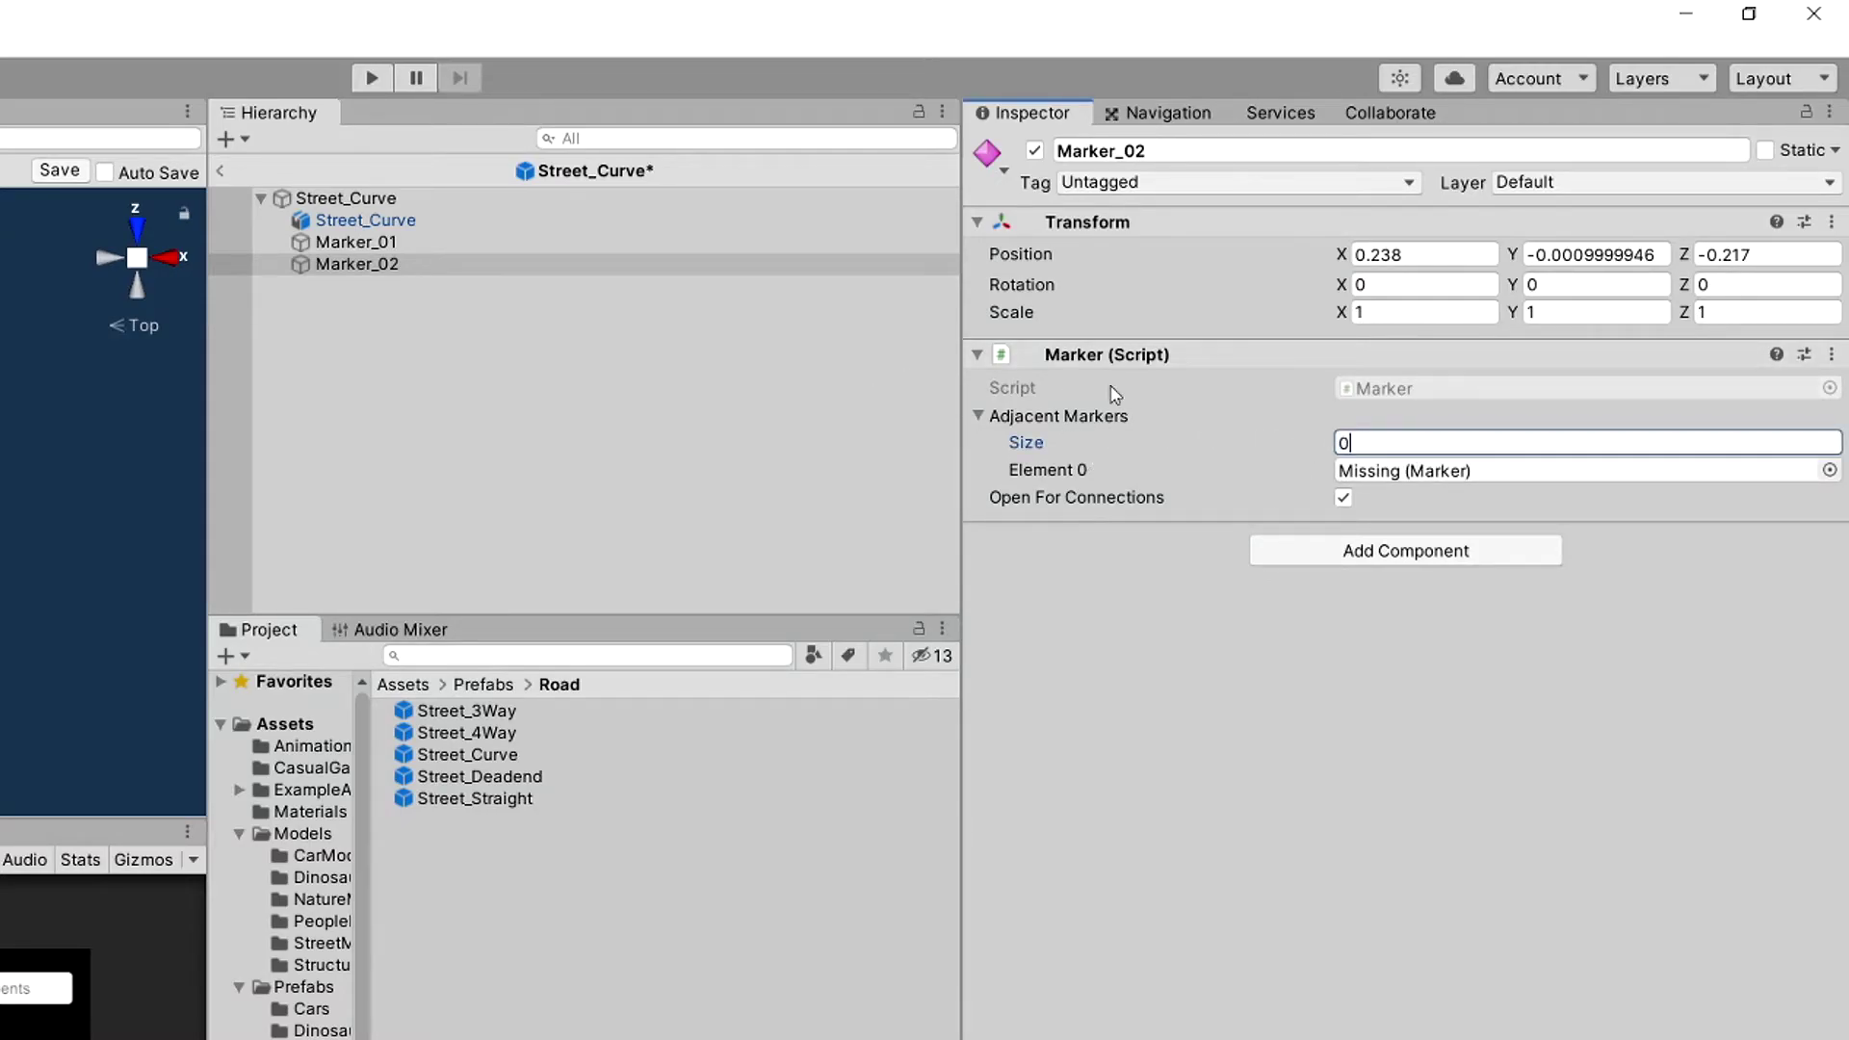
pyautogui.click(352, 242)
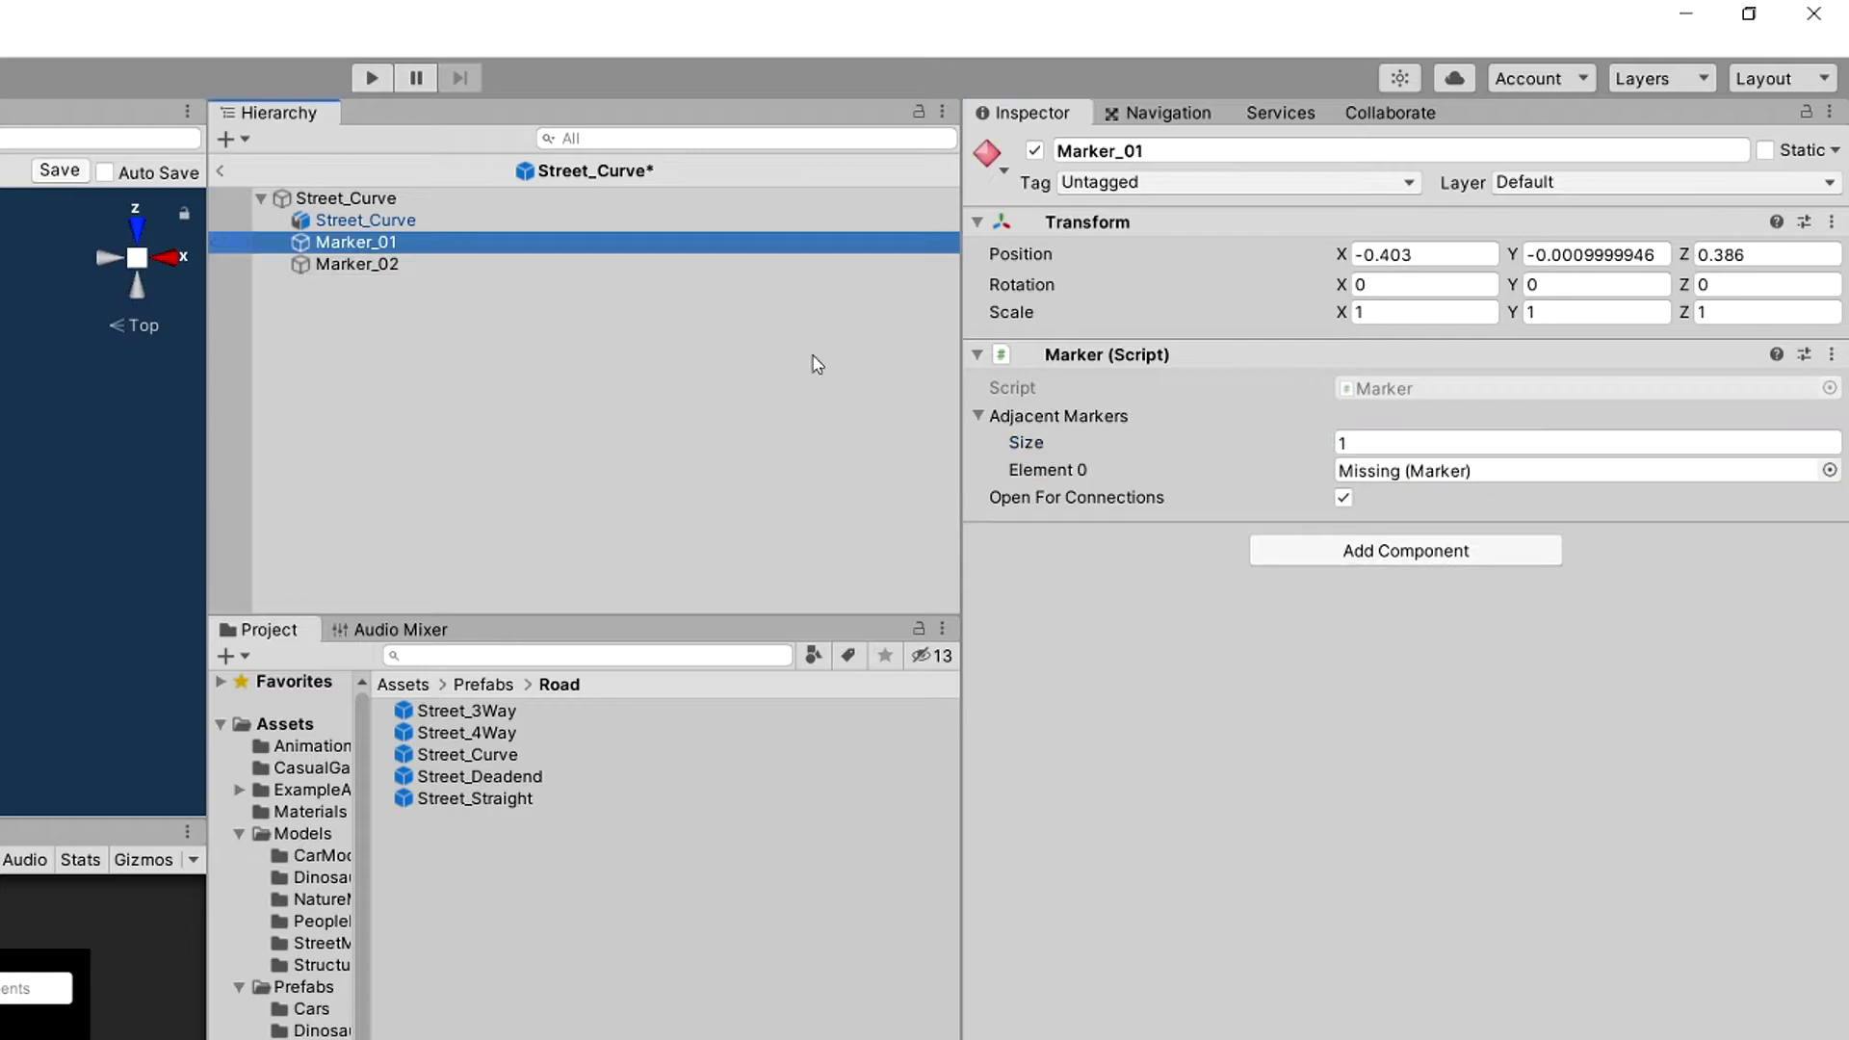
pyautogui.click(1422, 443)
pyautogui.write('0')
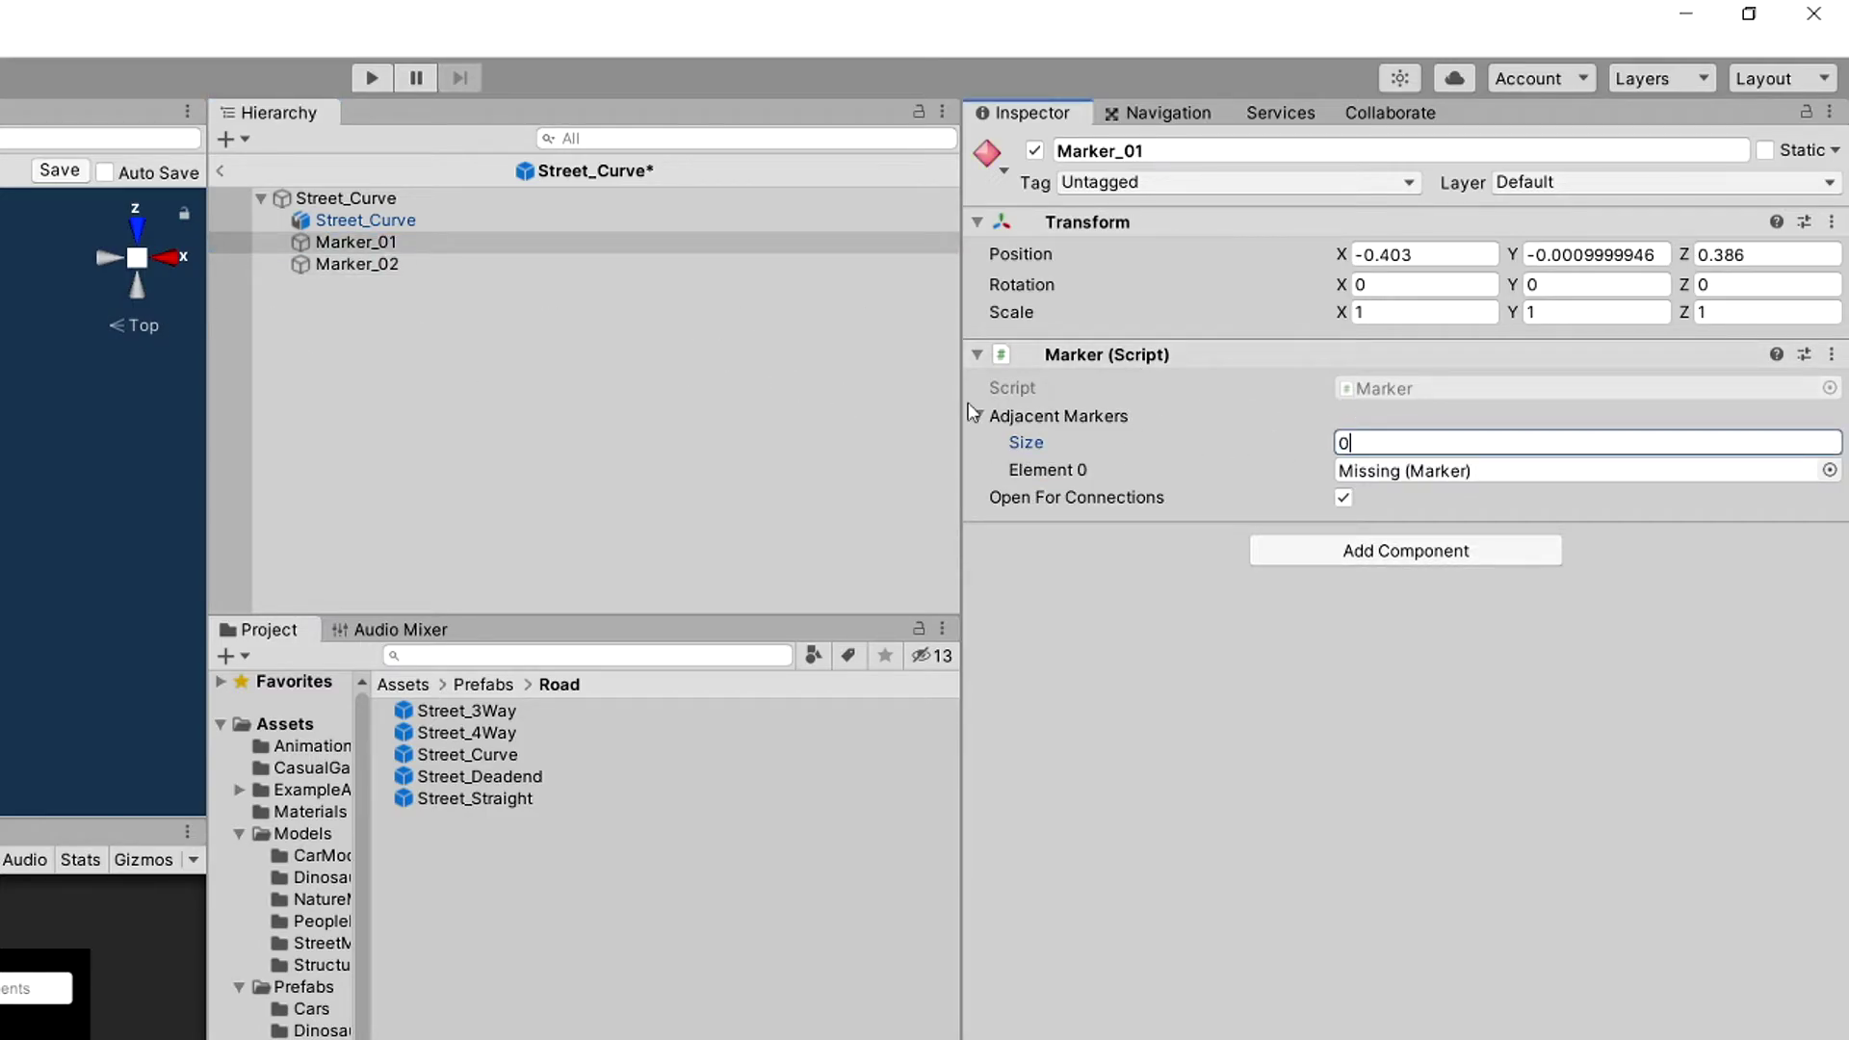
pyautogui.press('Return')
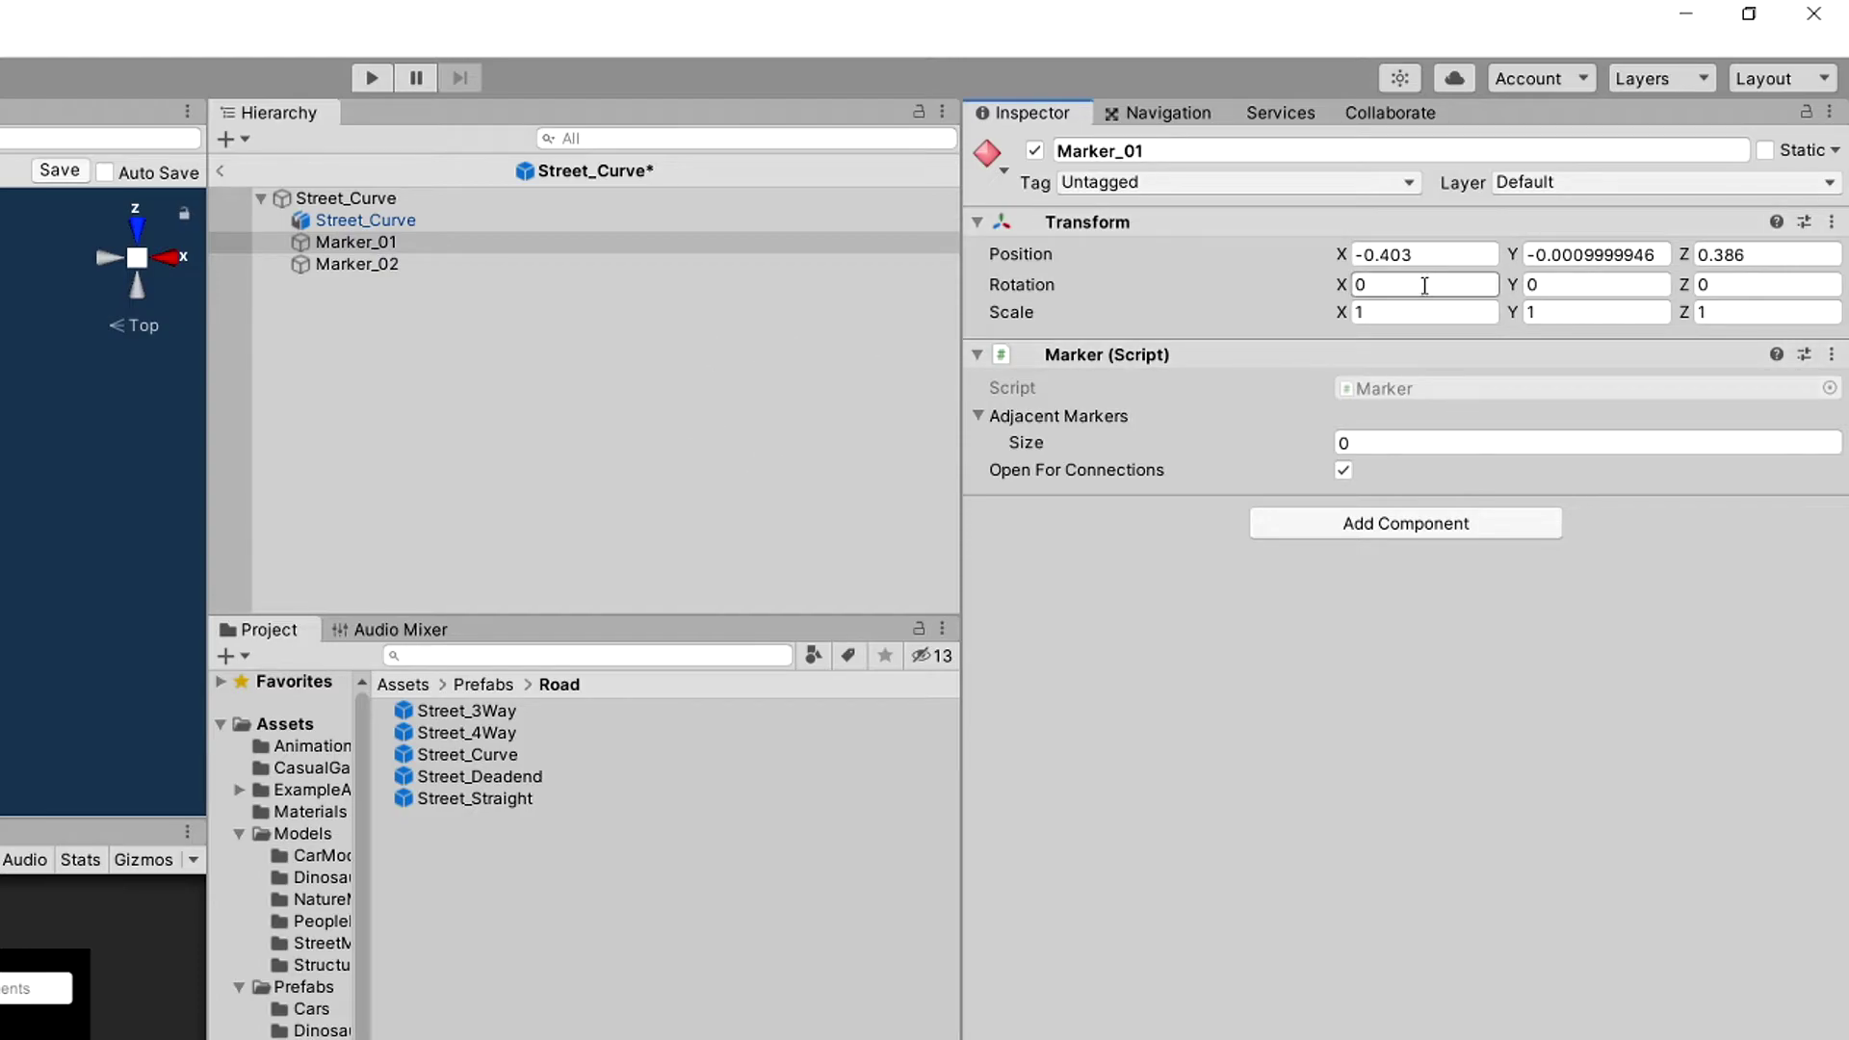
# Set Marker_01's position to X -0.4 and Z 0.4.
pyautogui.click(1570, 256)
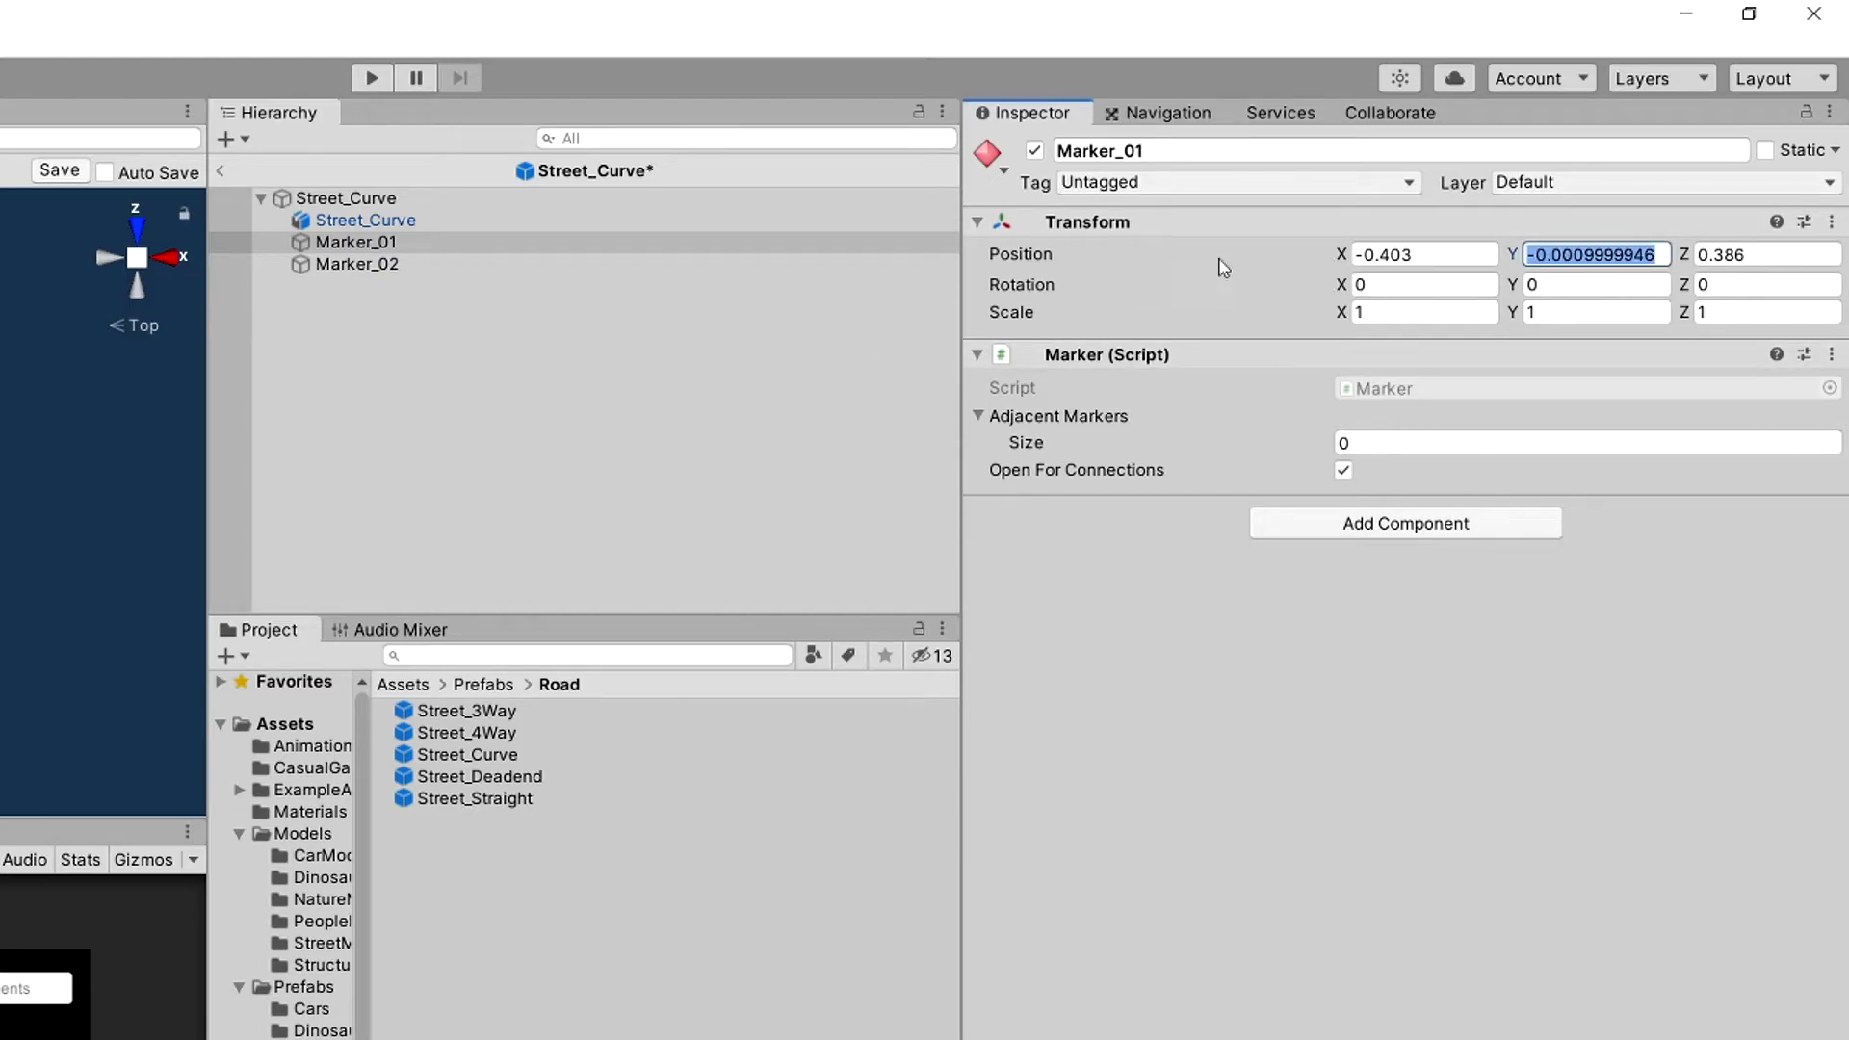
pyautogui.moveTo(1412, 255); pyautogui.dragTo(1389, 258)
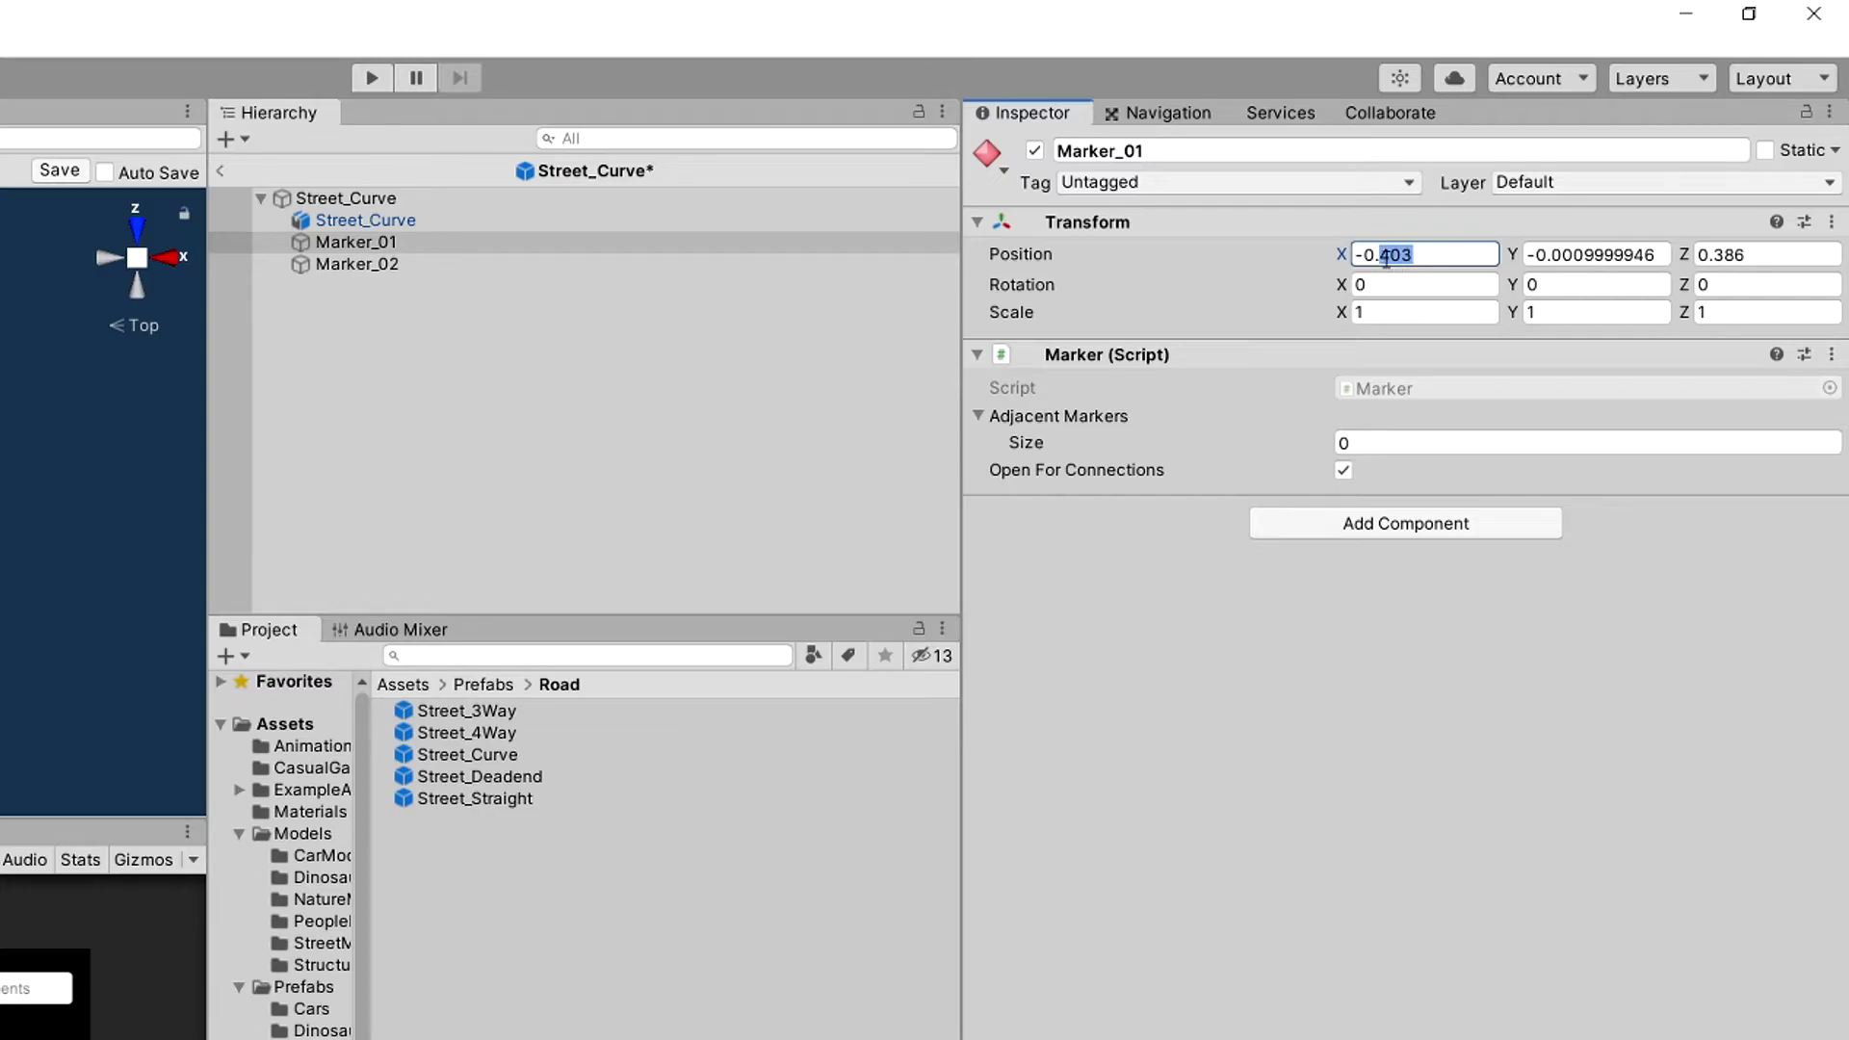
pyautogui.press('BackSpace')
pyautogui.moveTo(1744, 255); pyautogui.dragTo(1713, 256)
pyautogui.write('4')
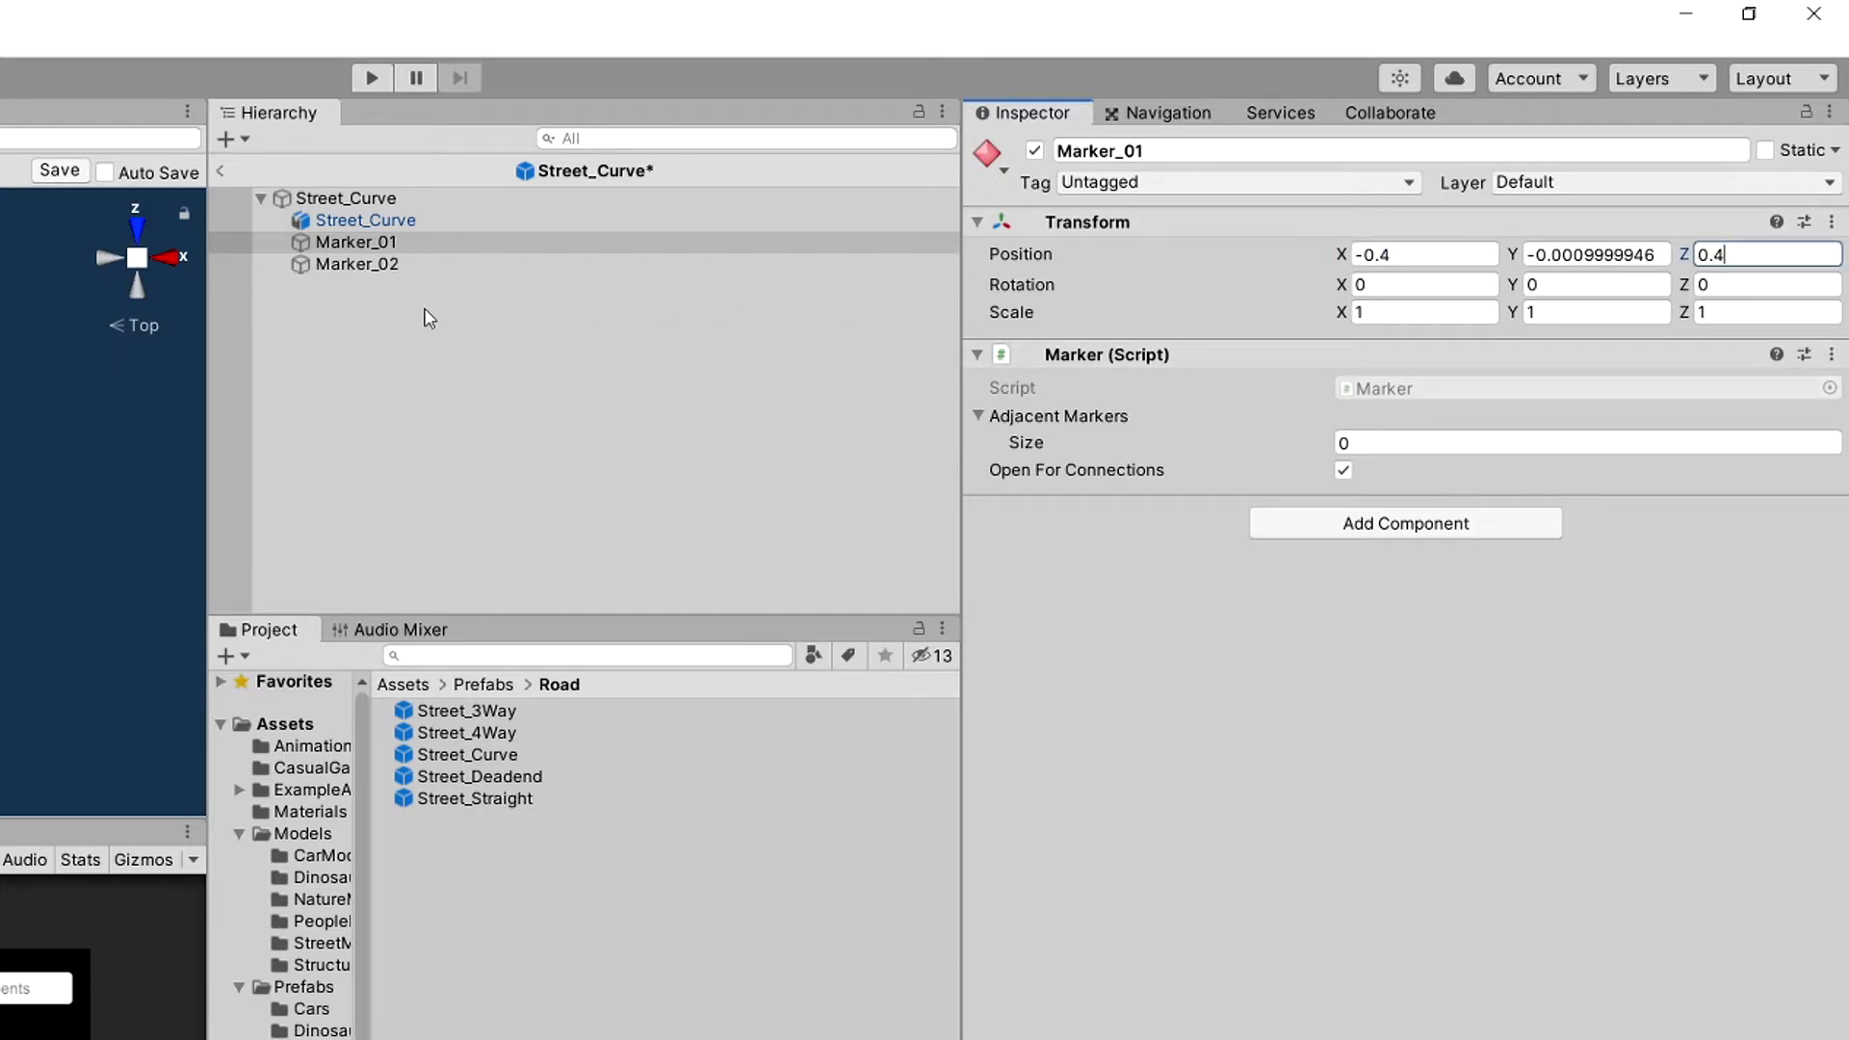
# Set Marker_02's position to X 0.2 and Z -0.2.
pyautogui.click(518, 265)
pyautogui.moveTo(1406, 255); pyautogui.dragTo(1380, 255)
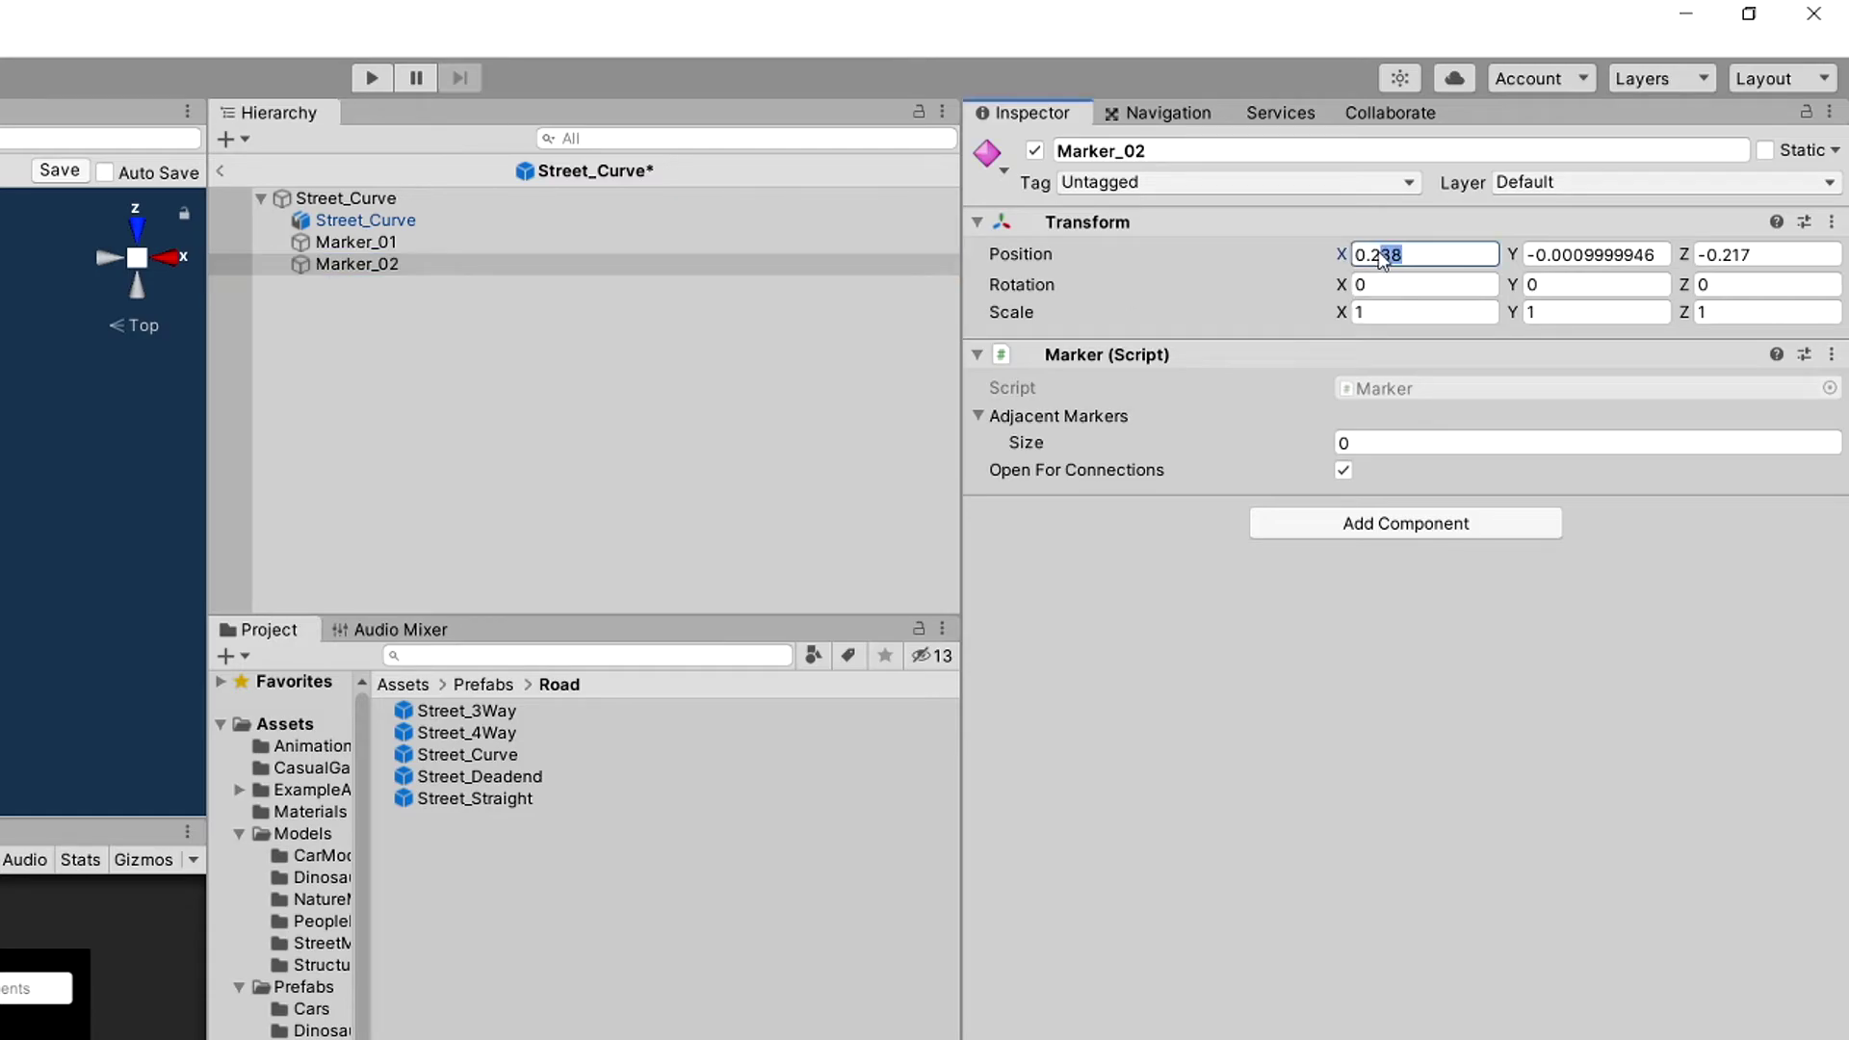
pyautogui.press('BackSpace')
pyautogui.click(1753, 257)
pyautogui.moveTo(1753, 257); pyautogui.dragTo(1733, 254)
pyautogui.press('BackSpace')
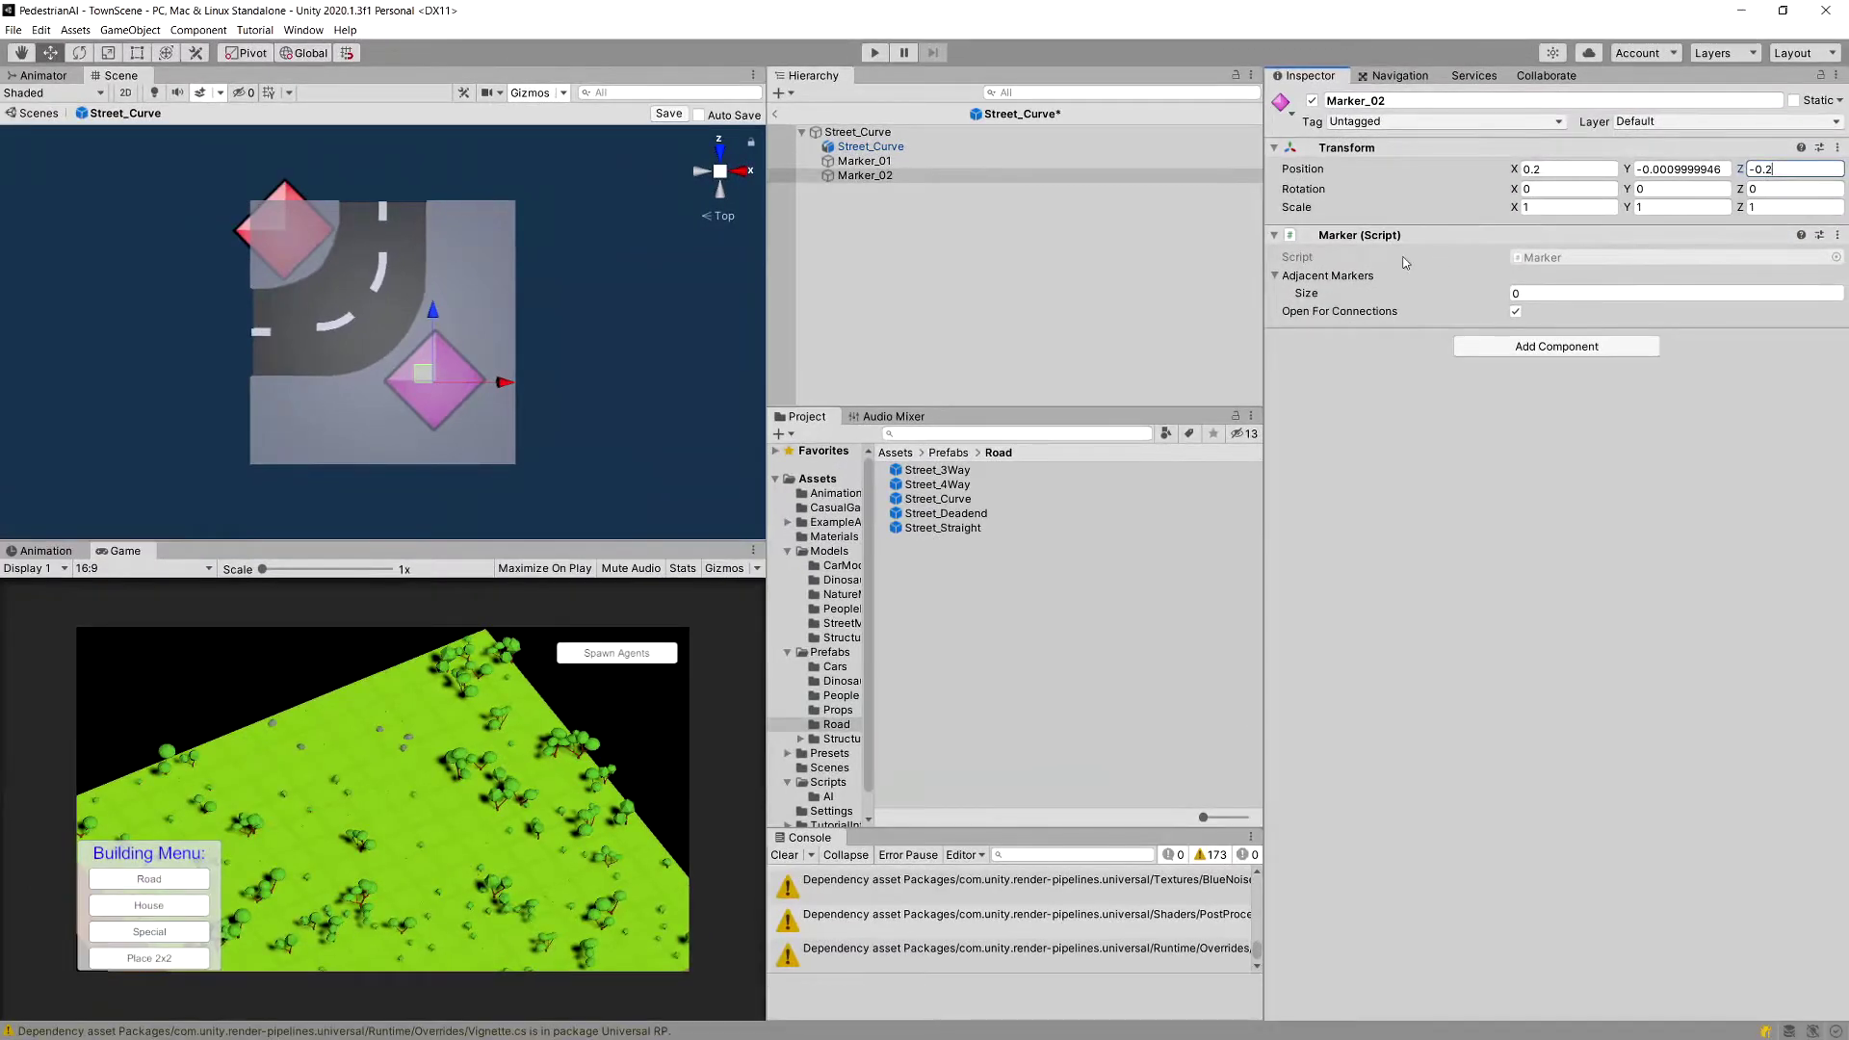
# Raise Marker_01 and Marker_02 together to the top surface of the road piece, at about Y 0.064.
pyautogui.keyDown('alt'); pyautogui.moveTo(412, 428); pyautogui.dragTo(584, 242); pyautogui.keyUp('alt')
pyautogui.click(748, 164)
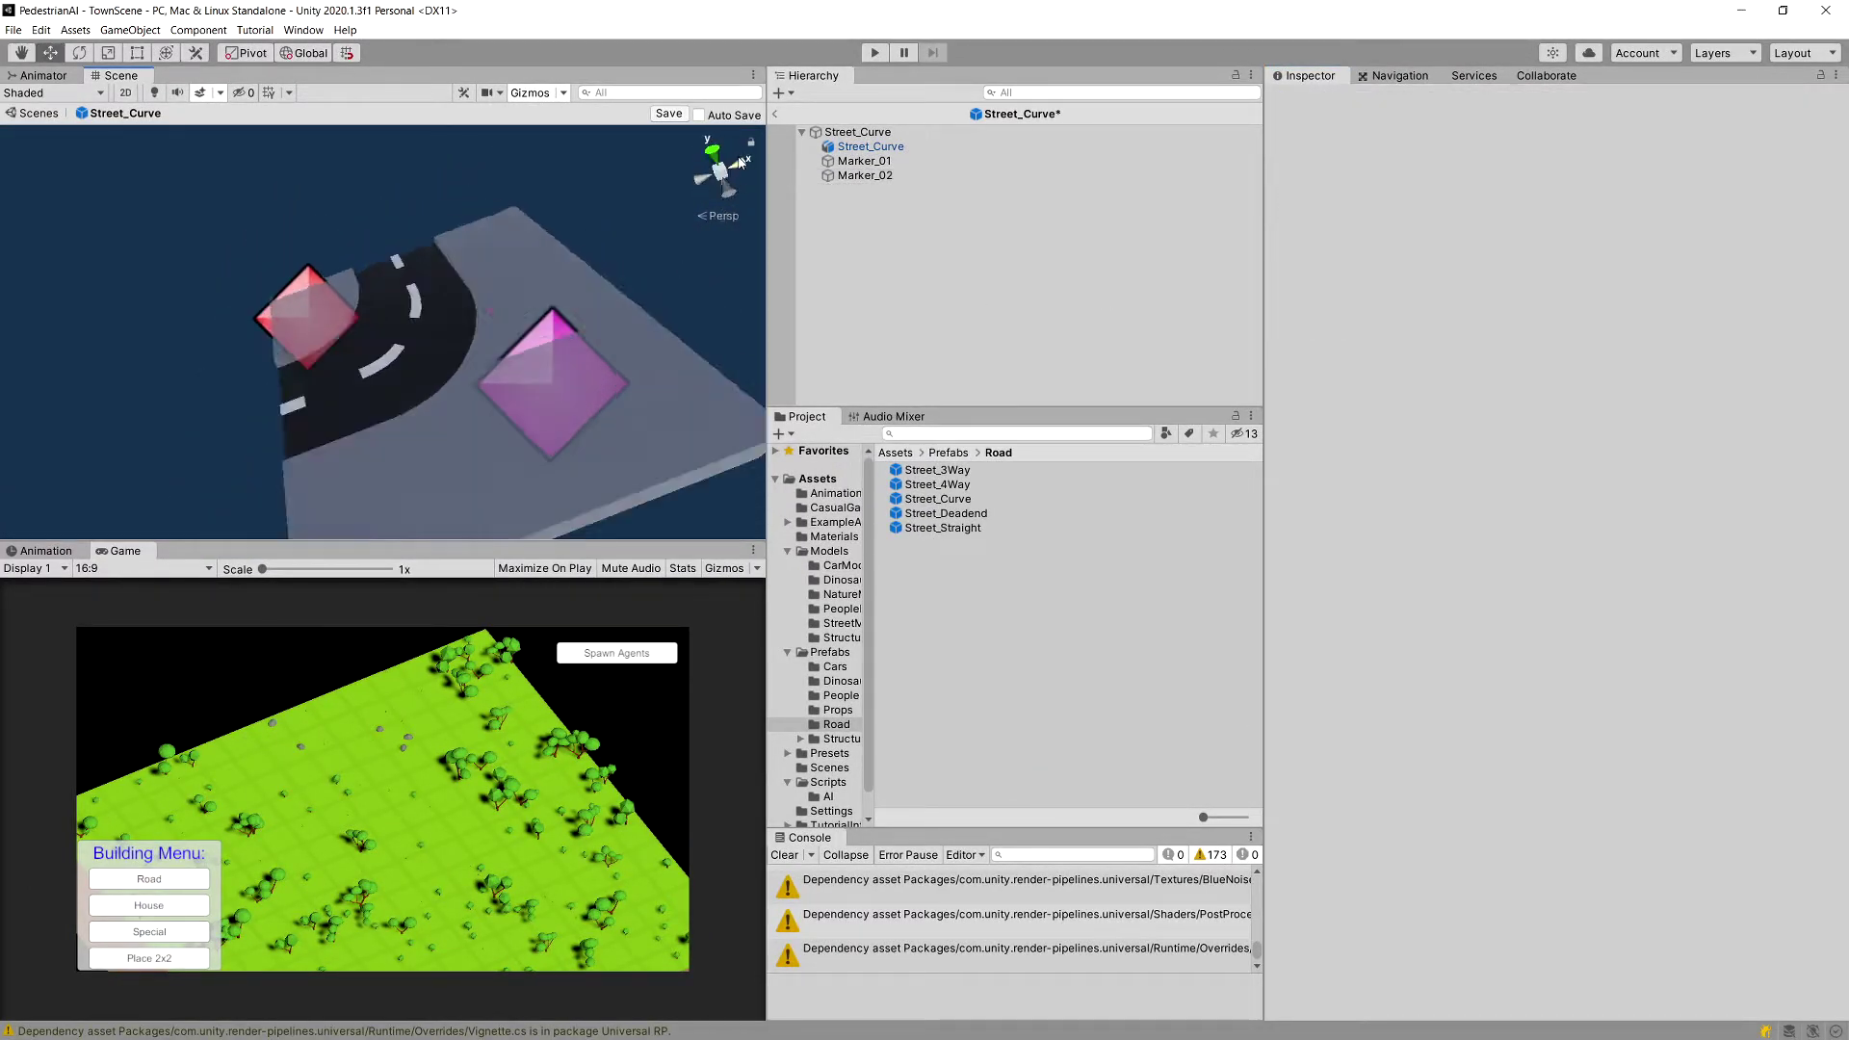
pyautogui.click(738, 154)
pyautogui.moveTo(372, 363); pyautogui.dragTo(403, 450, button='middle')
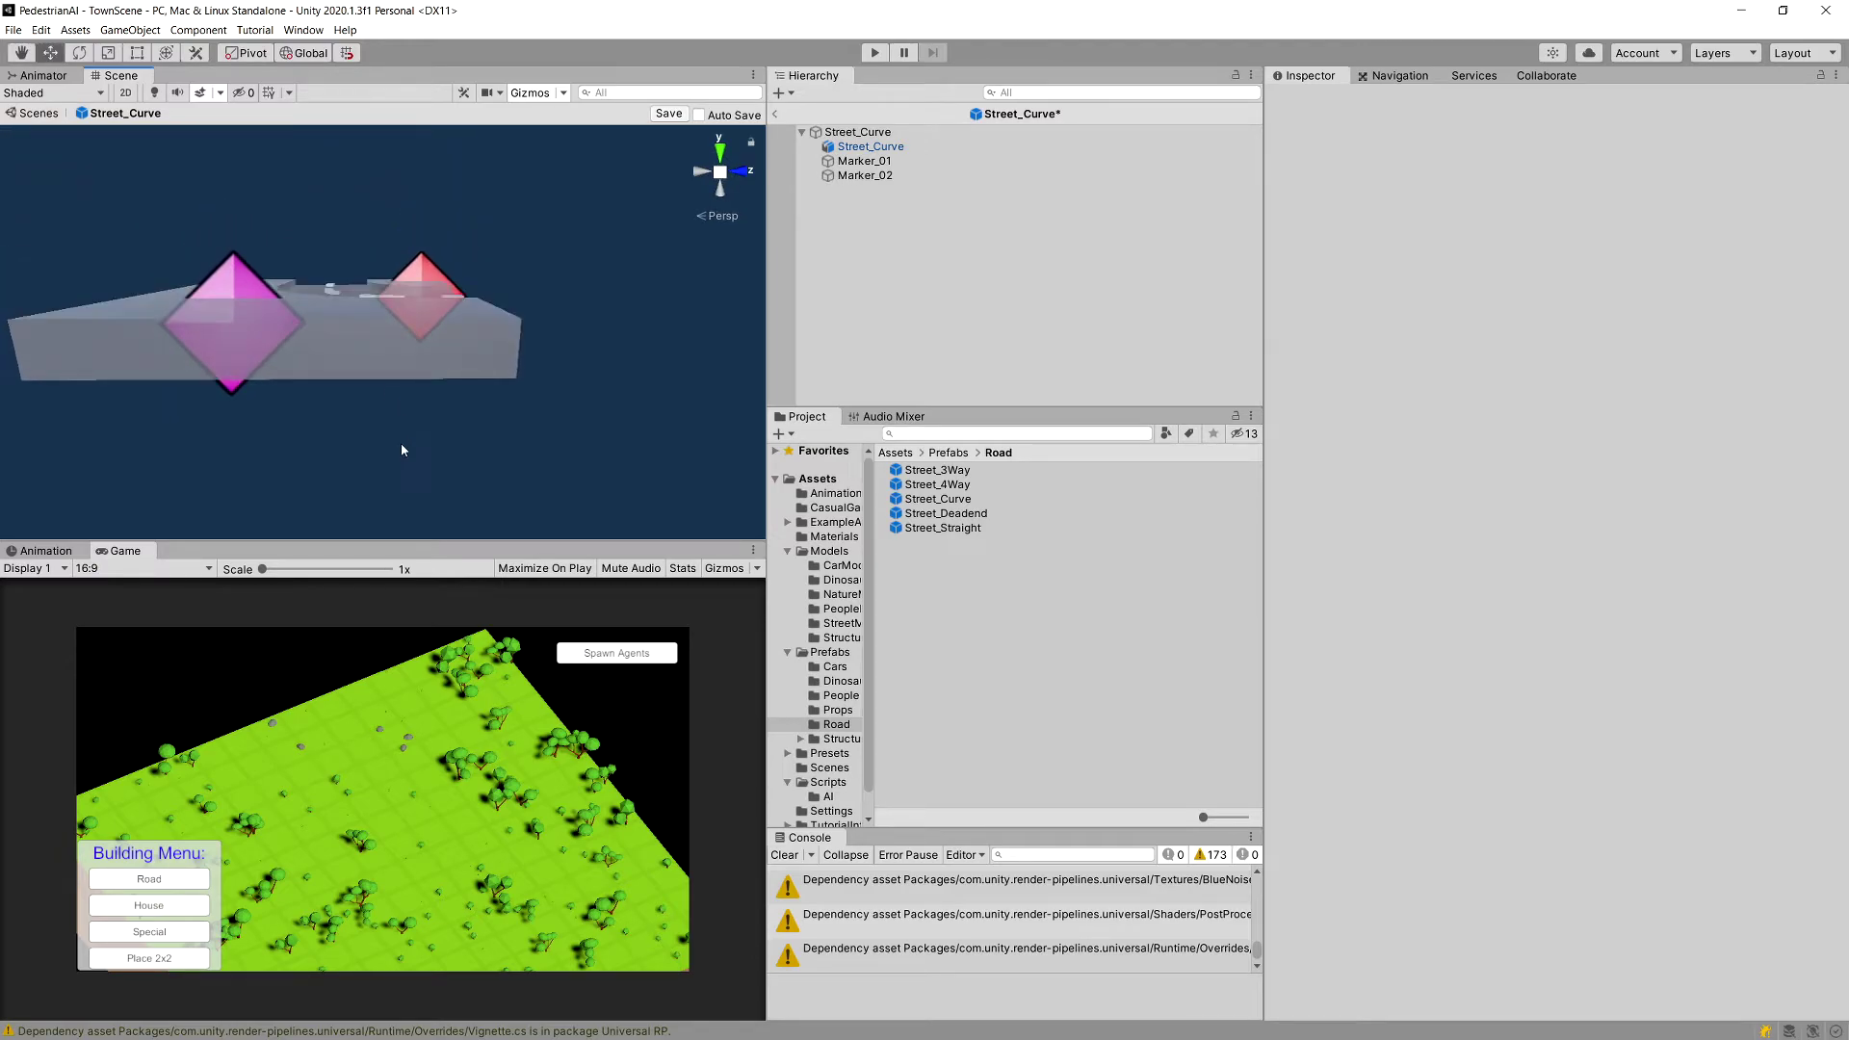
pyautogui.click(949, 161)
pyautogui.keyDown('shift'); pyautogui.click(927, 174); pyautogui.keyUp('shift')
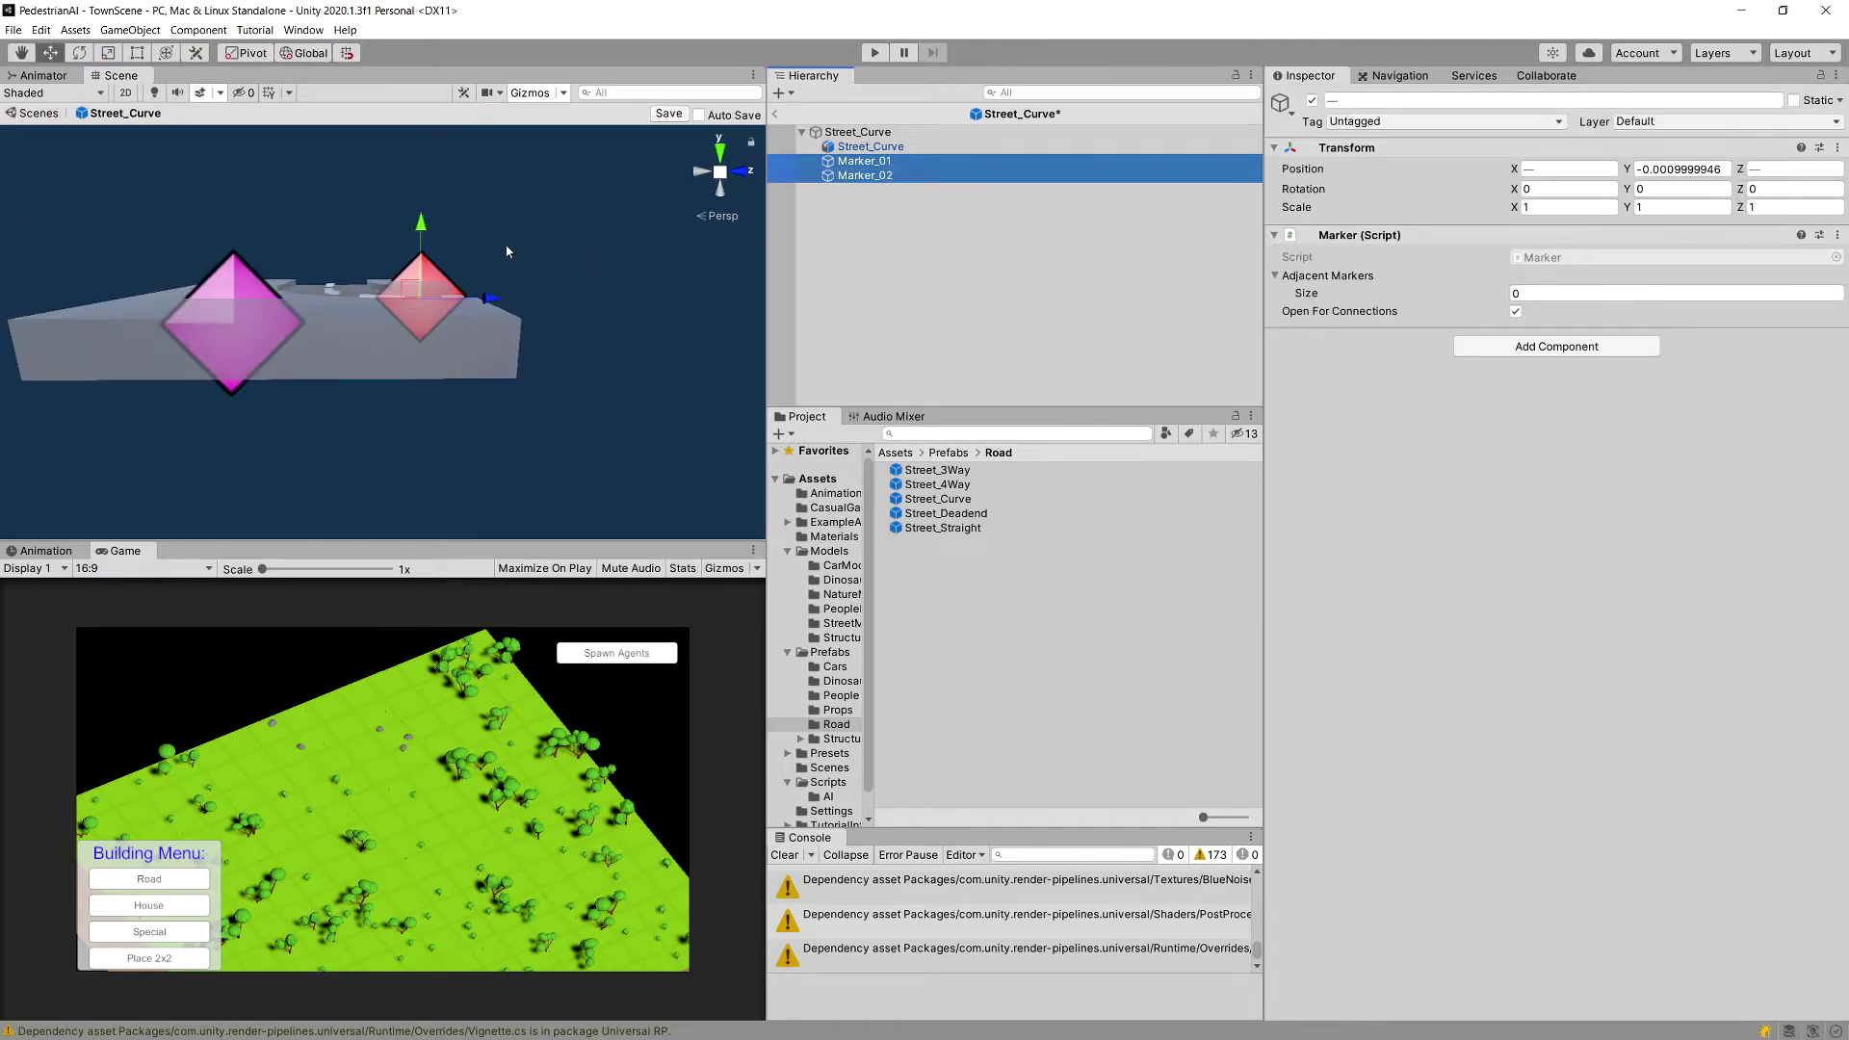
pyautogui.click(717, 215)
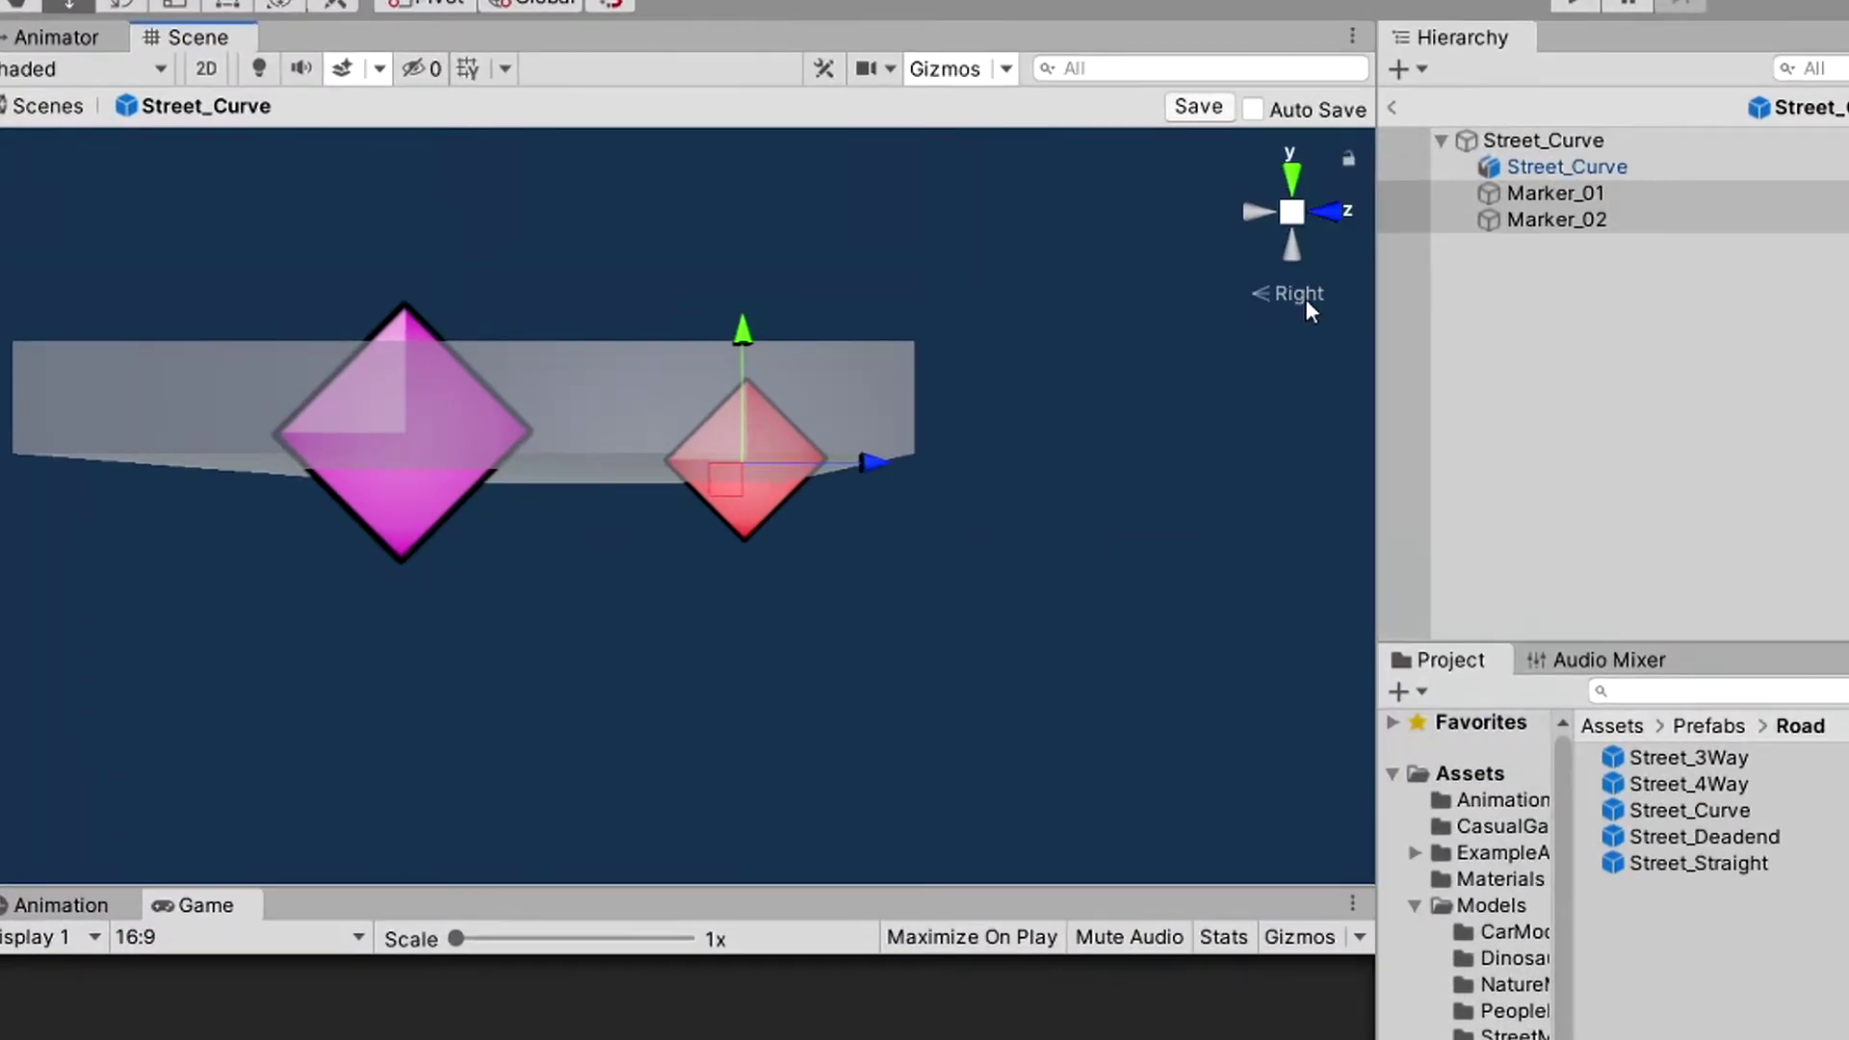
pyautogui.click(727, 218)
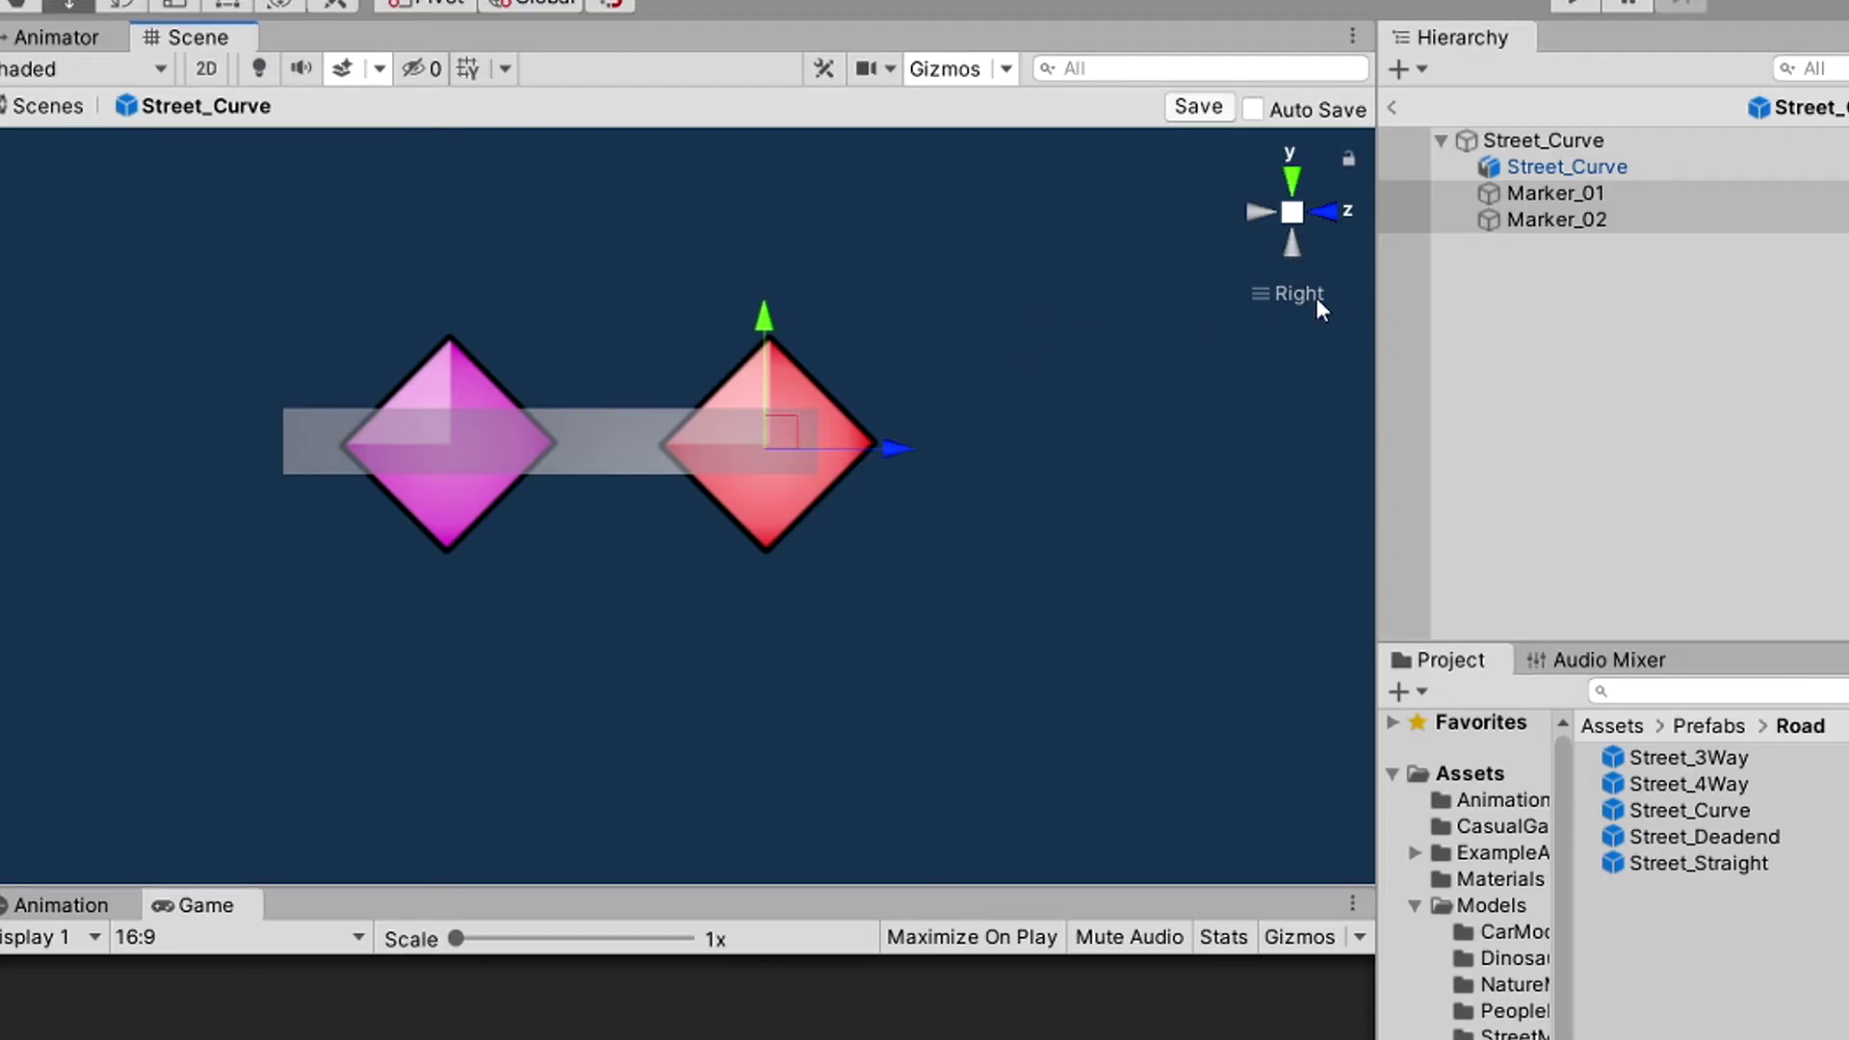
pyautogui.moveTo(764, 339); pyautogui.dragTo(766, 304)
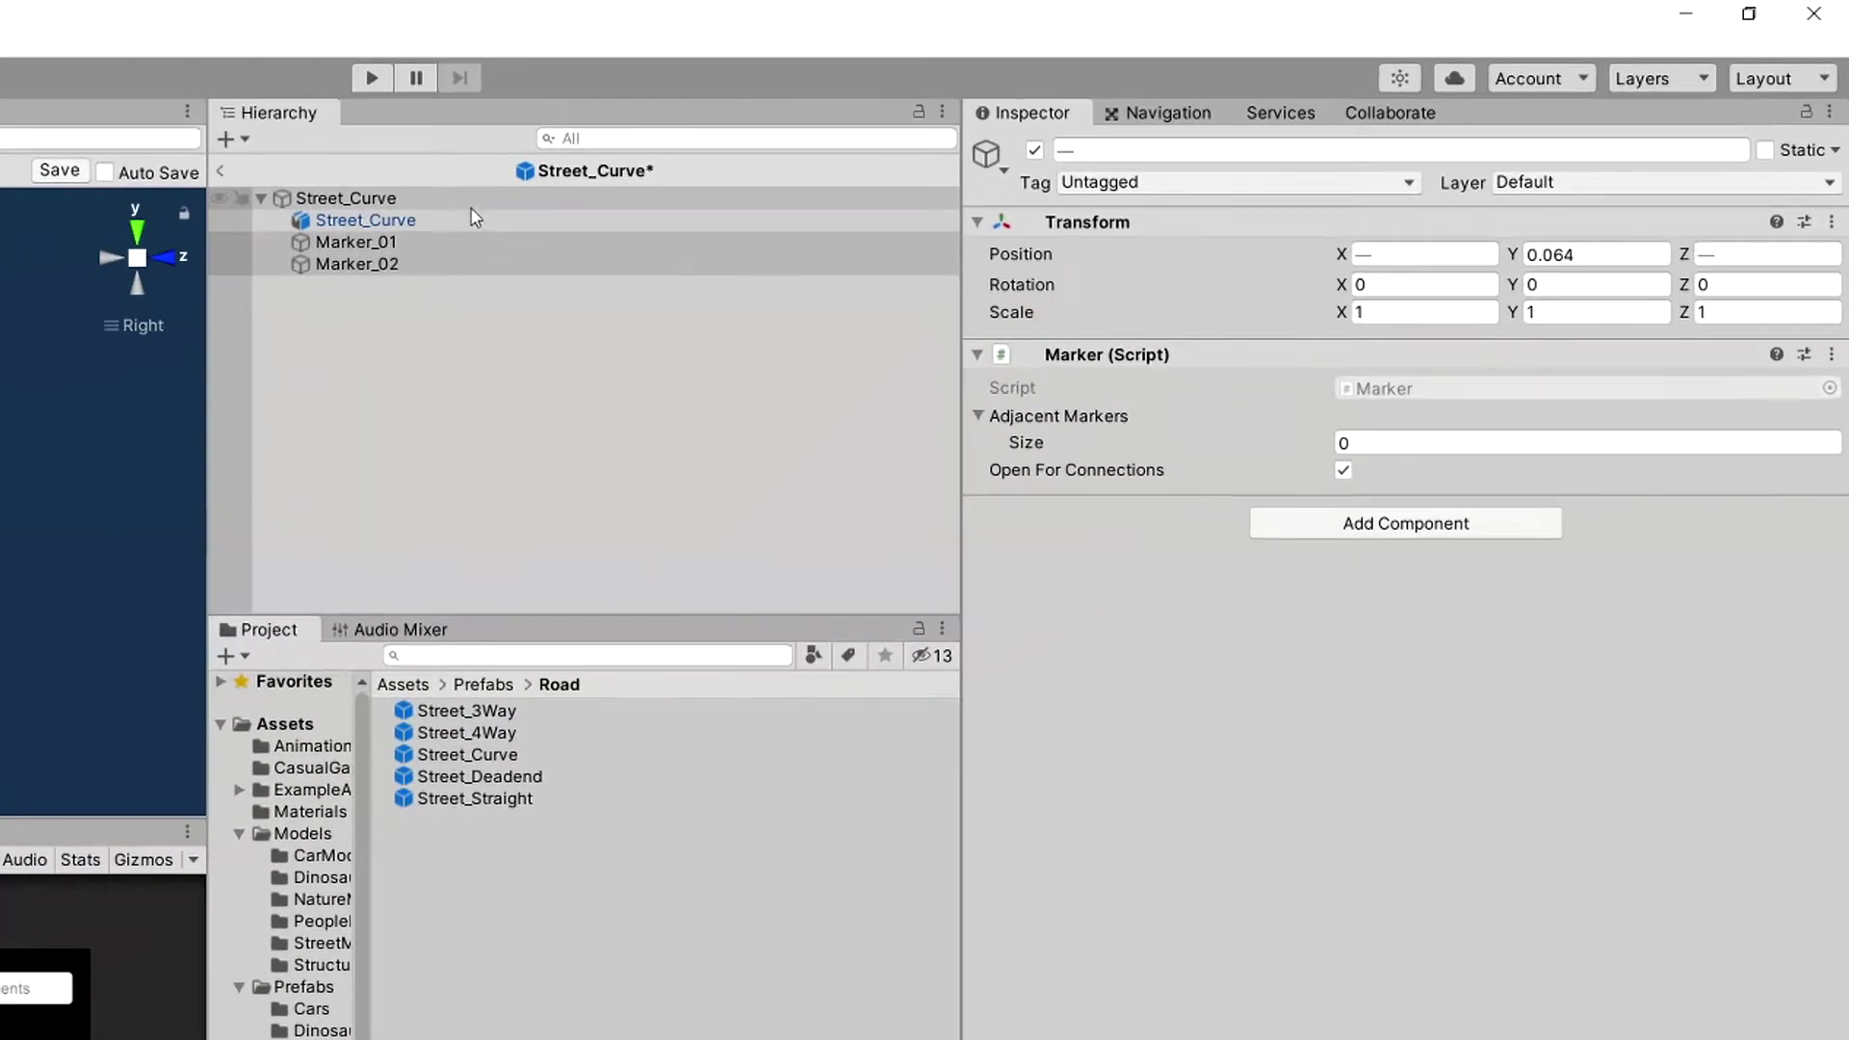
# Add the Road Helper script to the Street_Curve root with Marker_01 and Marker_02 as Pedestrian Markers and Is Corner enabled.
pyautogui.click(930, 134)
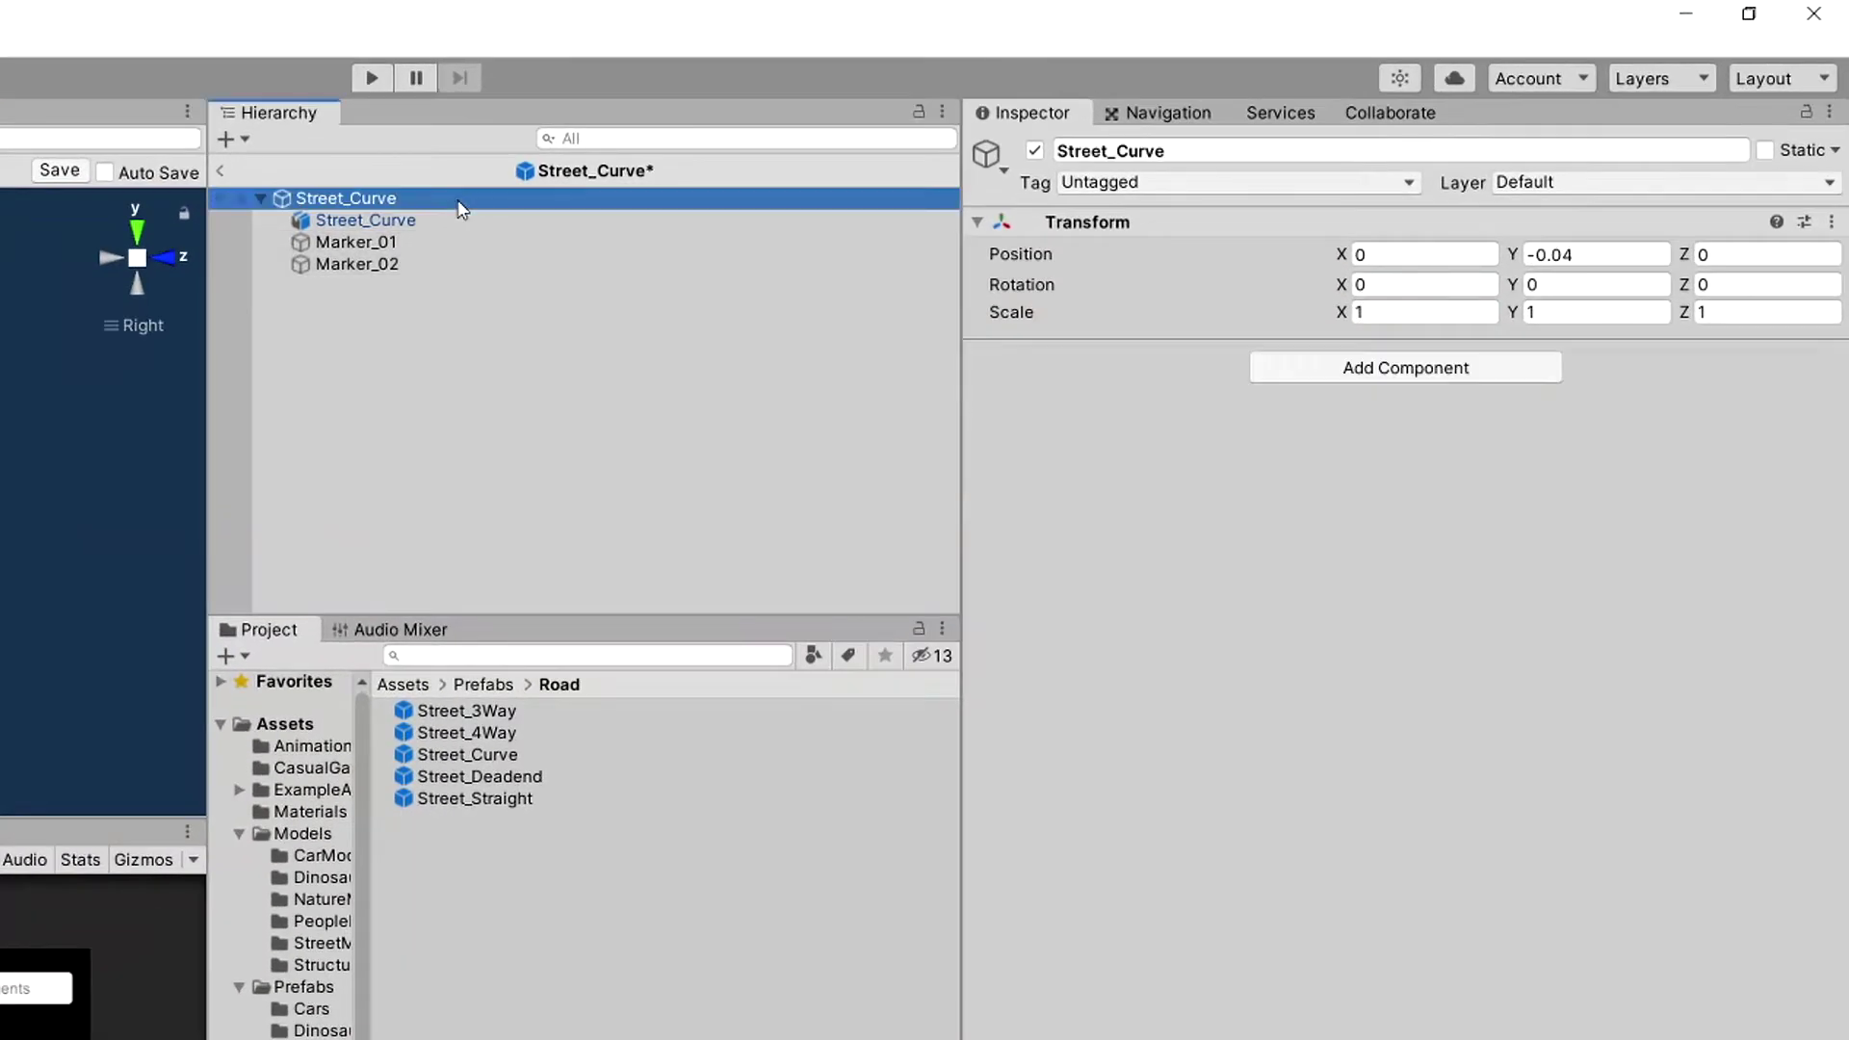
pyautogui.click(1313, 367)
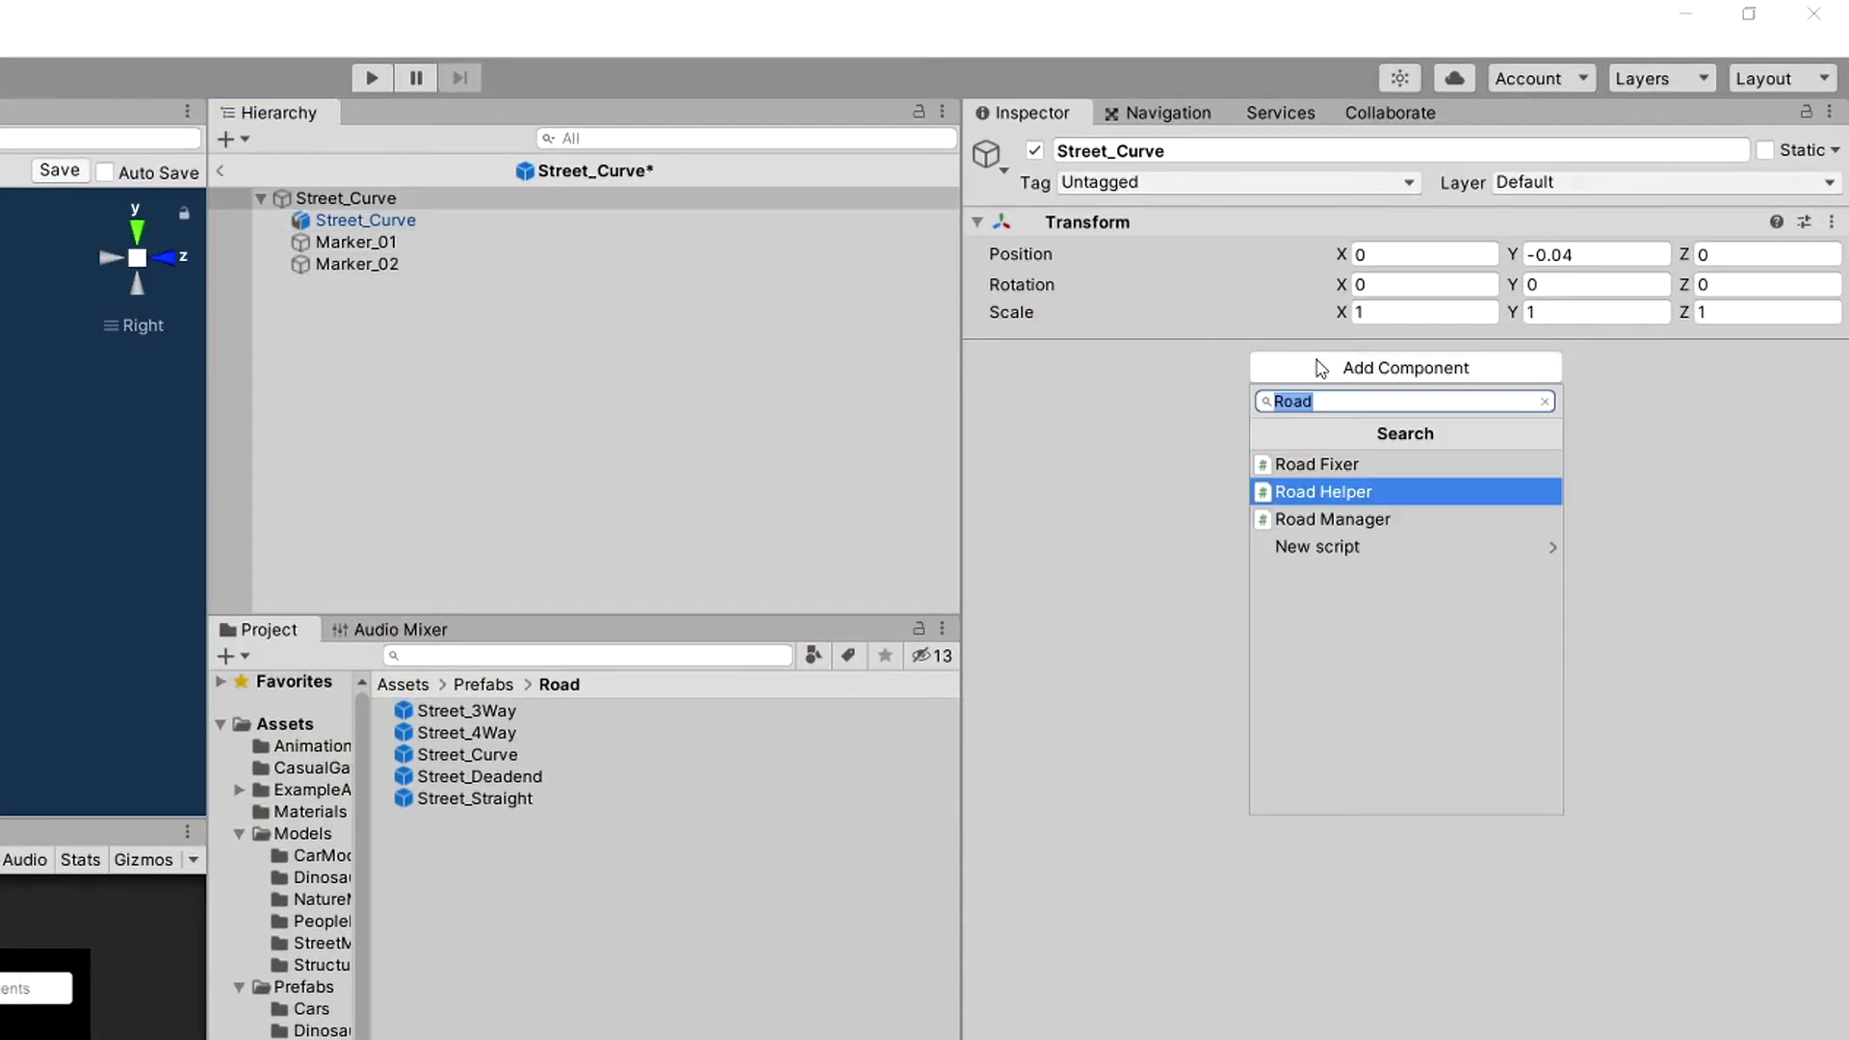
pyautogui.click(1353, 492)
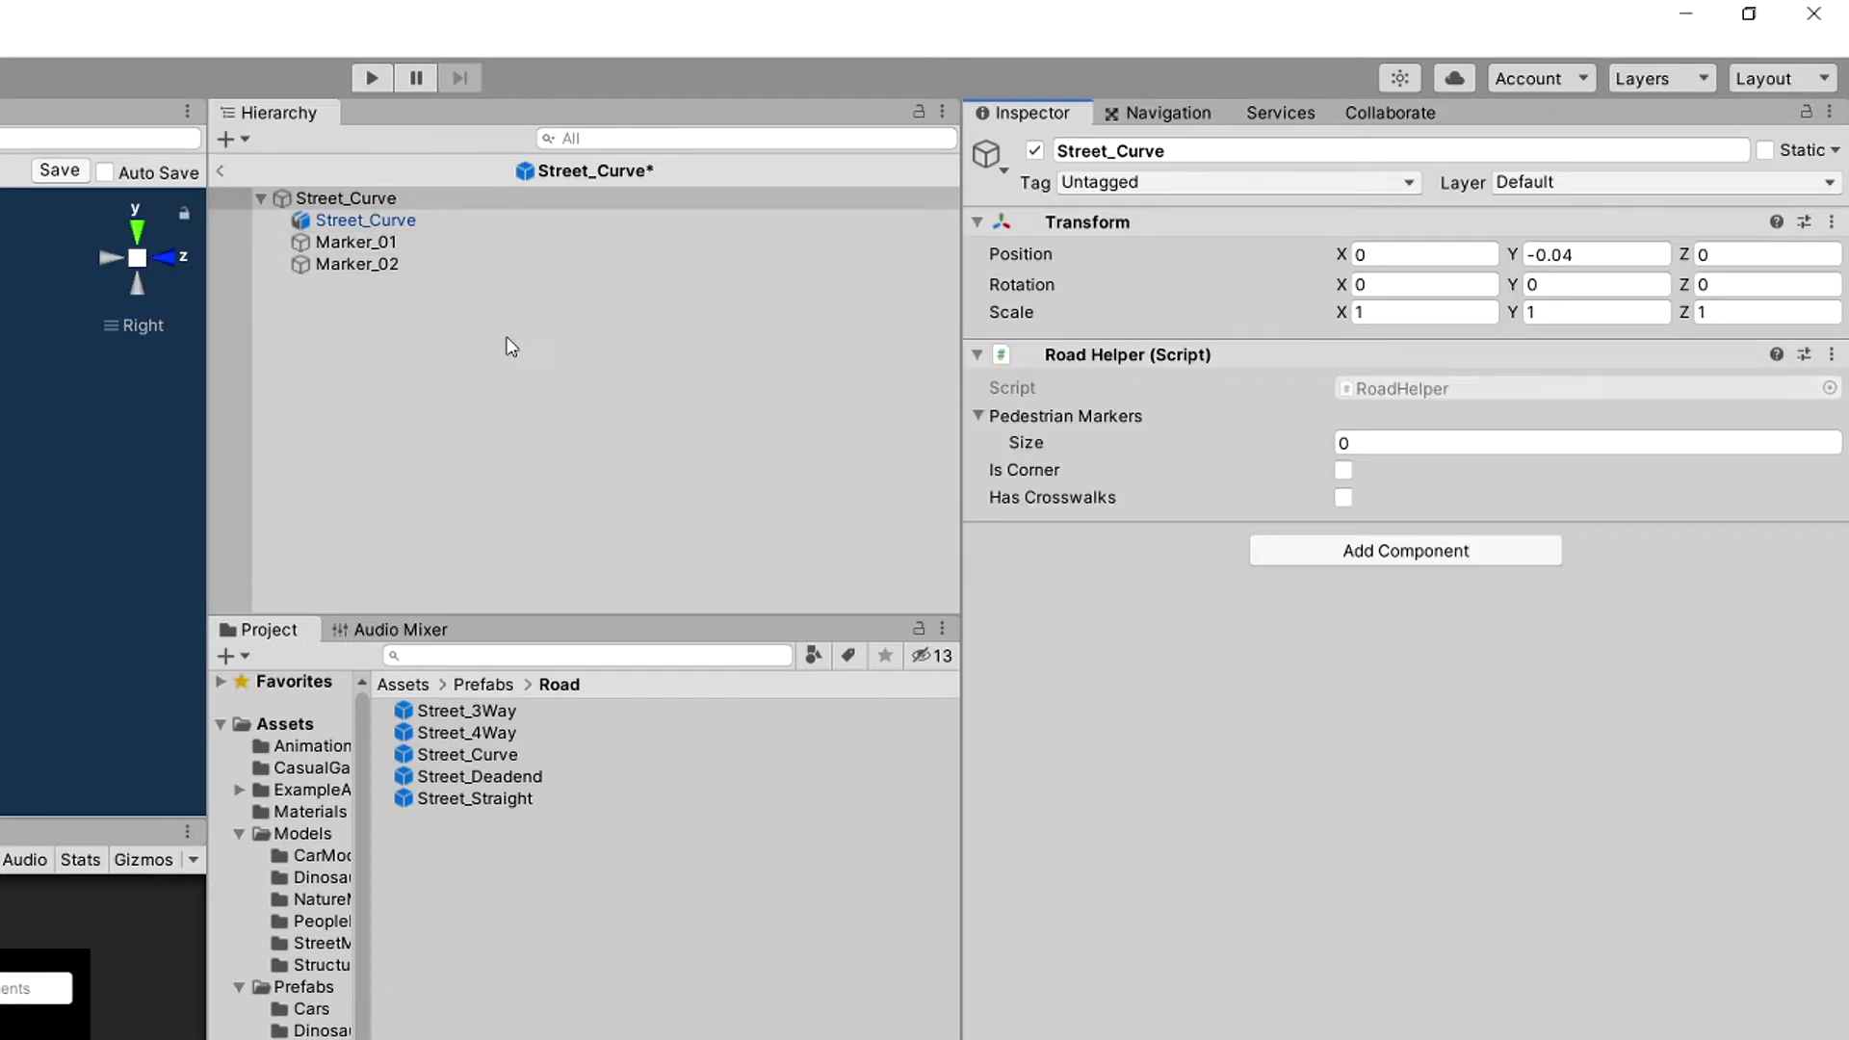
pyautogui.moveTo(330, 252)
pyautogui.mouseDown()
pyautogui.moveTo(1146, 445)
pyautogui.moveTo(1120, 435)
pyautogui.mouseUp()
pyautogui.moveTo(371, 266)
pyautogui.mouseDown()
pyautogui.moveTo(748, 339)
pyautogui.moveTo(1047, 430)
pyautogui.mouseUp()
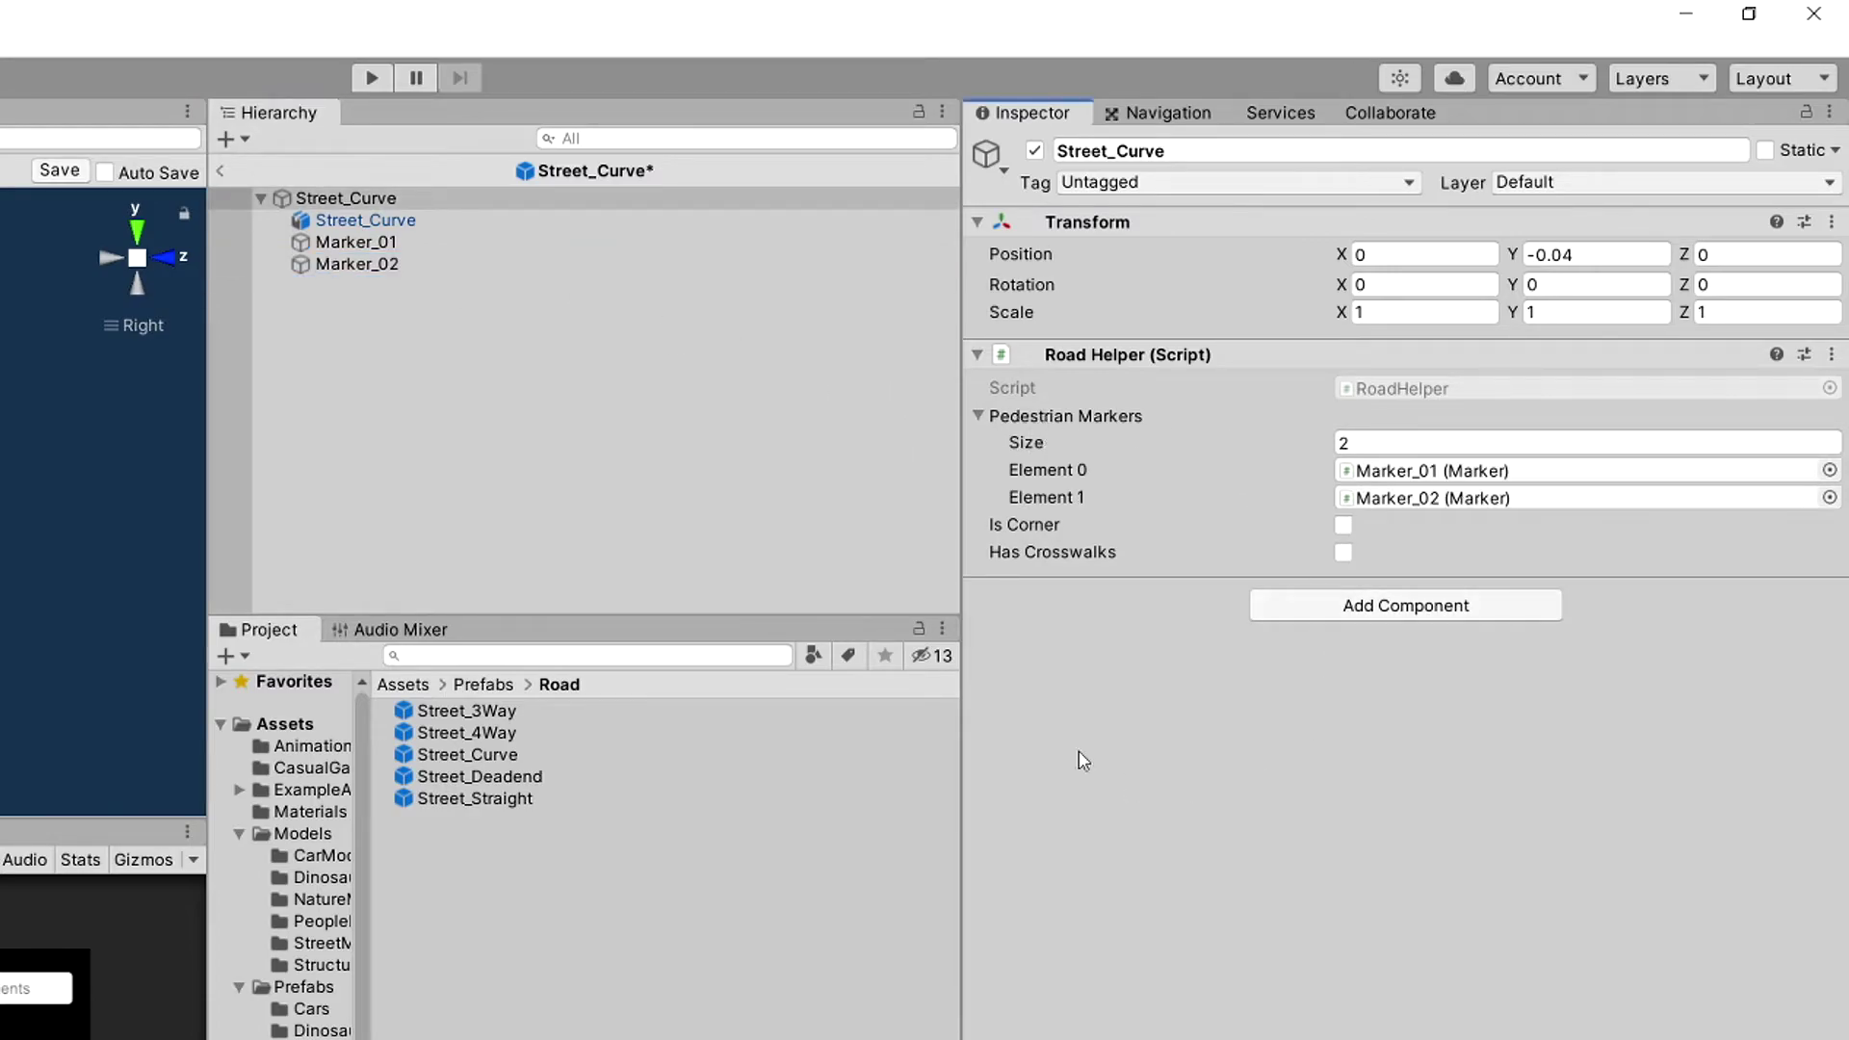
pyautogui.click(1343, 526)
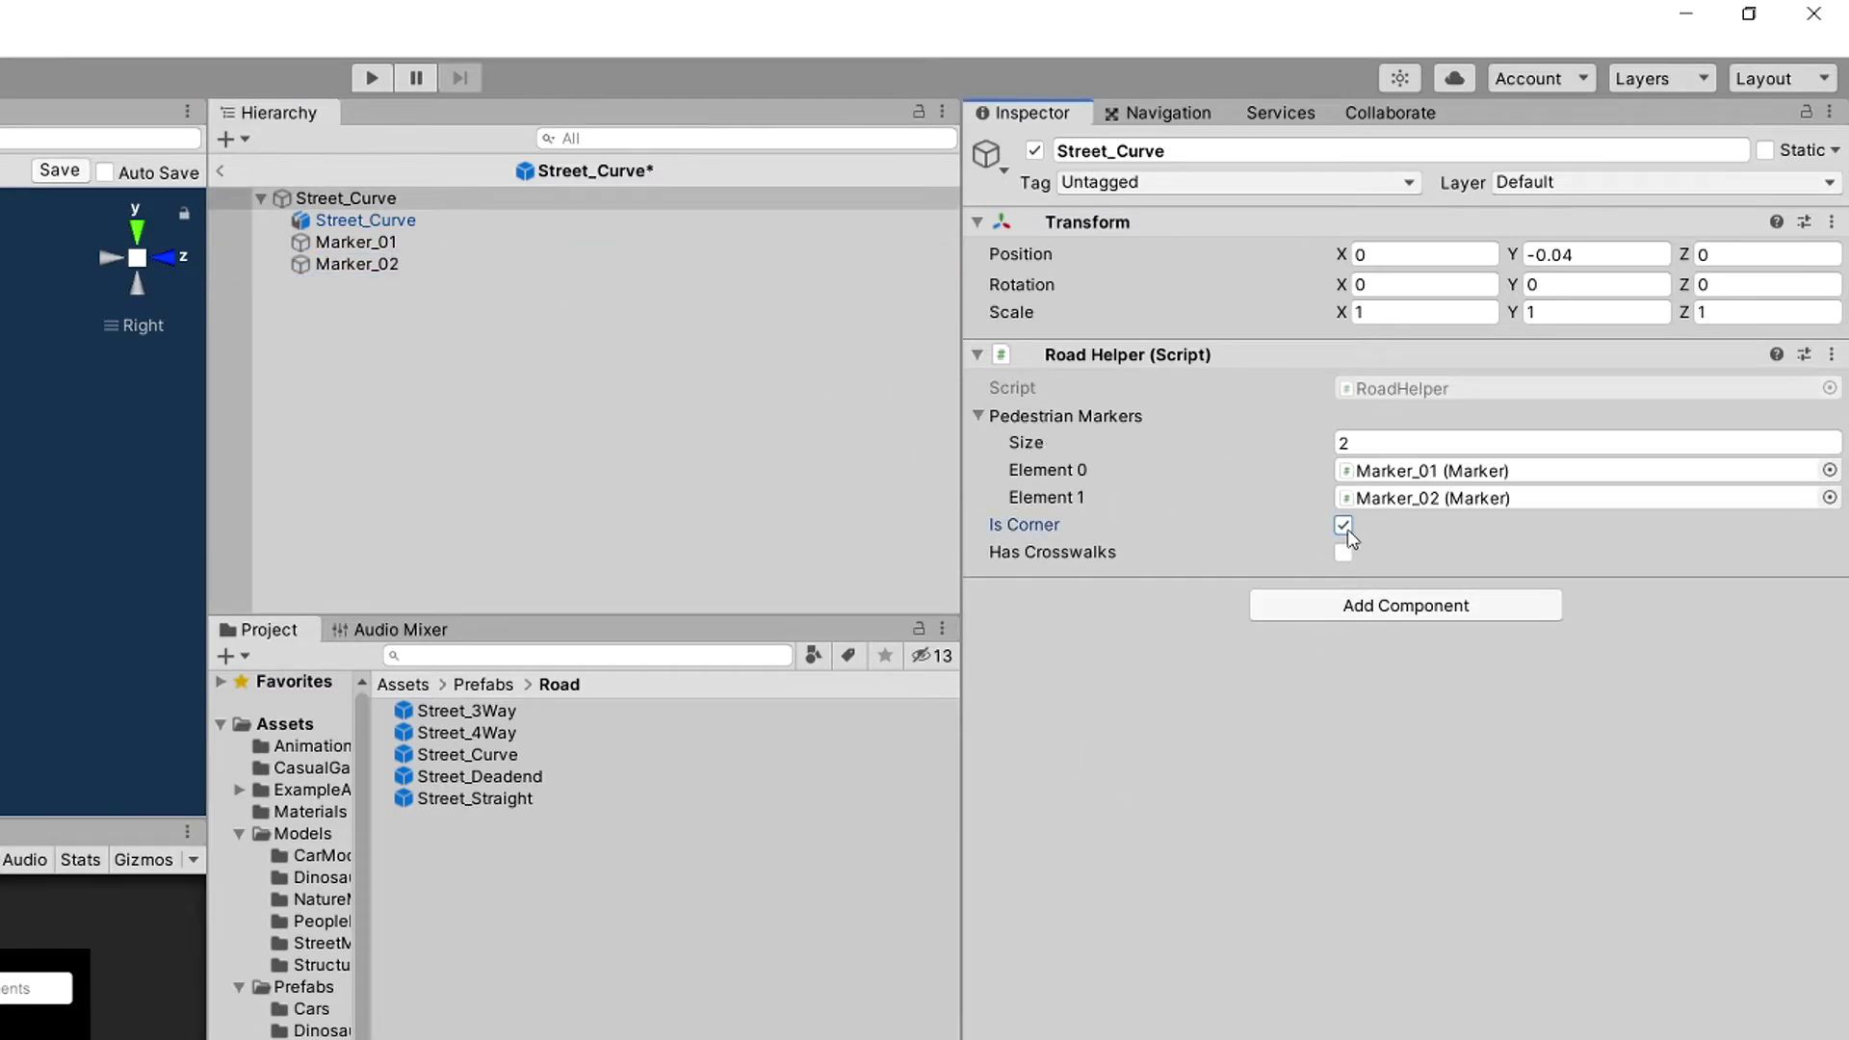
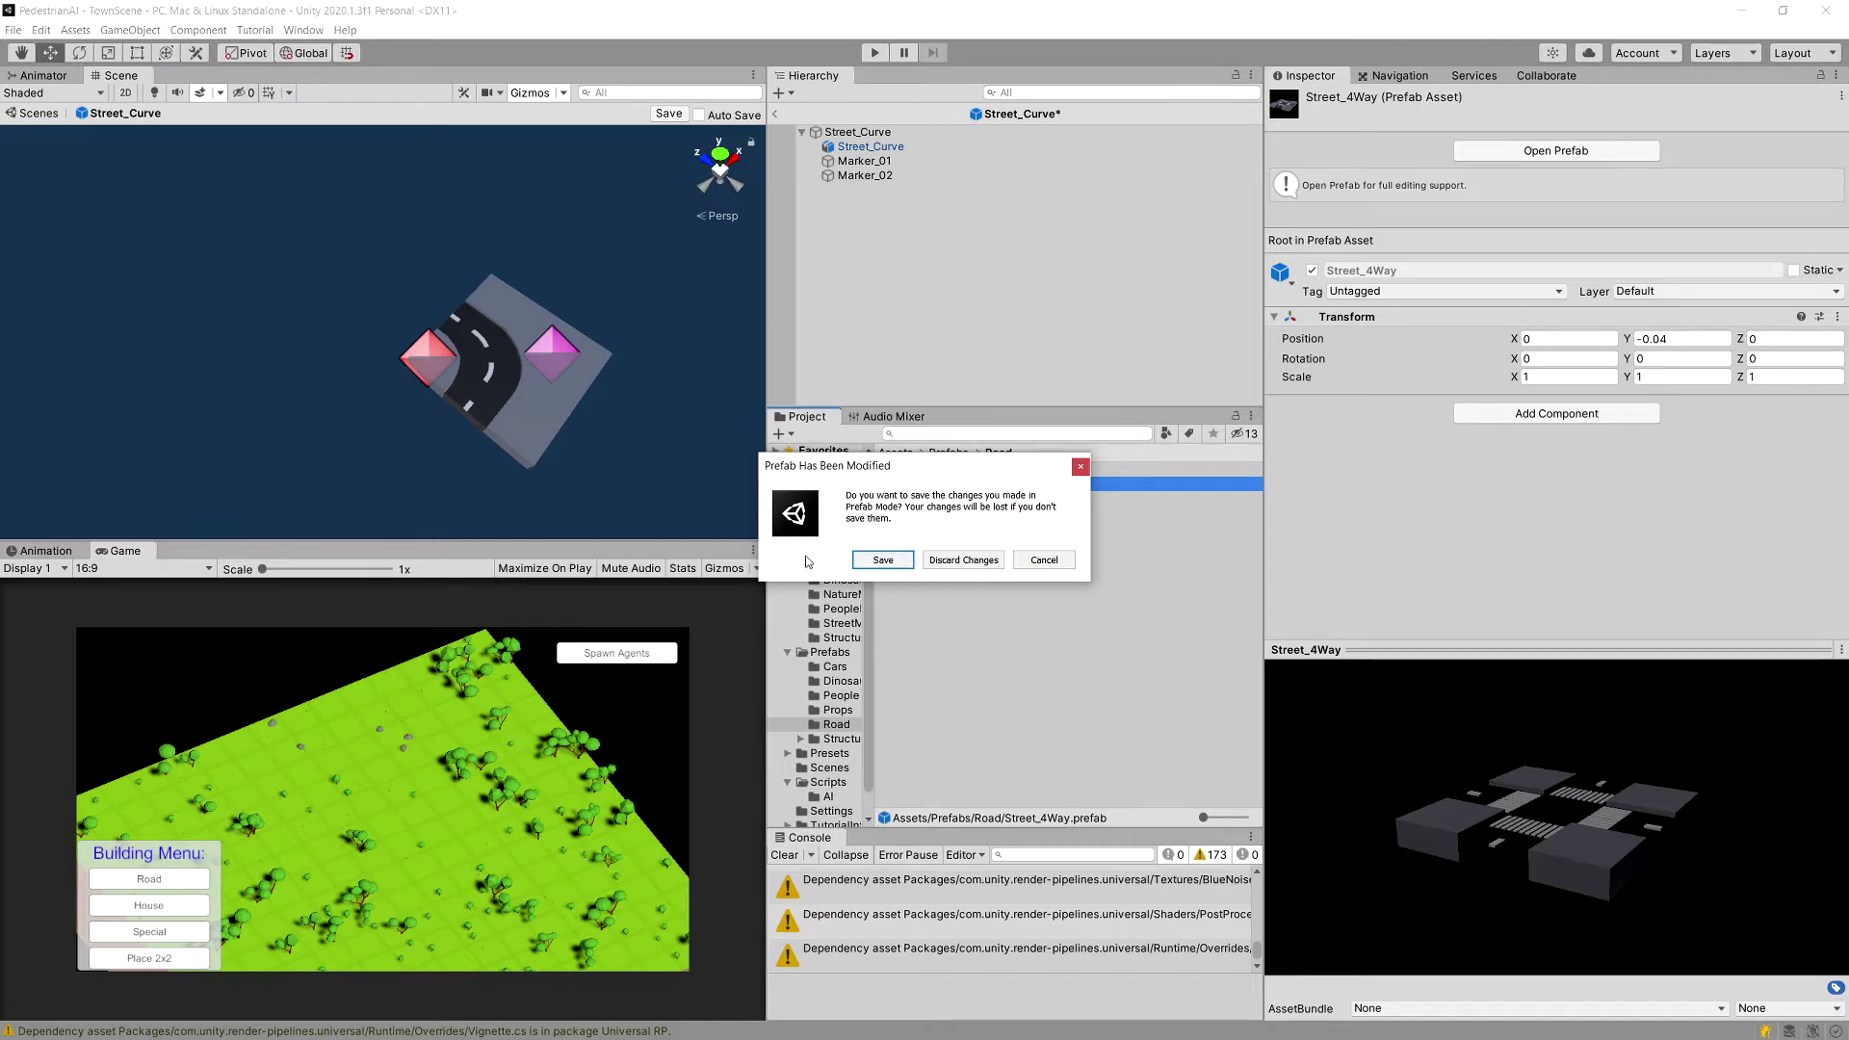
# Save the Street_Curve prefab and paste the three copied markers into the Street_4Way prefab.
pyautogui.click(870, 560)
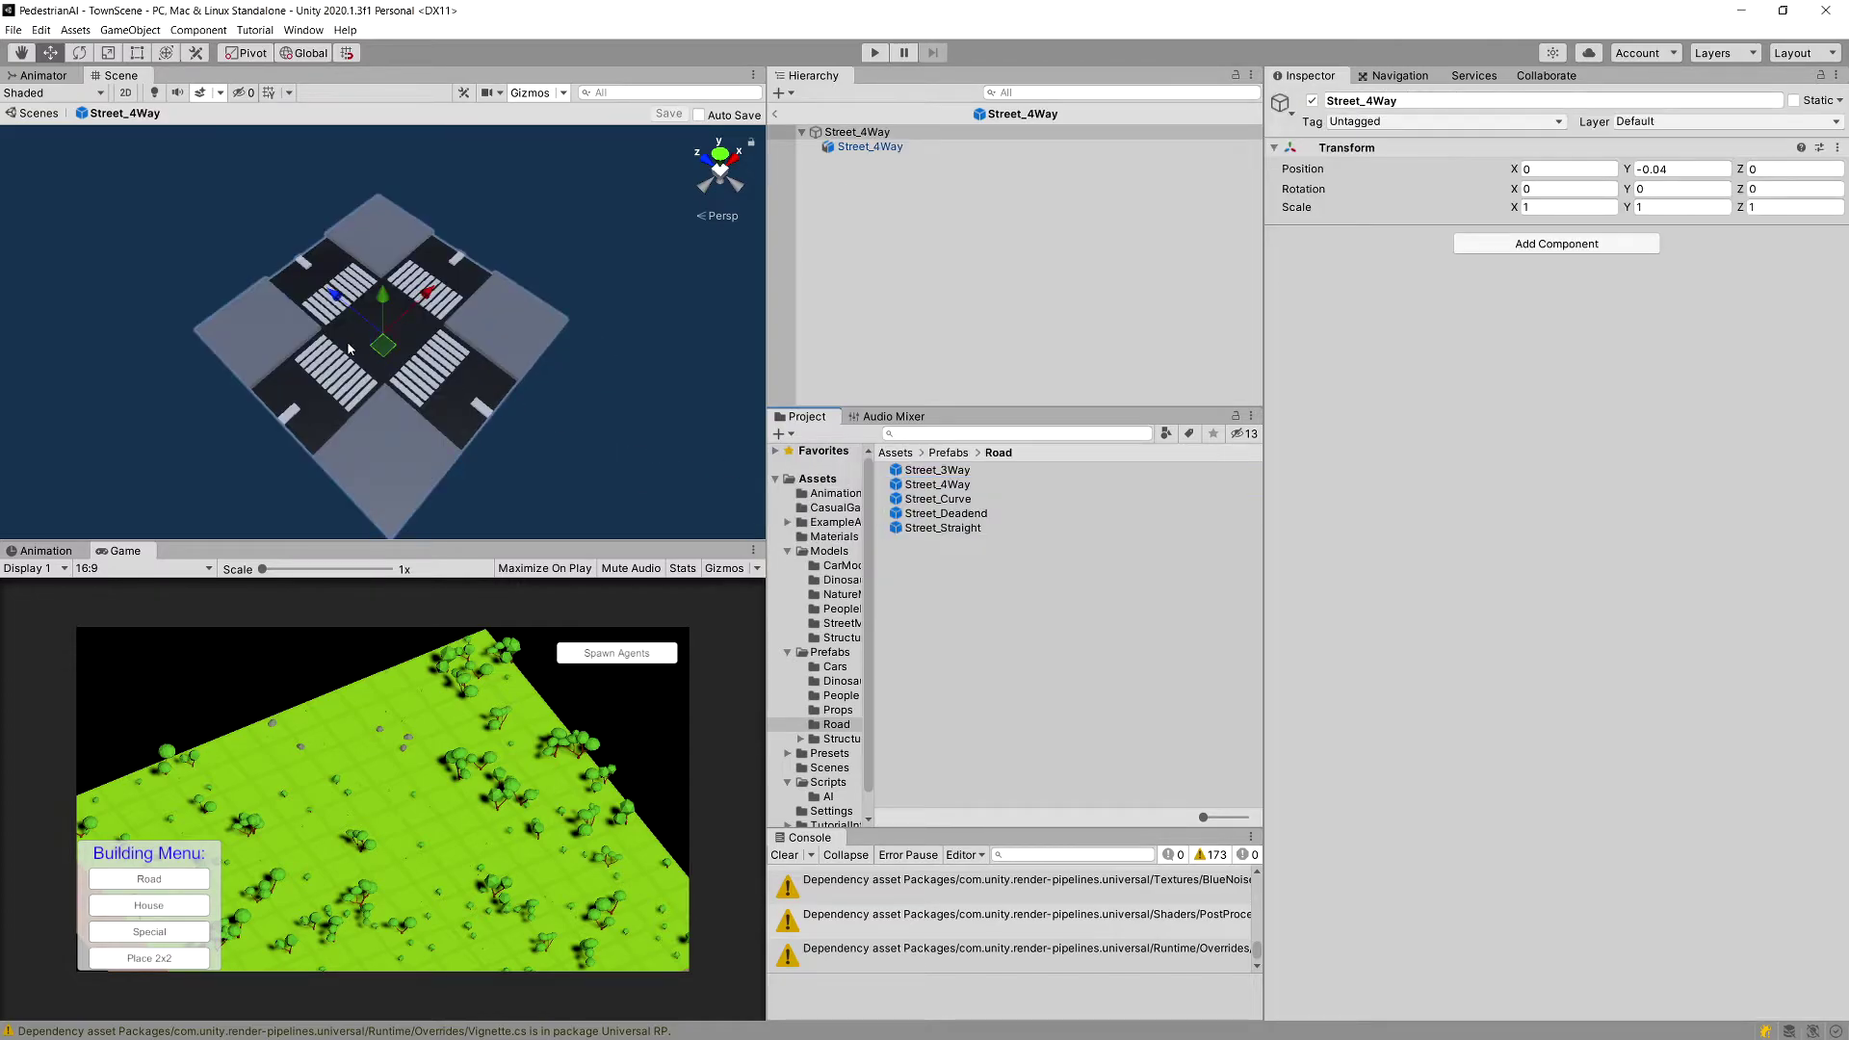
pyautogui.click(832, 225)
pyautogui.hotkey('ctrl', 'v')
# Move Marker_01 onto the crossing's sidewalk corner toward negative X and positive Z, at about X -0.284 and Z 0.253.
pyautogui.keyDown('alt'); pyautogui.moveTo(286, 271); pyautogui.dragTo(597, 283); pyautogui.keyUp('alt')
pyautogui.moveTo(563, 253); pyautogui.dragTo(451, 343, button='middle')
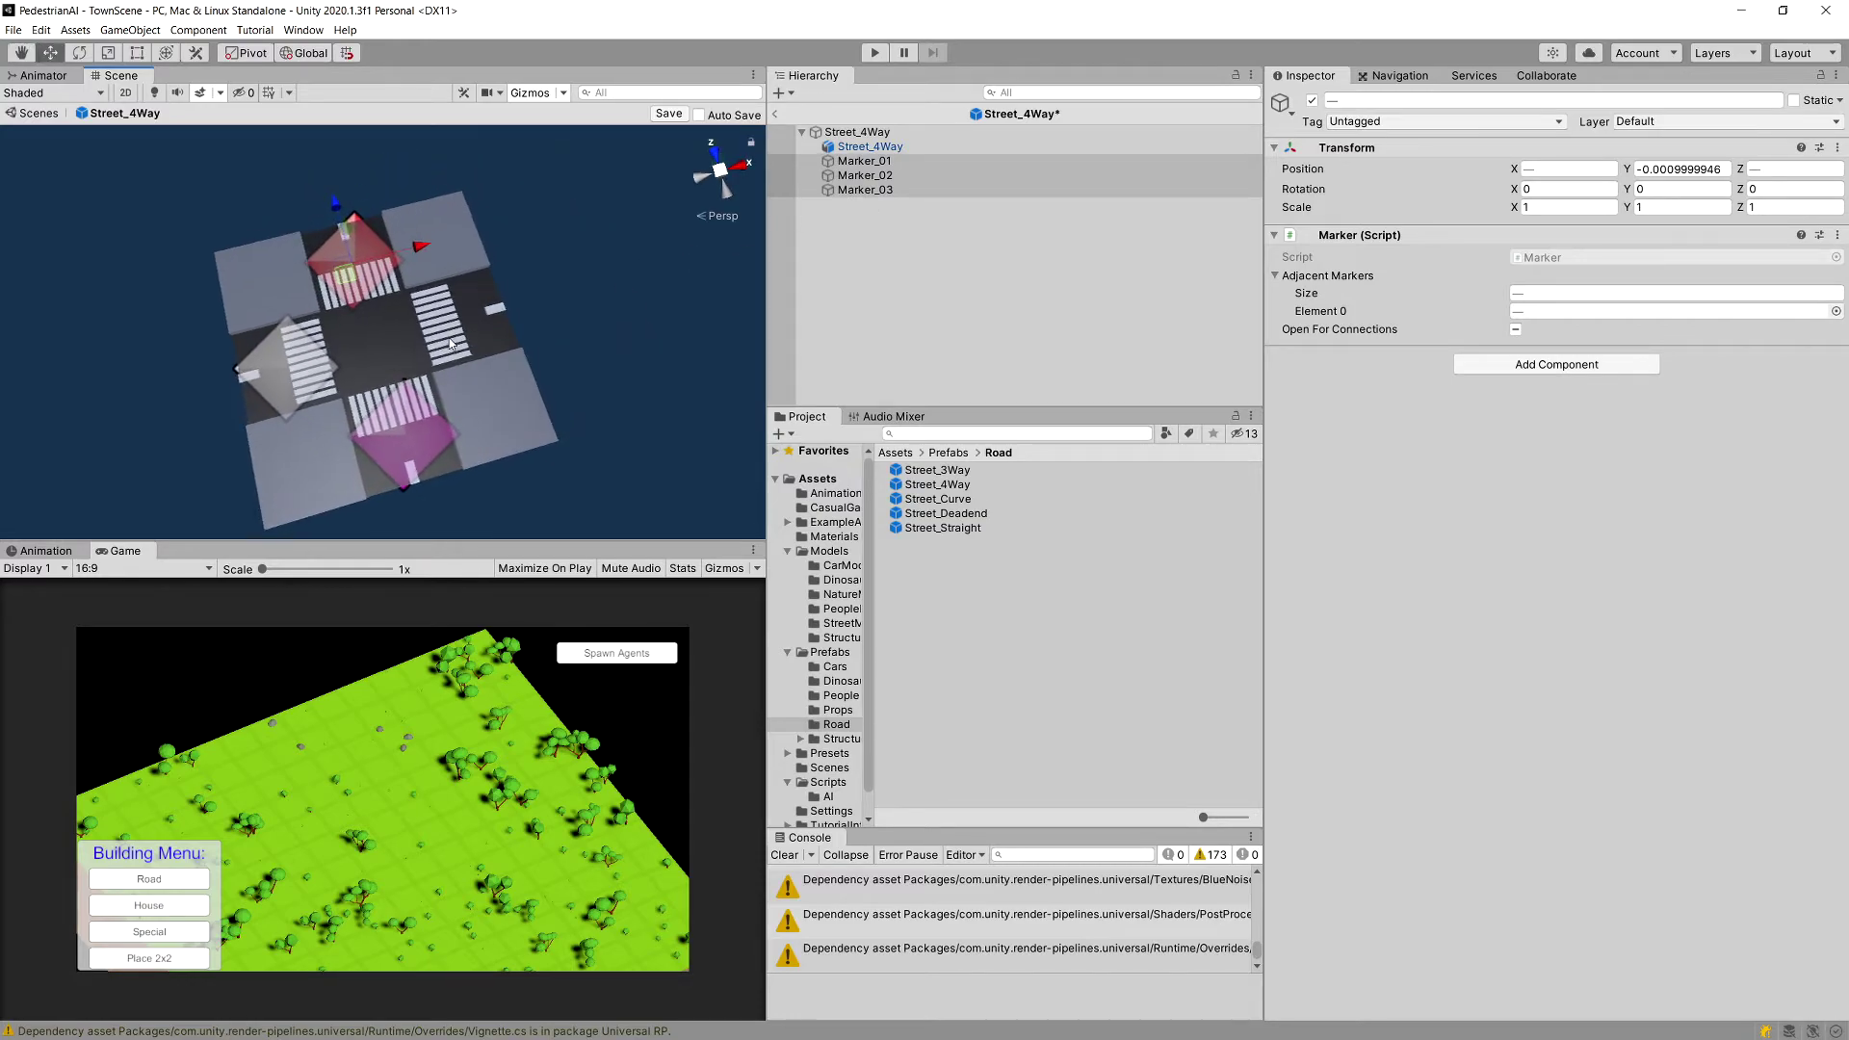
pyautogui.click(873, 165)
pyautogui.moveTo(401, 234); pyautogui.dragTo(385, 238)
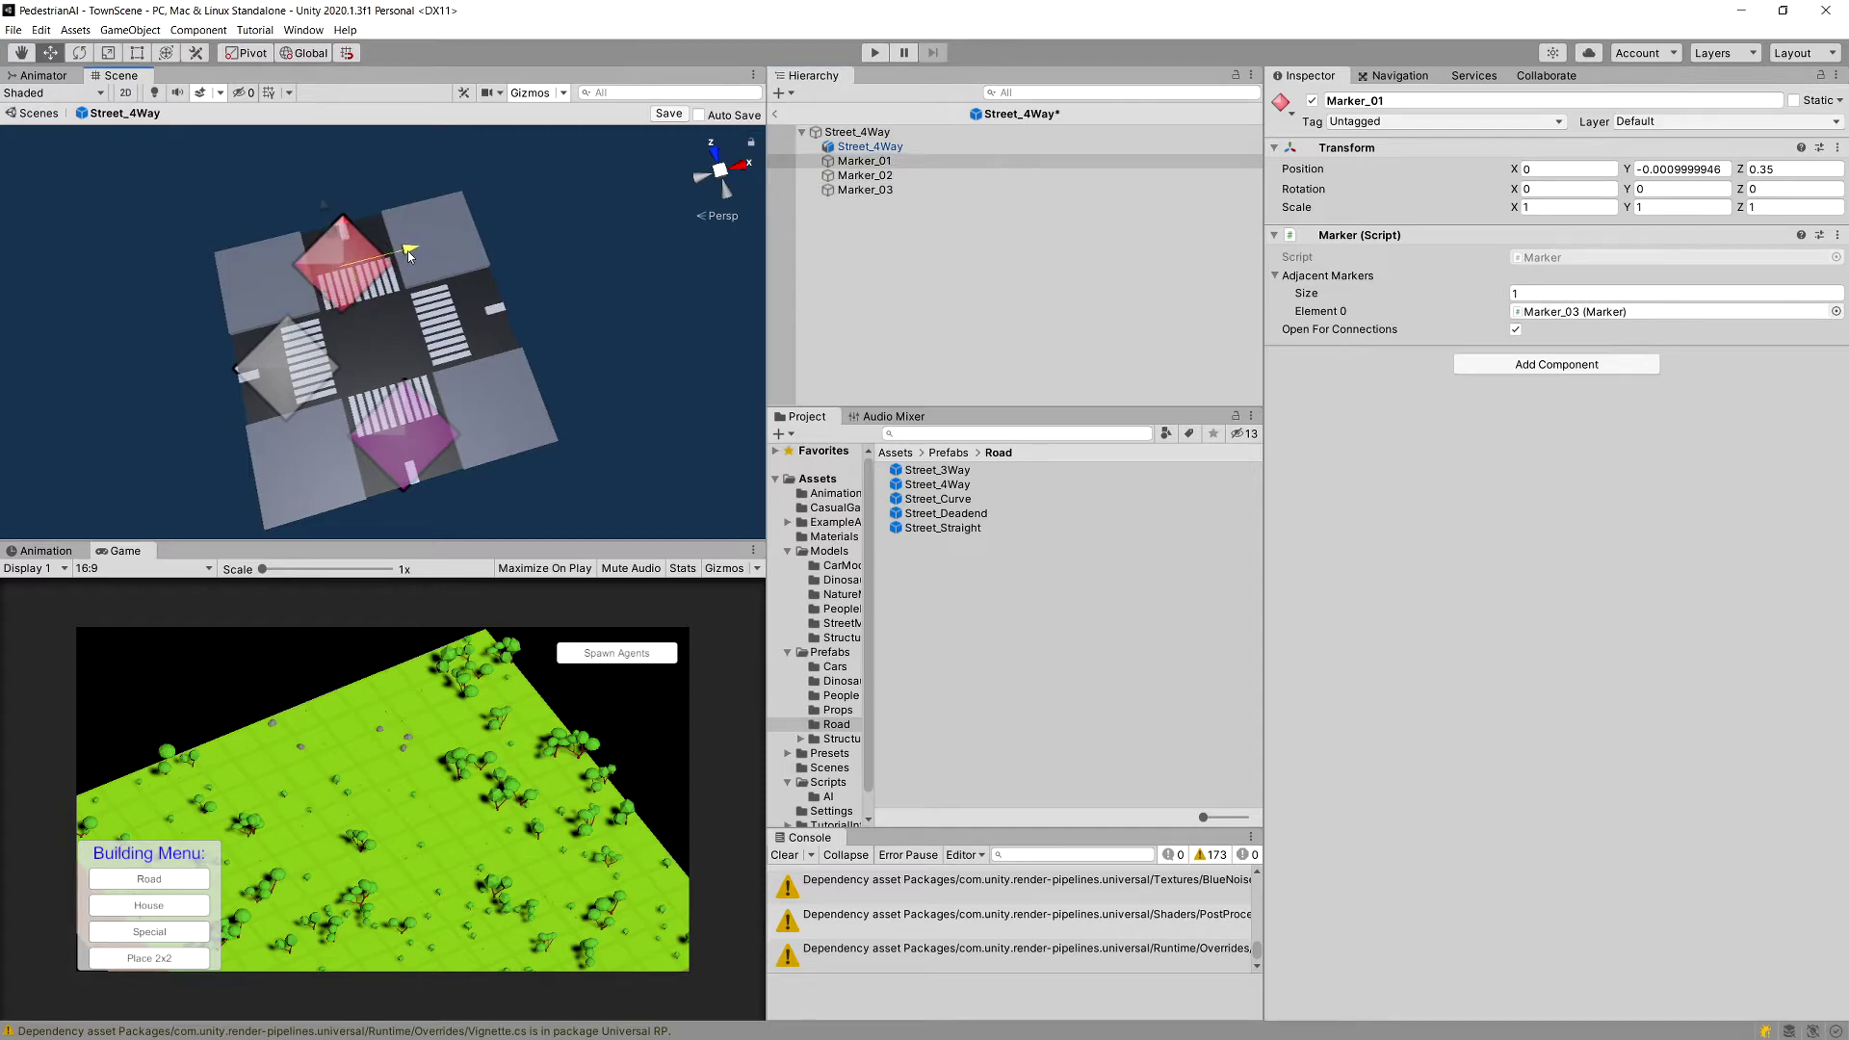
pyautogui.click(741, 169)
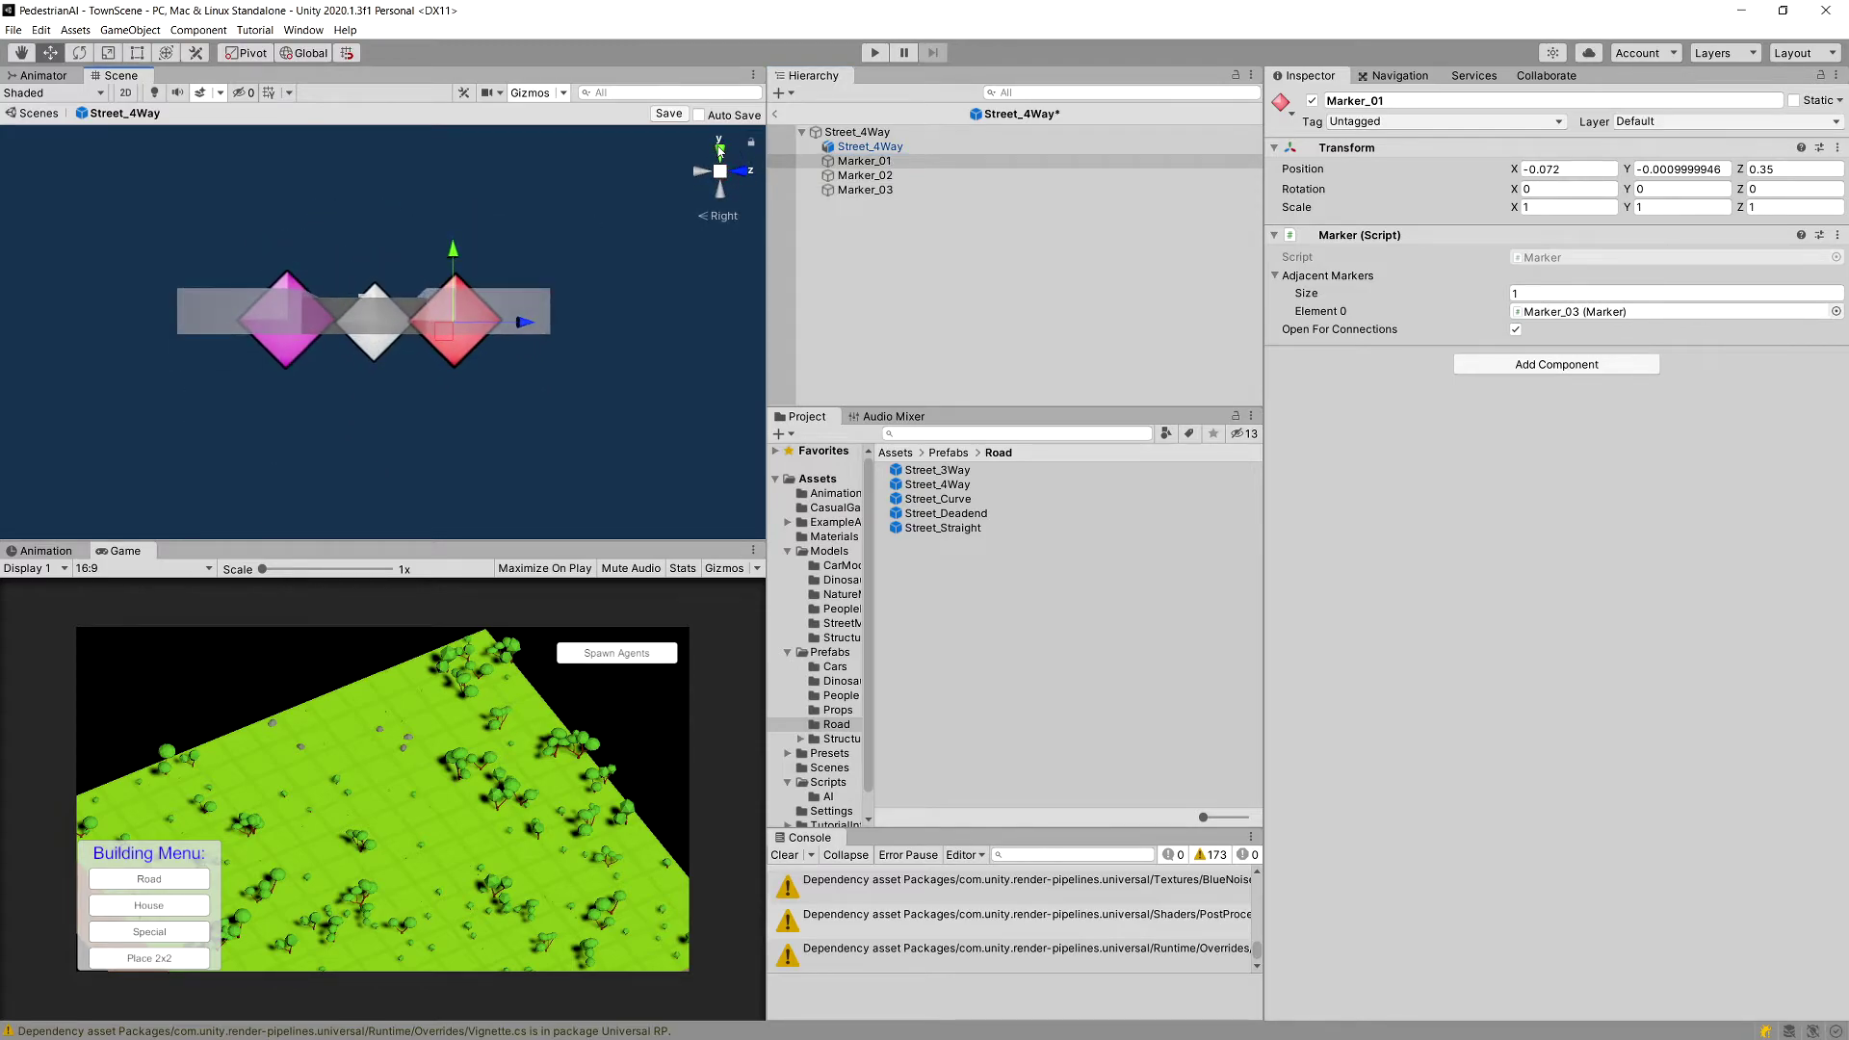
pyautogui.click(719, 147)
pyautogui.moveTo(423, 254); pyautogui.dragTo(393, 271)
# Move Marker_02 onto the positive X, negative Z sidewalk corner and Marker_03 onto the negative X, negative Z corner, at about X -0.291 and Z -0.26.
pyautogui.click(864, 175)
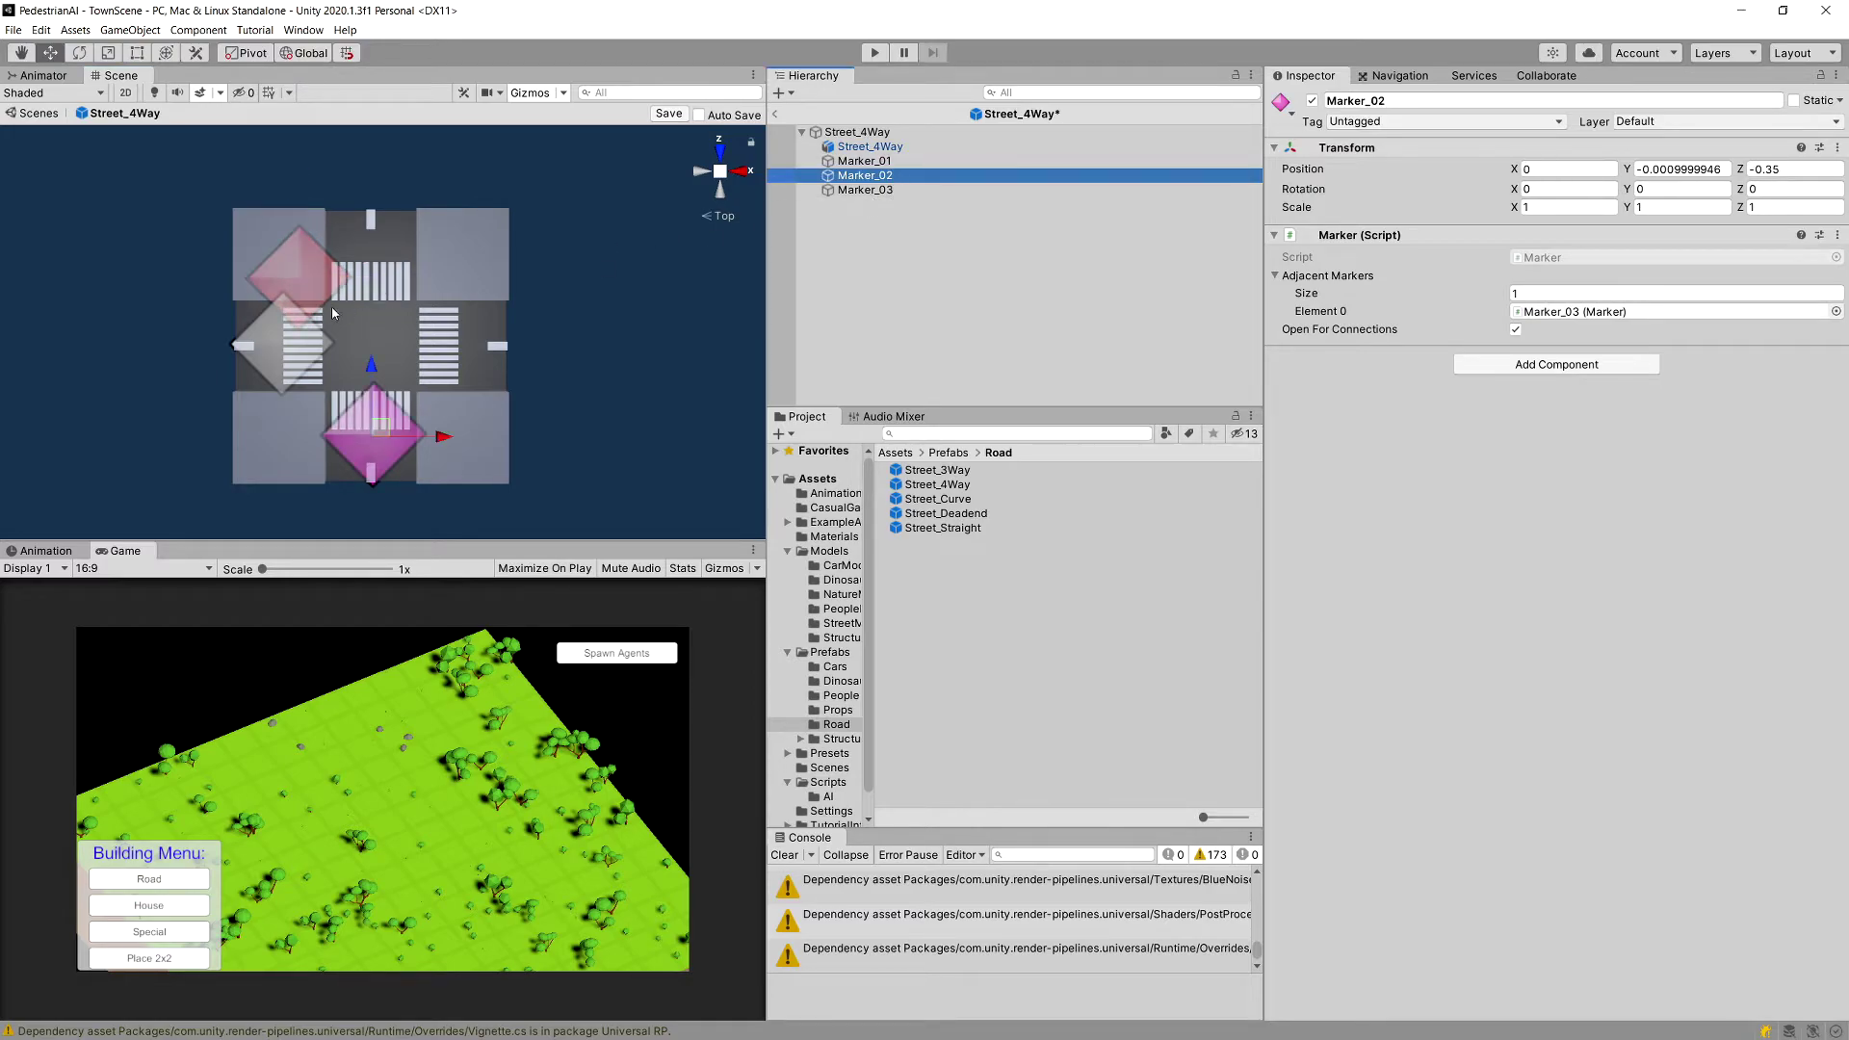
pyautogui.moveTo(420, 456); pyautogui.dragTo(493, 449)
pyautogui.moveTo(436, 364); pyautogui.dragTo(436, 345)
pyautogui.click(861, 190)
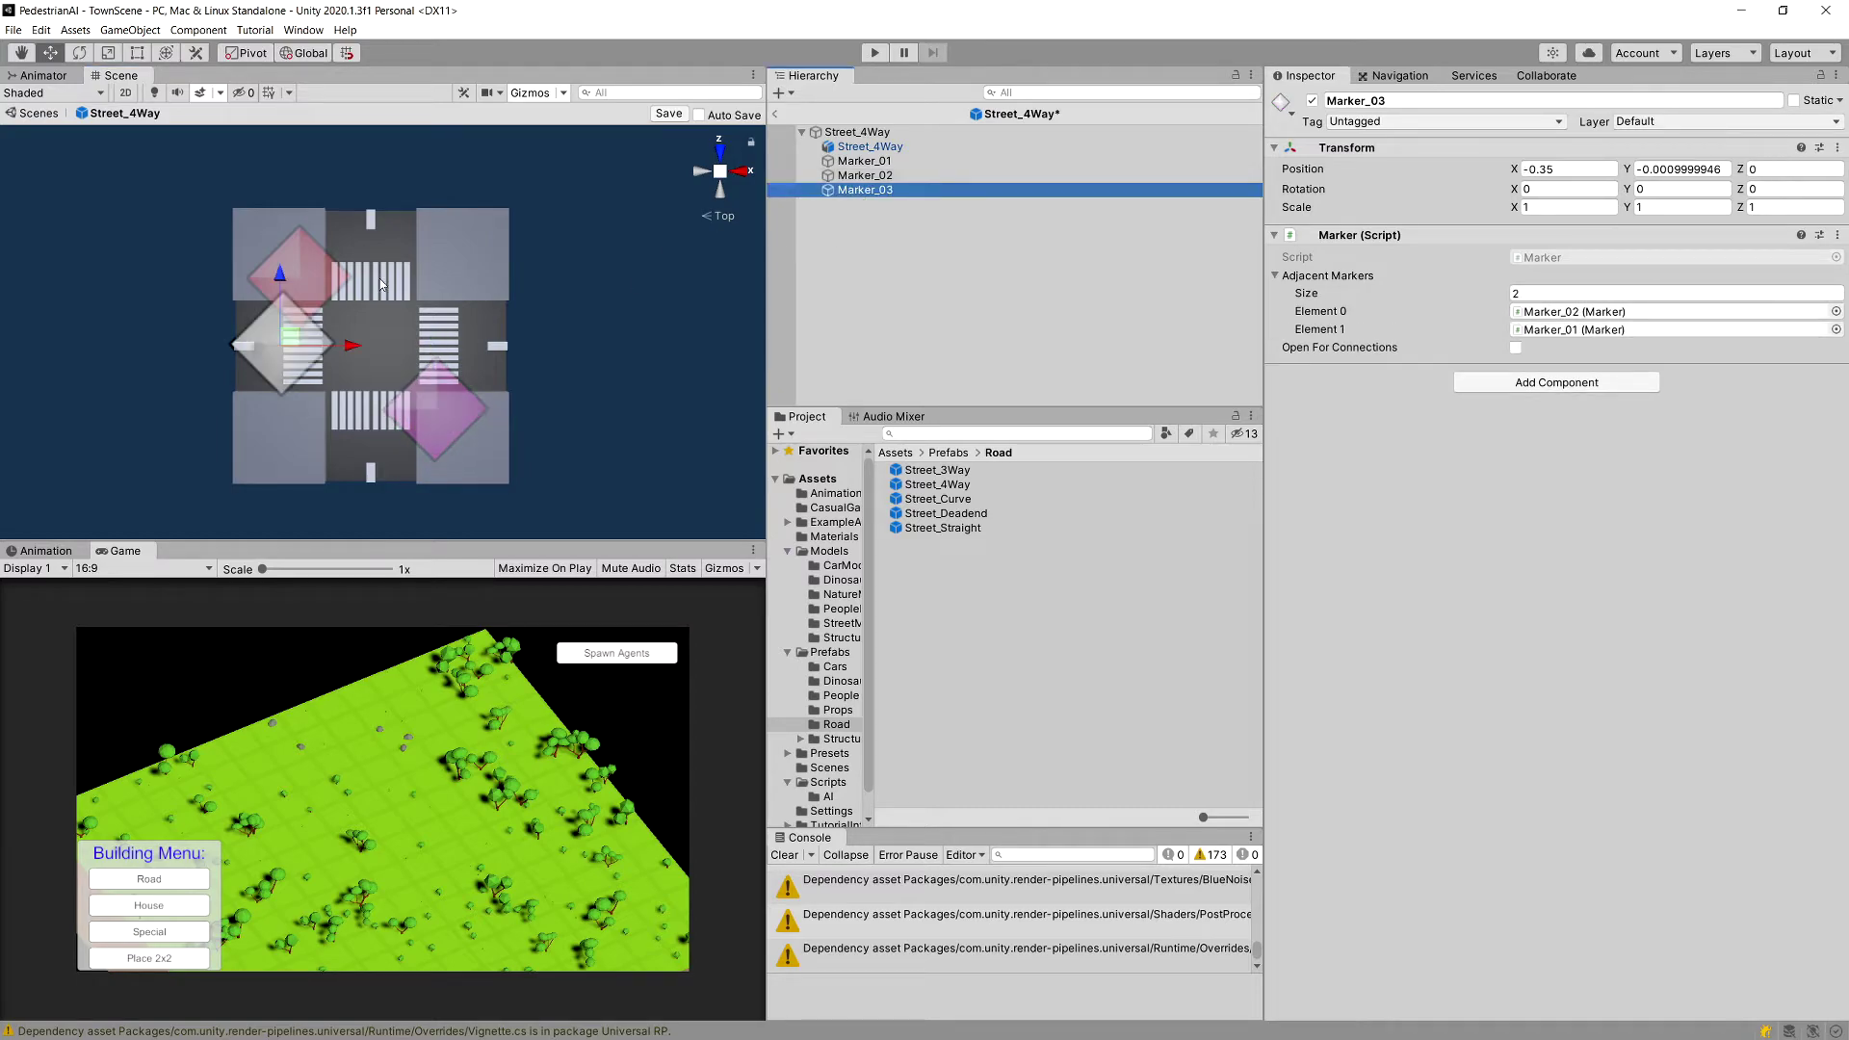
pyautogui.moveTo(271, 293); pyautogui.dragTo(509, 413)
# Duplicate Marker_03 and place the copy on the remaining sidewalk corner, at about X 0.239 and Z 0.253.
pyautogui.click(864, 190)
pyautogui.hotkey('ctrl', 'd')
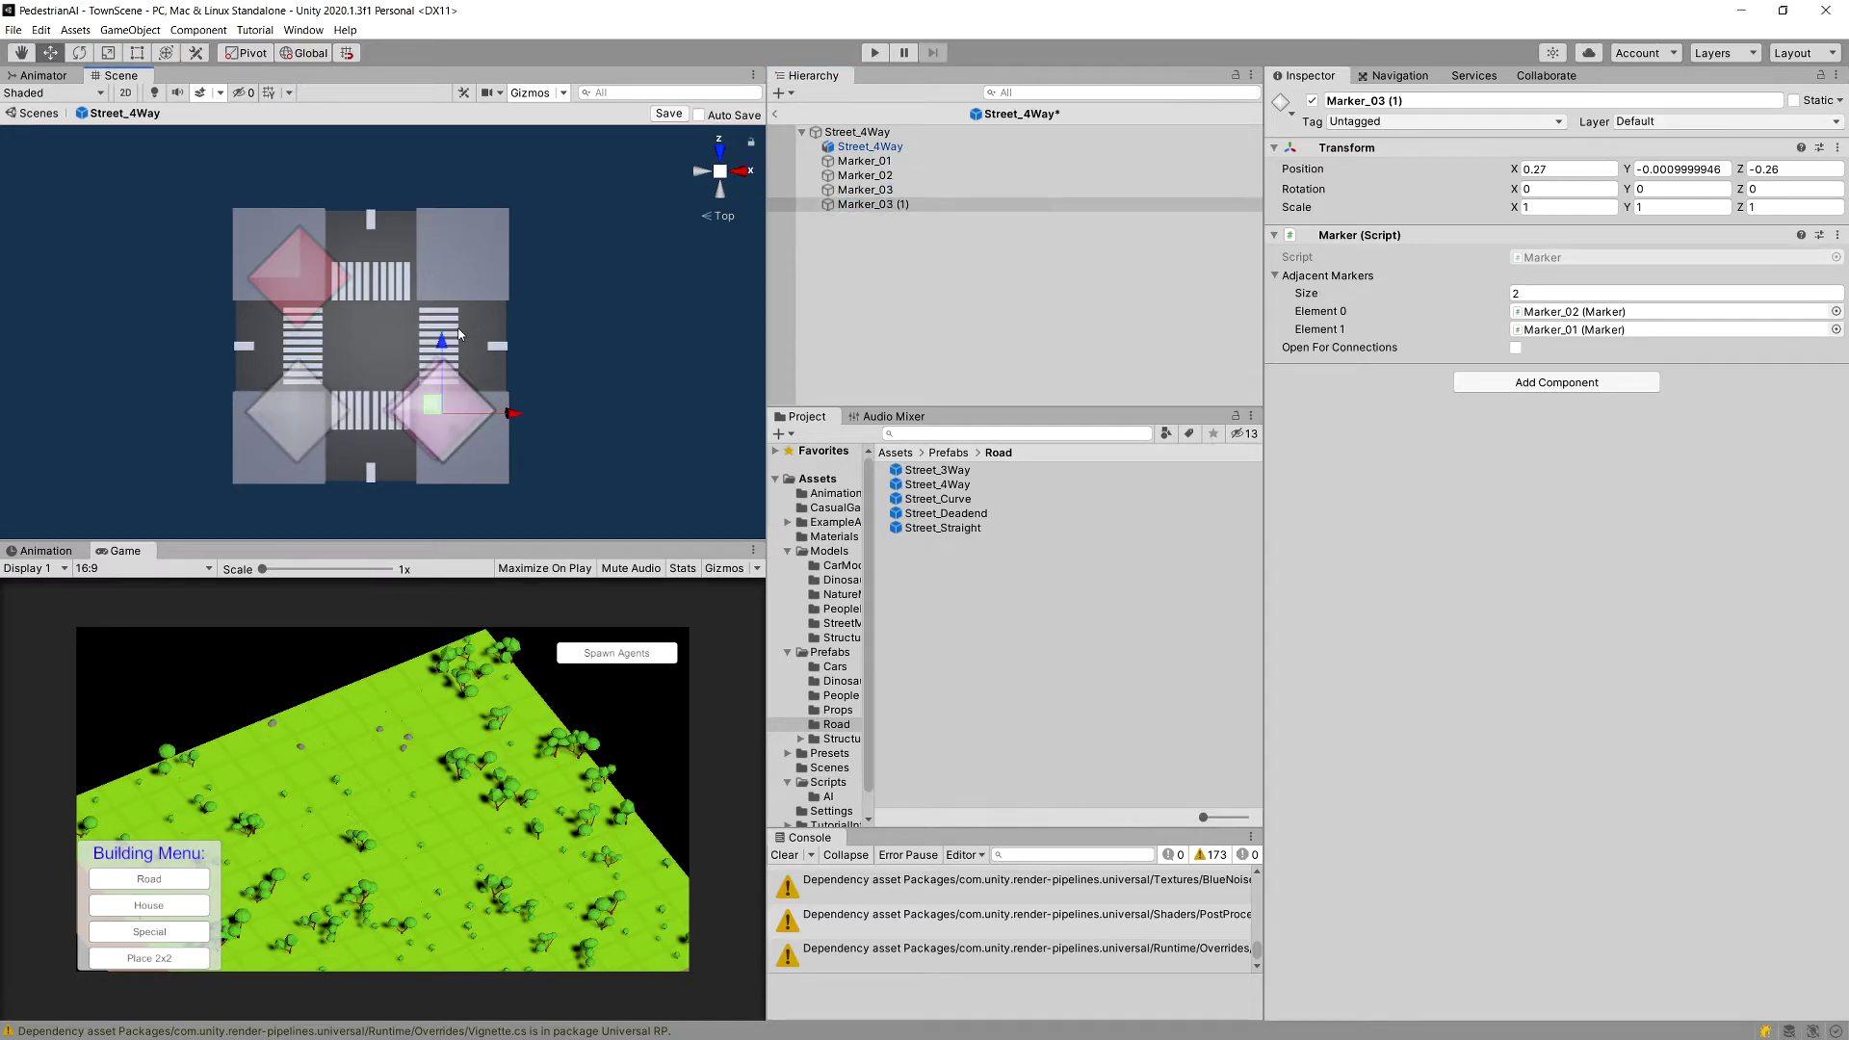
pyautogui.moveTo(441, 350); pyautogui.dragTo(444, 217)
pyautogui.moveTo(525, 281); pyautogui.dragTo(511, 281)
# Rename the duplicated marker as Marker_04 and give it a blue diamond icon.
pyautogui.click(886, 205)
pyautogui.click(887, 205)
pyautogui.moveTo(910, 206); pyautogui.dragTo(886, 211)
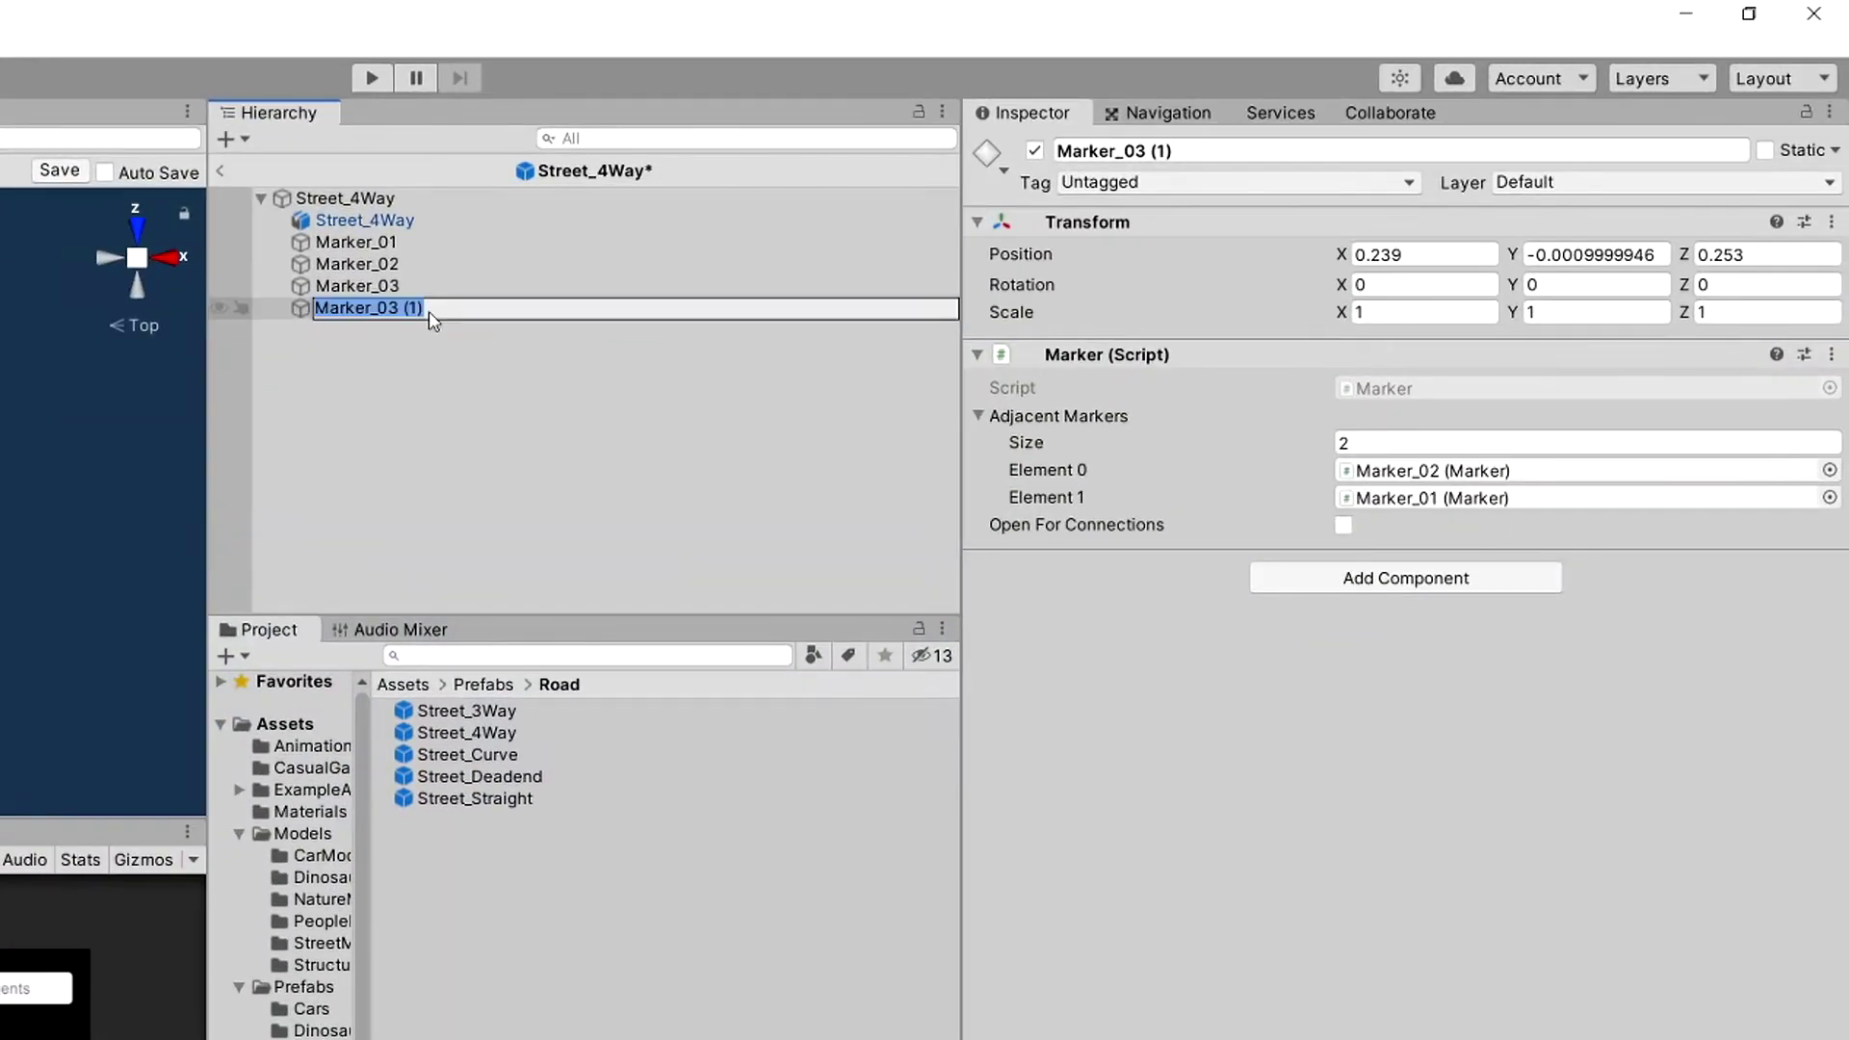
pyautogui.write('4')
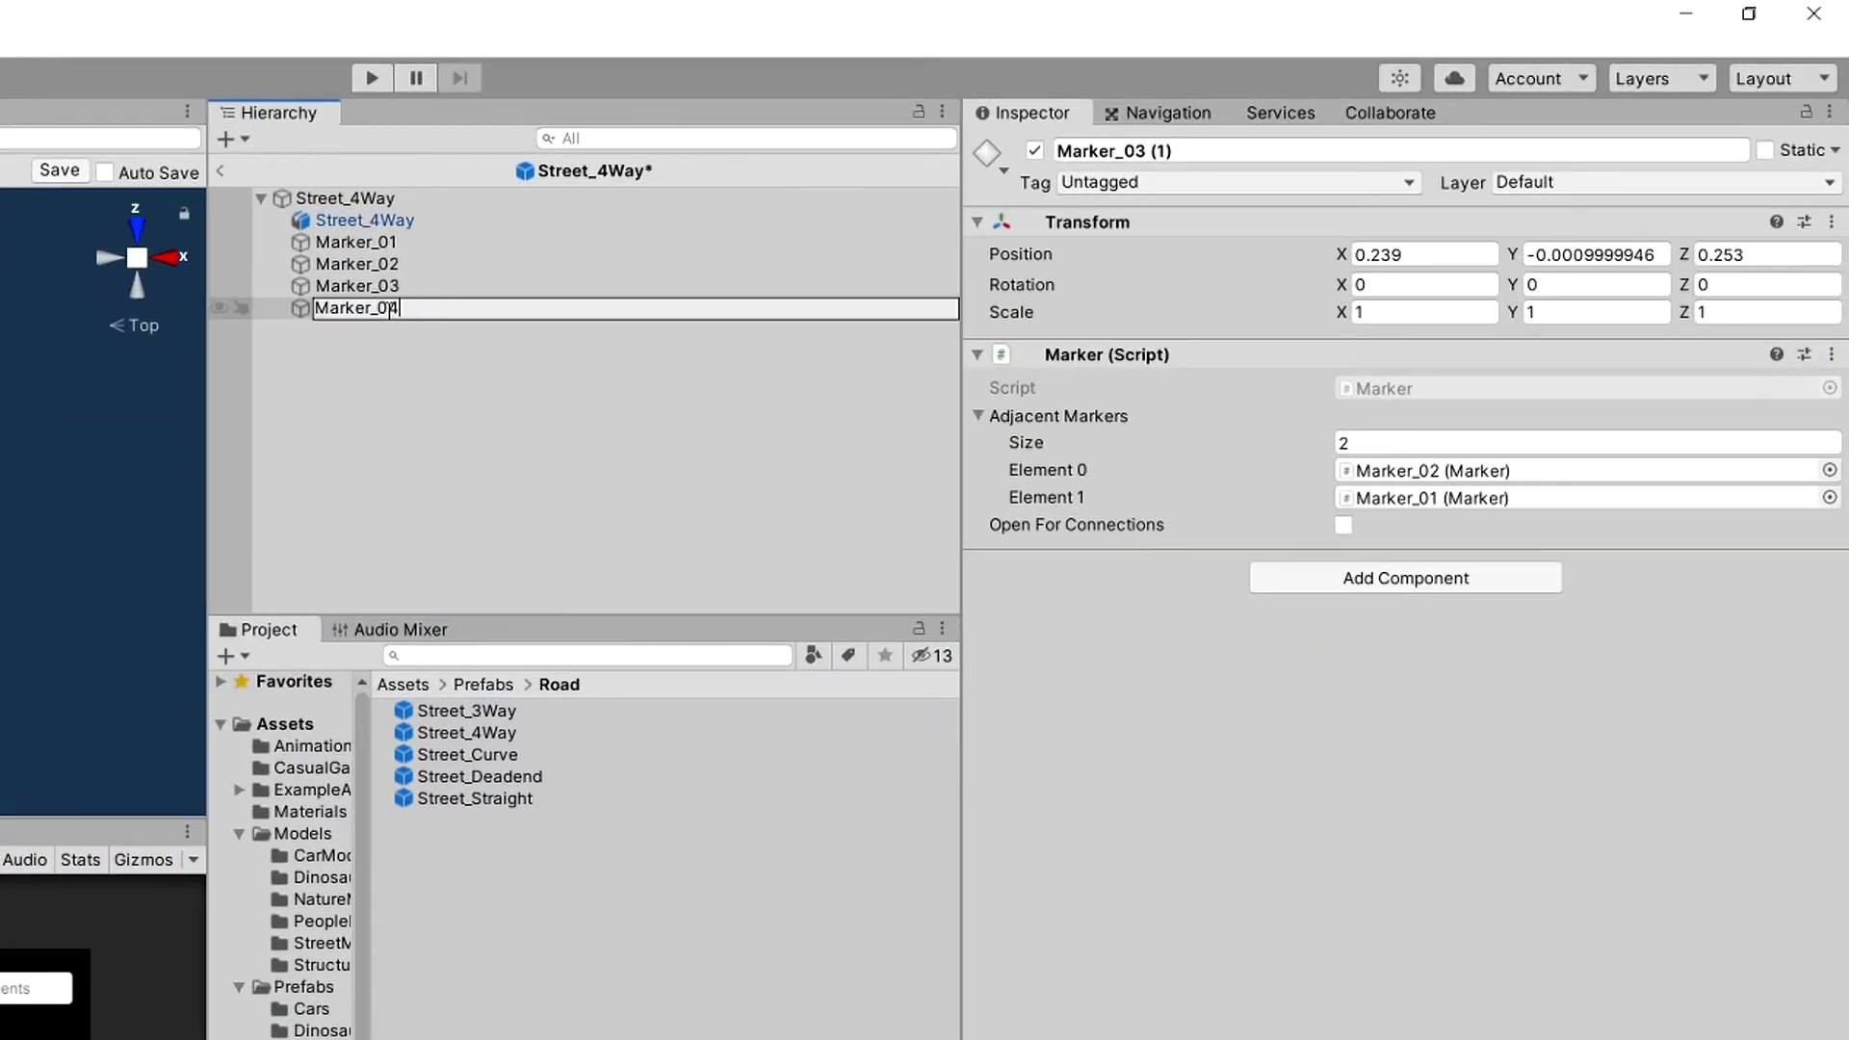
pyautogui.click(454, 380)
pyautogui.click(476, 307)
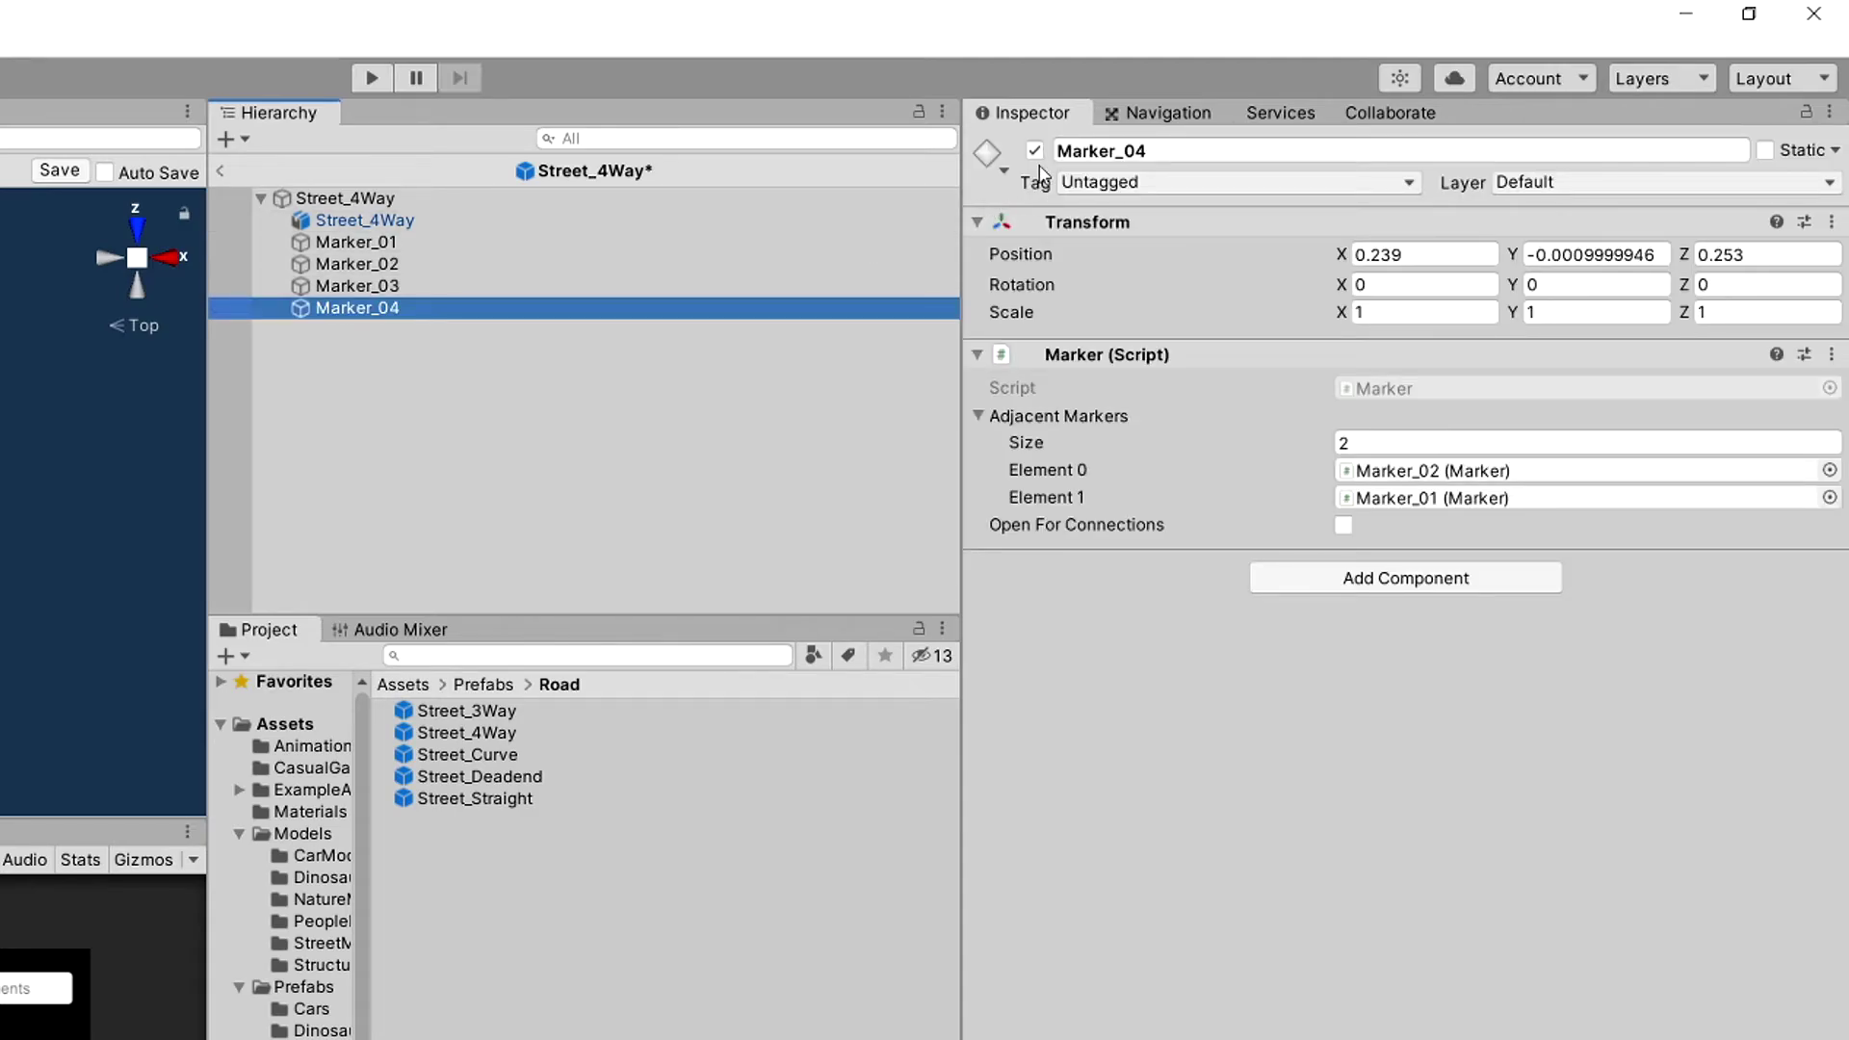
pyautogui.click(989, 157)
pyautogui.click(1008, 293)
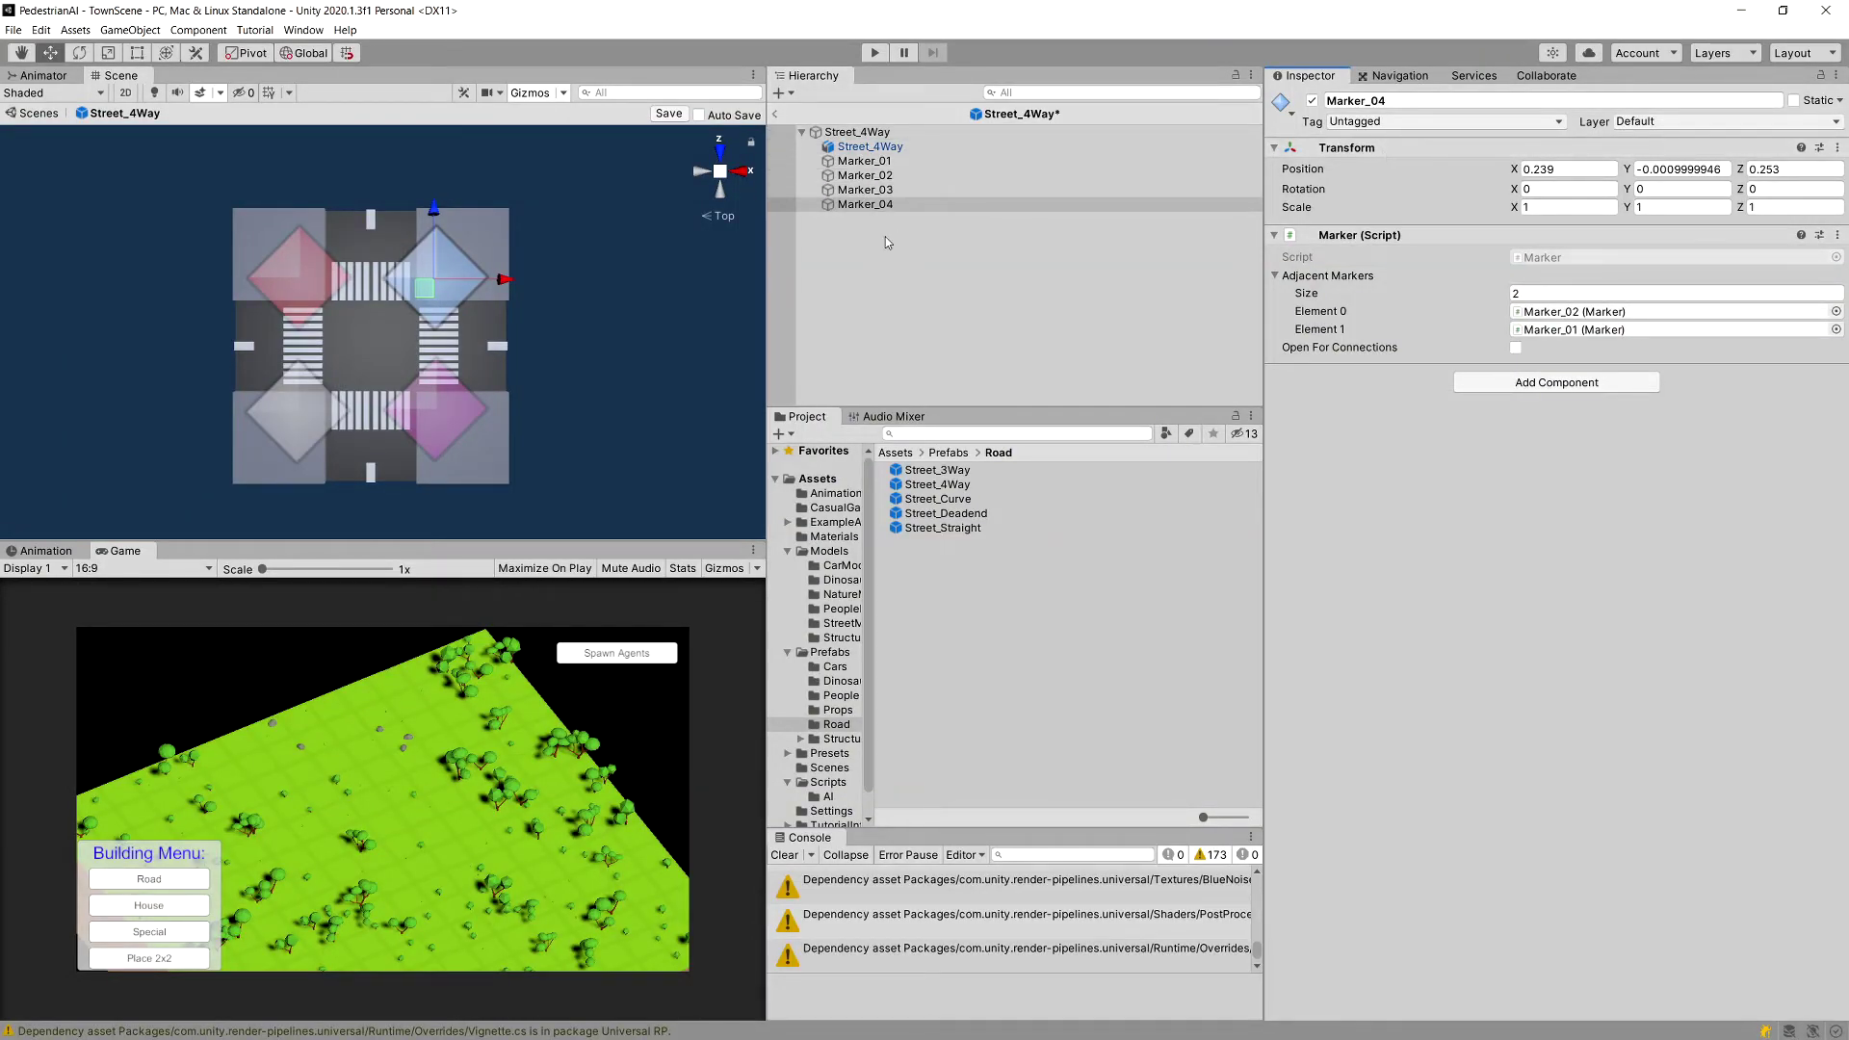
# Review the Adjacent Markers connections of the four Street_4Way markers.
pyautogui.click(864, 189)
pyautogui.click(865, 204)
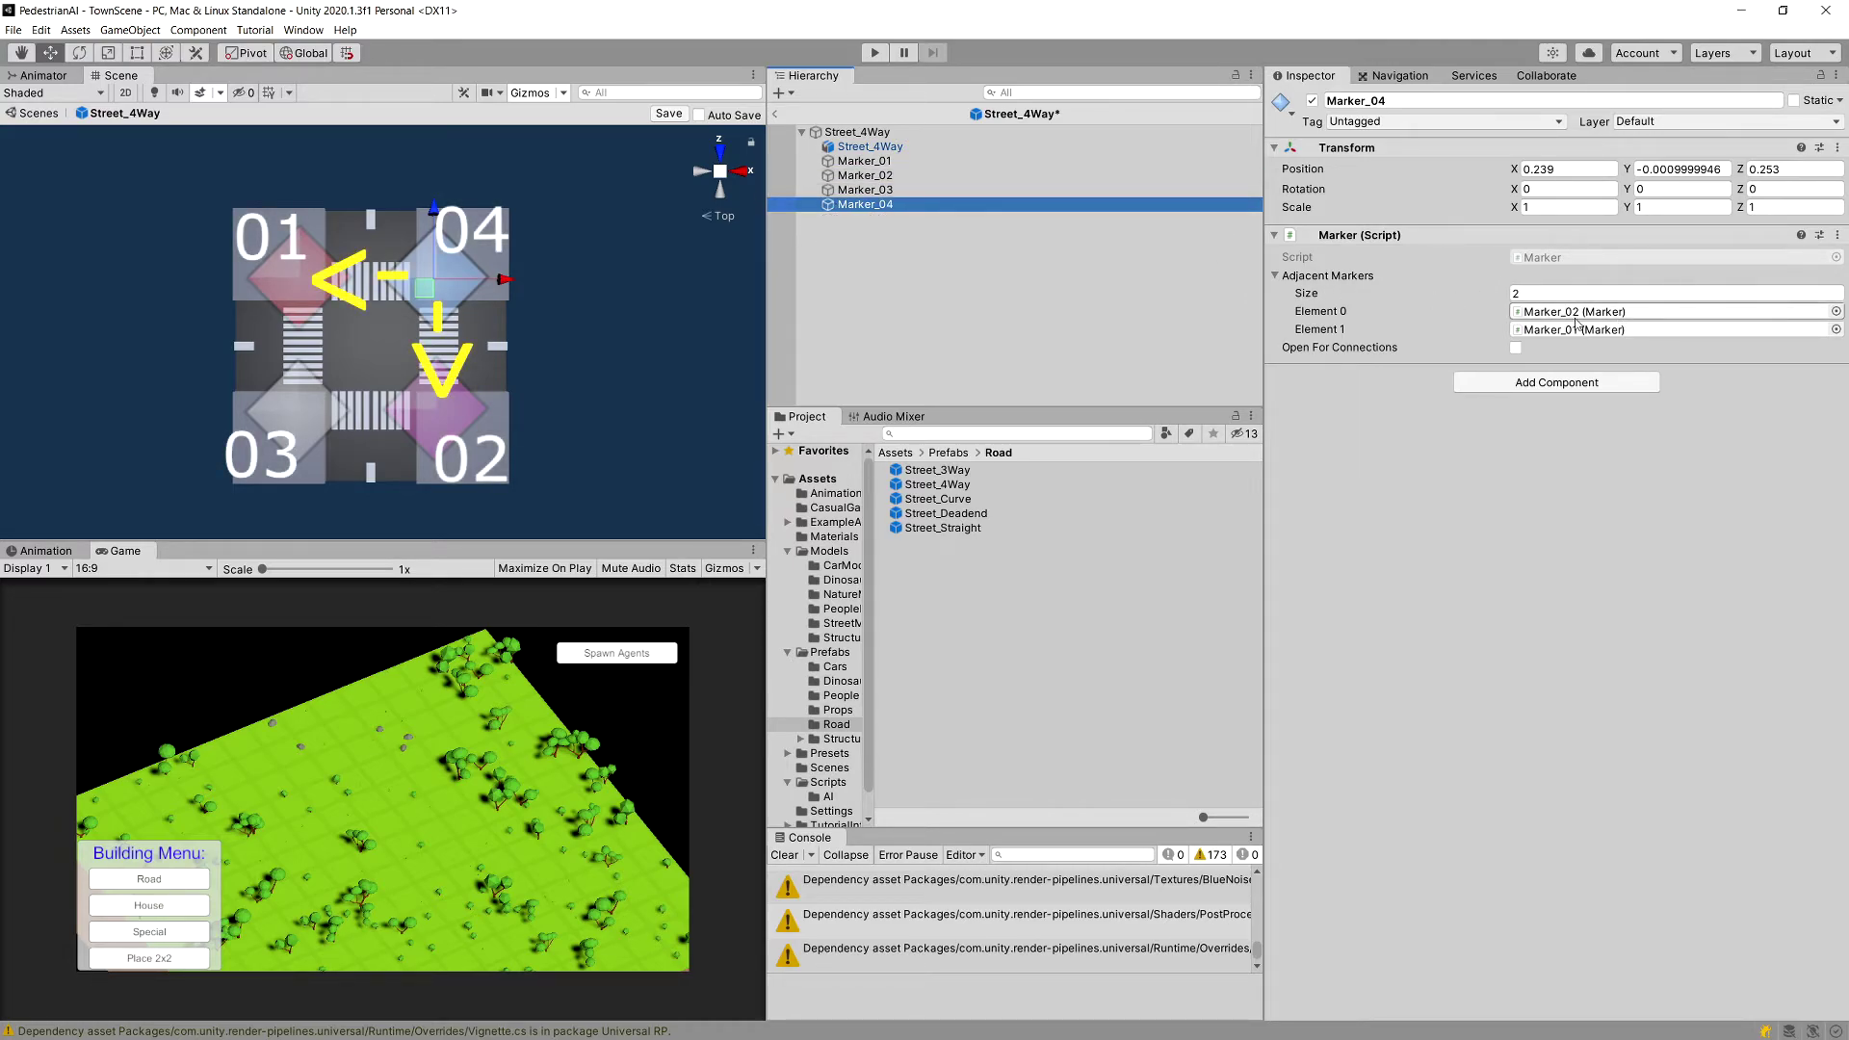
pyautogui.click(856, 191)
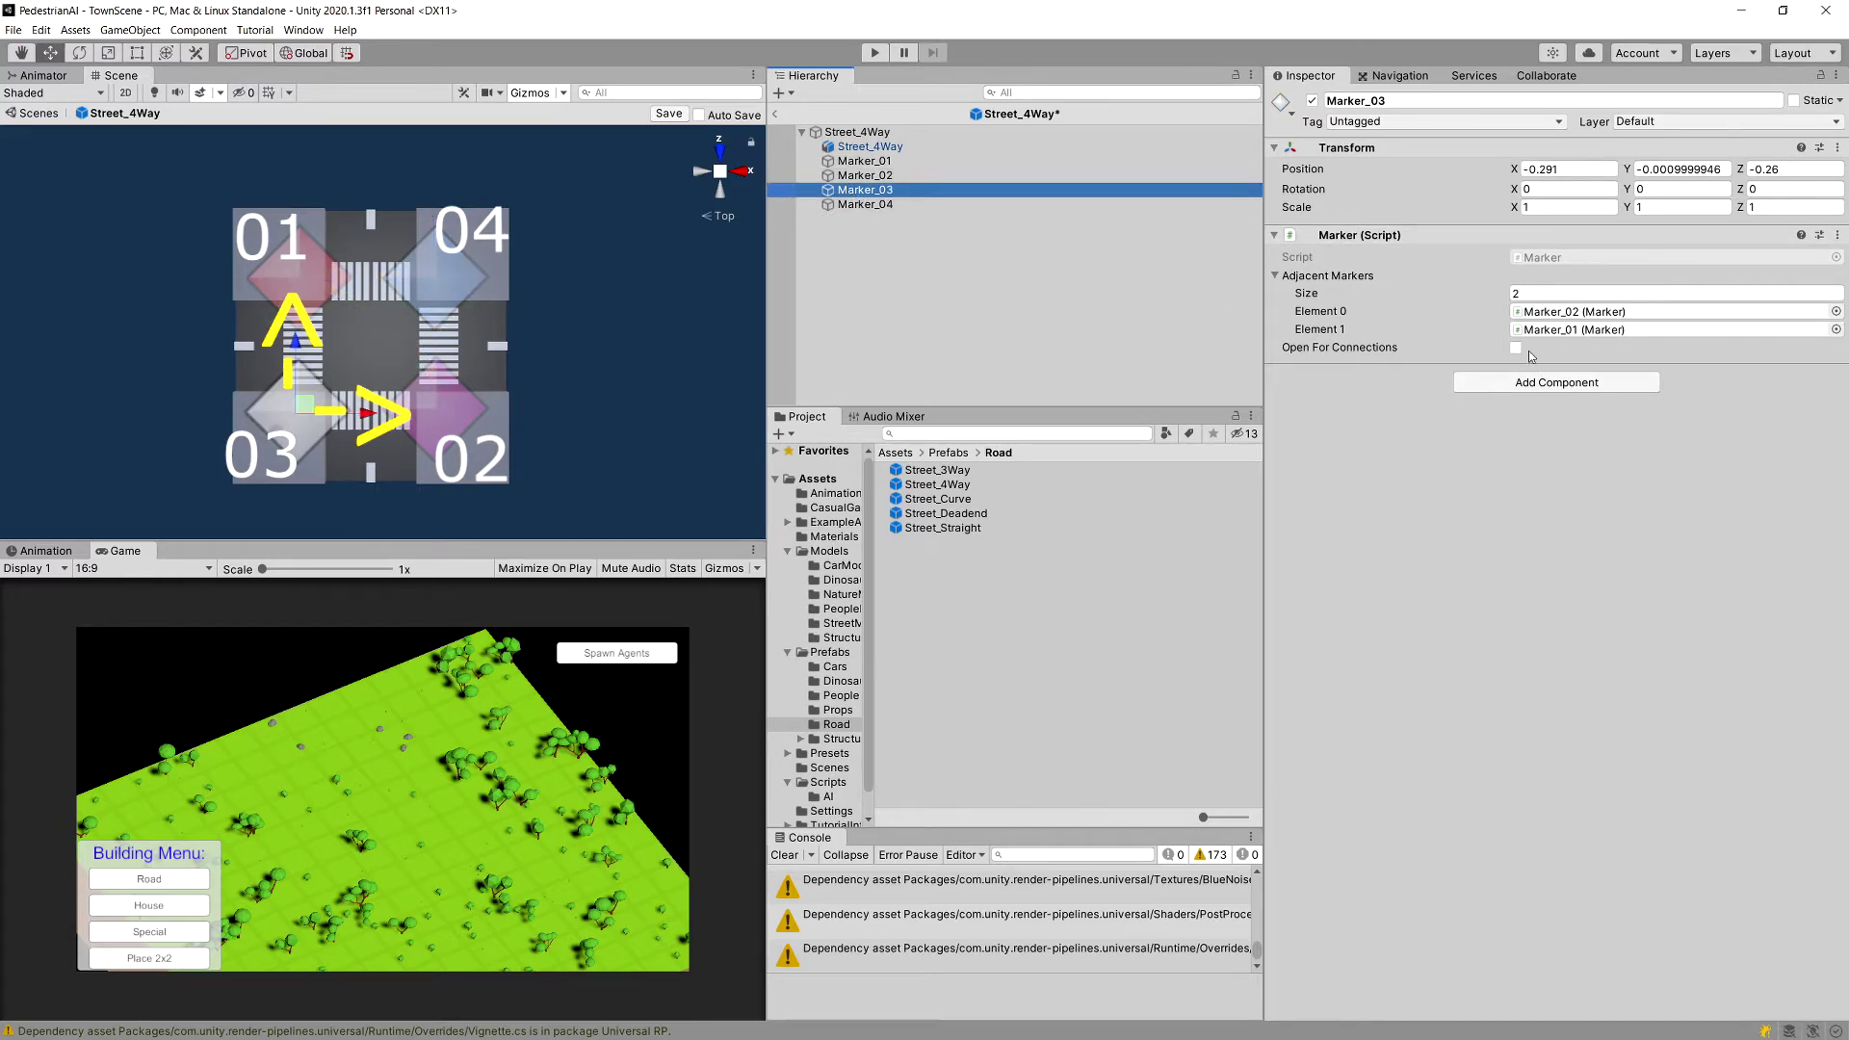
pyautogui.click(921, 177)
pyautogui.click(867, 204)
pyautogui.click(864, 161)
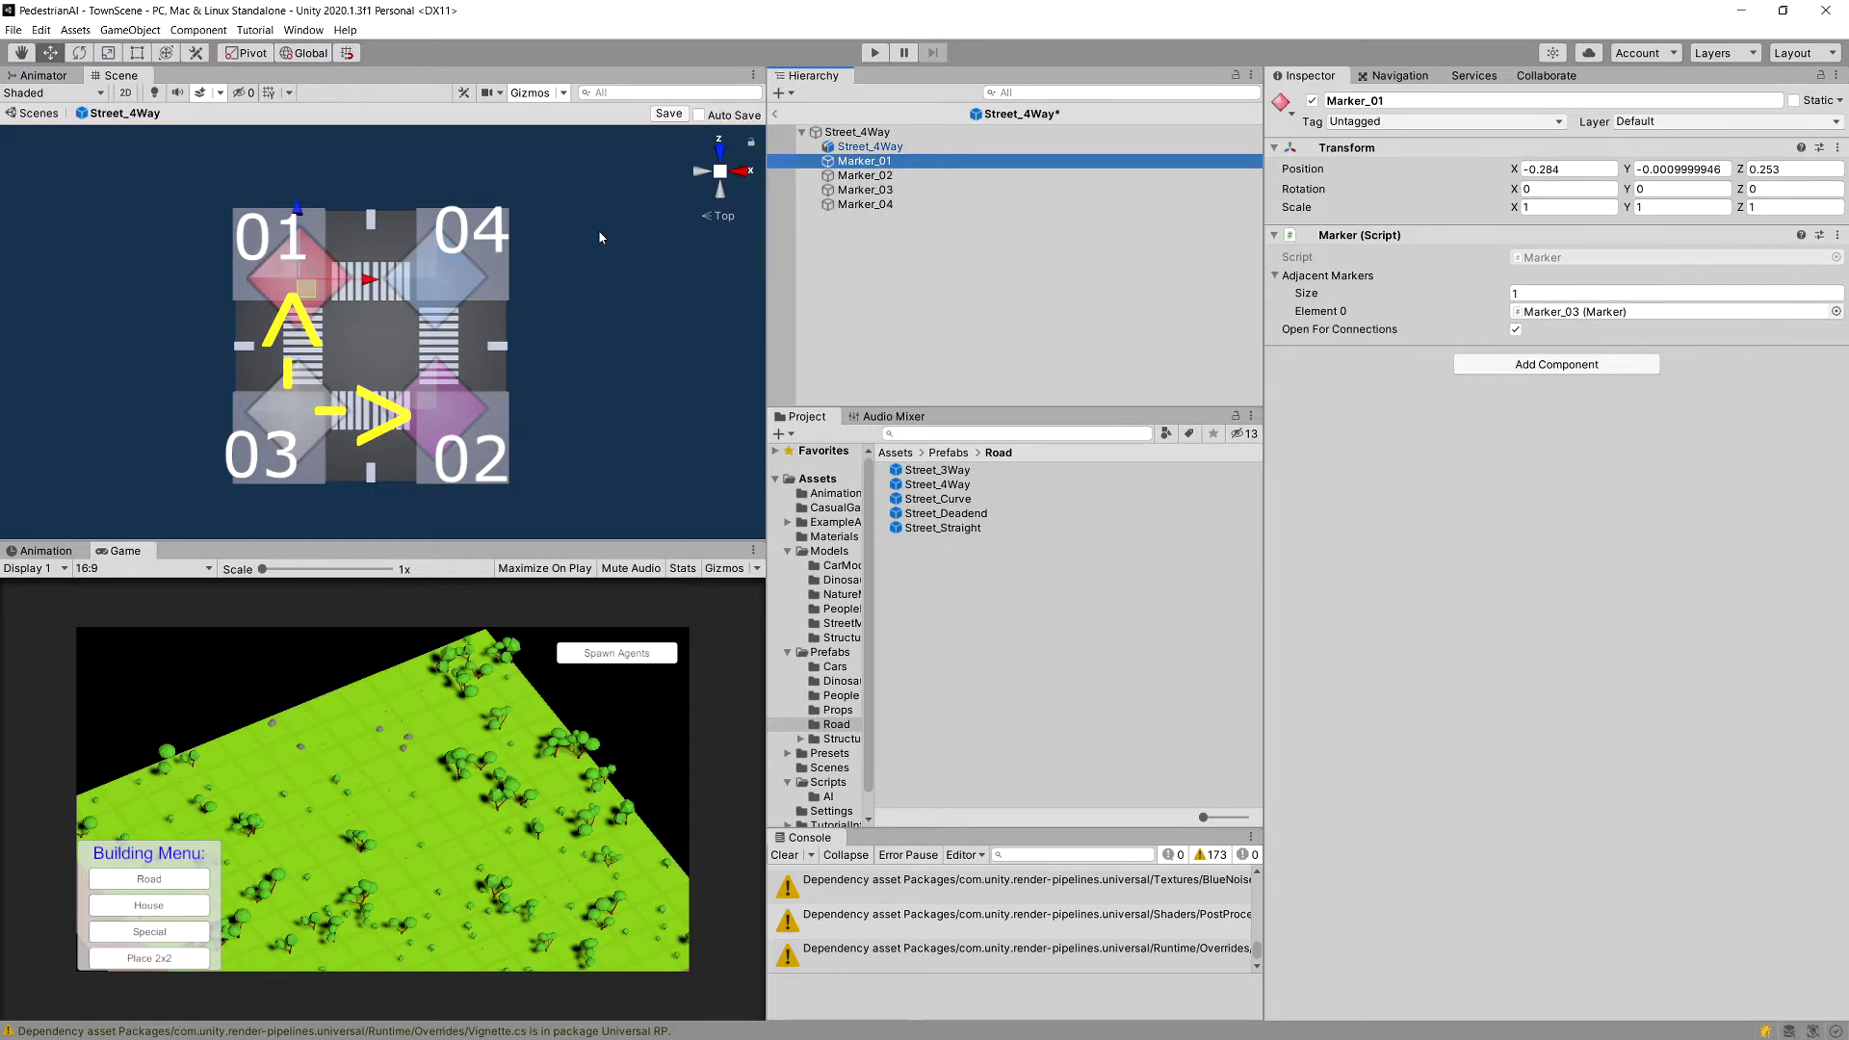
# Add Marker_04 to the Adjacent Markers of Marker_02 and Marker_01, with a list size of 2 on each.
pyautogui.click(897, 176)
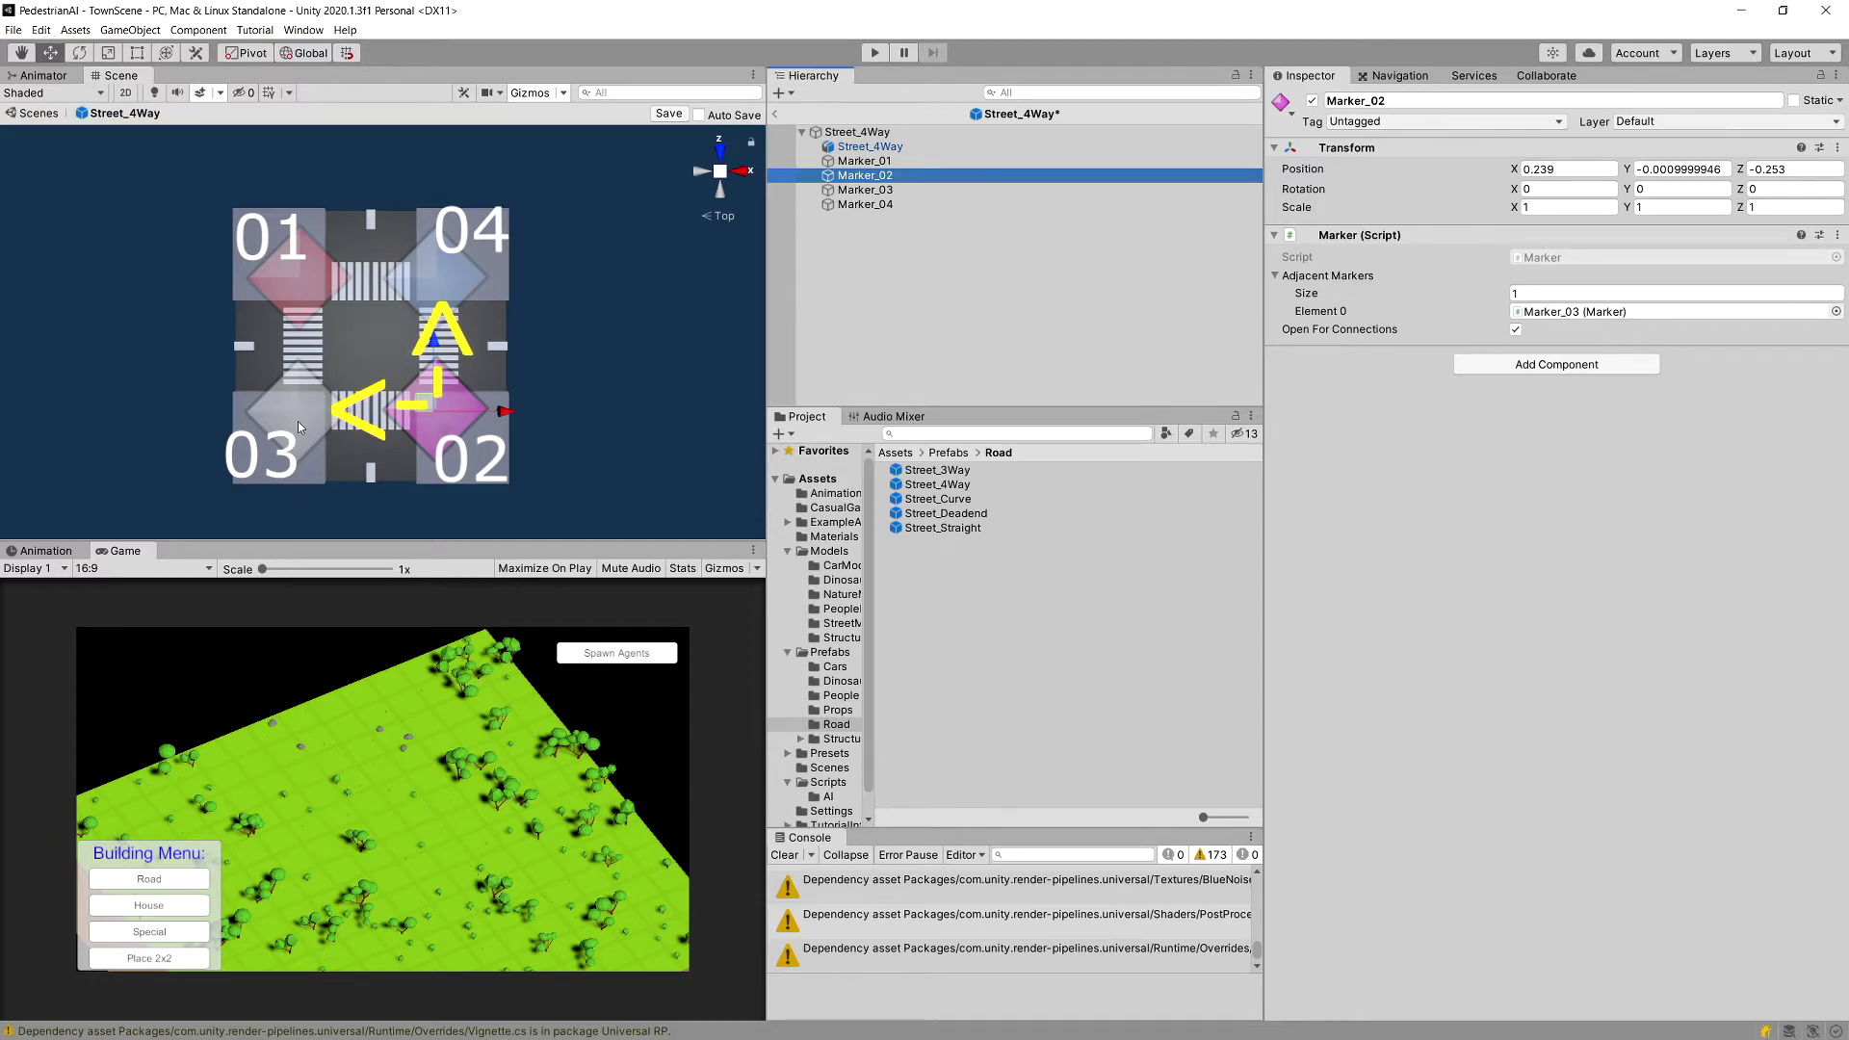
pyautogui.moveTo(859, 205); pyautogui.dragTo(1337, 279)
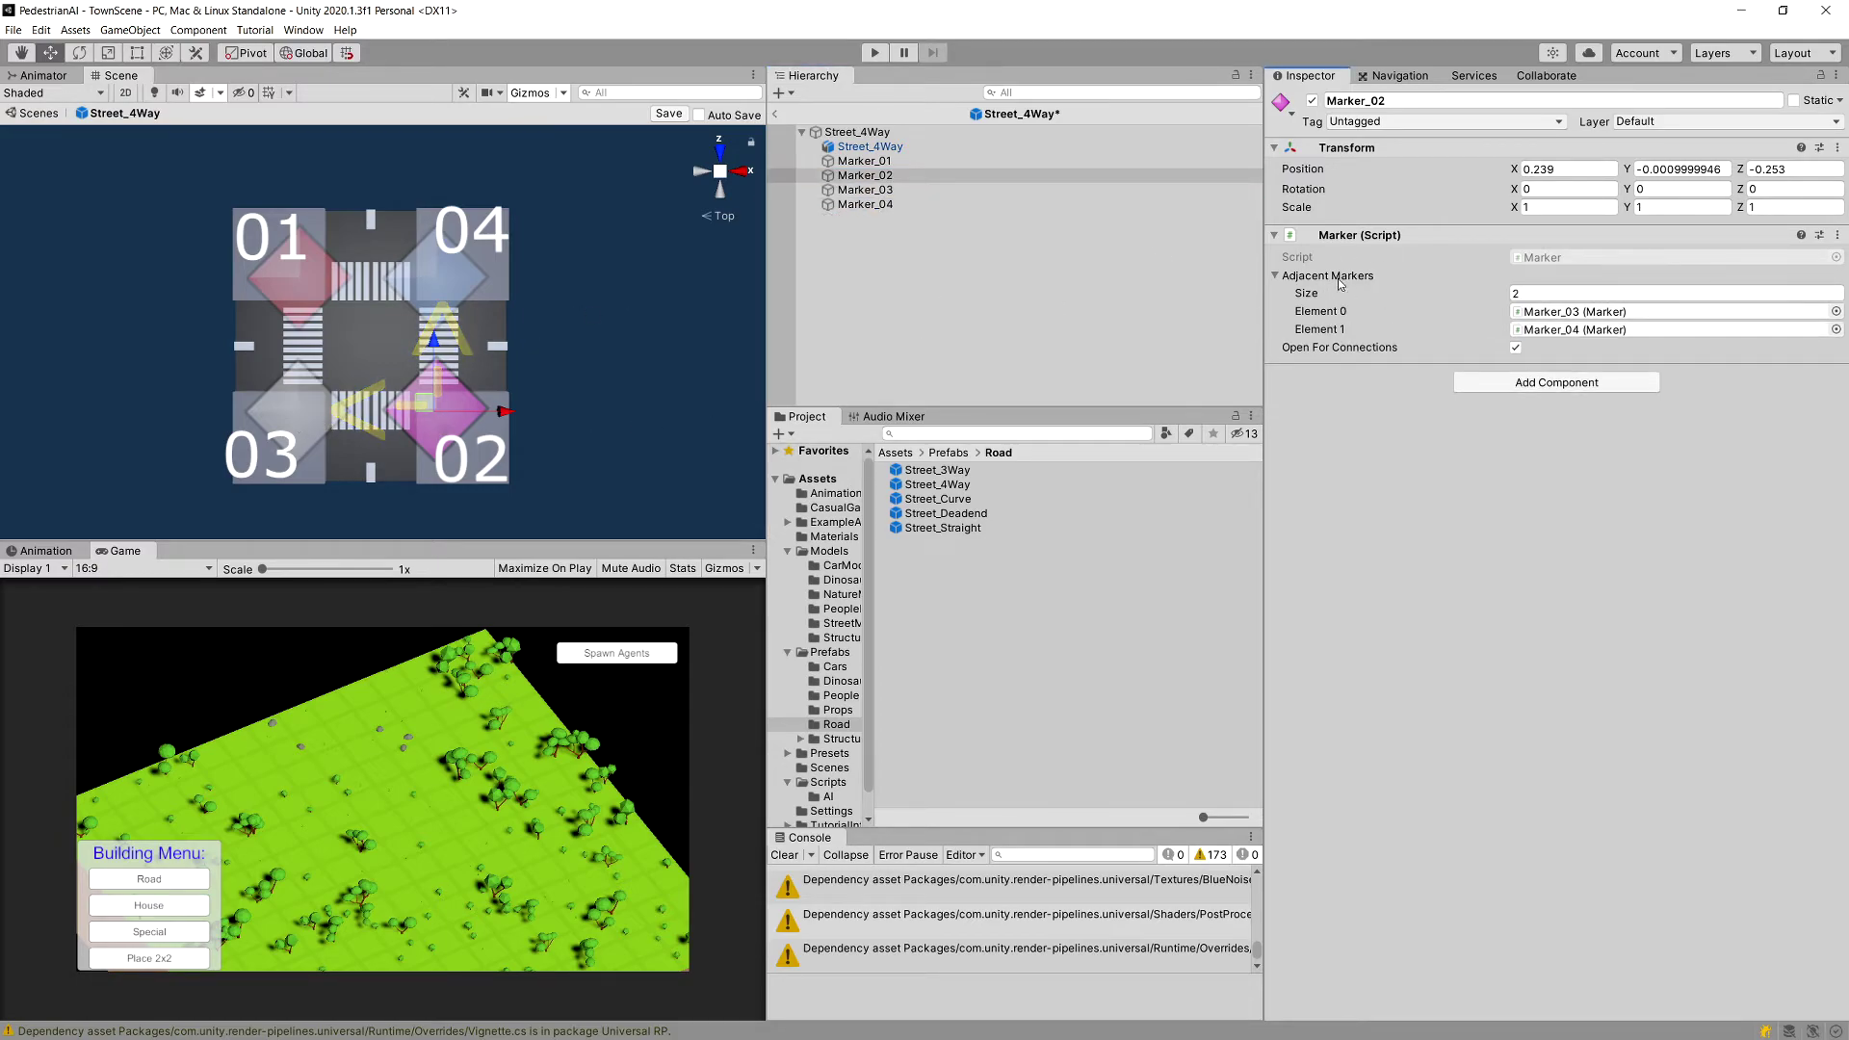
pyautogui.click(905, 161)
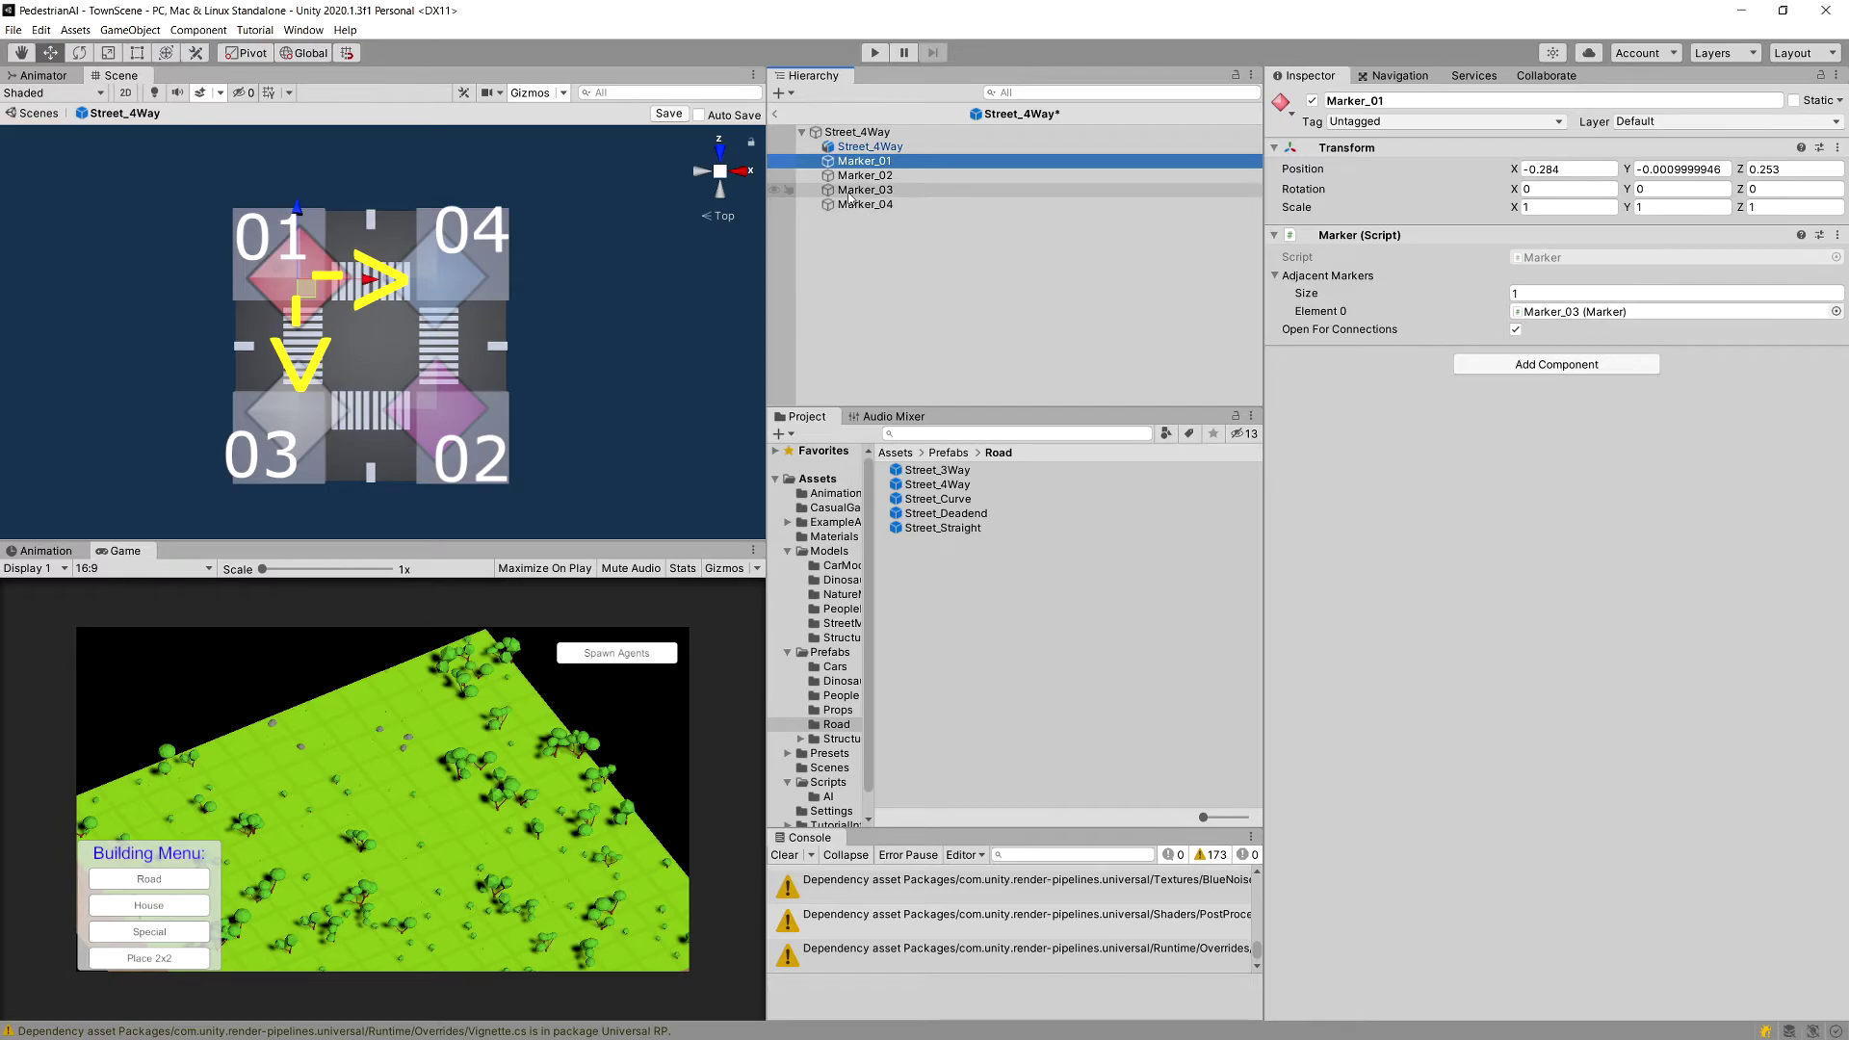
pyautogui.moveTo(864, 204); pyautogui.dragTo(1326, 281)
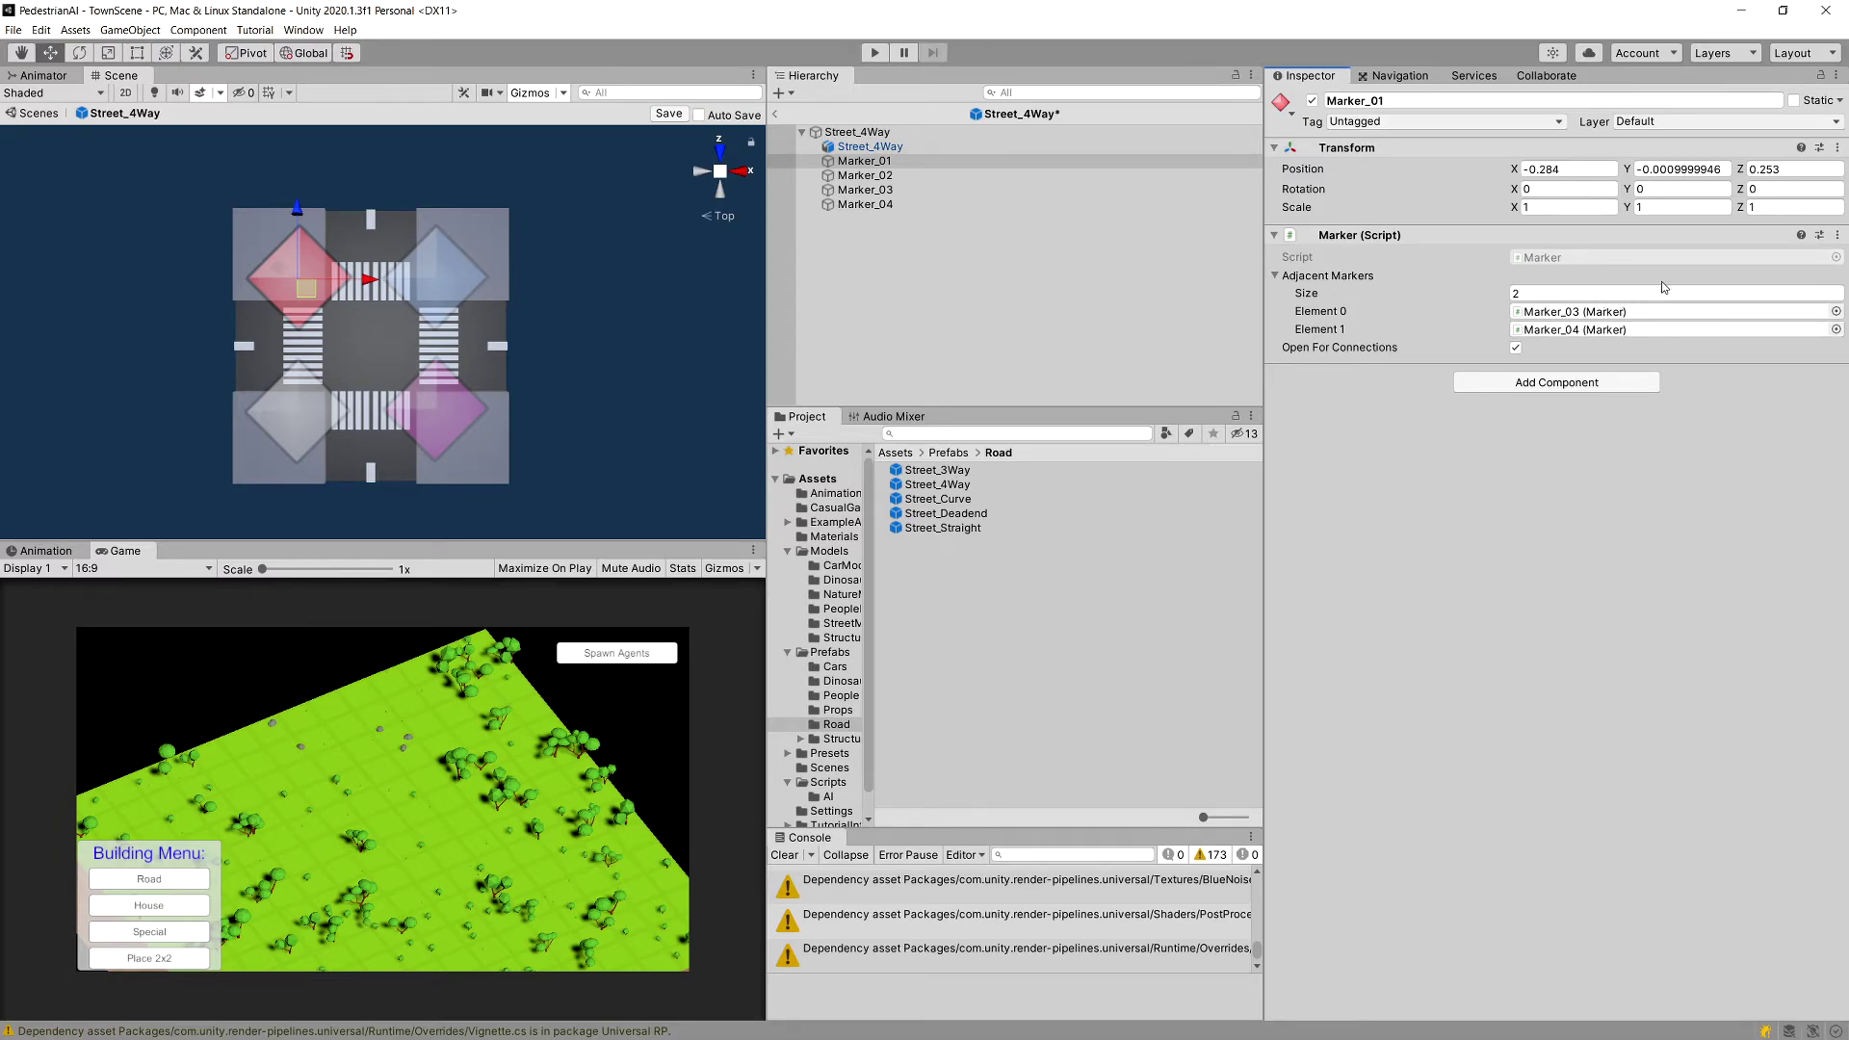
pyautogui.moveTo(871, 201)
pyautogui.mouseDown()
pyautogui.moveTo(1408, 285)
pyautogui.moveTo(1368, 276)
pyautogui.mouseUp()
pyautogui.click(1448, 291)
pyautogui.write('2')
pyautogui.press('Return')
# Enable Open For Connections on Marker_03 and Marker_04 of Street_4Way.
pyautogui.click(865, 204)
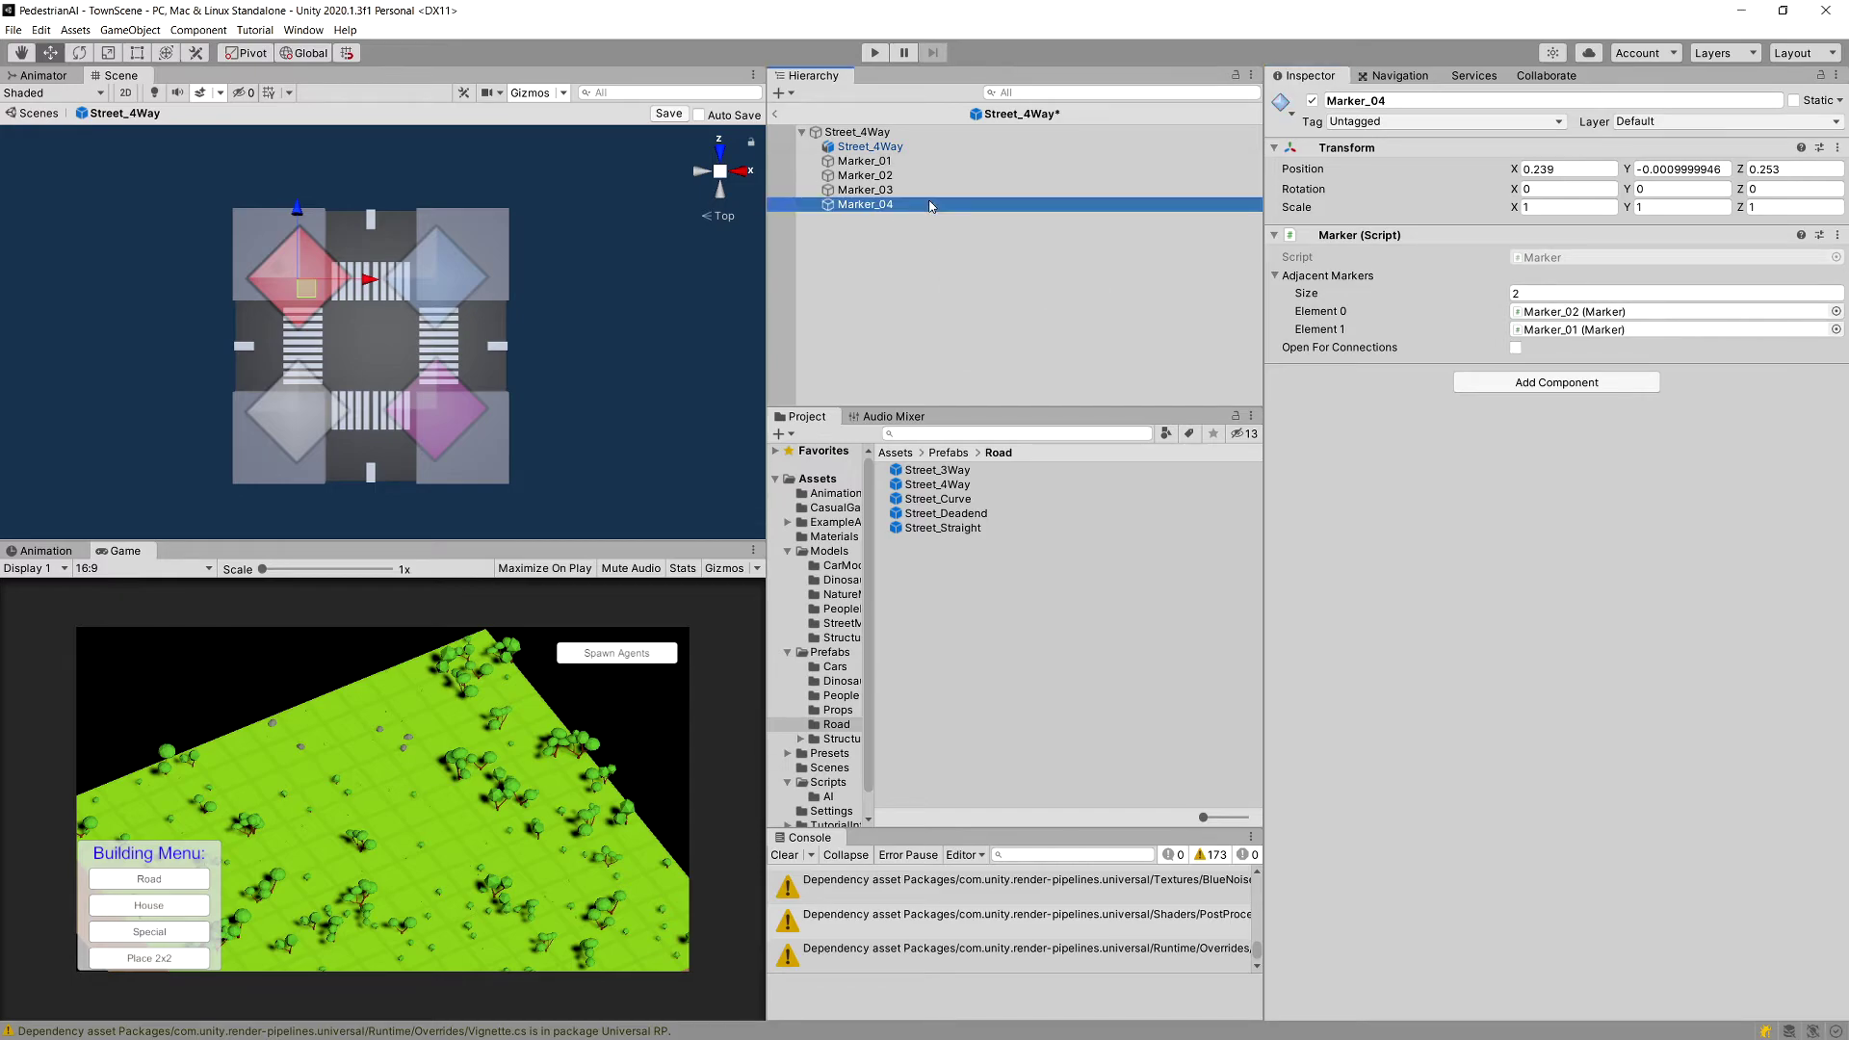
pyautogui.click(864, 189)
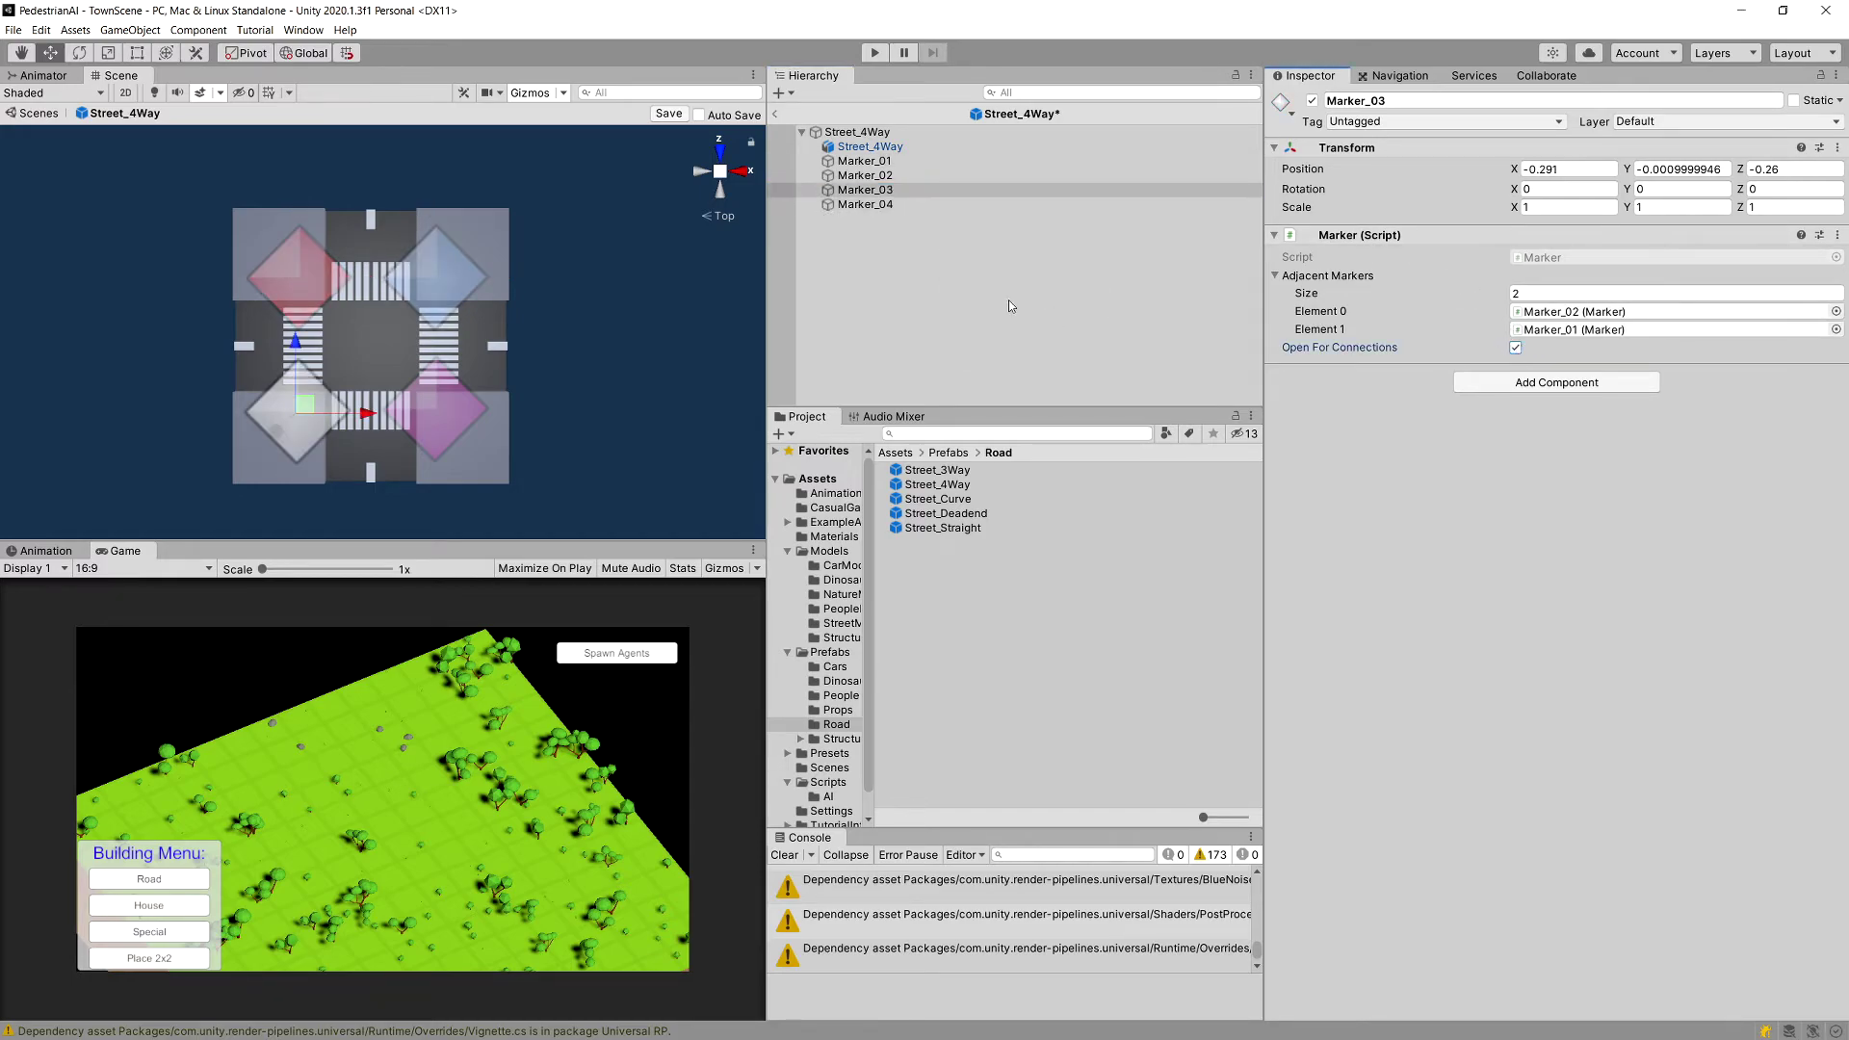
pyautogui.click(865, 204)
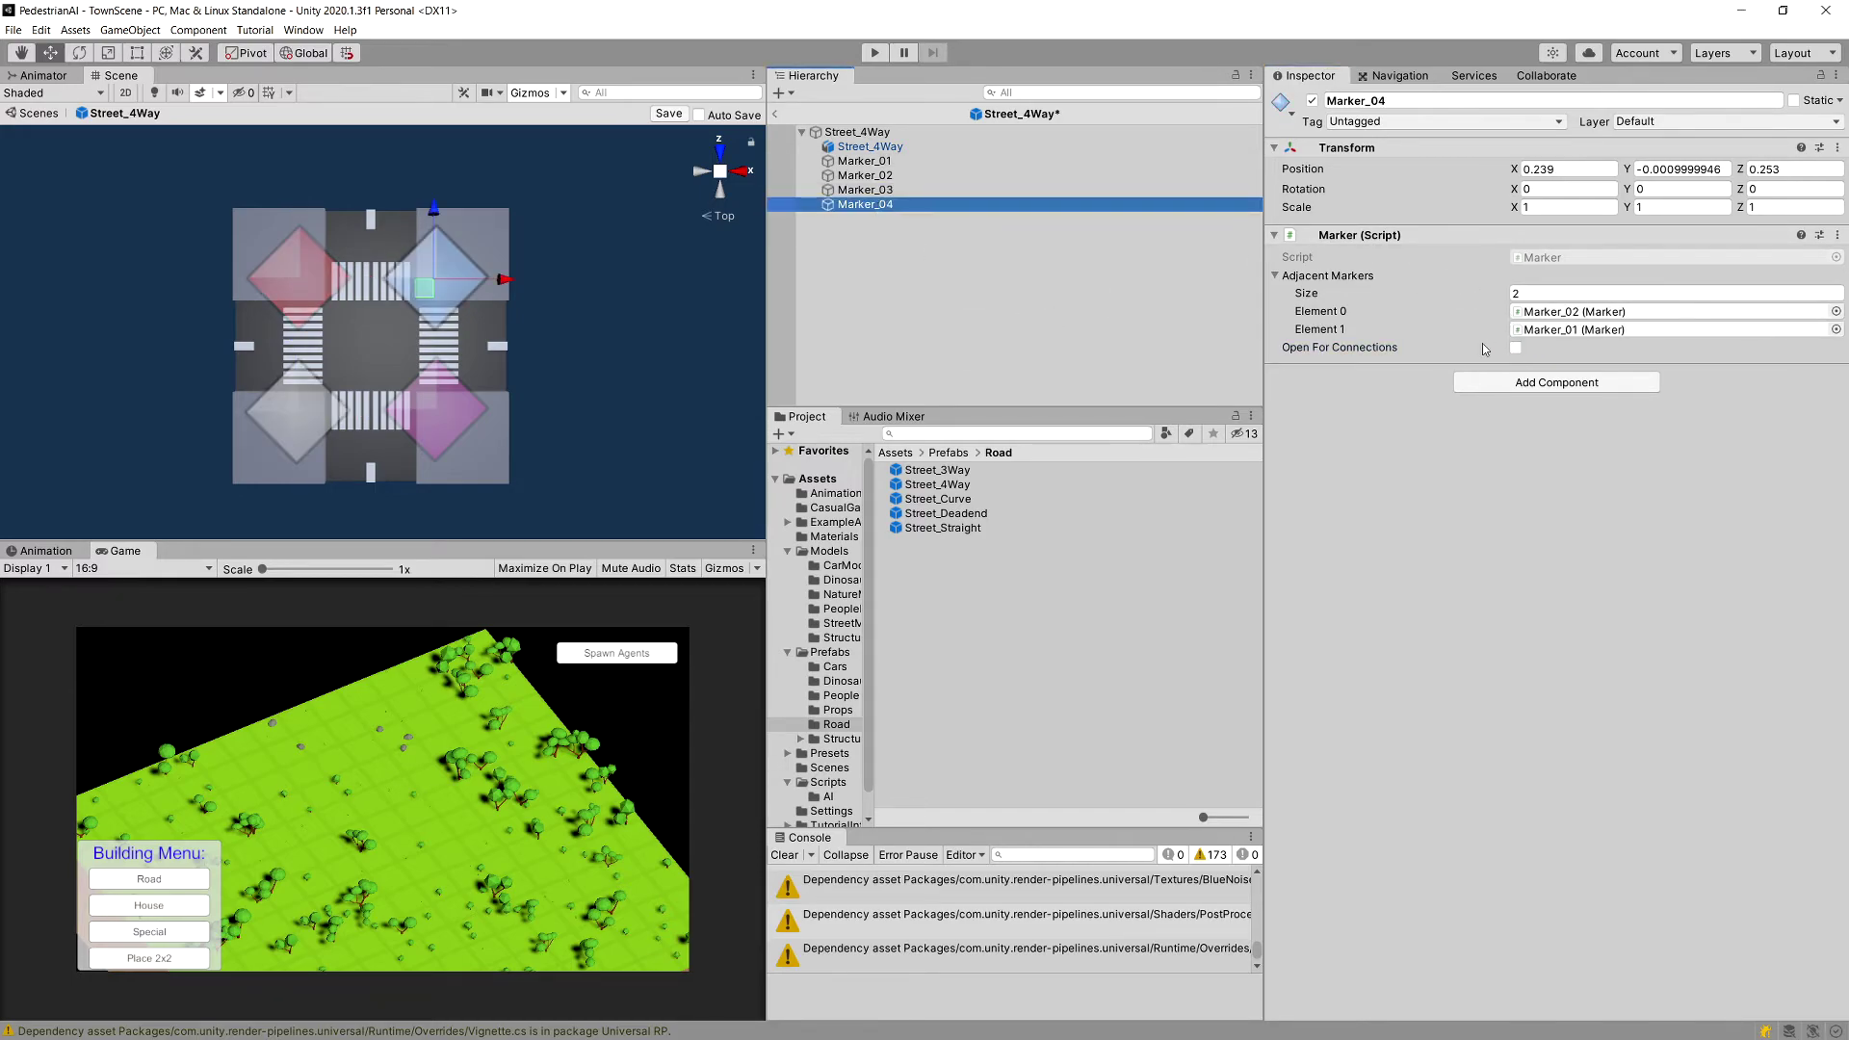
pyautogui.click(864, 176)
pyautogui.click(864, 190)
pyautogui.click(864, 204)
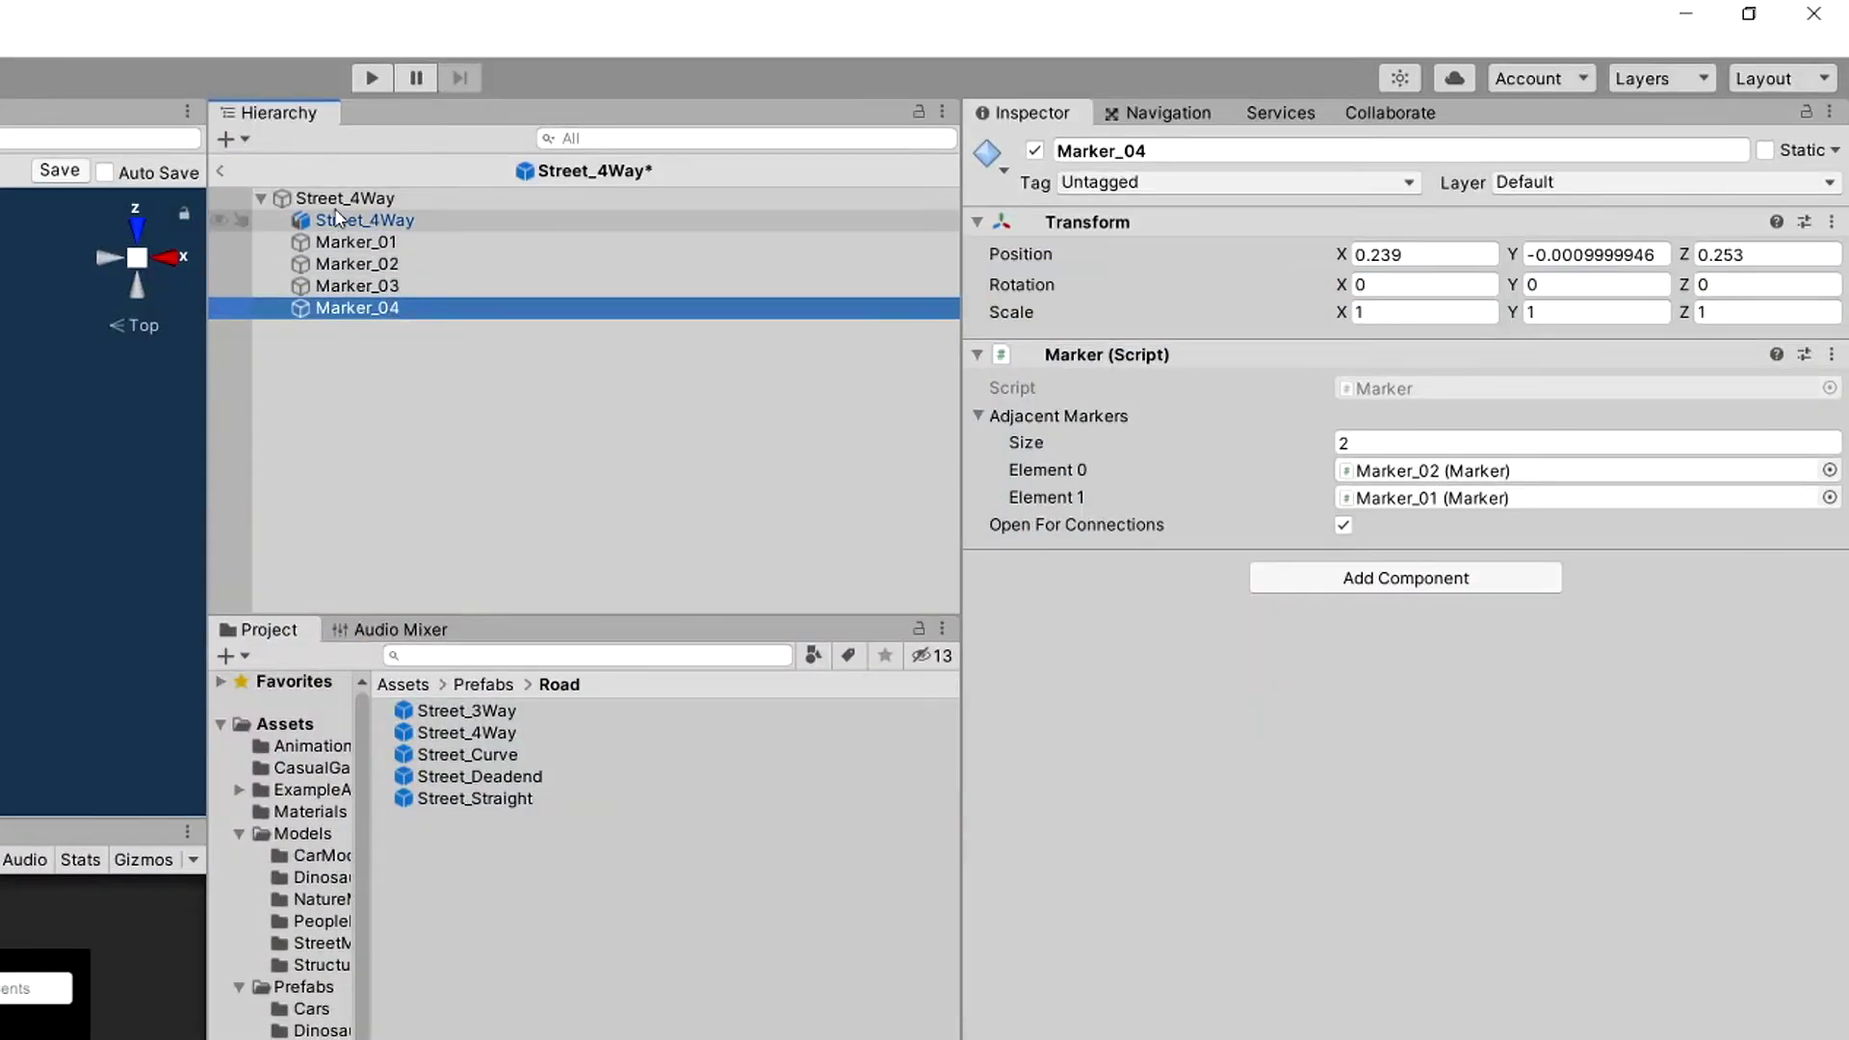
# Add the Road Helper script to the Street_4Way root object.
pyautogui.click(339, 199)
pyautogui.click(1418, 370)
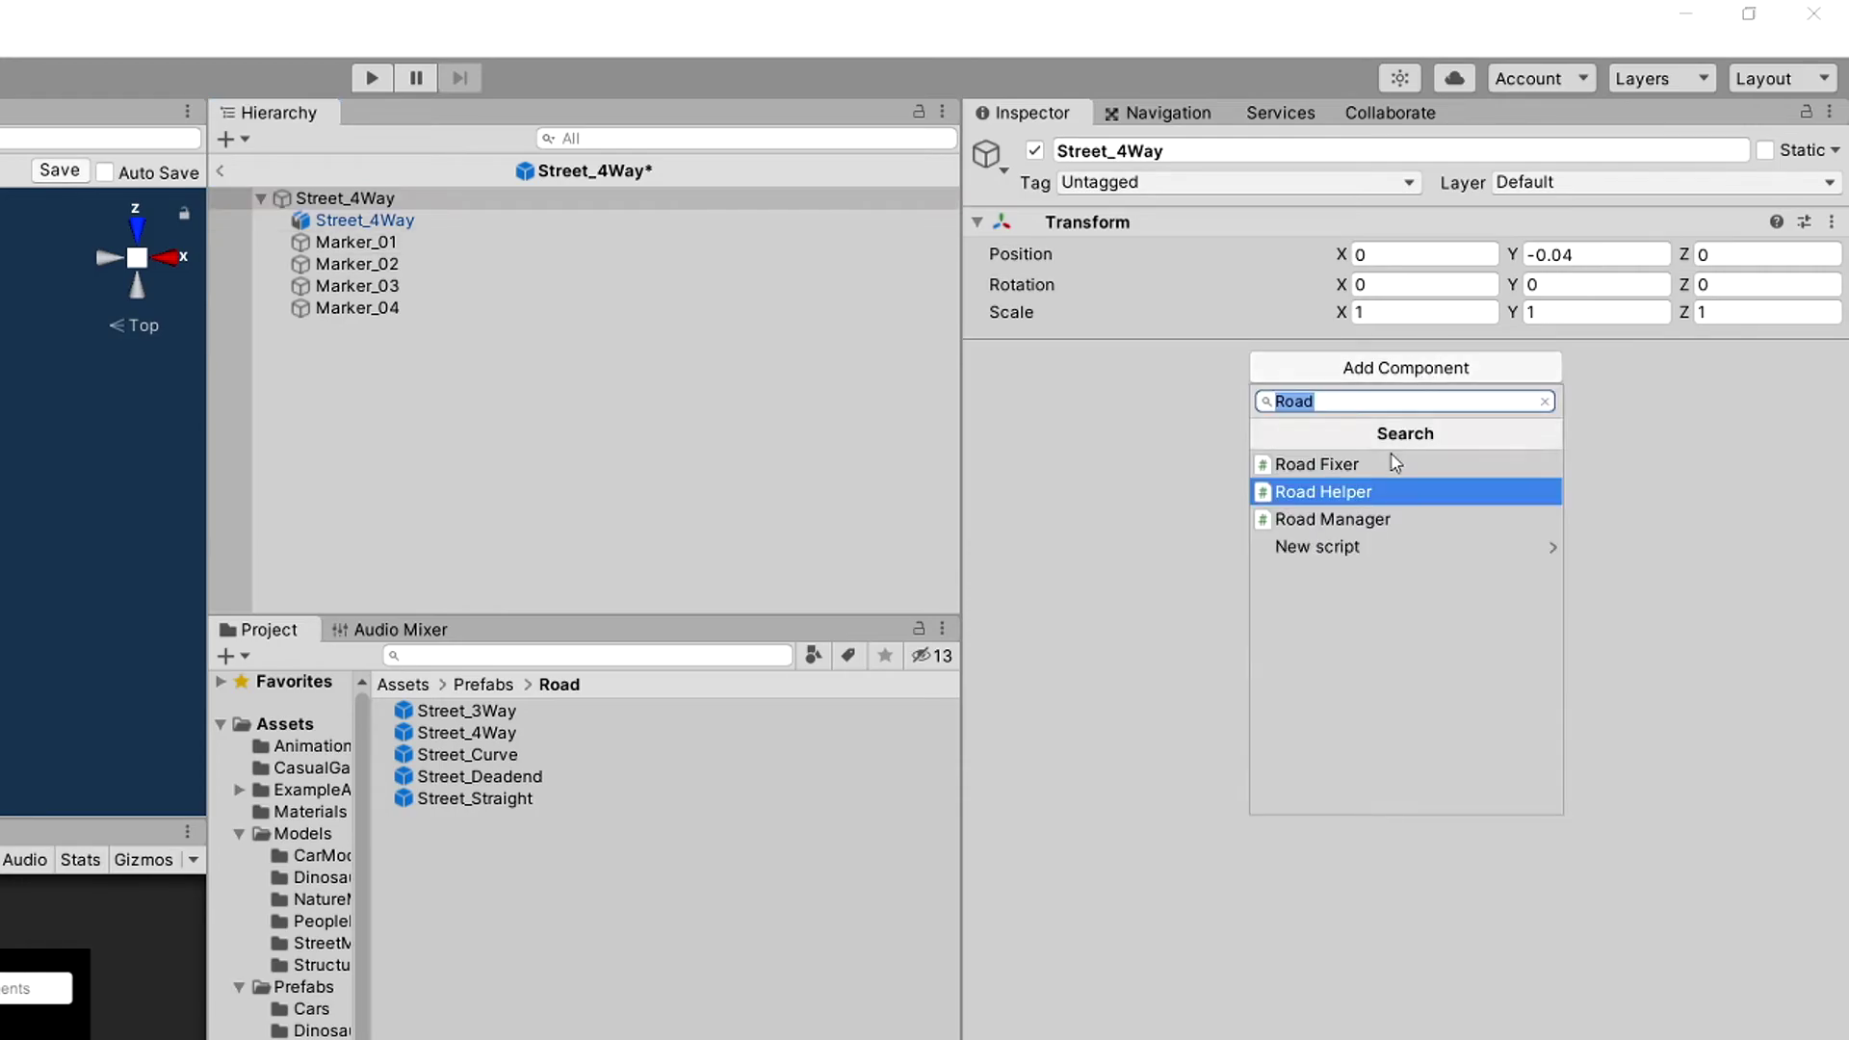
pyautogui.click(1373, 489)
# Assign Marker_01 through Marker_04 to Street_4Way's Pedestrian Markers list and enable Has Crosswalks.
pyautogui.moveTo(332, 241); pyautogui.dragTo(1035, 424)
pyautogui.click(361, 267)
pyautogui.moveTo(363, 270); pyautogui.dragTo(1024, 439)
pyautogui.moveTo(358, 308); pyautogui.dragTo(1019, 431)
pyautogui.click(1343, 607)
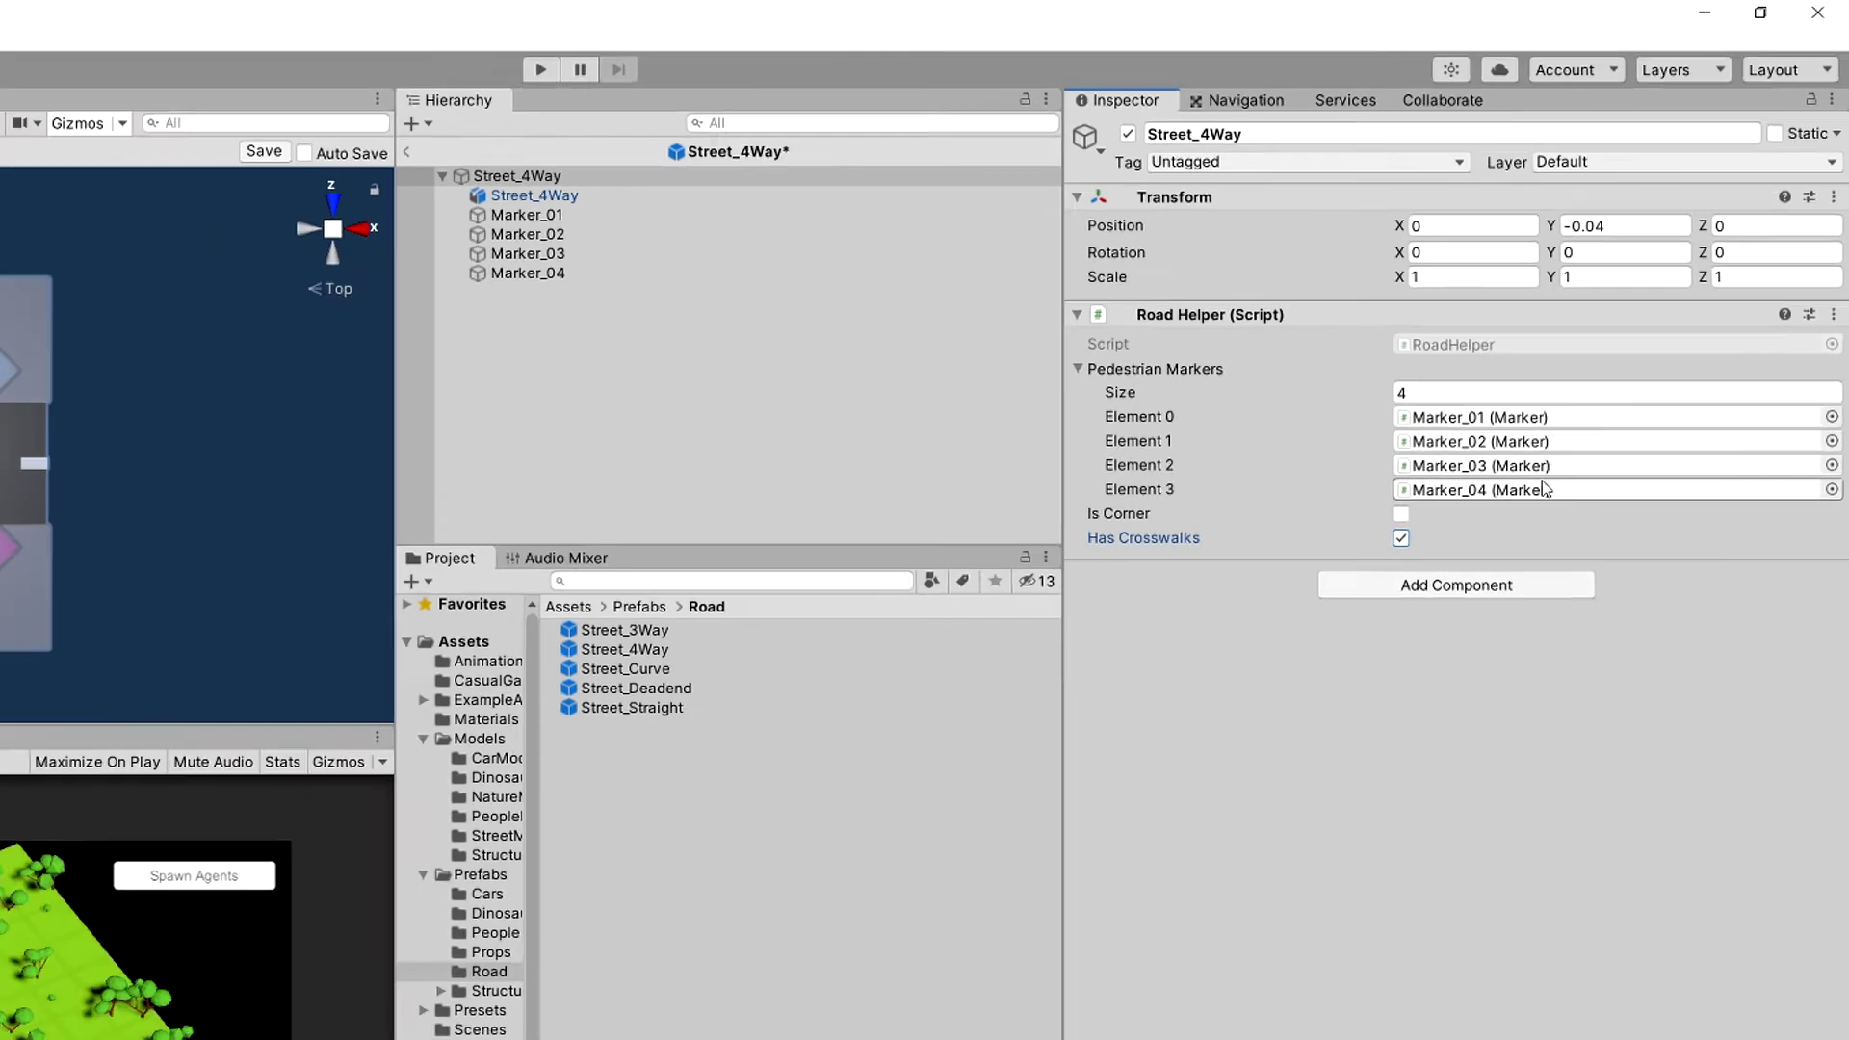
# Copy Marker_01 through Marker_04 from Street_4Way into the Street_3Way prefab.
pyautogui.click(446, 227)
pyautogui.keyDown('shift'); pyautogui.click(455, 291); pyautogui.keyUp('shift')
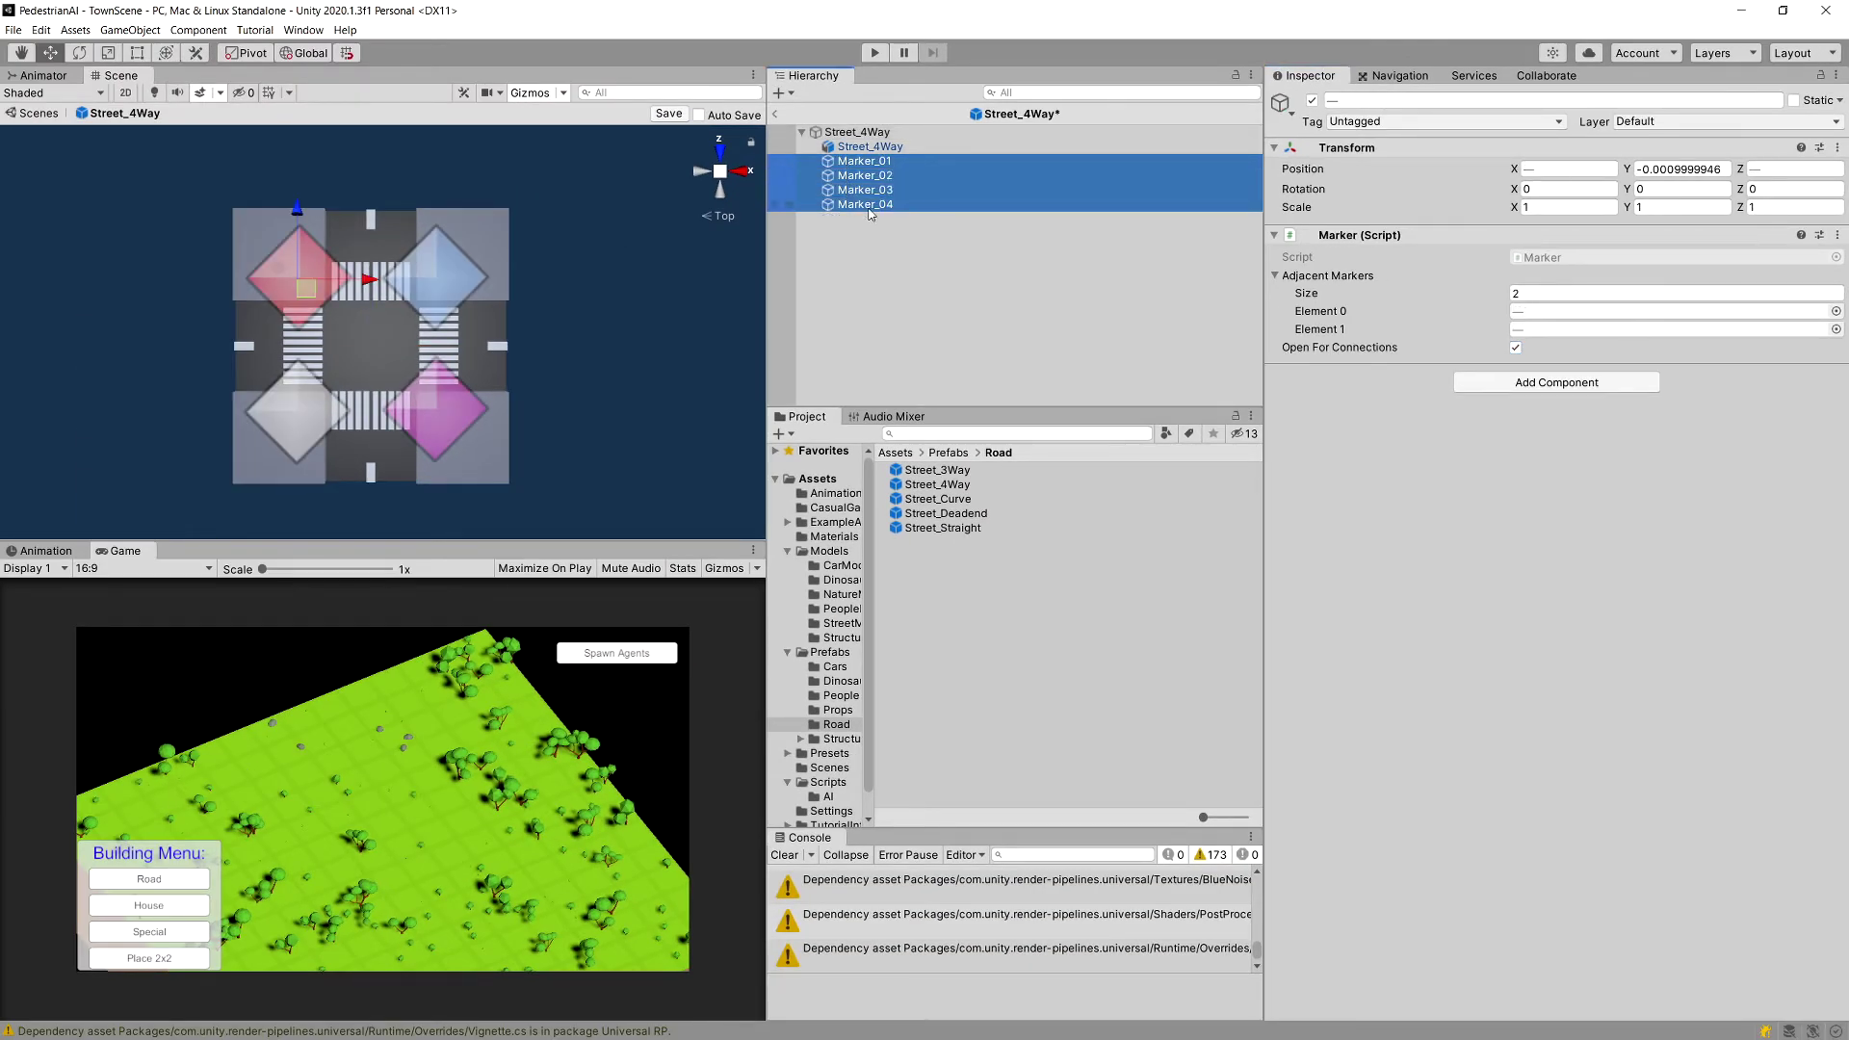
pyautogui.doubleClick(941, 472)
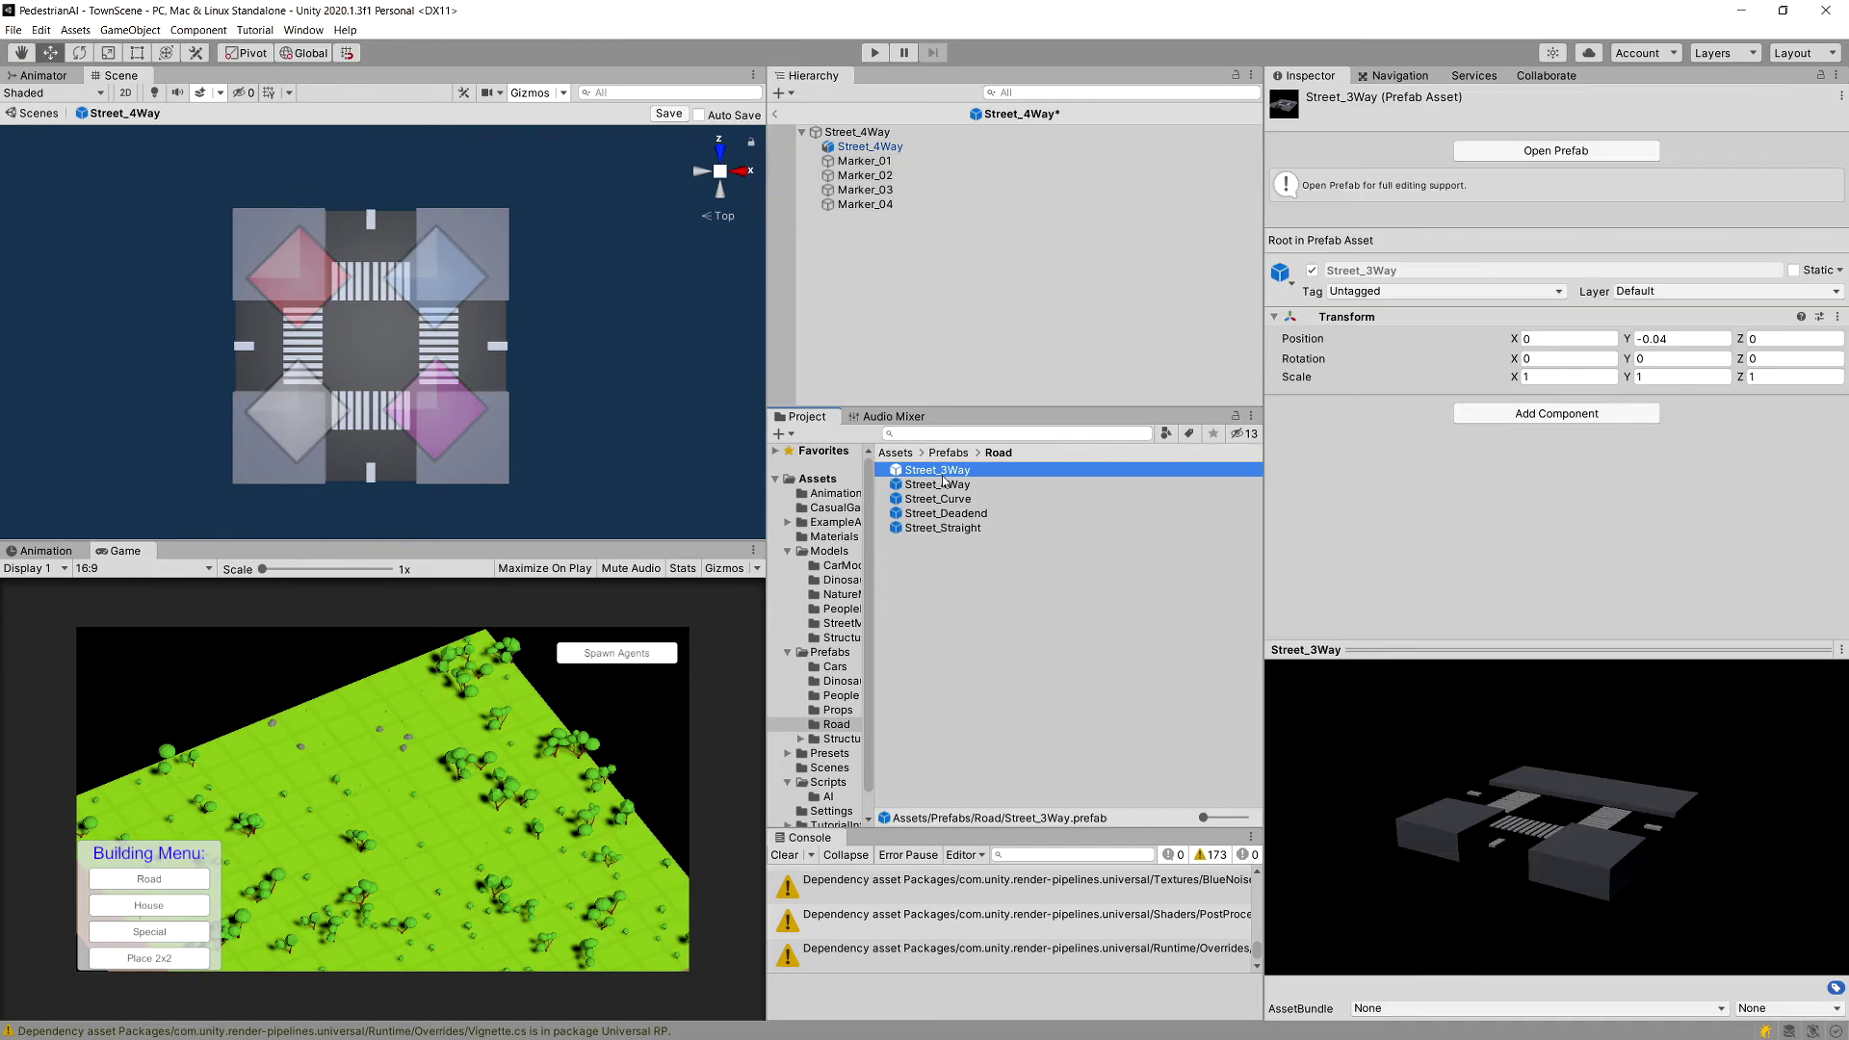
pyautogui.click(886, 563)
pyautogui.click(928, 337)
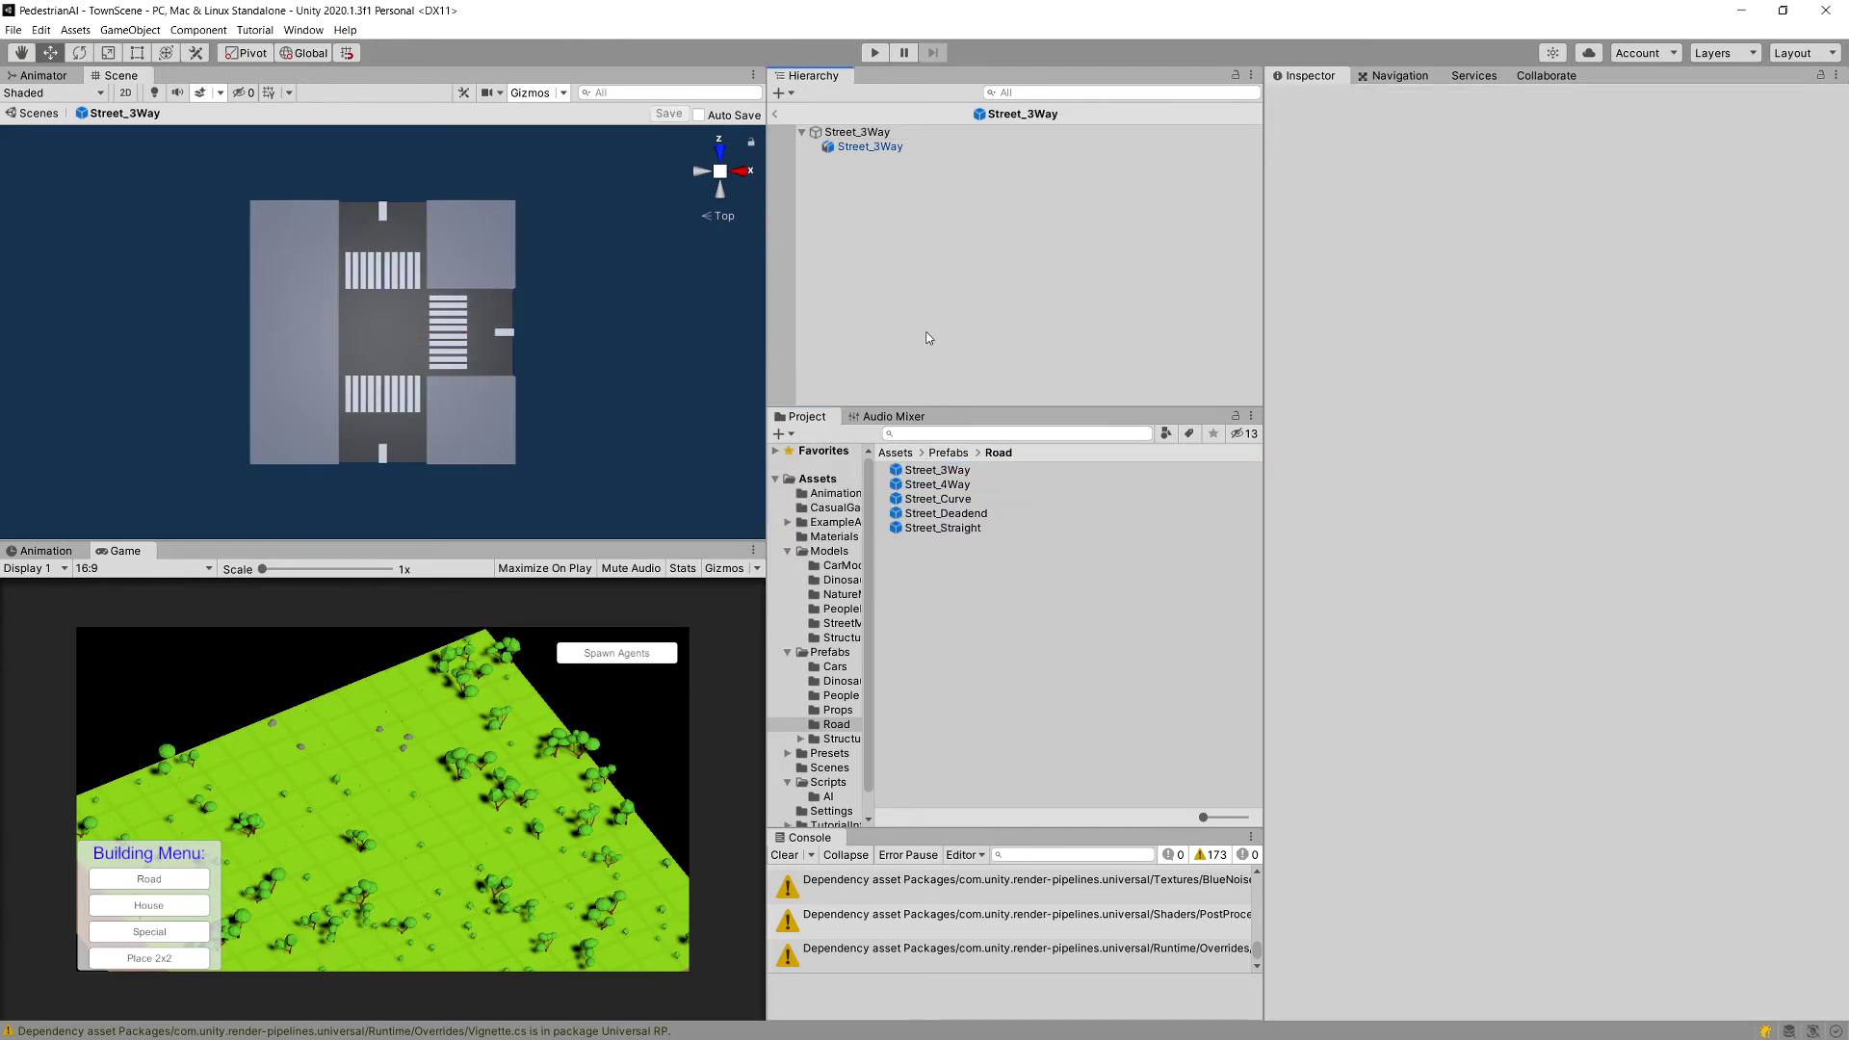
pyautogui.hotkey('ctrl', 'v')
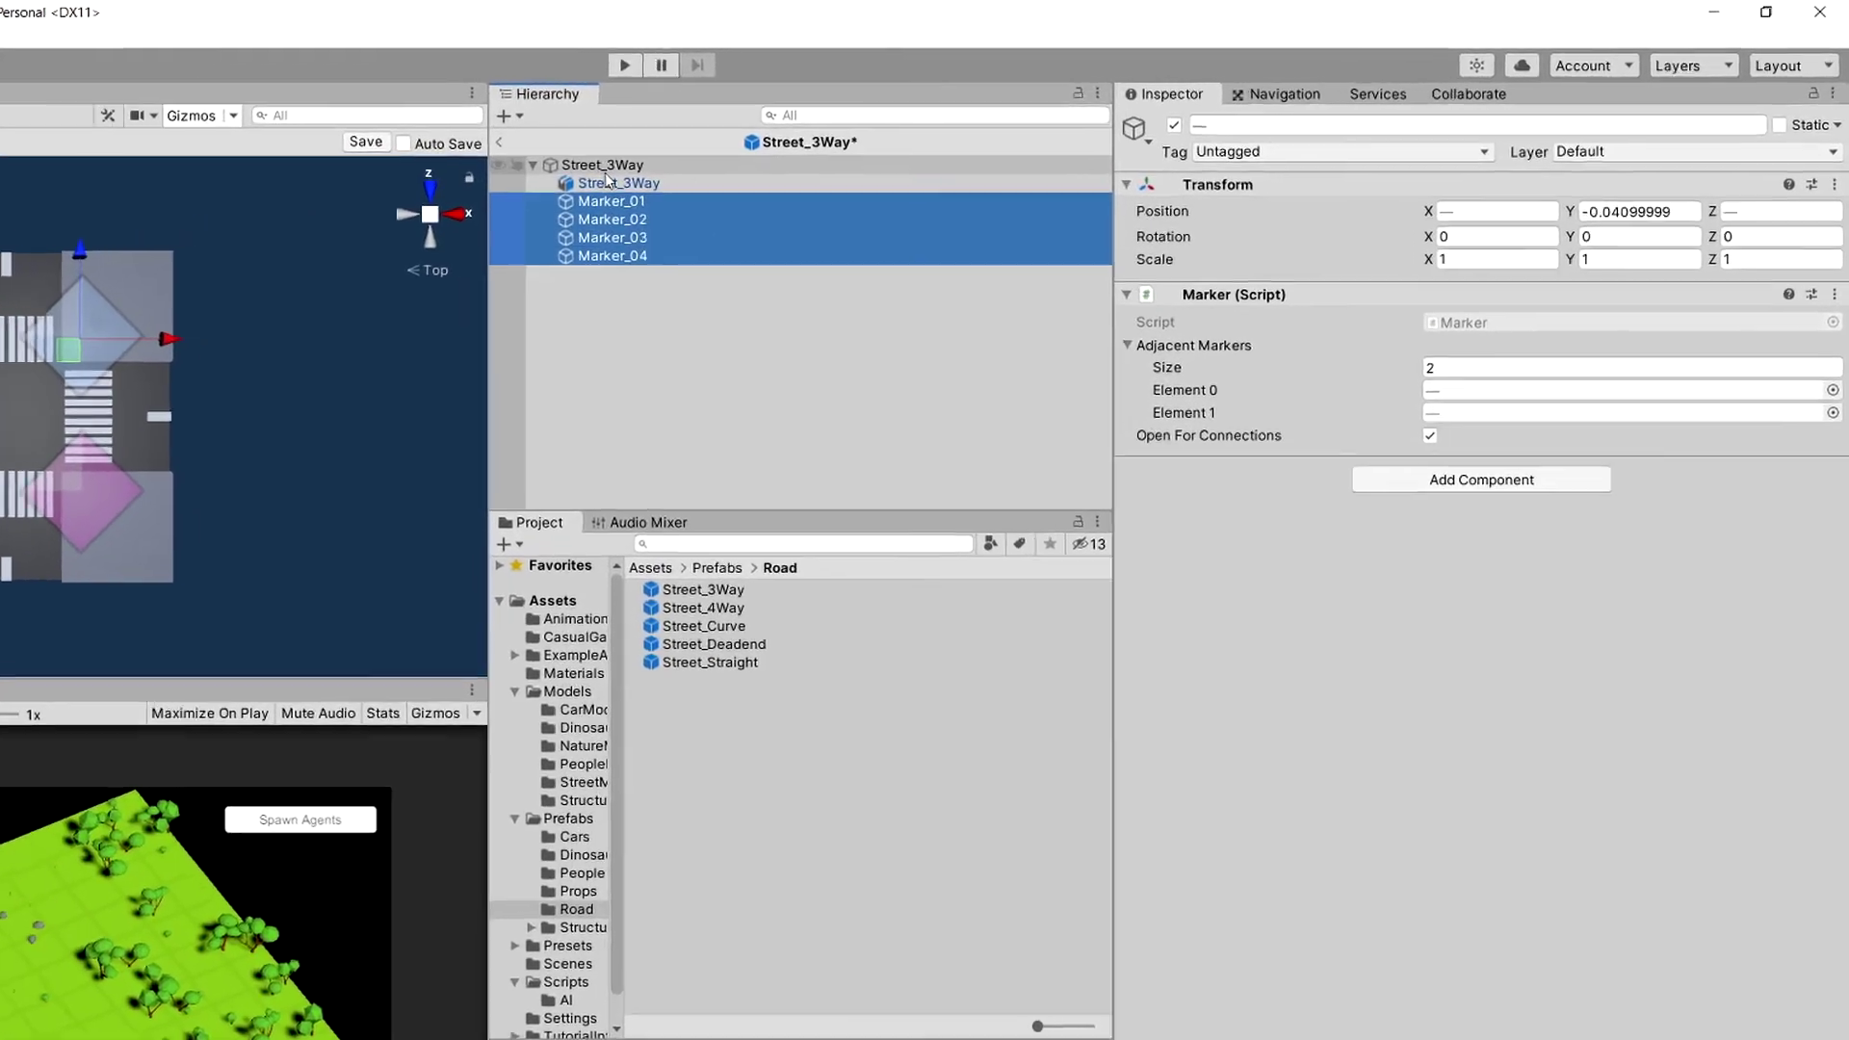
# Add the Road Helper script to the Street_3Way root object.
pyautogui.click(861, 134)
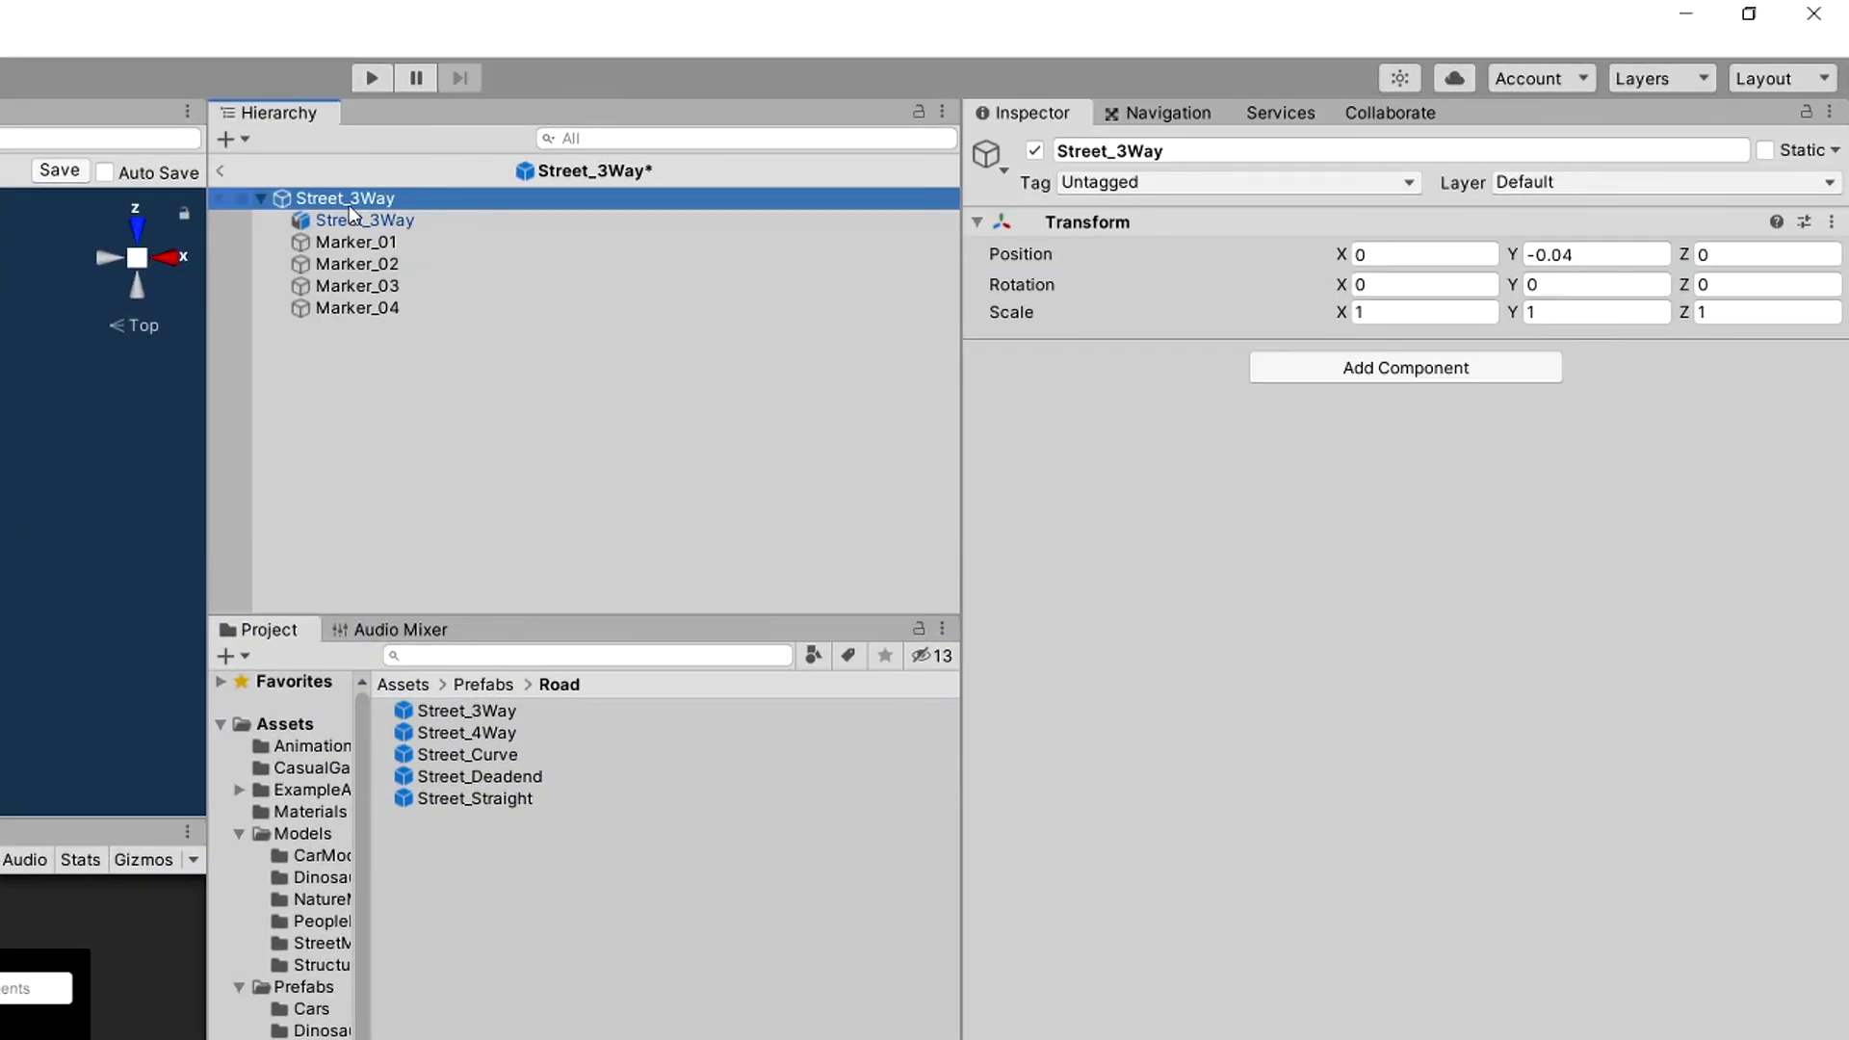
pyautogui.click(1405, 367)
pyautogui.click(1367, 491)
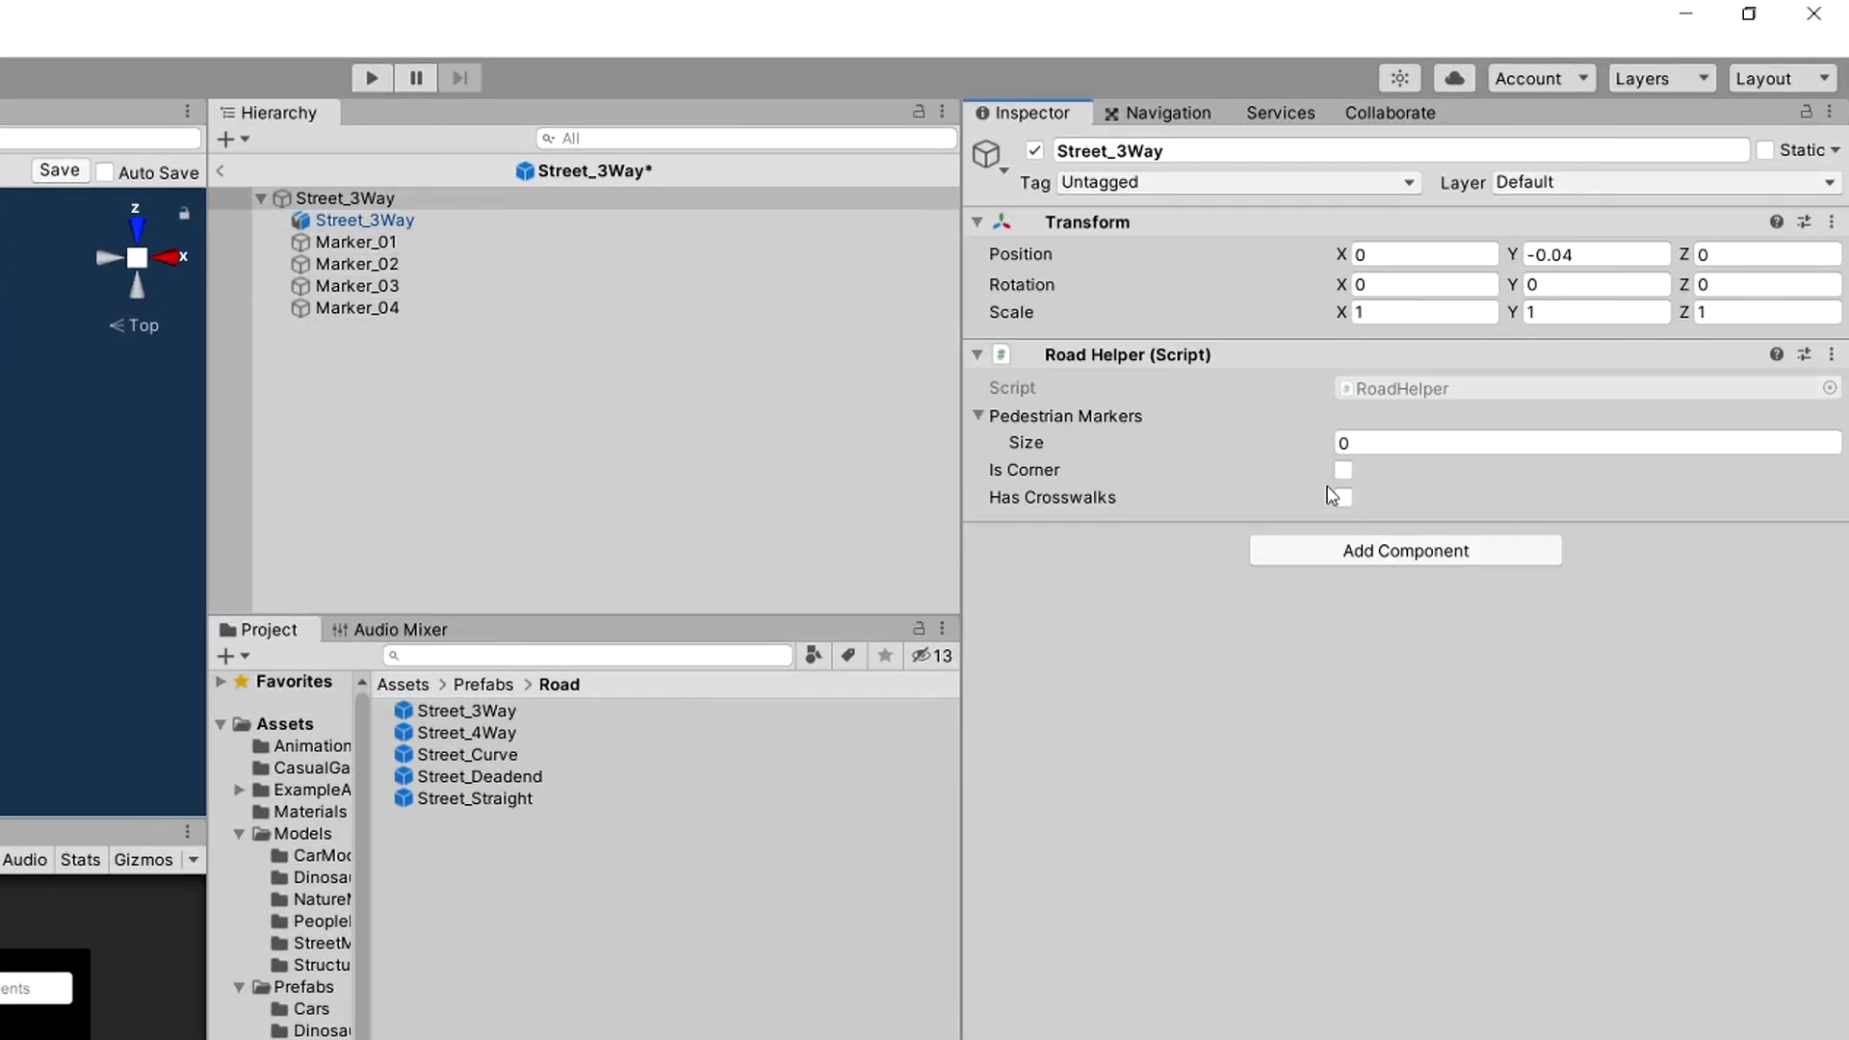
# Fill Street_3Way's Pedestrian Markers with Marker_01 through Marker_04, enable Has Crosswalks and save the prefab.
pyautogui.moveTo(405, 242)
pyautogui.mouseDown()
pyautogui.moveTo(790, 347)
pyautogui.moveTo(1204, 423)
pyautogui.mouseUp()
pyautogui.moveTo(1059, 429); pyautogui.dragTo(1059, 426)
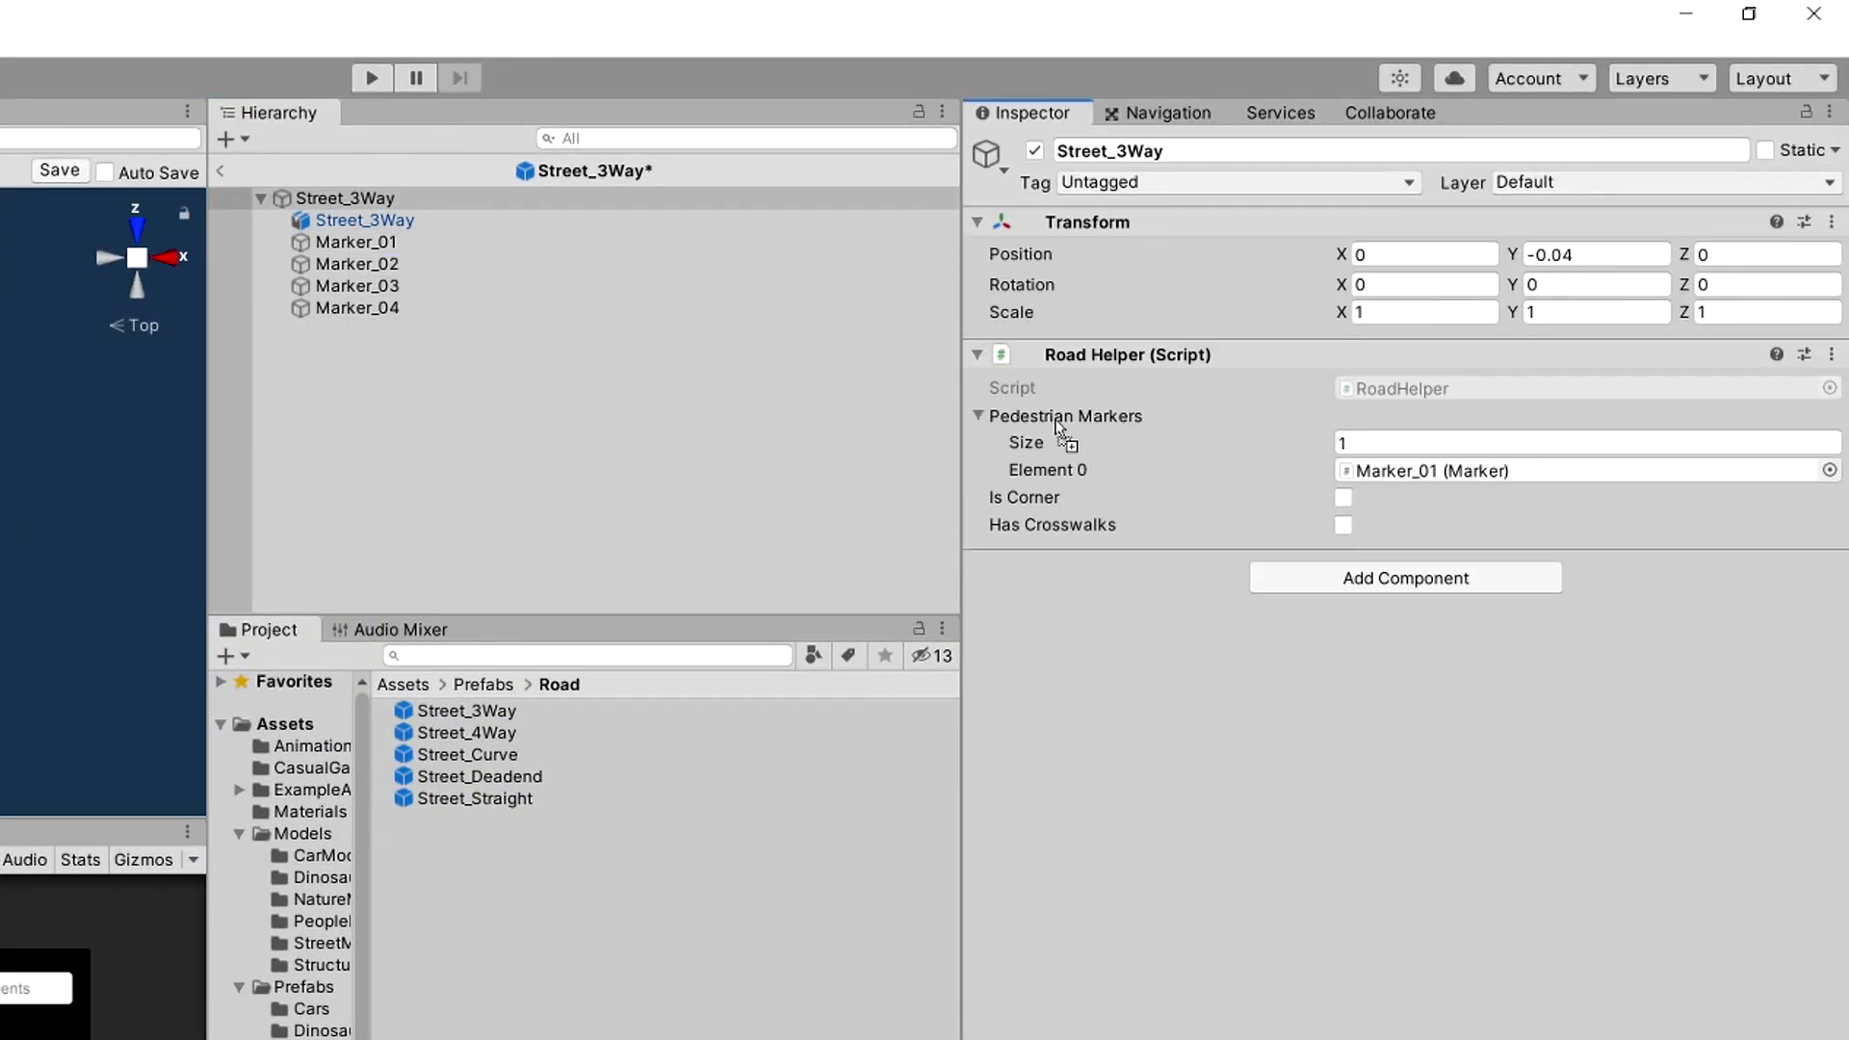
pyautogui.moveTo(395, 270); pyautogui.dragTo(1032, 422)
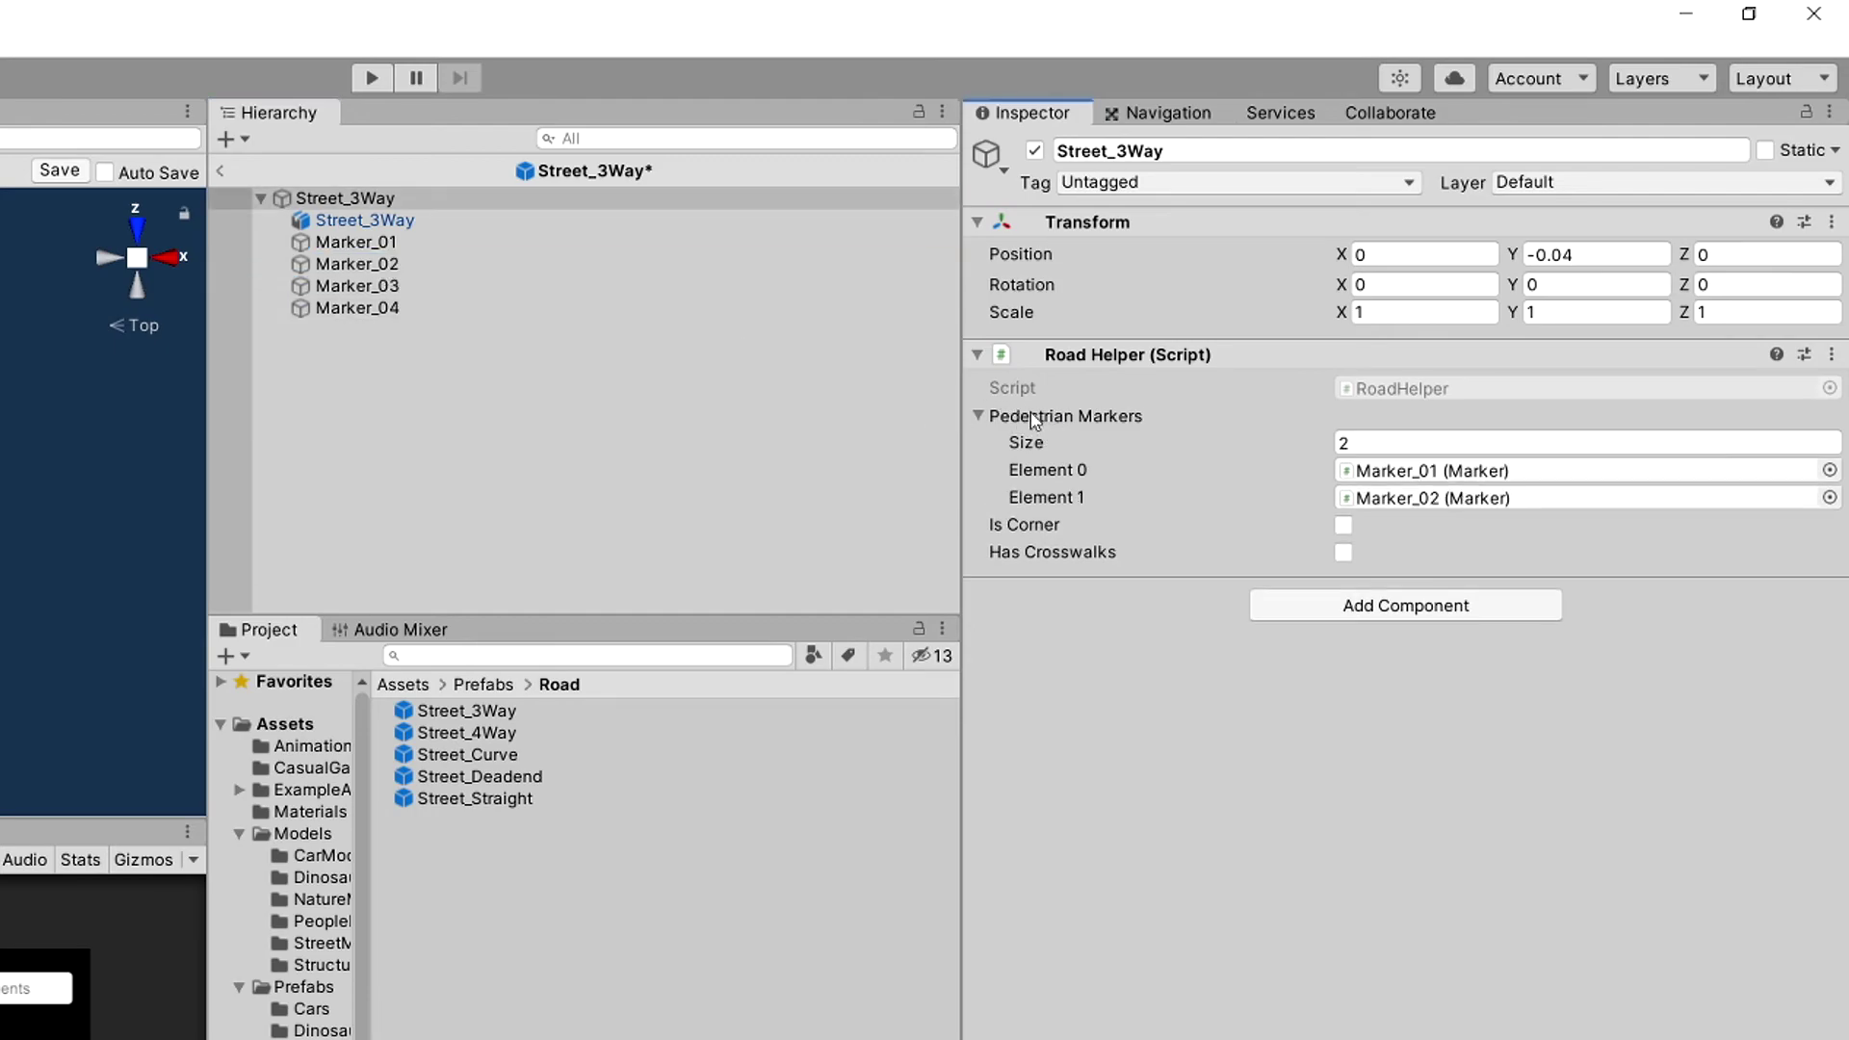
pyautogui.moveTo(342, 286); pyautogui.dragTo(1035, 423)
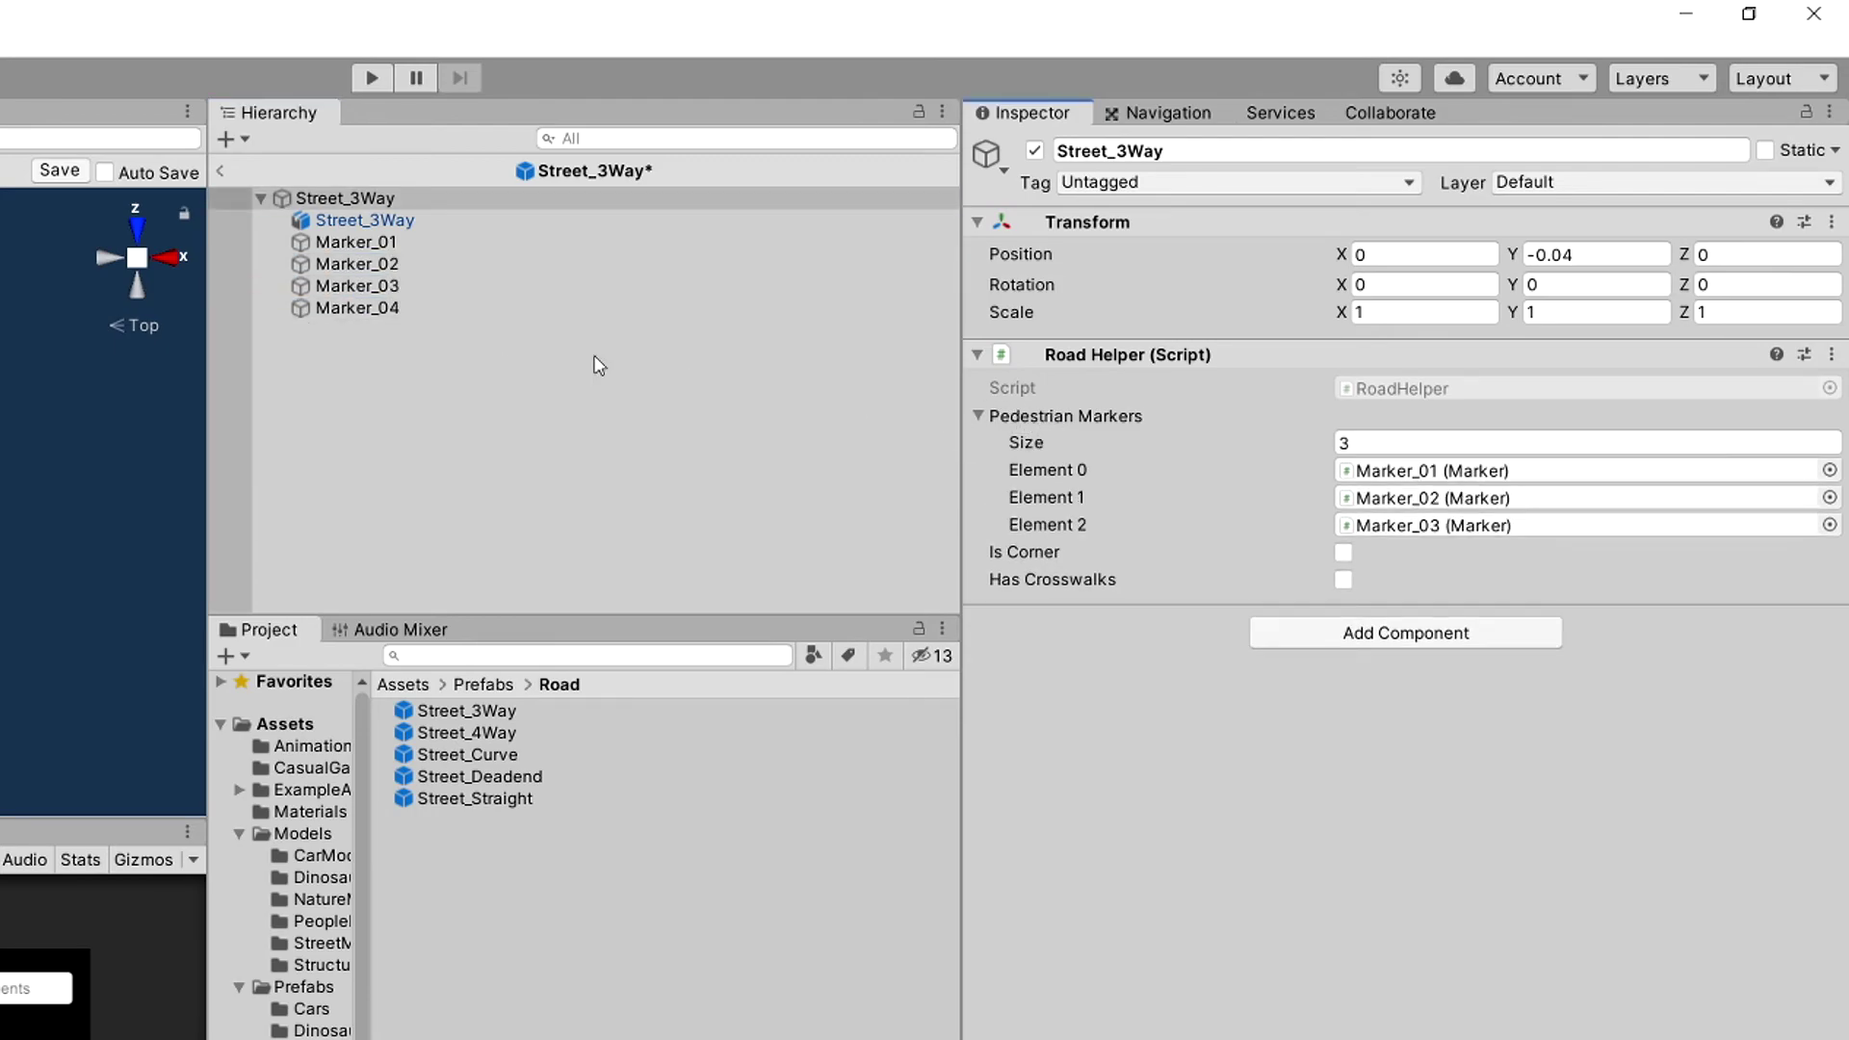
pyautogui.moveTo(331, 310); pyautogui.dragTo(1099, 422)
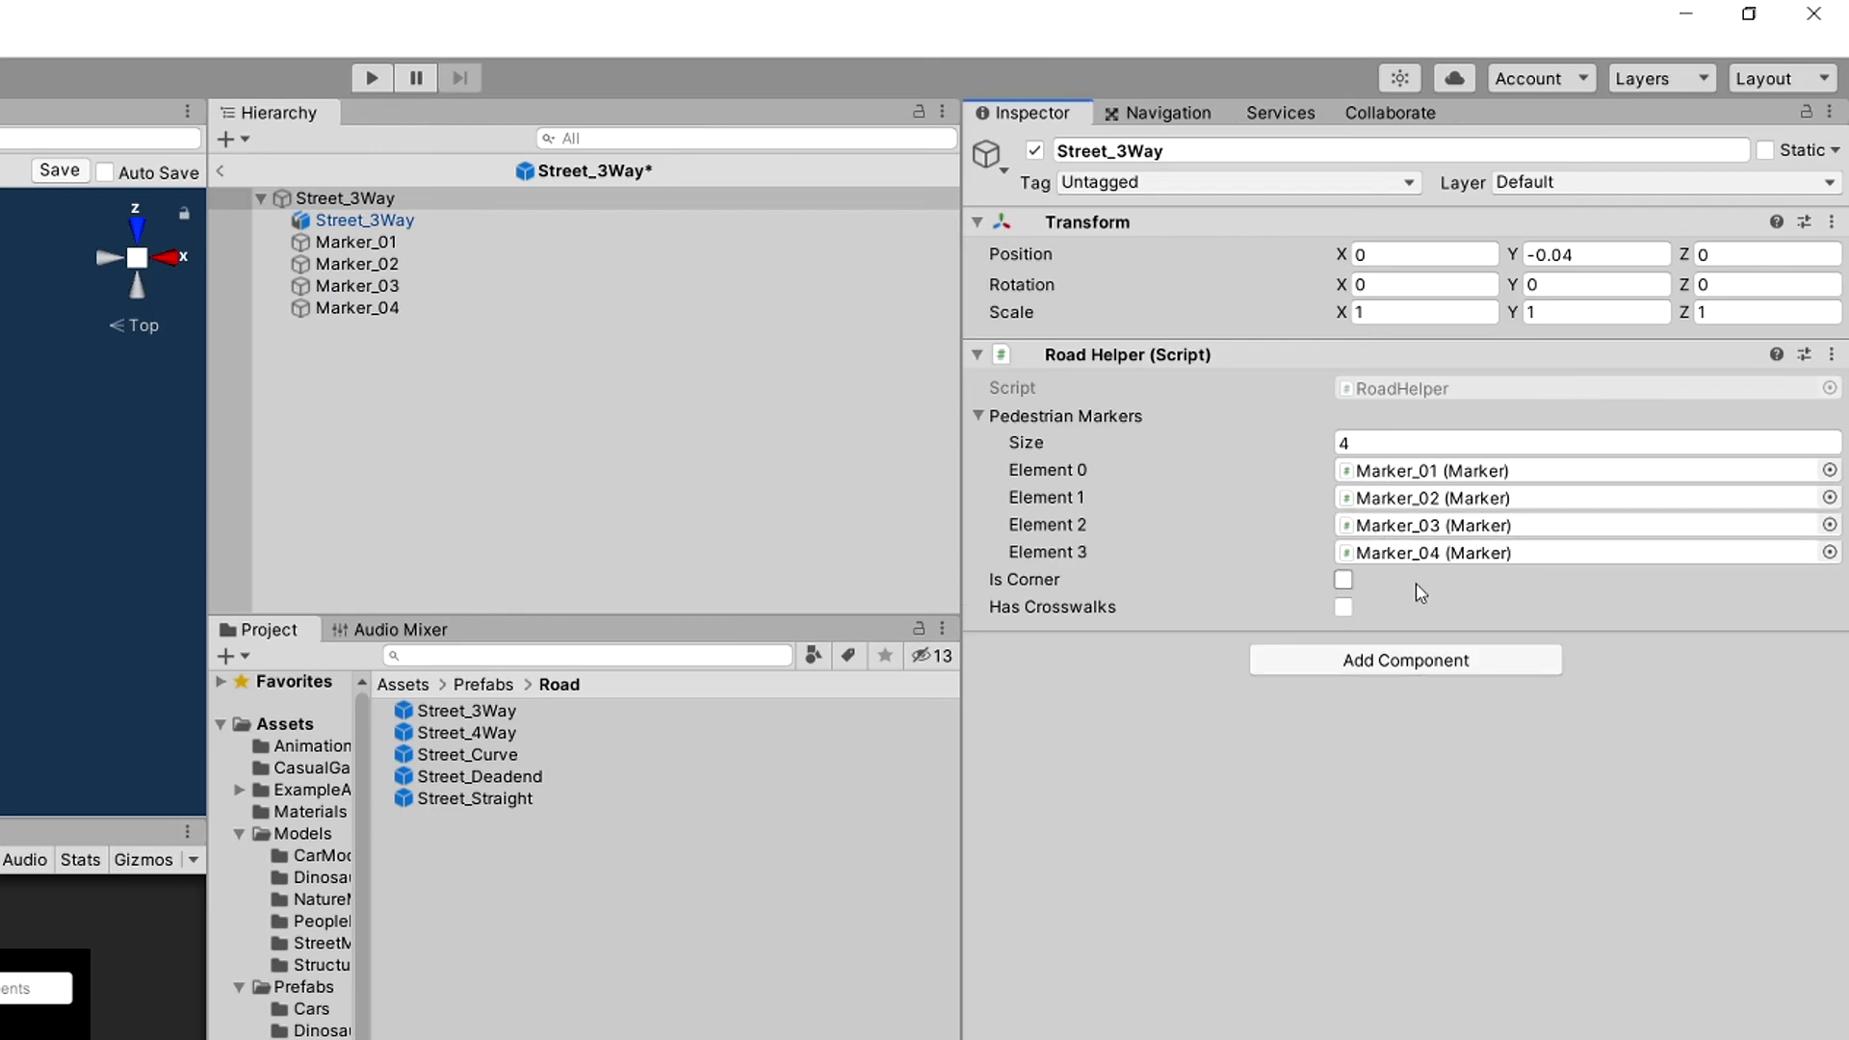
pyautogui.click(1343, 607)
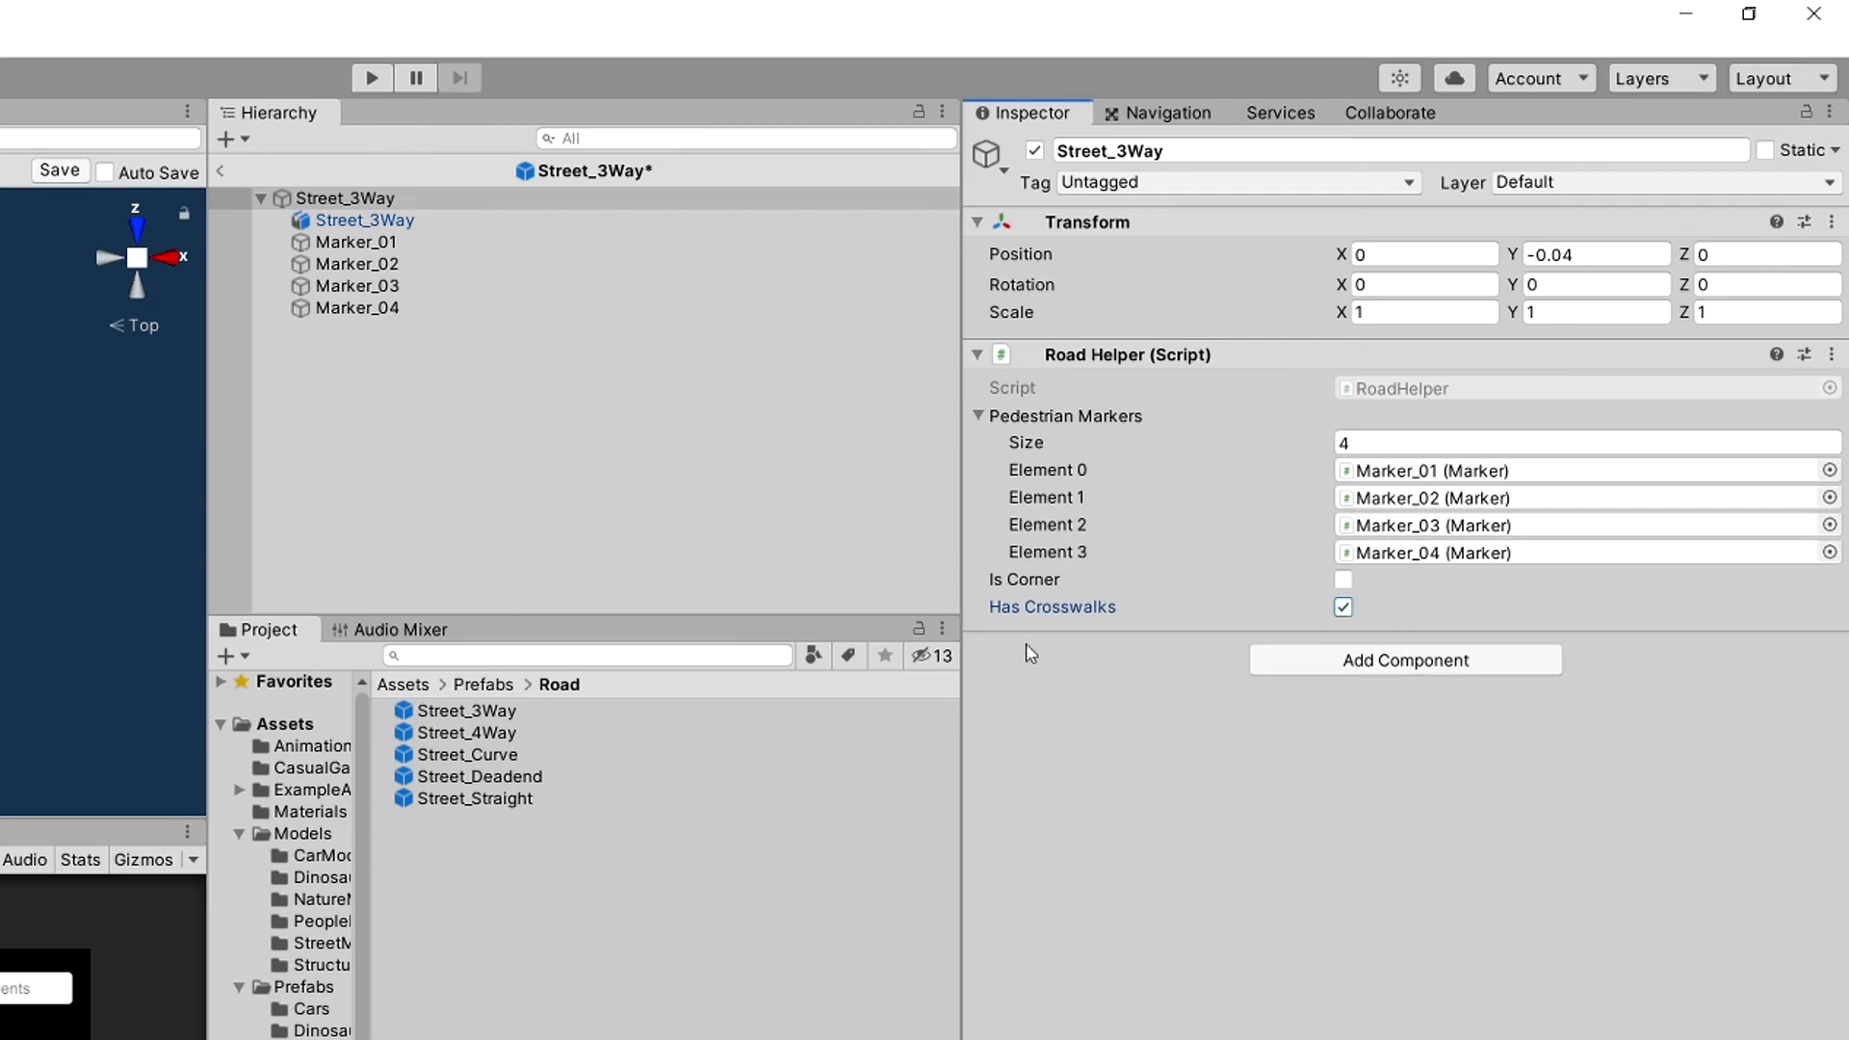
pyautogui.click(481, 405)
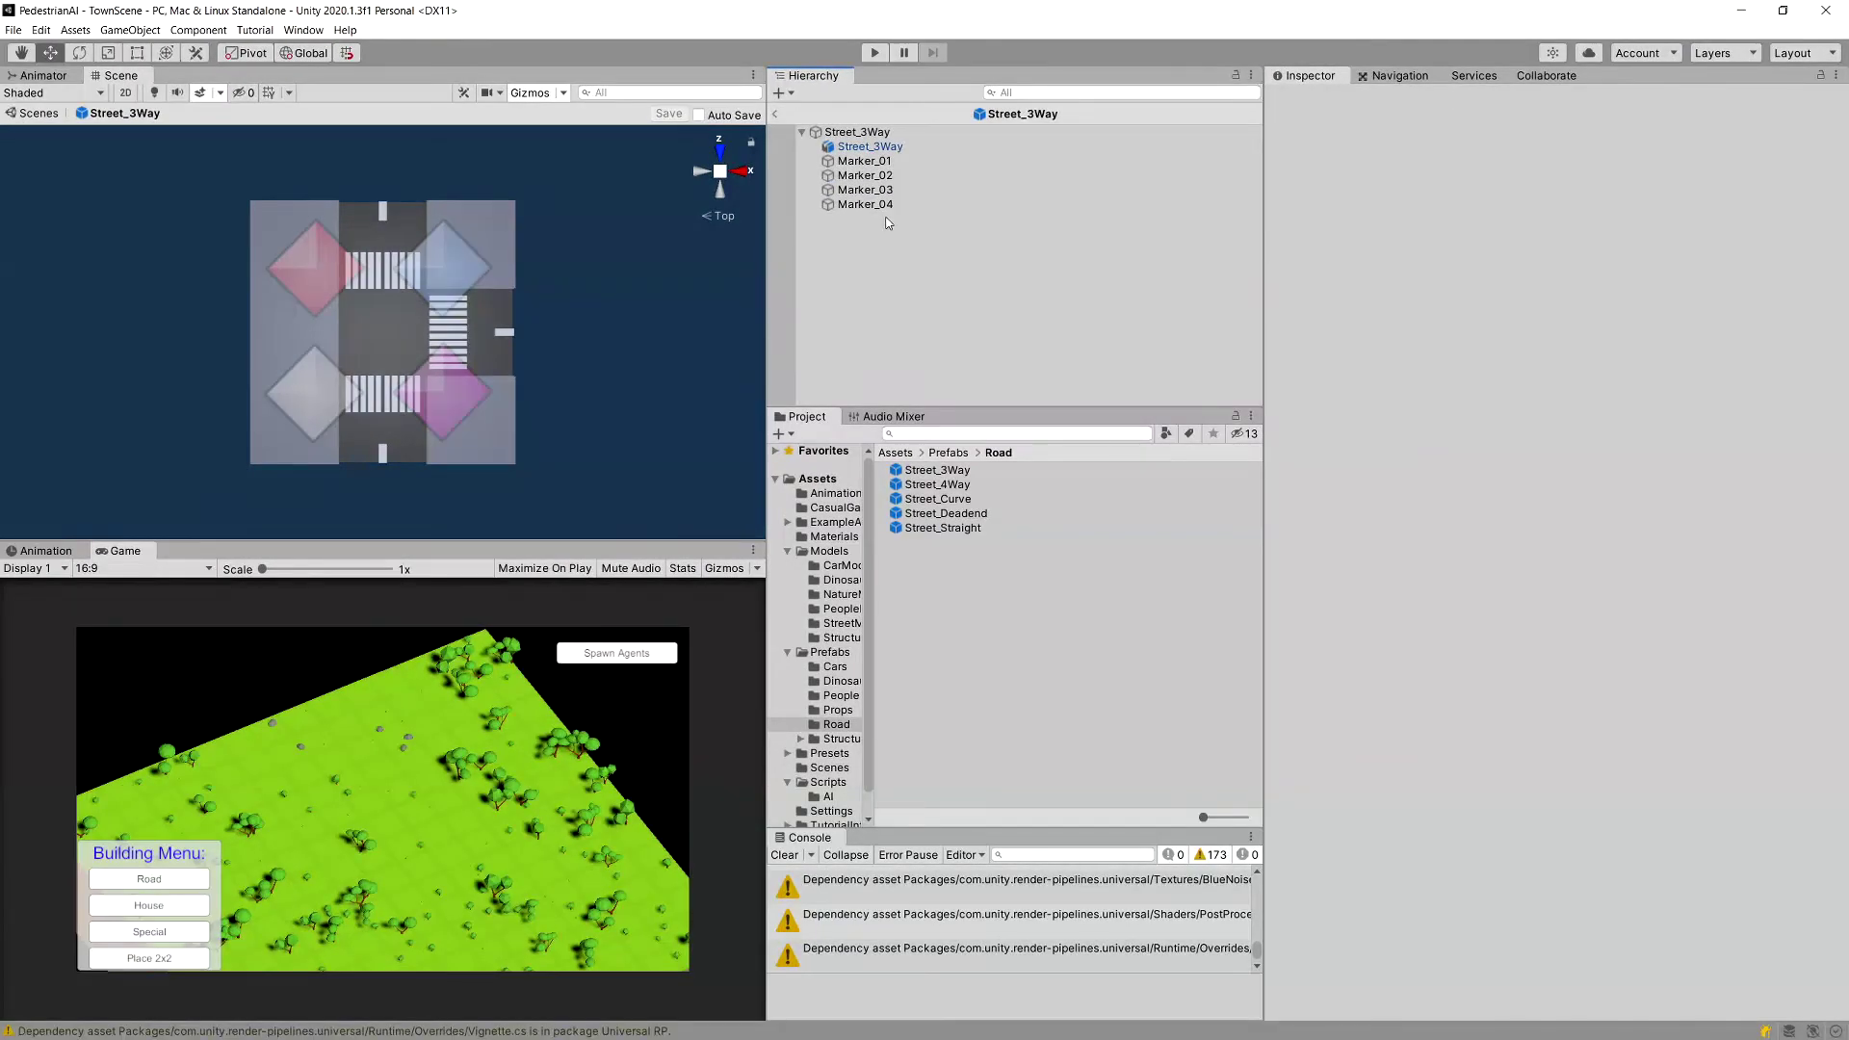